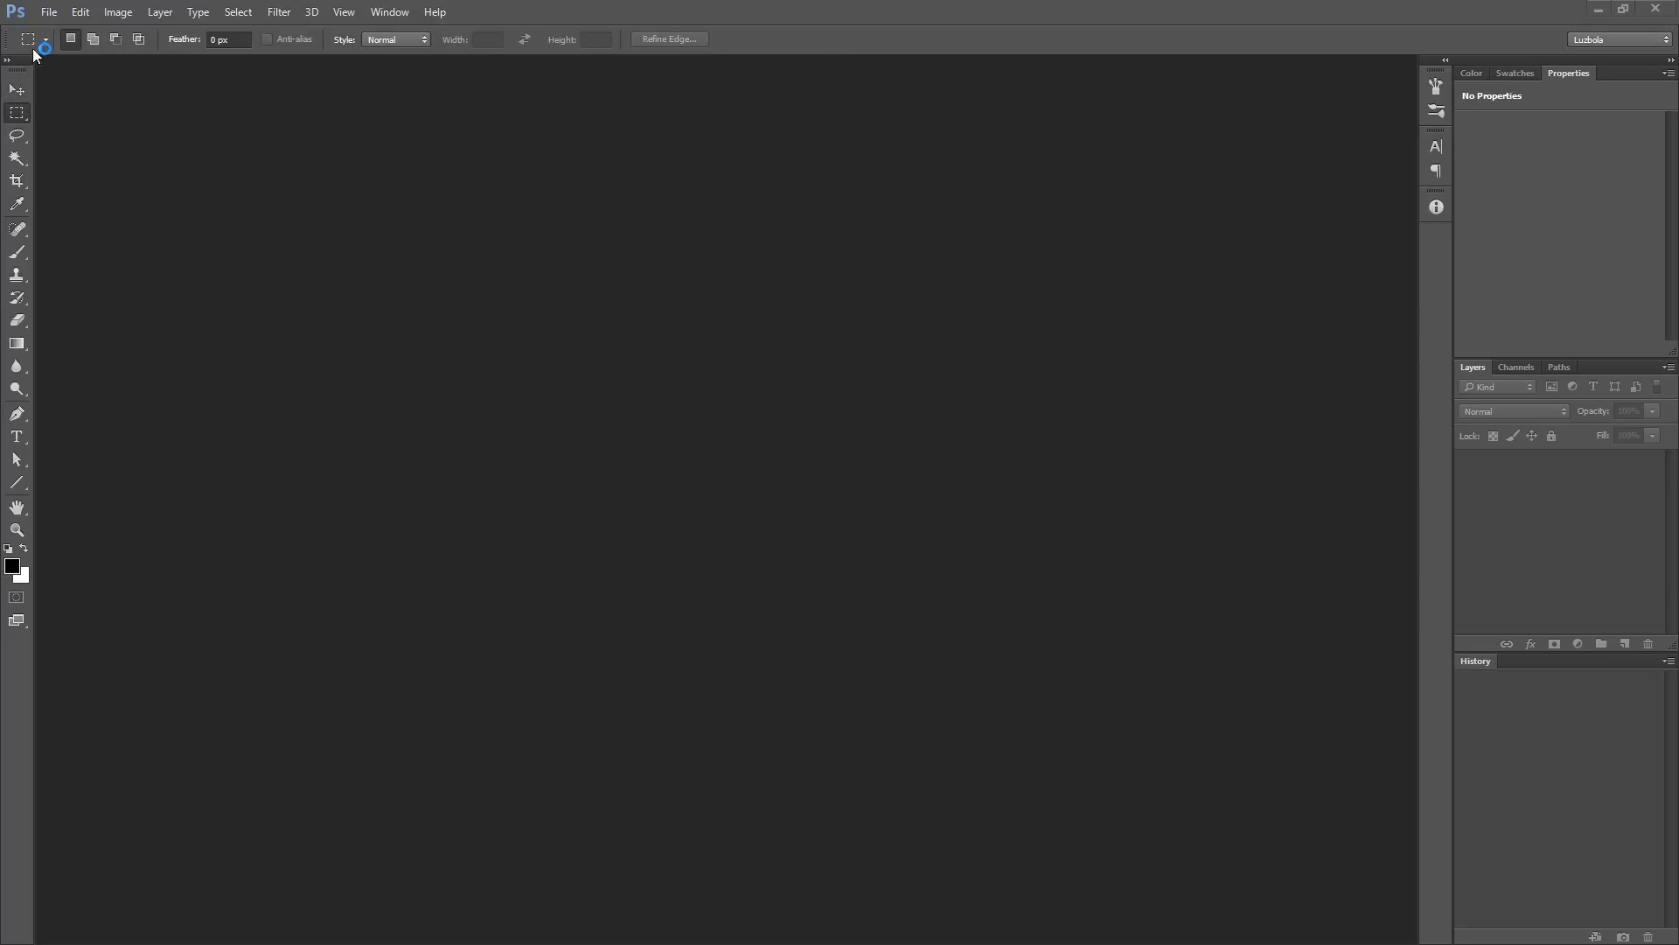
Step: Start a new document and name it "Escena Sci-Fi - Compo Final"
{"action": "left_click", "coordinate": [45, 23]}
{"action": "left_click", "coordinate": [66, 27]}
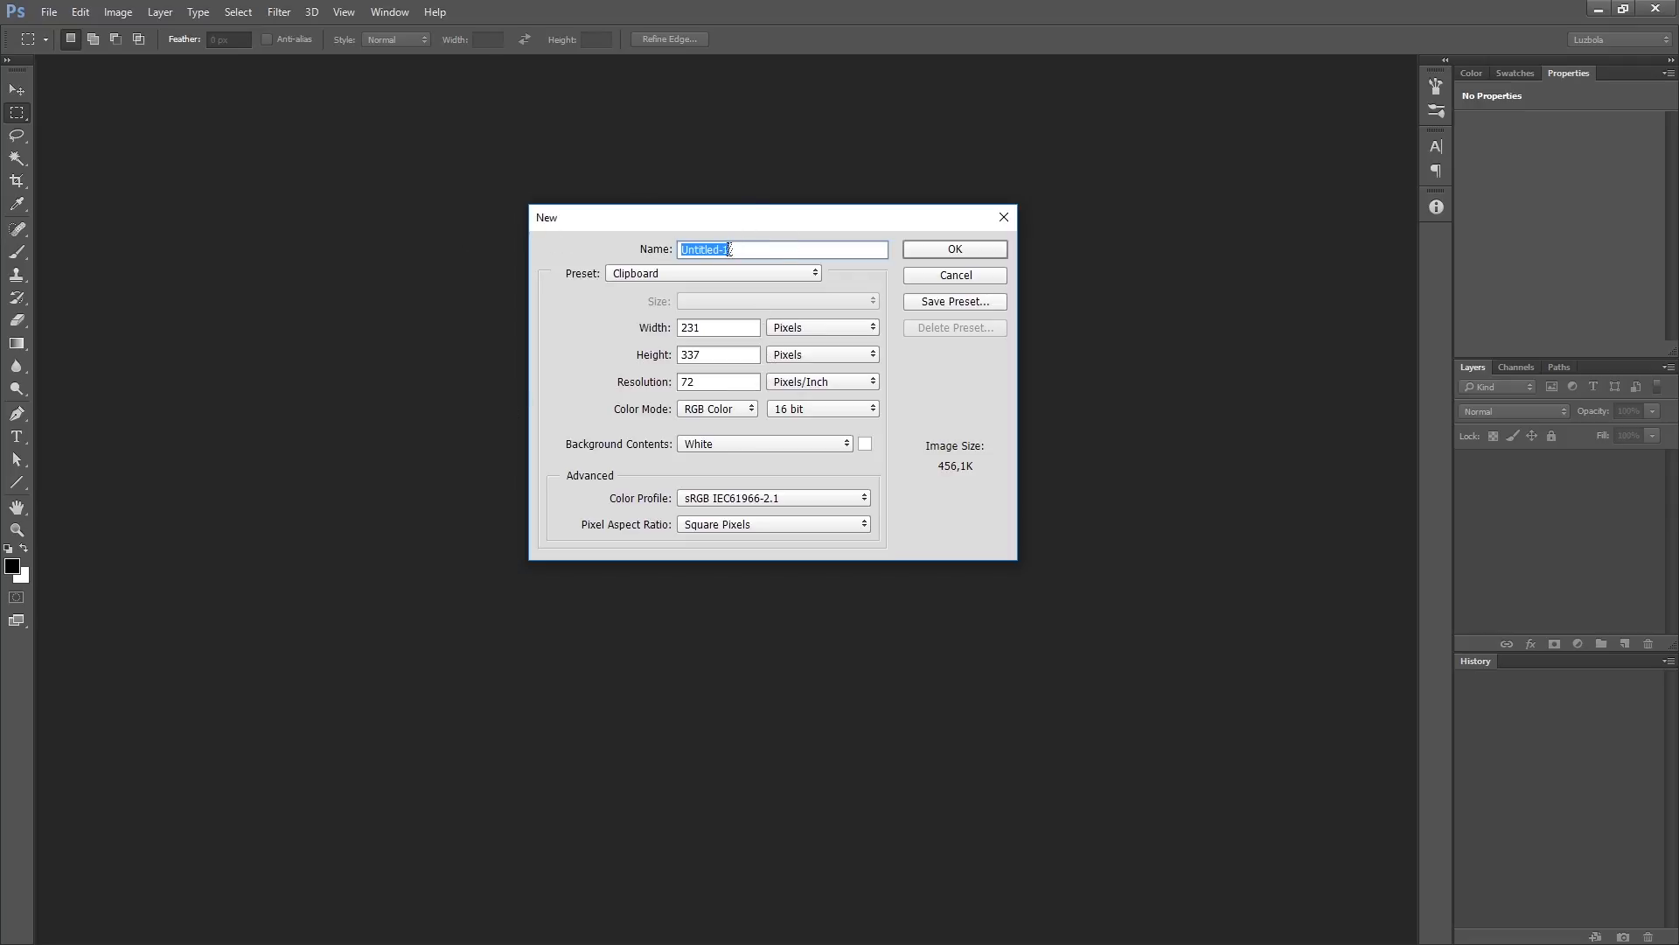
{"action": "type", "text": "E"}
{"action": "type", "text": "s"}
{"action": "type", "text": "cena Sc"}
{"action": "type", "text": "i-Fi - Cop"}
{"action": "type", "text": "po Final"}
Step: Create the document at 2400 × 2000 pixels with a colour depth of 16 bit
{"action": "left_click_drag", "start_coordinate": [722, 328], "coordinate": [668, 331]}
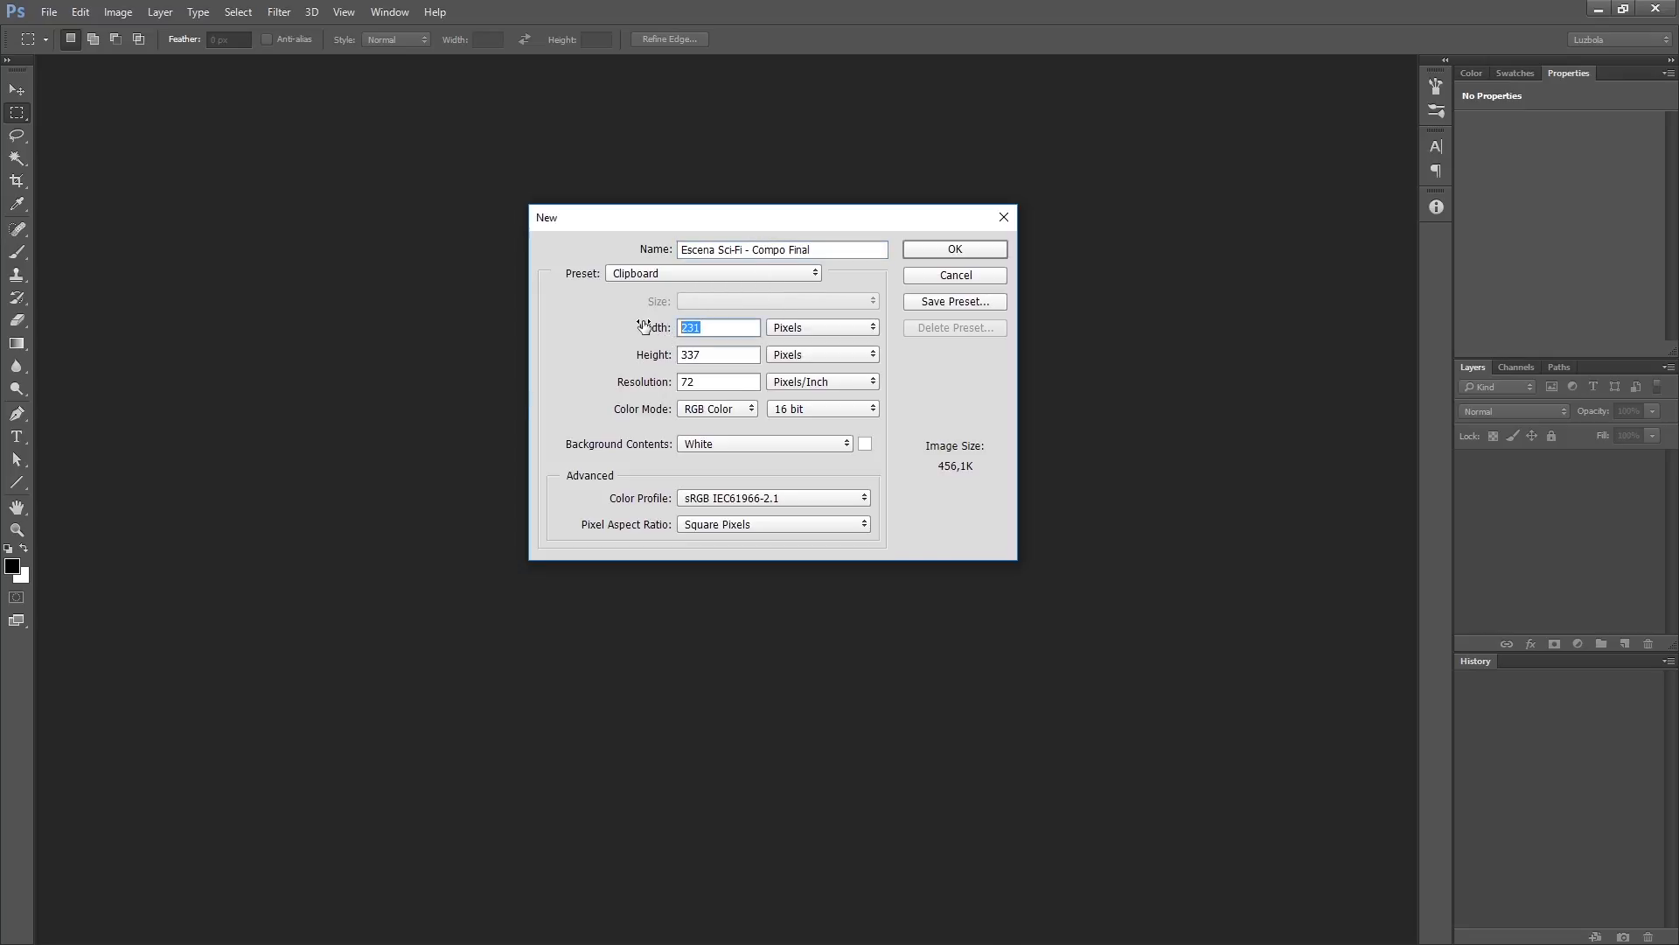
{"action": "type", "text": "2400"}
{"action": "key", "text": "Tab"}
{"action": "key", "text": "Tab"}
{"action": "type", "text": "2000"}
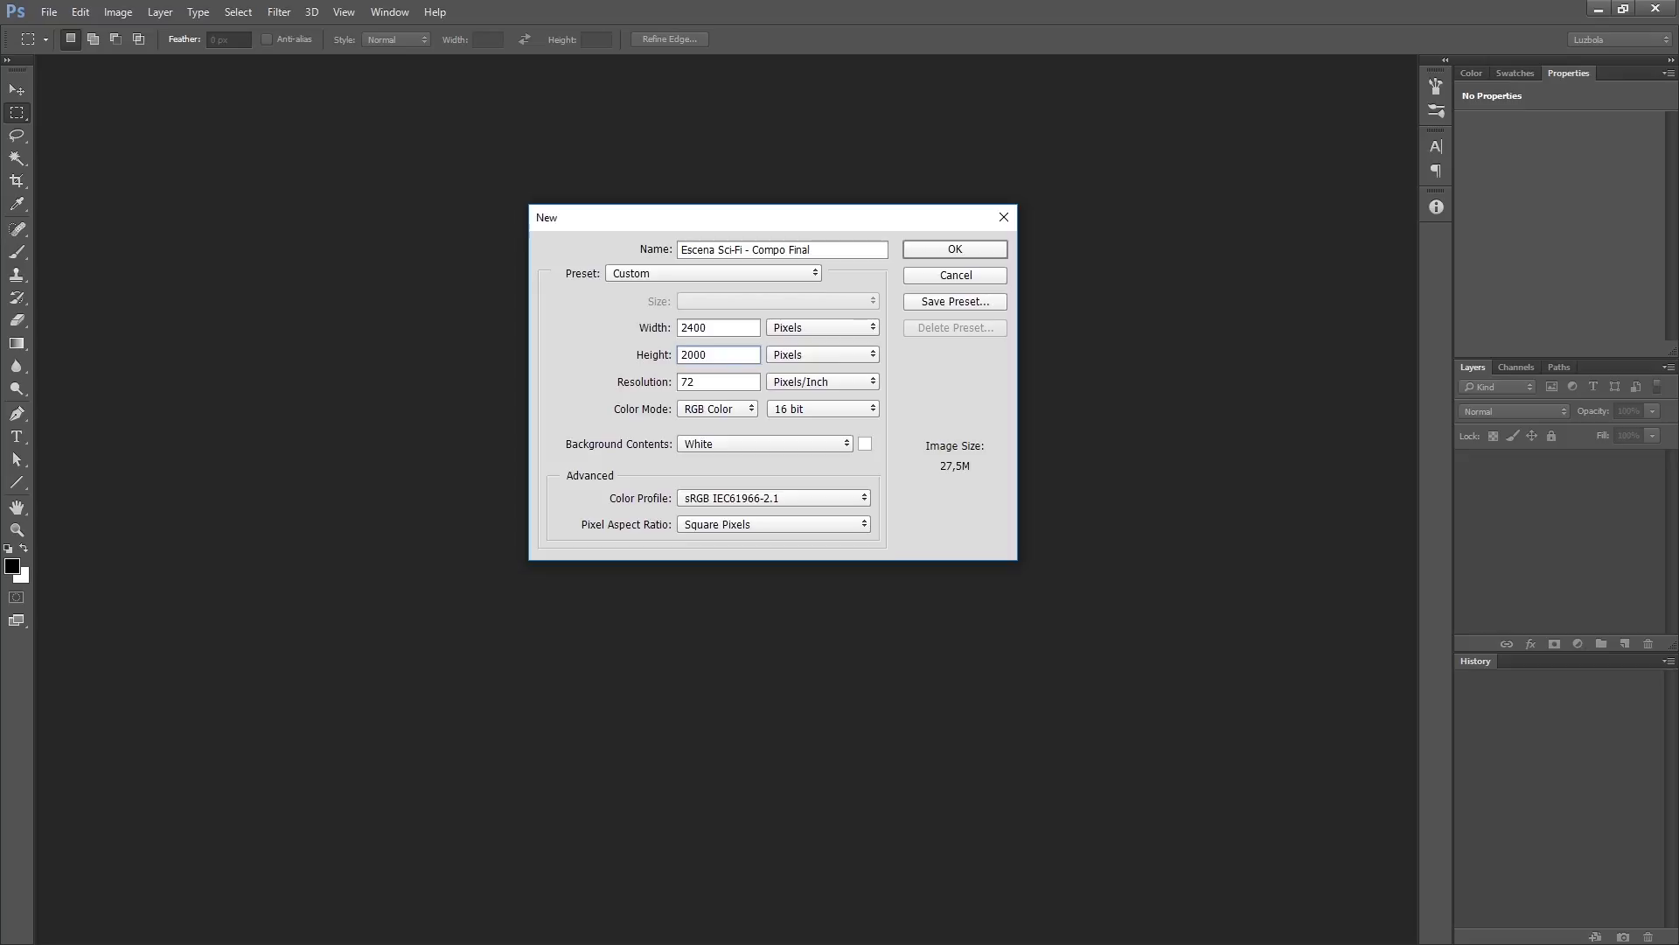
{"action": "left_click", "coordinate": [799, 409]}
{"action": "left_click", "coordinate": [793, 452]}
{"action": "left_click", "coordinate": [943, 252]}
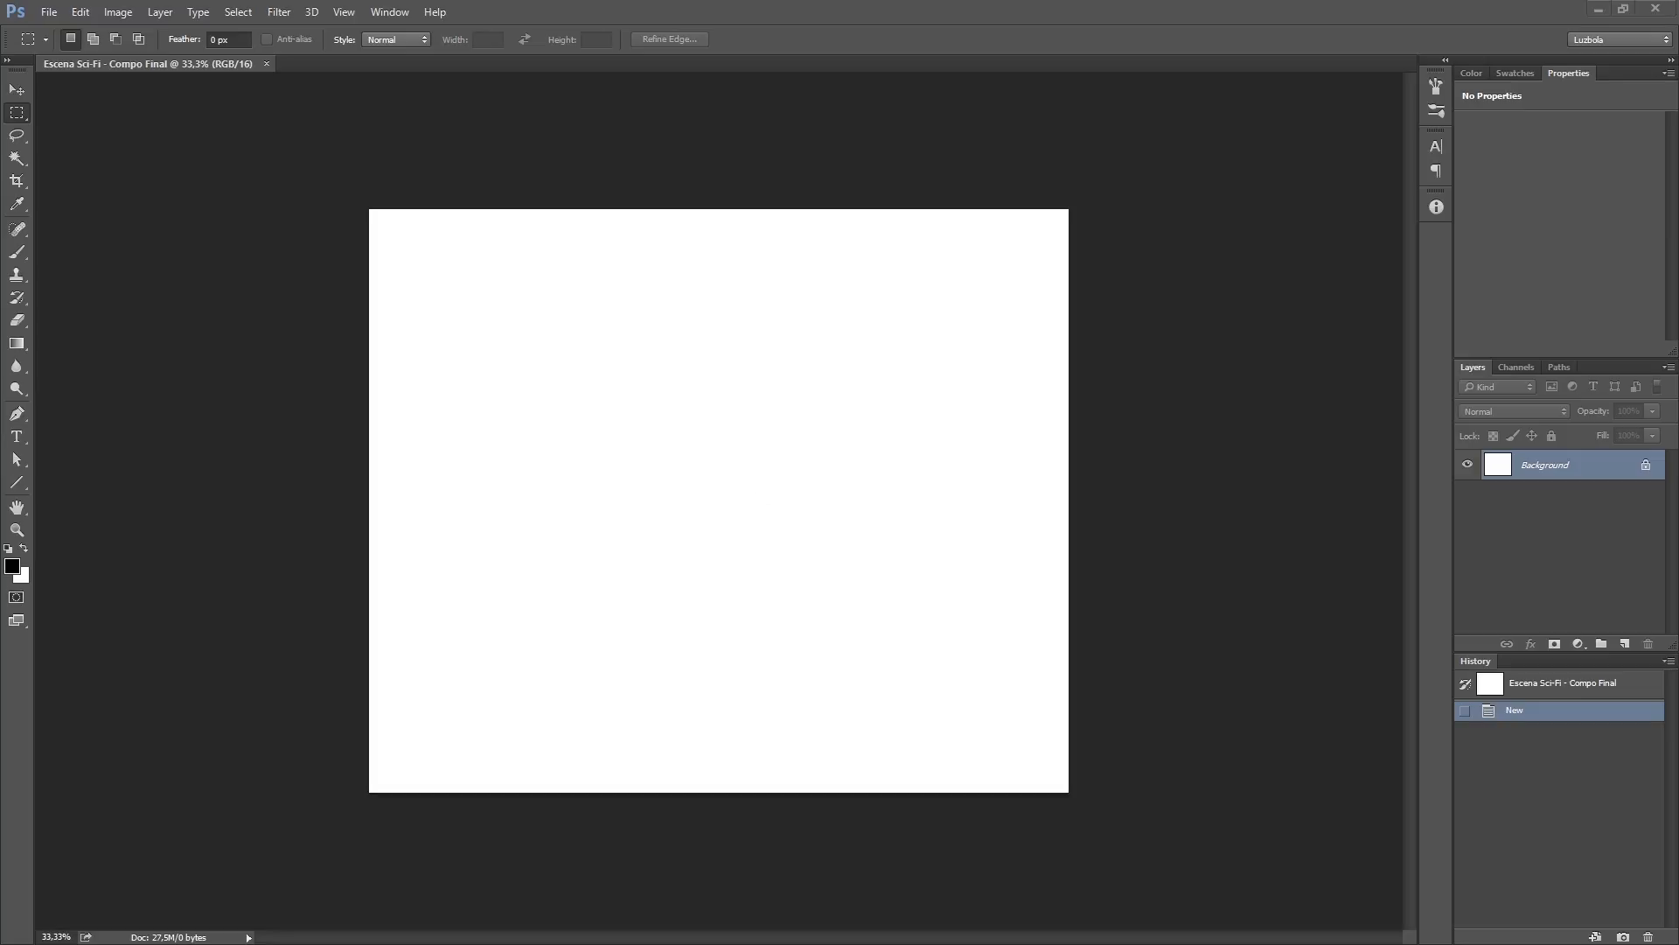
Step: Place all six PNG files from the RENDER PASSES folder into the document as layers at their original size
{"action": "left_click_drag", "start_coordinate": [1678, 376], "coordinate": [575, 210]}
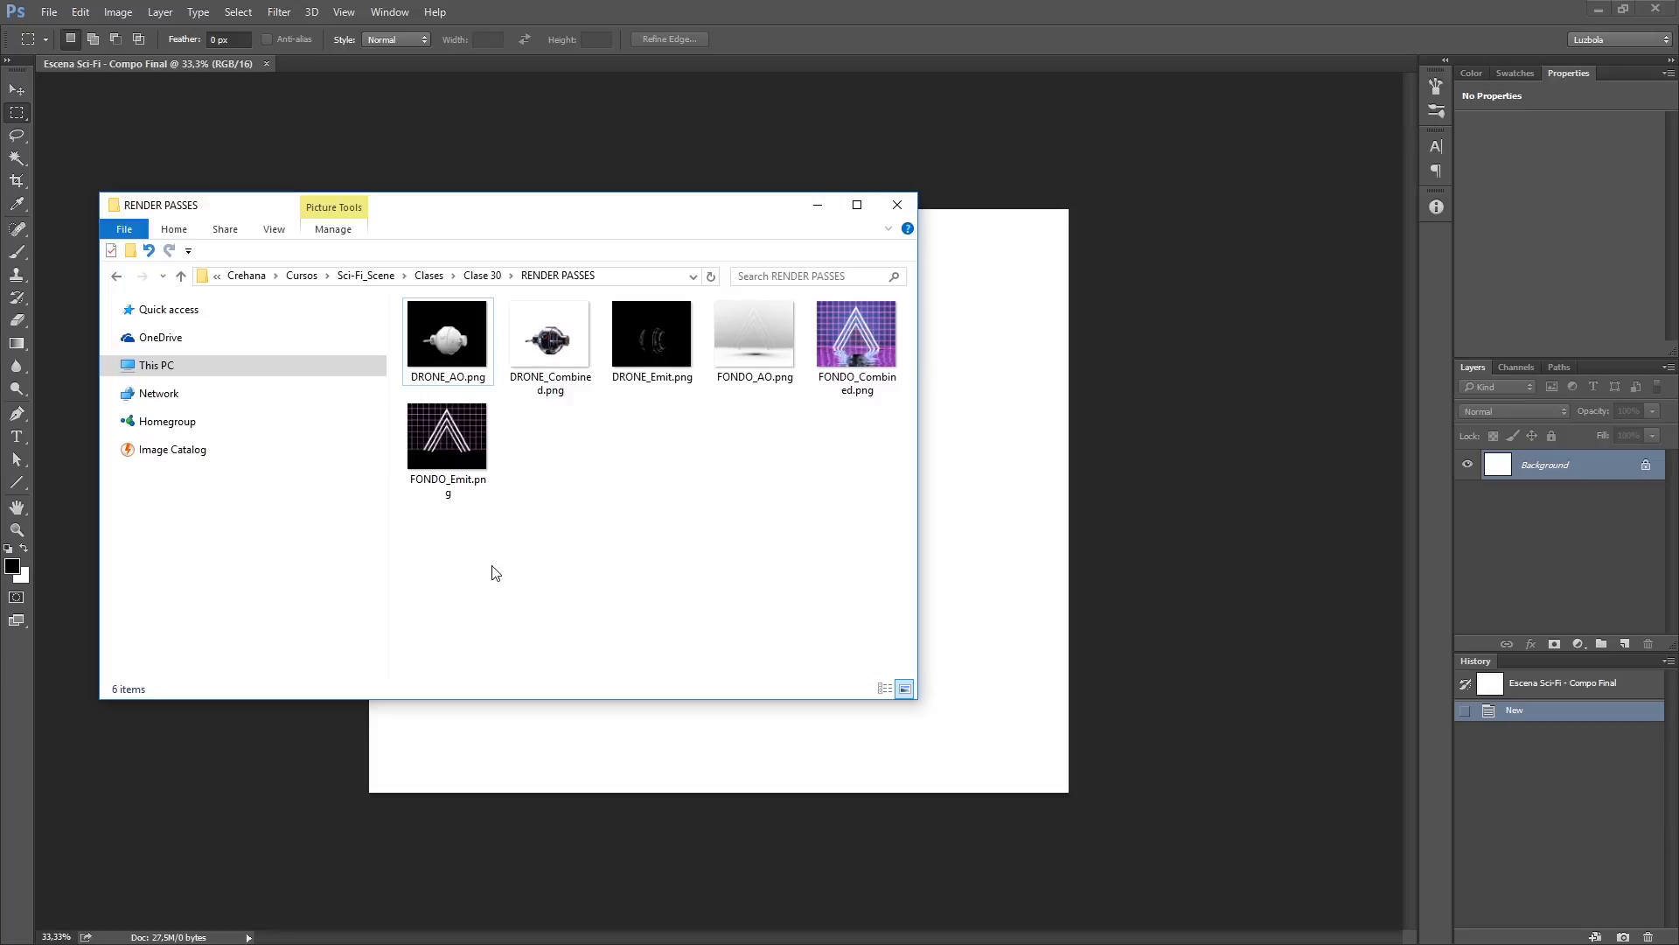
{"action": "left_click_drag", "start_coordinate": [433, 566], "coordinate": [893, 315]}
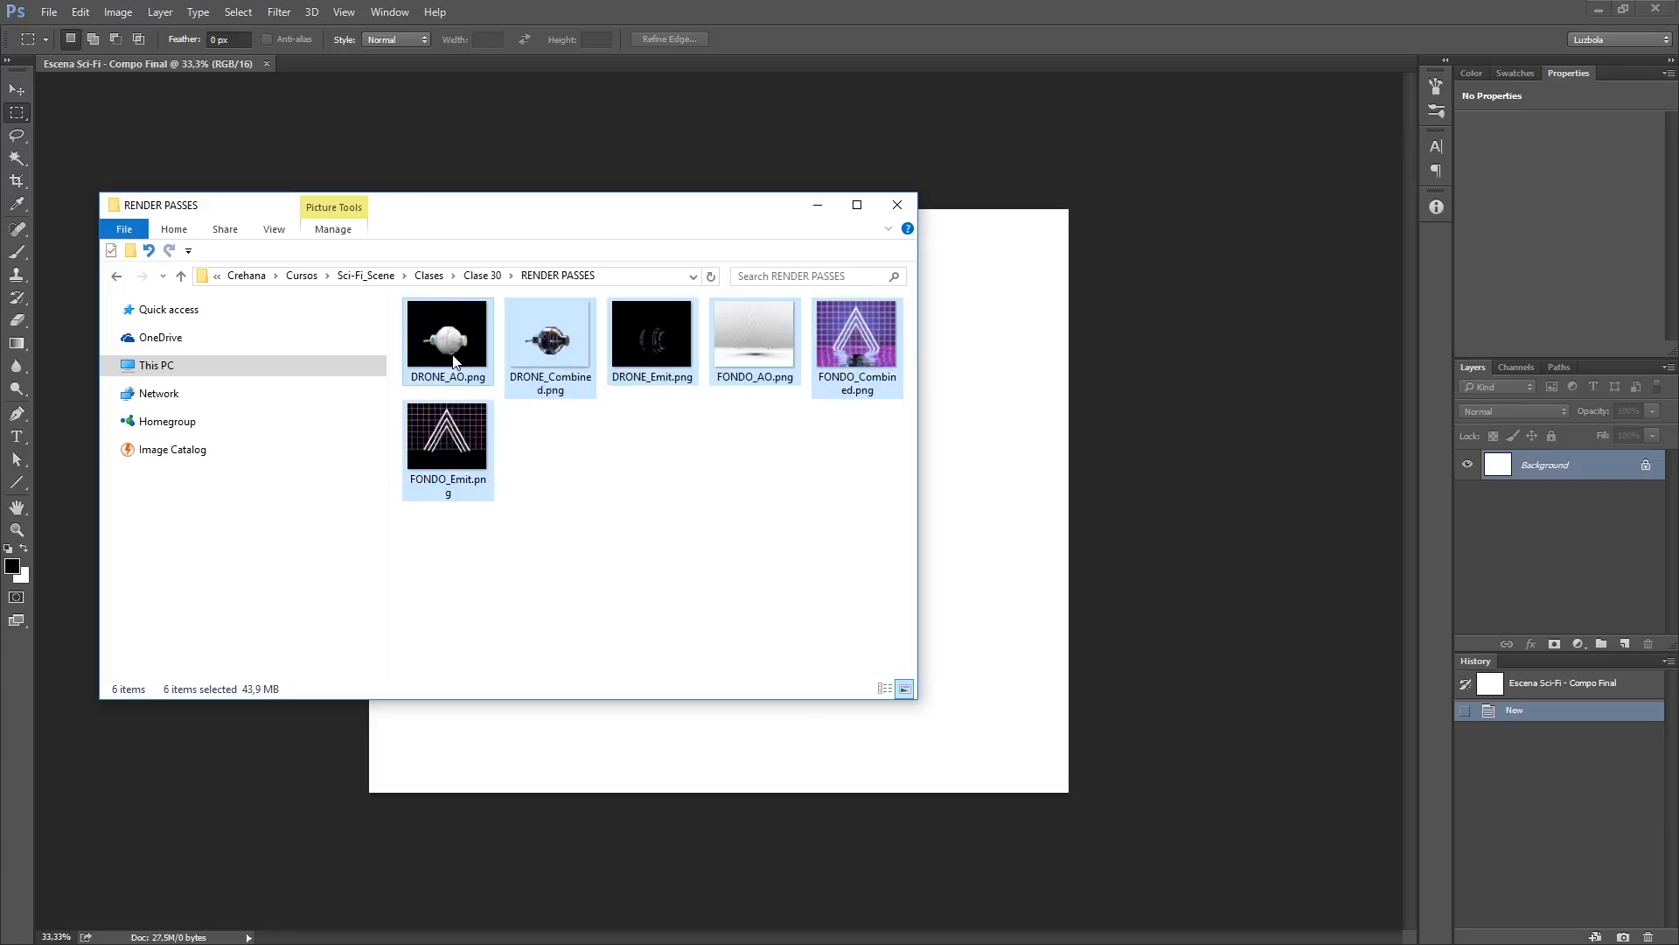
{"action": "left_click_drag", "start_coordinate": [450, 348], "coordinate": [1008, 447]}
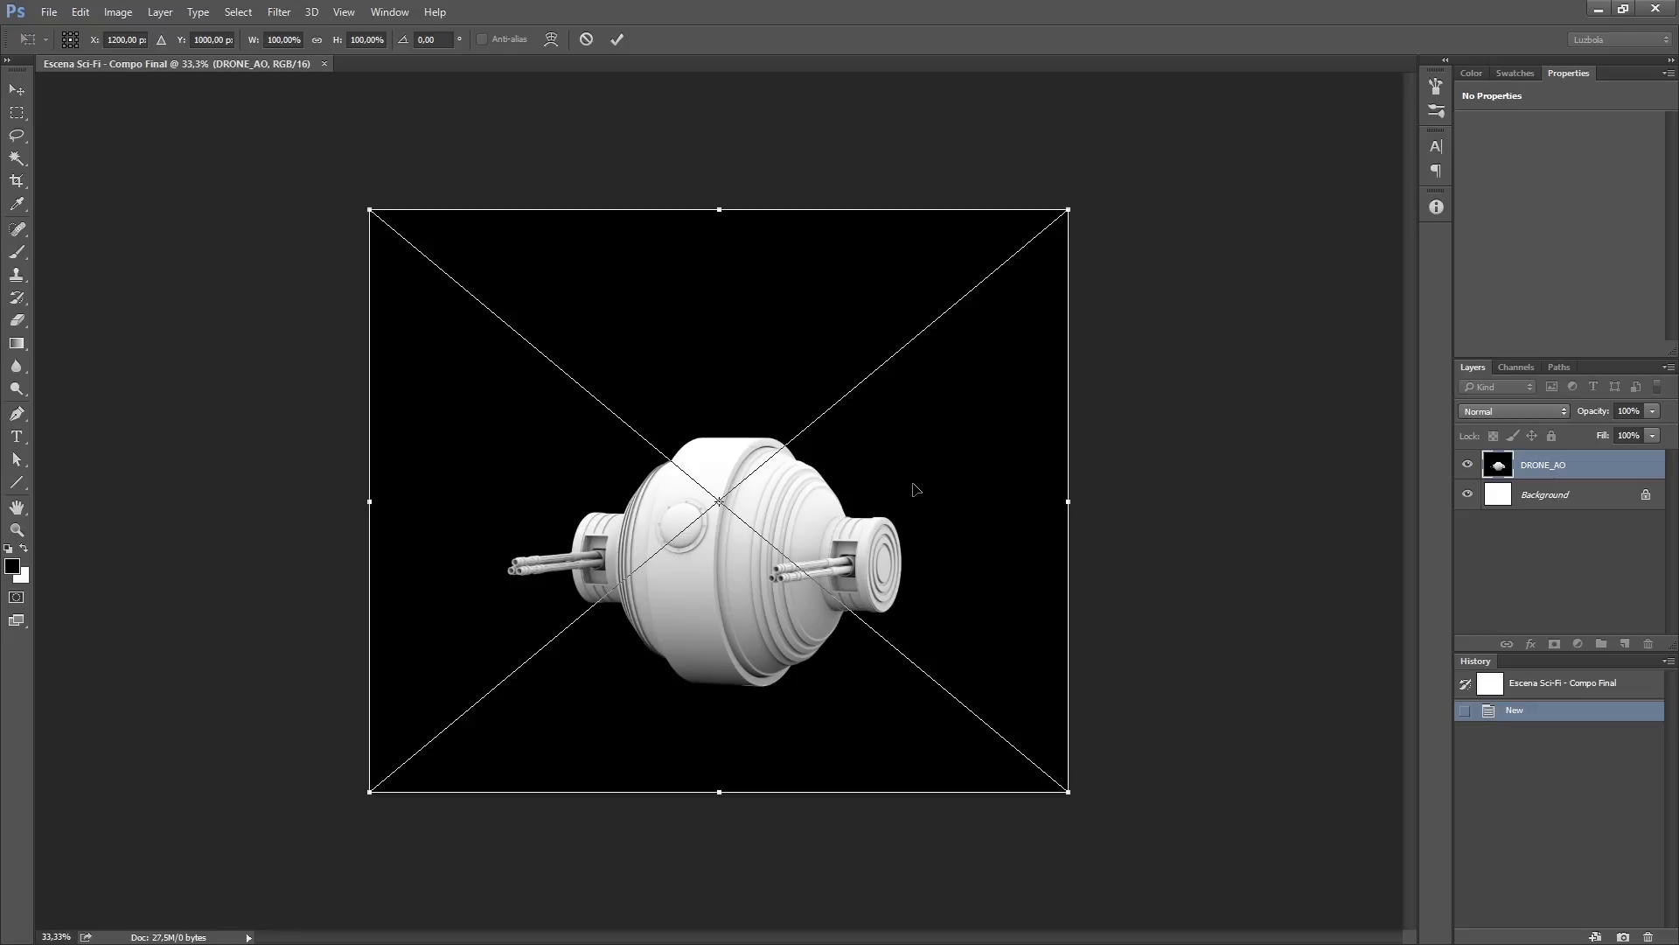
{"action": "key", "text": "Return"}
{"action": "key", "text": "Return"}
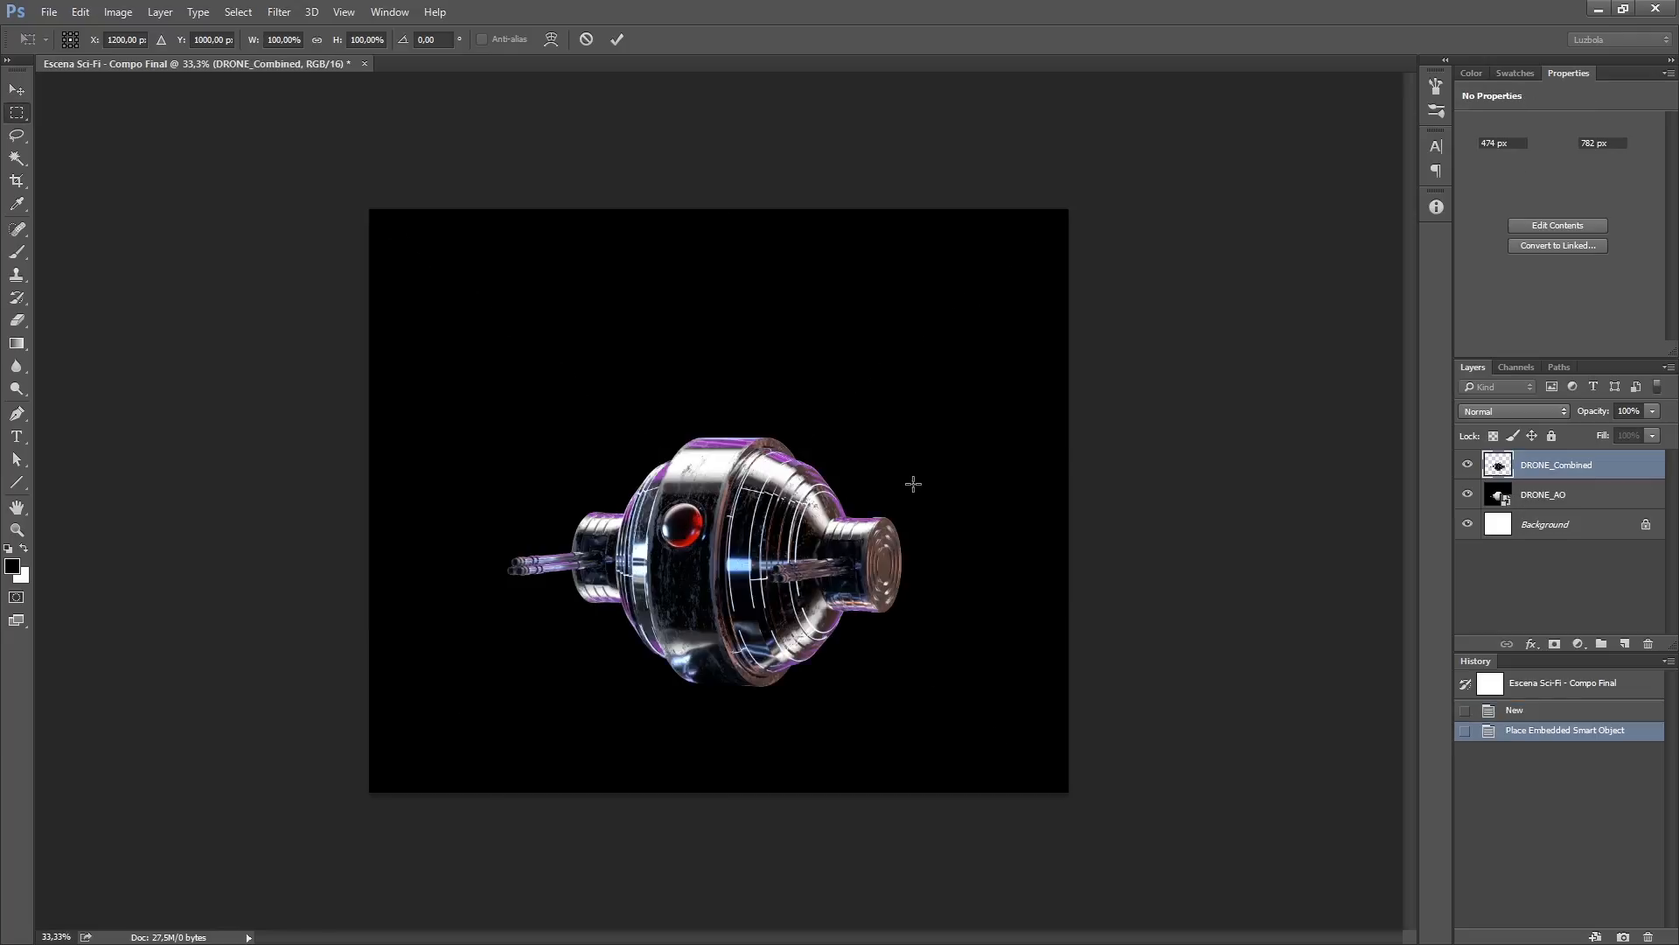
{"action": "key", "text": "Return"}
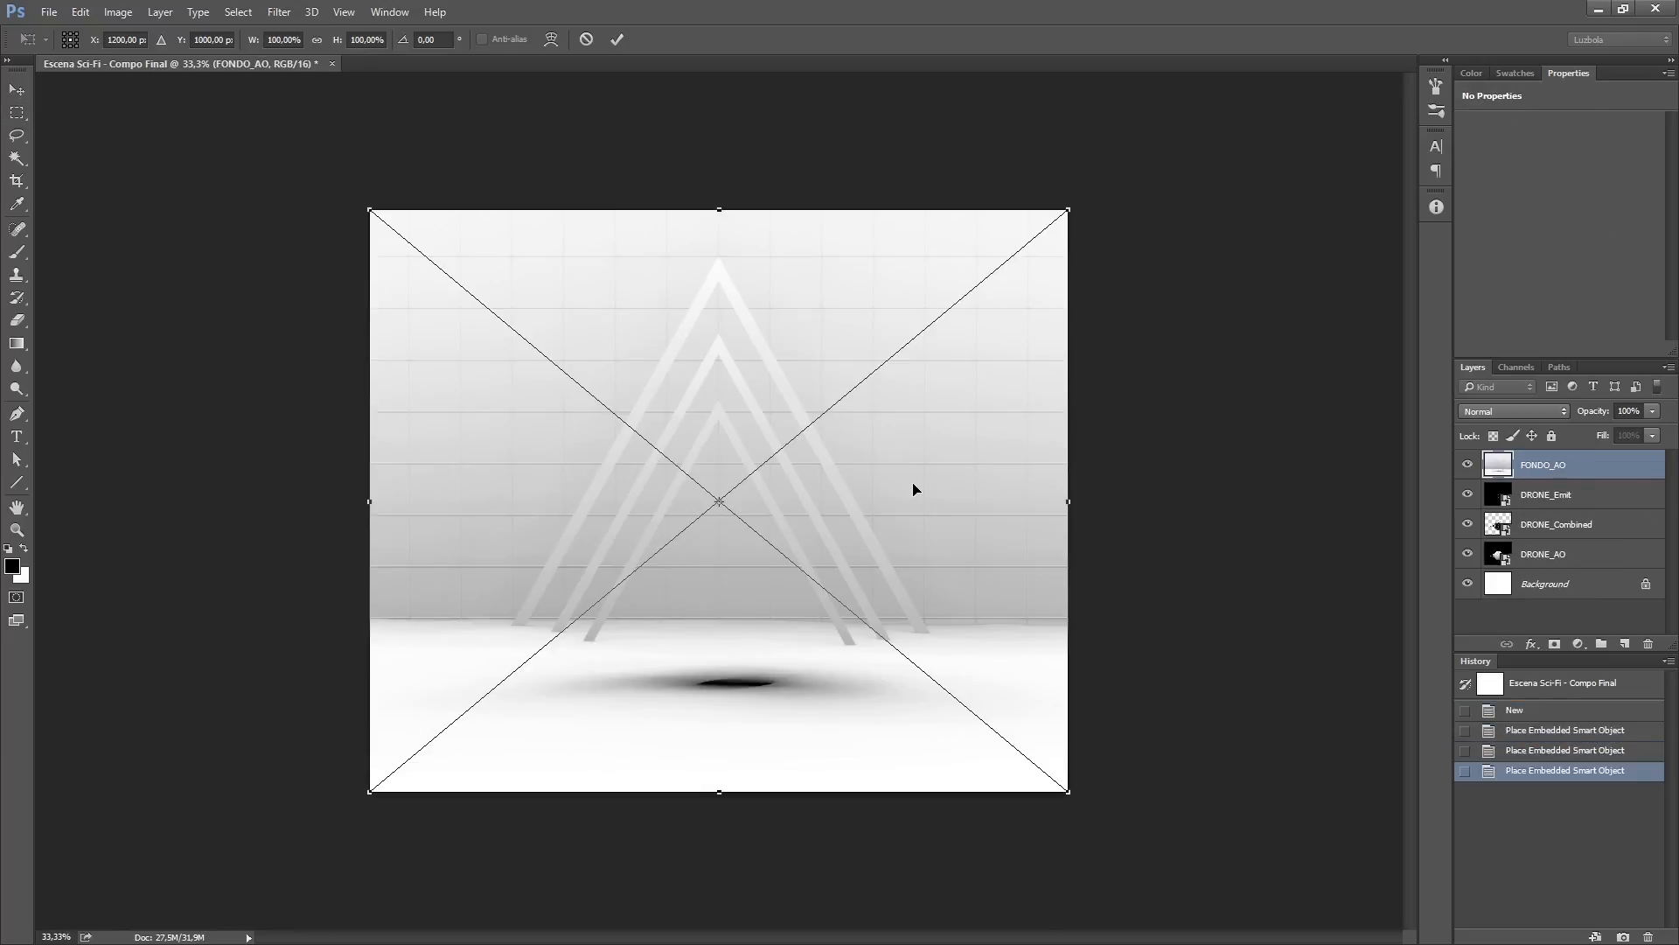
{"action": "key", "text": "Return"}
{"action": "key", "text": "Return"}
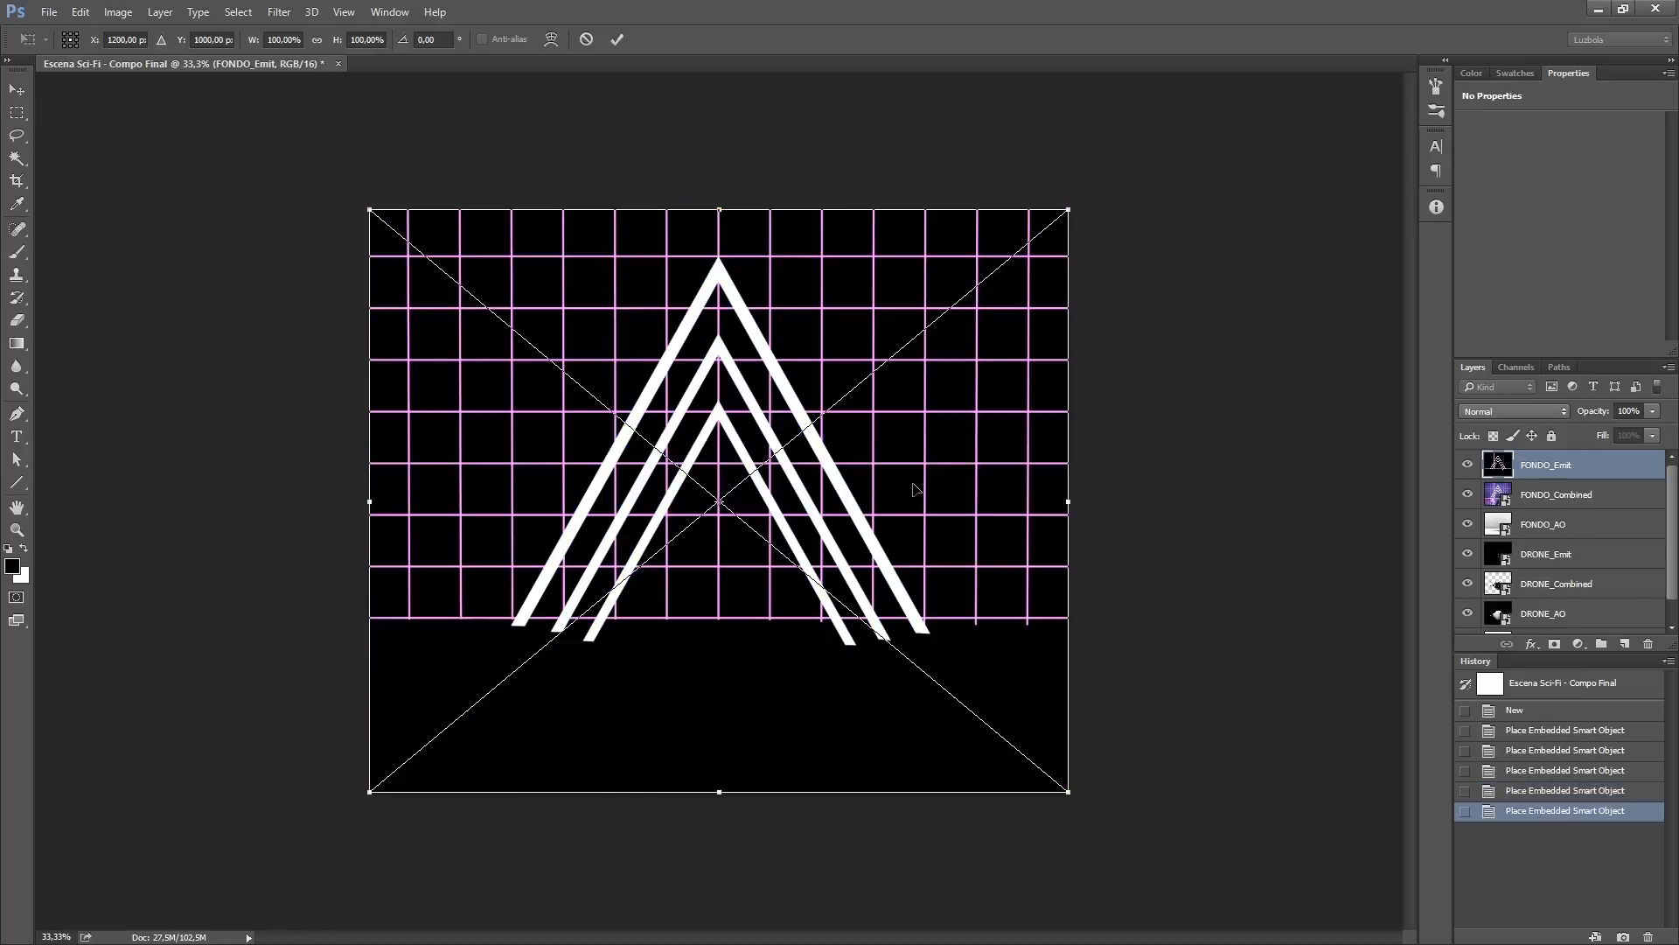
{"action": "key", "text": "Return"}
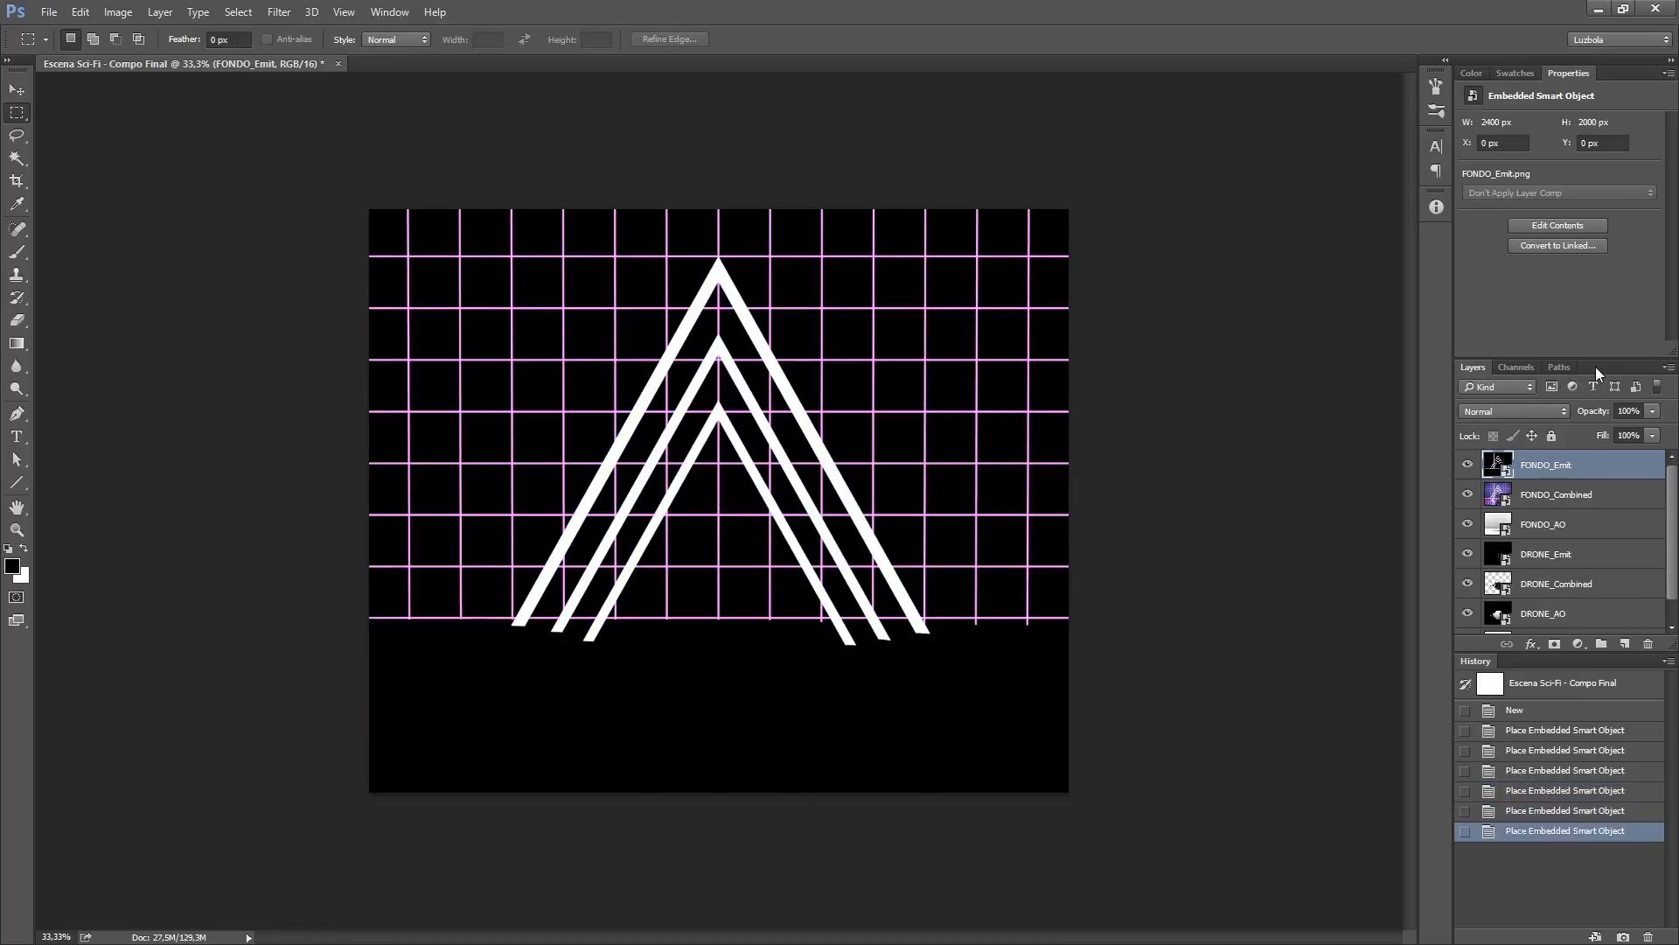
Step: Enlarge the layer list and rasterize all six placed render pass layers
{"action": "left_click_drag", "start_coordinate": [1588, 358], "coordinate": [1587, 283]}
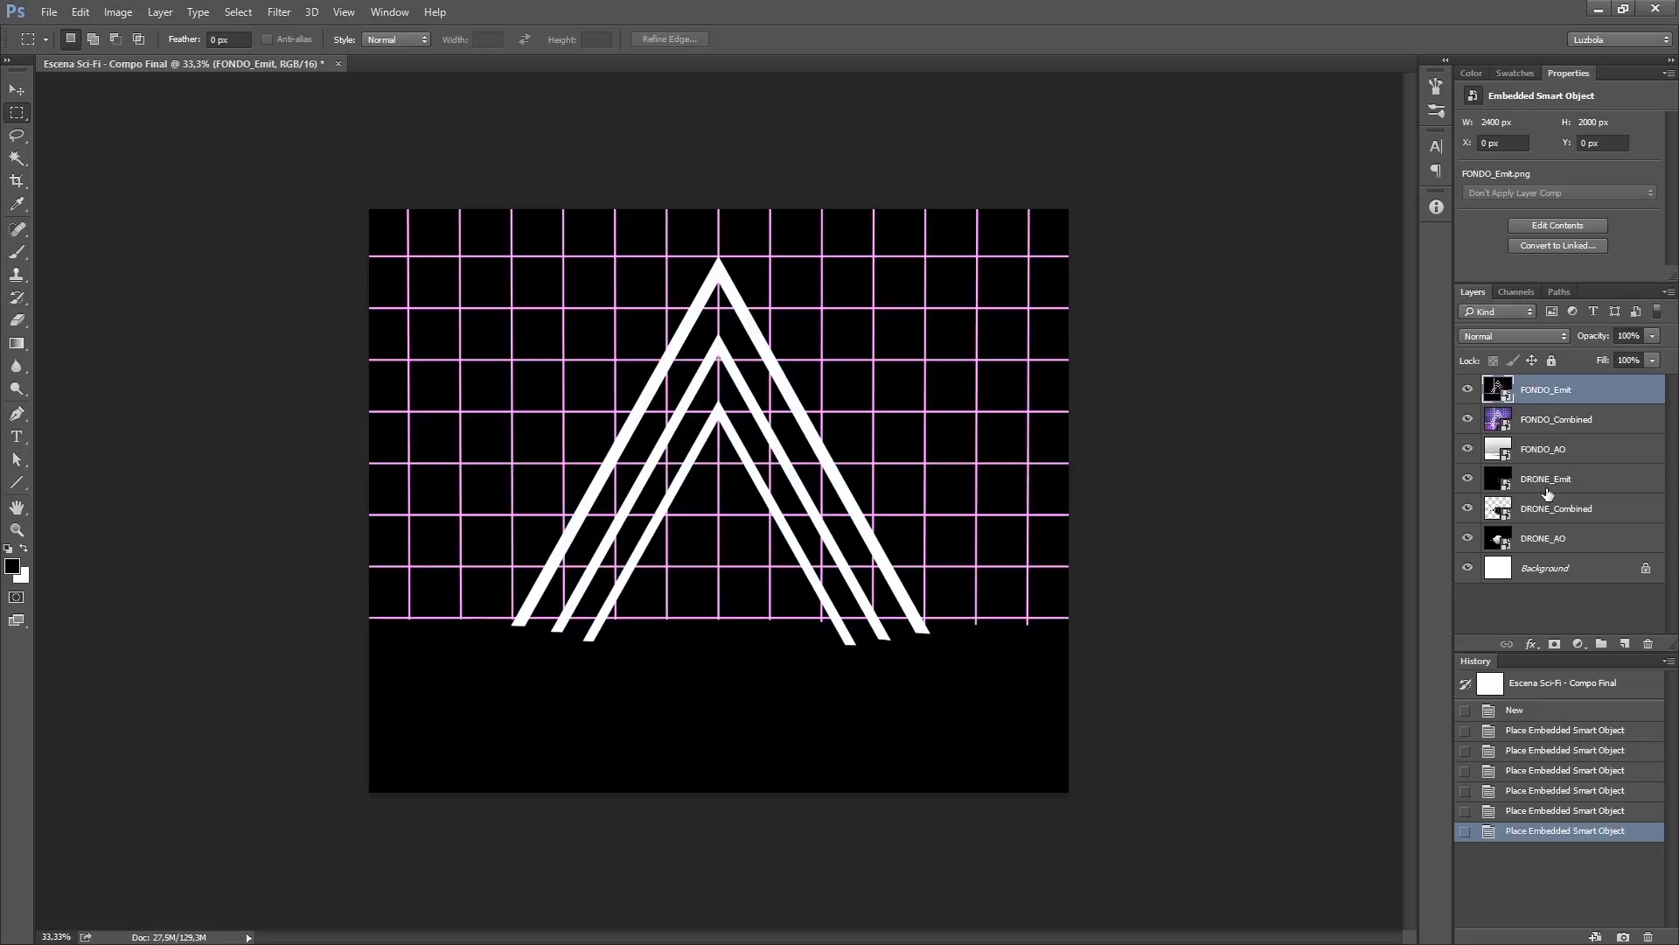
{"action": "left_click", "coordinate": [1545, 548], "text": "shift"}
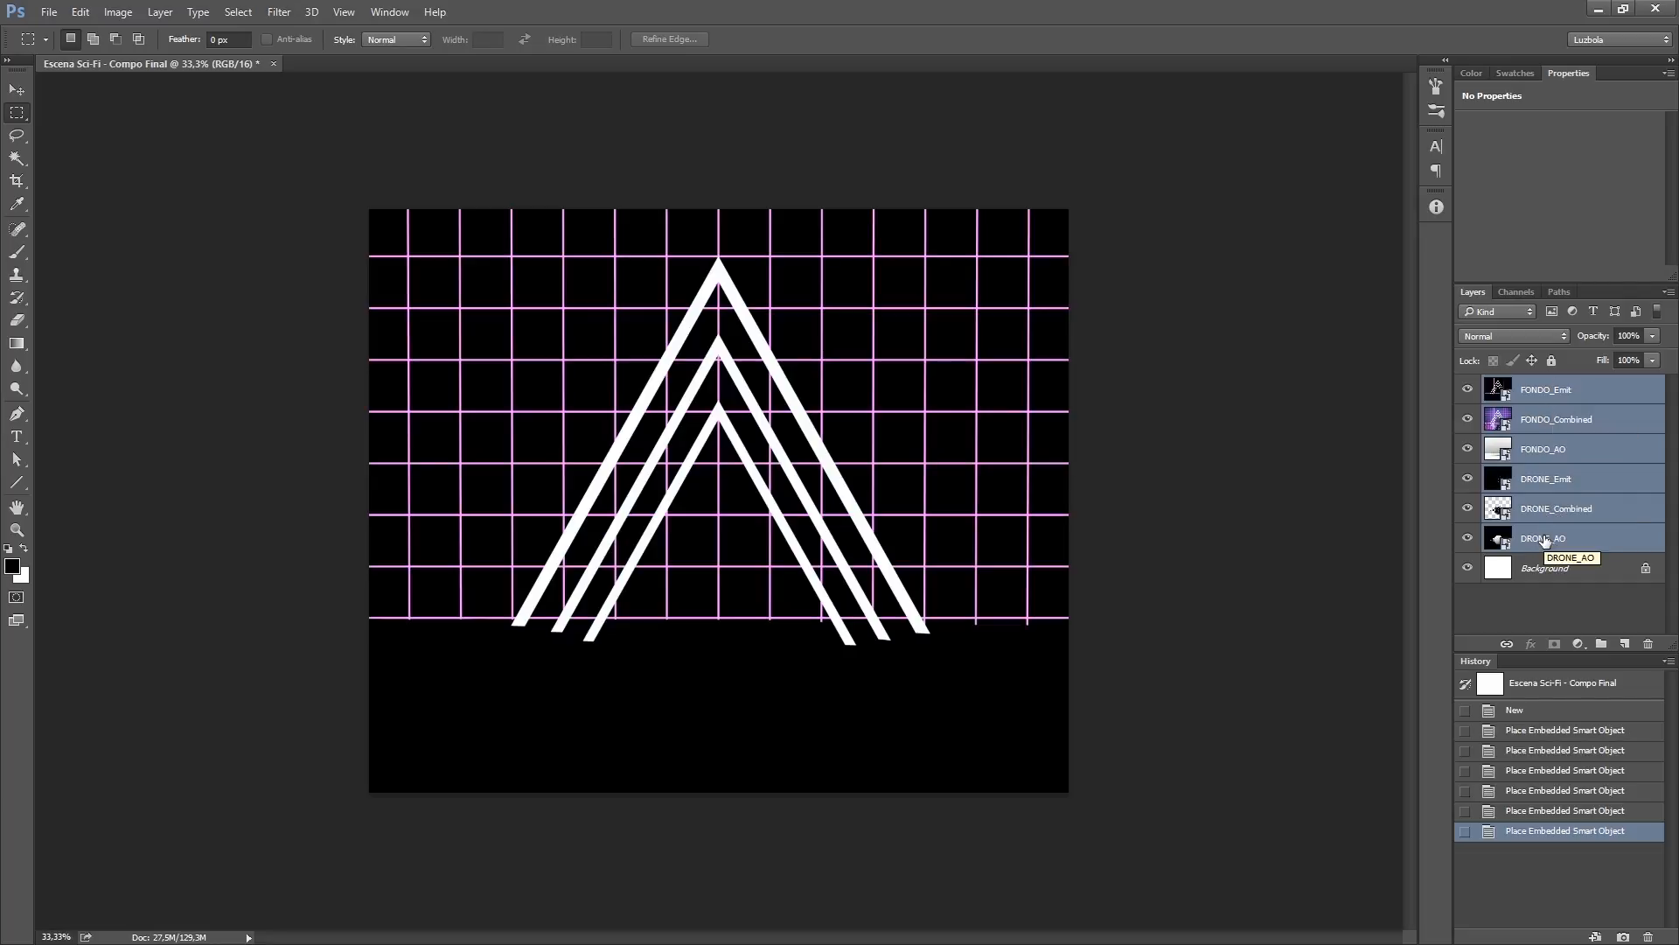
{"action": "right_click", "coordinate": [1545, 541]}
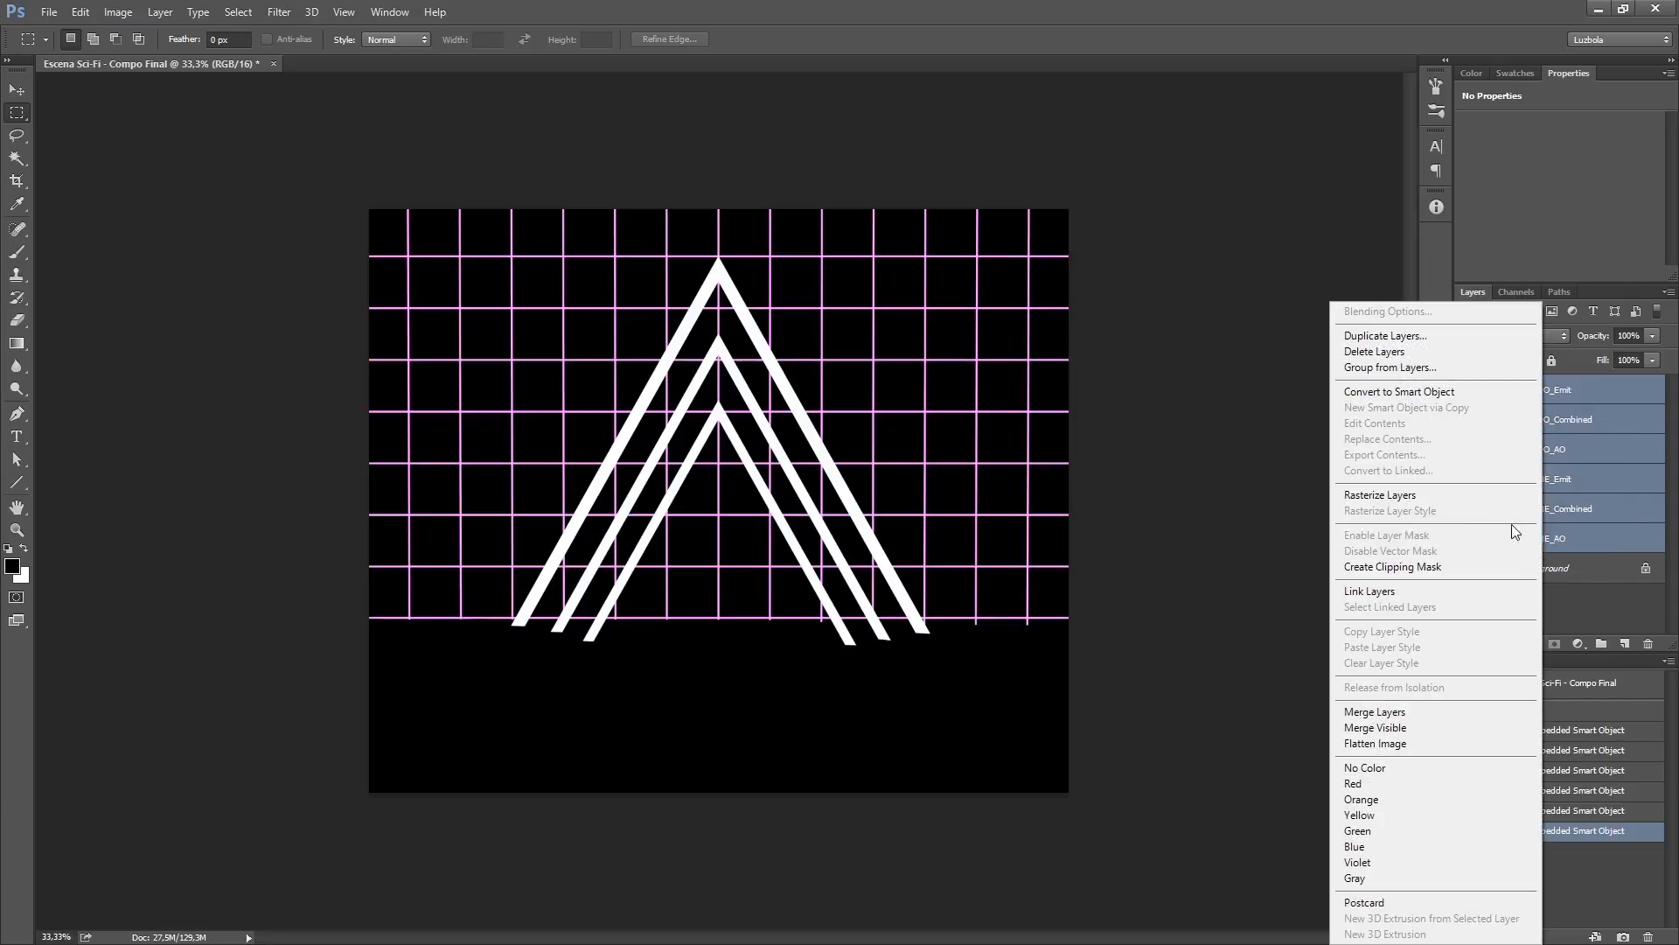
{"action": "left_click", "coordinate": [1382, 497]}
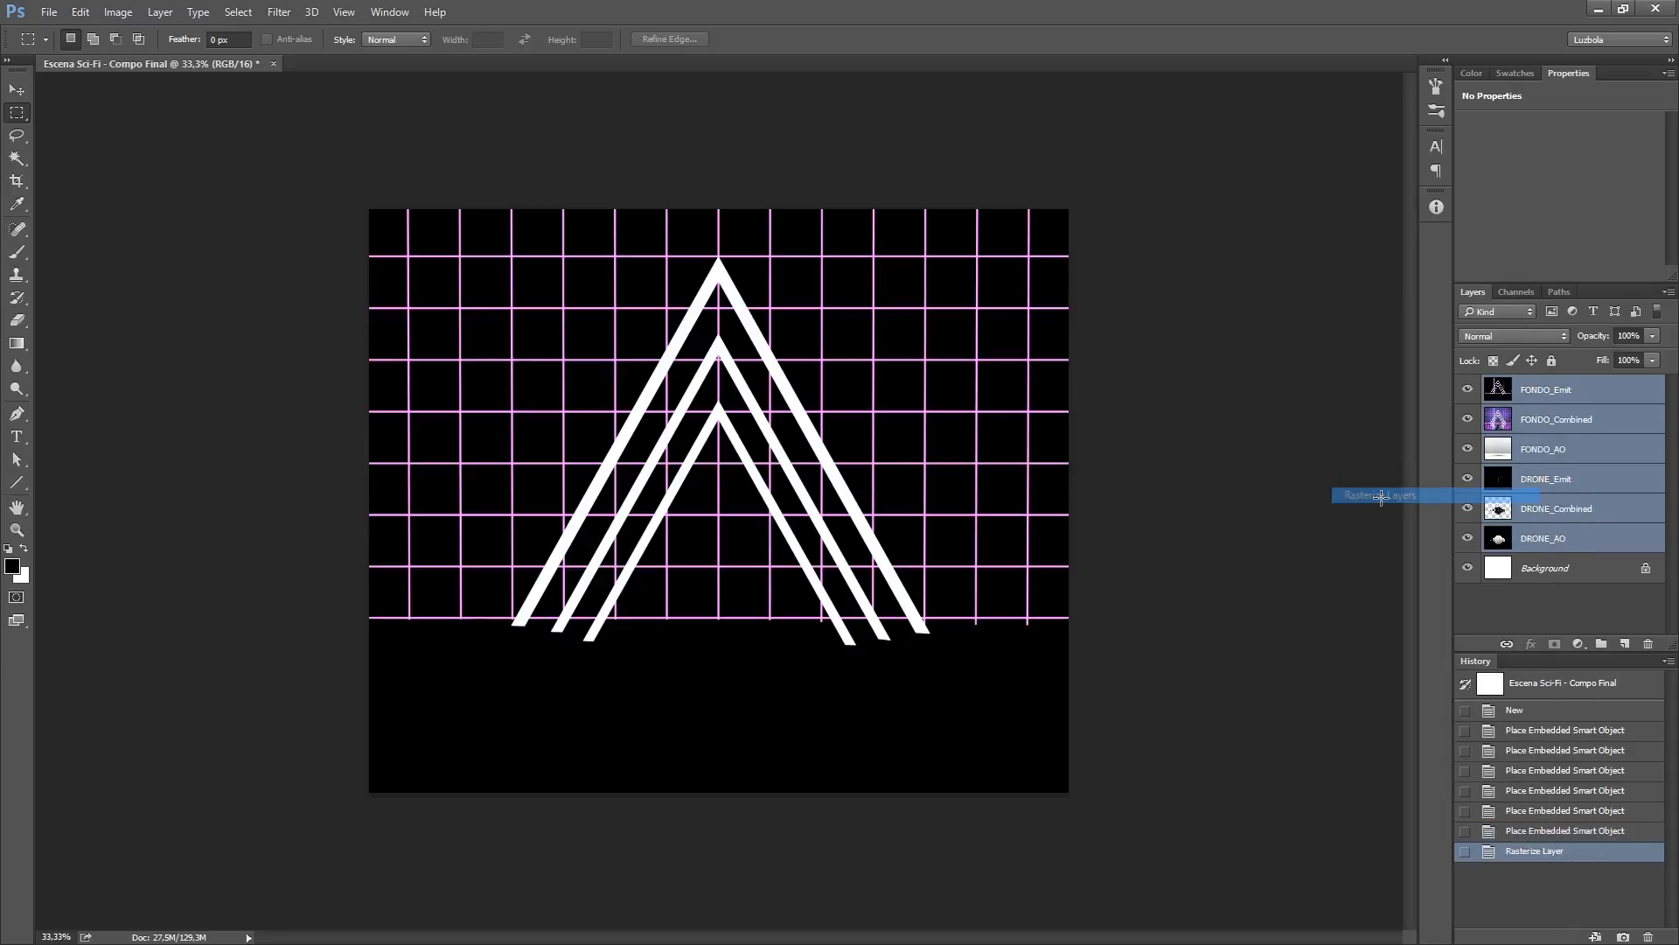
Step: Reorder the layers from the bottom up above Background: FONDO_Combined, FONDO_AO, FONDO_Emit, DRONE_Combined, DRONE_AO, DRONE_Emit
{"action": "left_click", "coordinate": [1496, 393]}
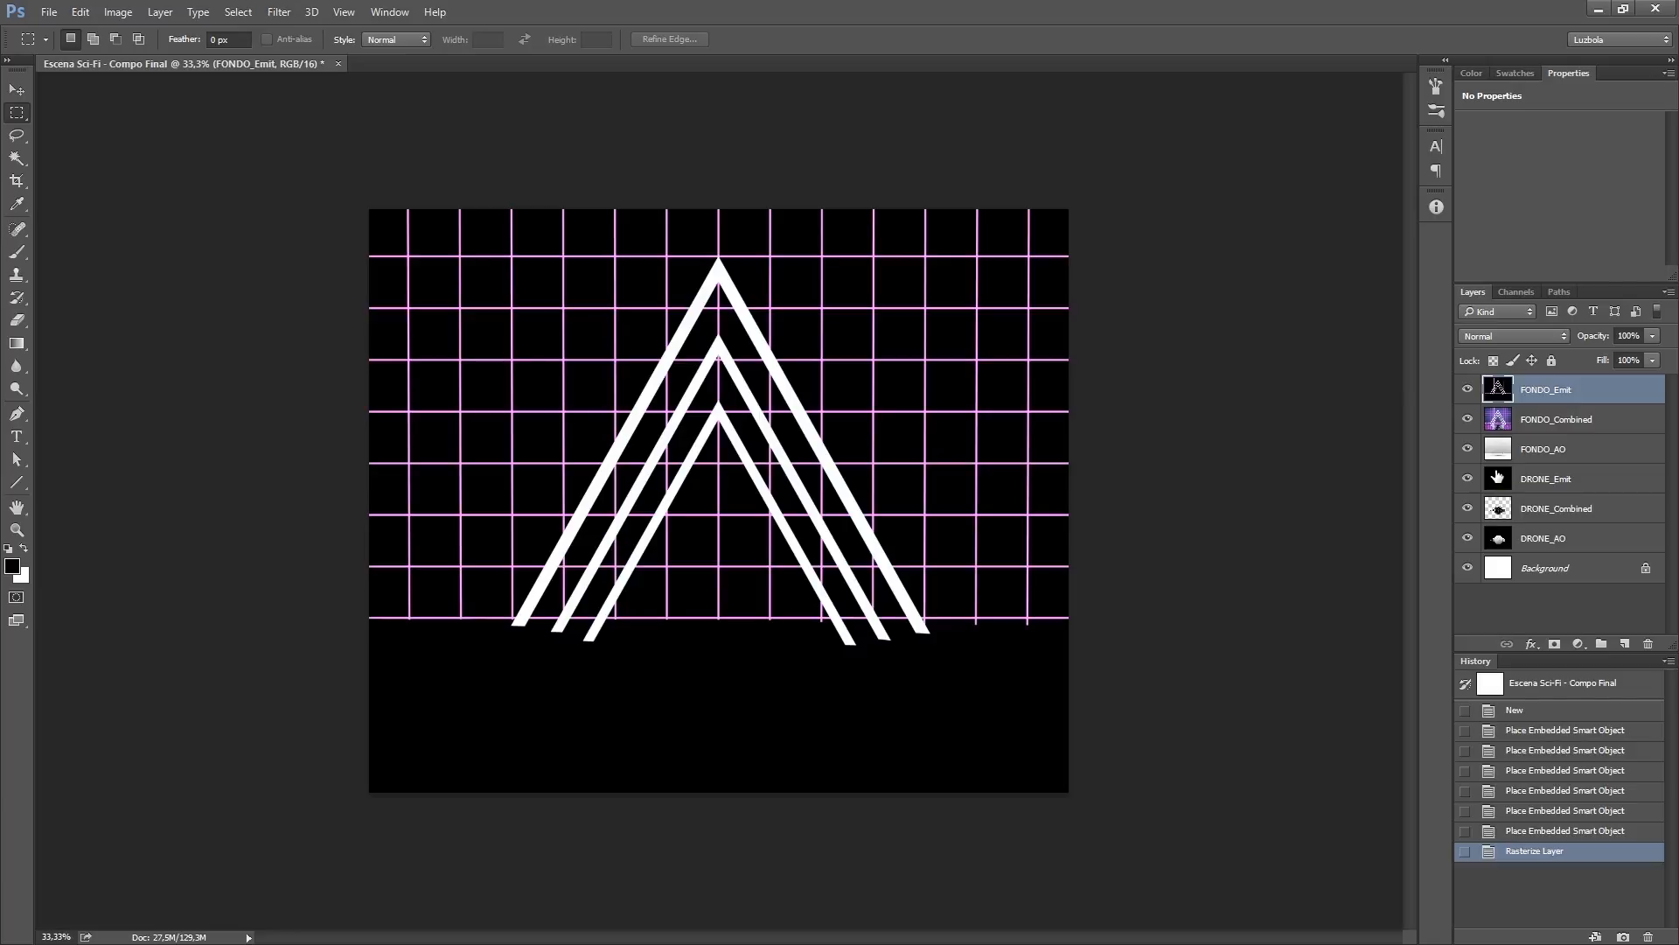
{"action": "left_click_drag", "start_coordinate": [1500, 424], "coordinate": [1500, 550]}
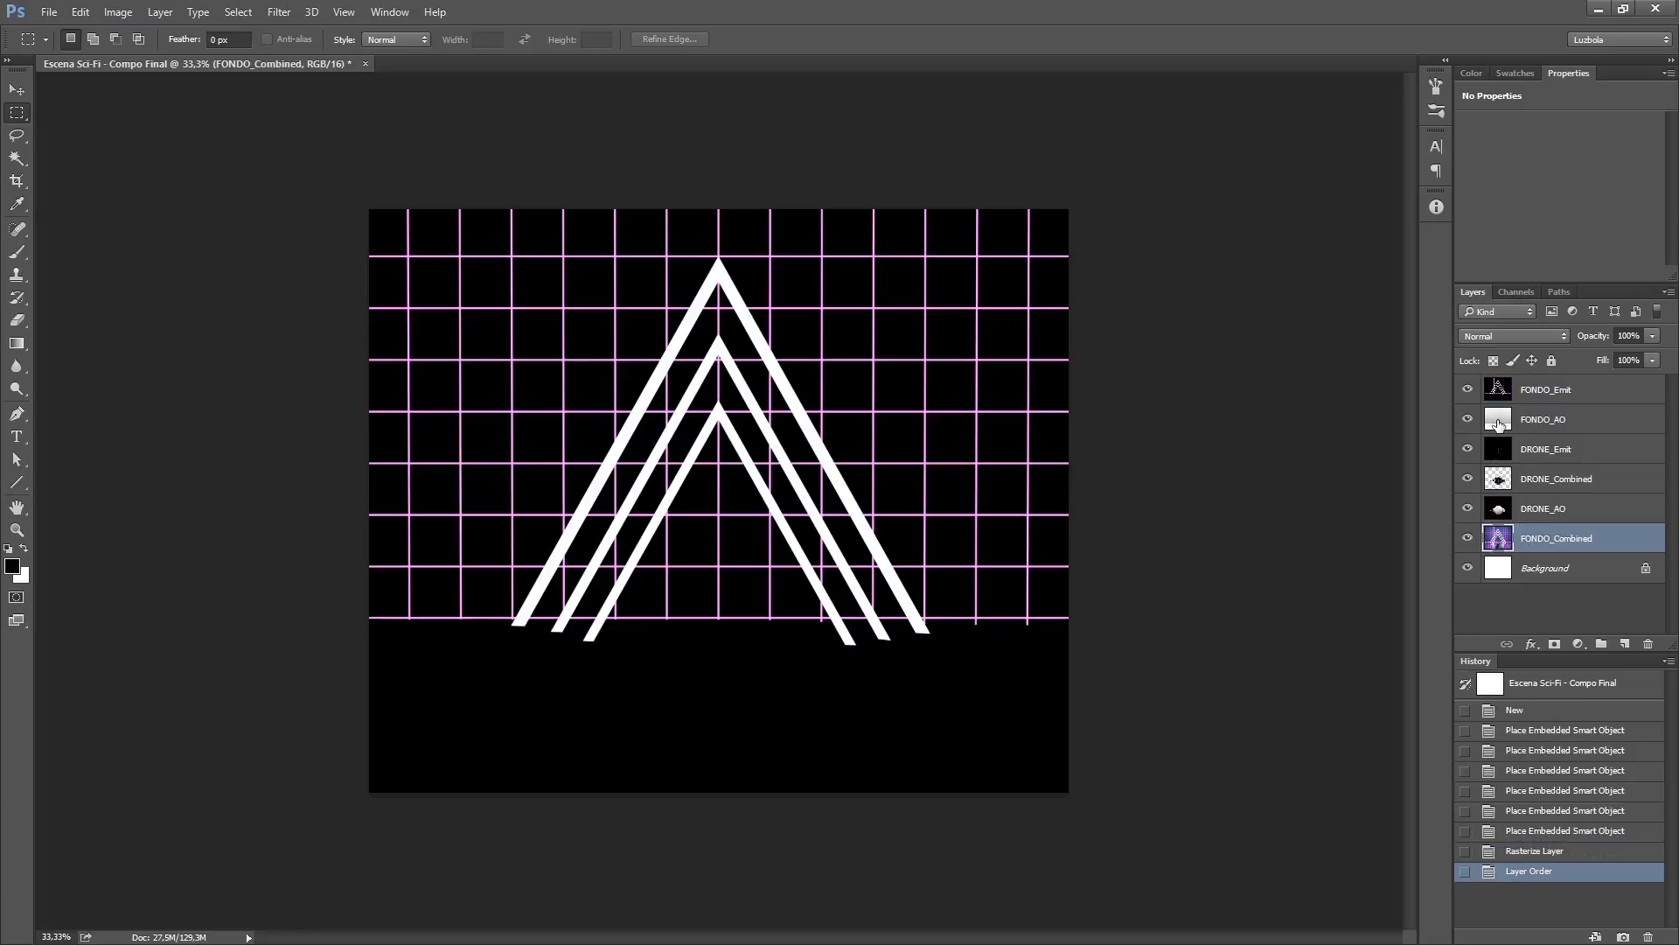
{"action": "left_click_drag", "start_coordinate": [1498, 424], "coordinate": [1494, 541]}
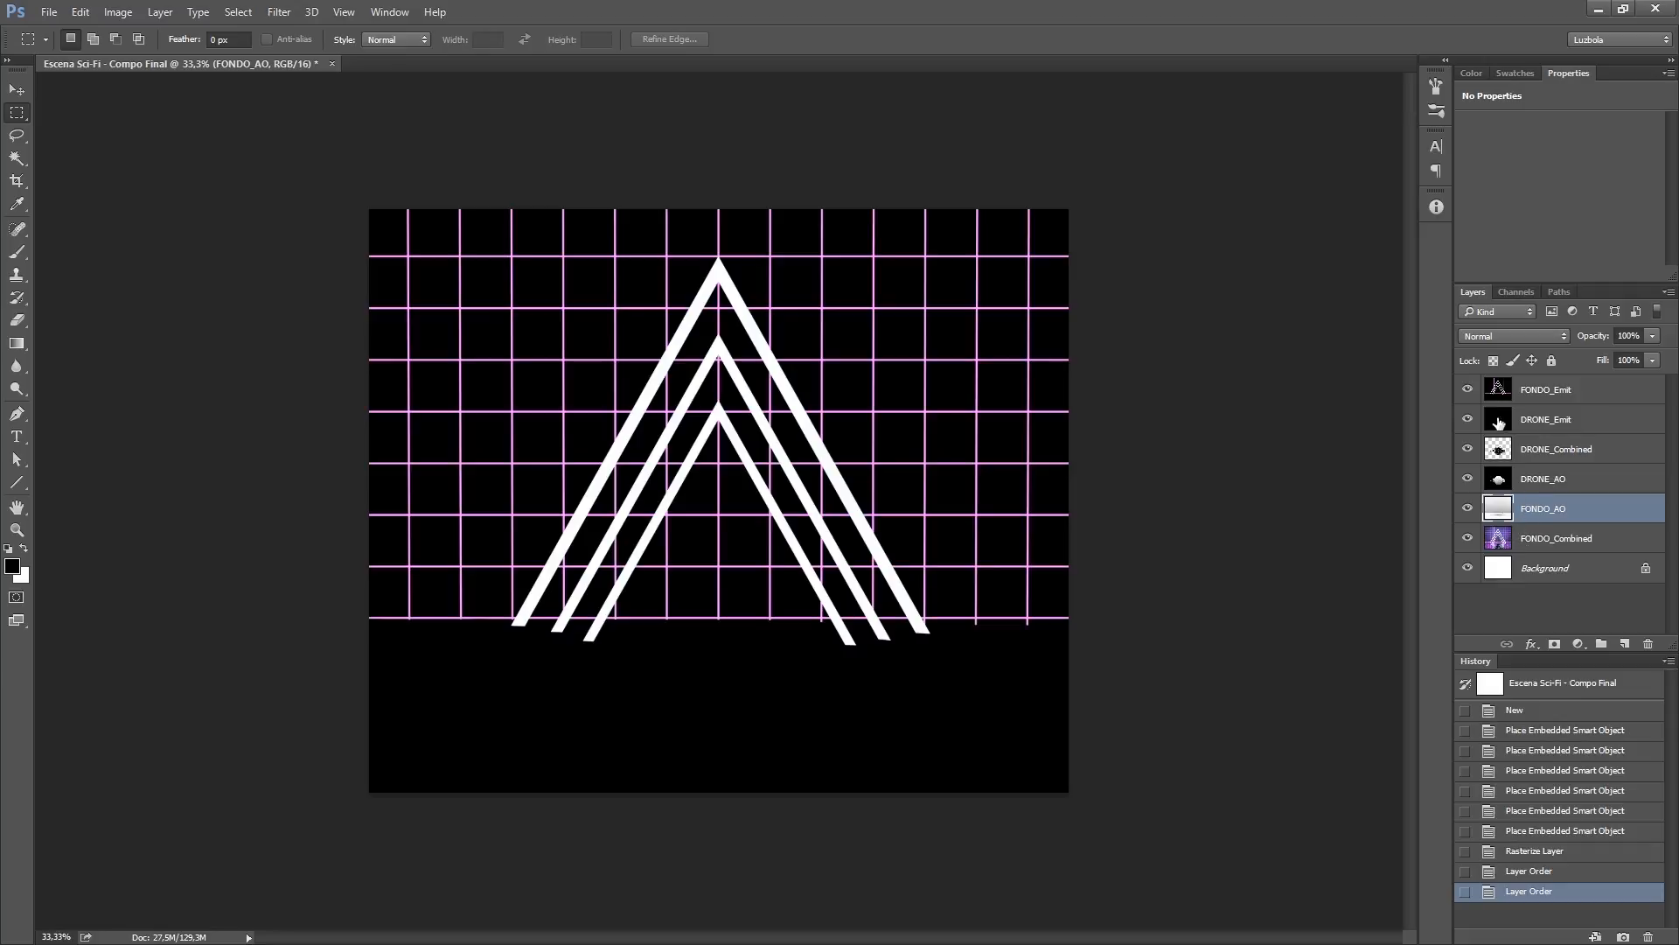
{"action": "left_click_drag", "start_coordinate": [1504, 391], "coordinate": [1513, 497]}
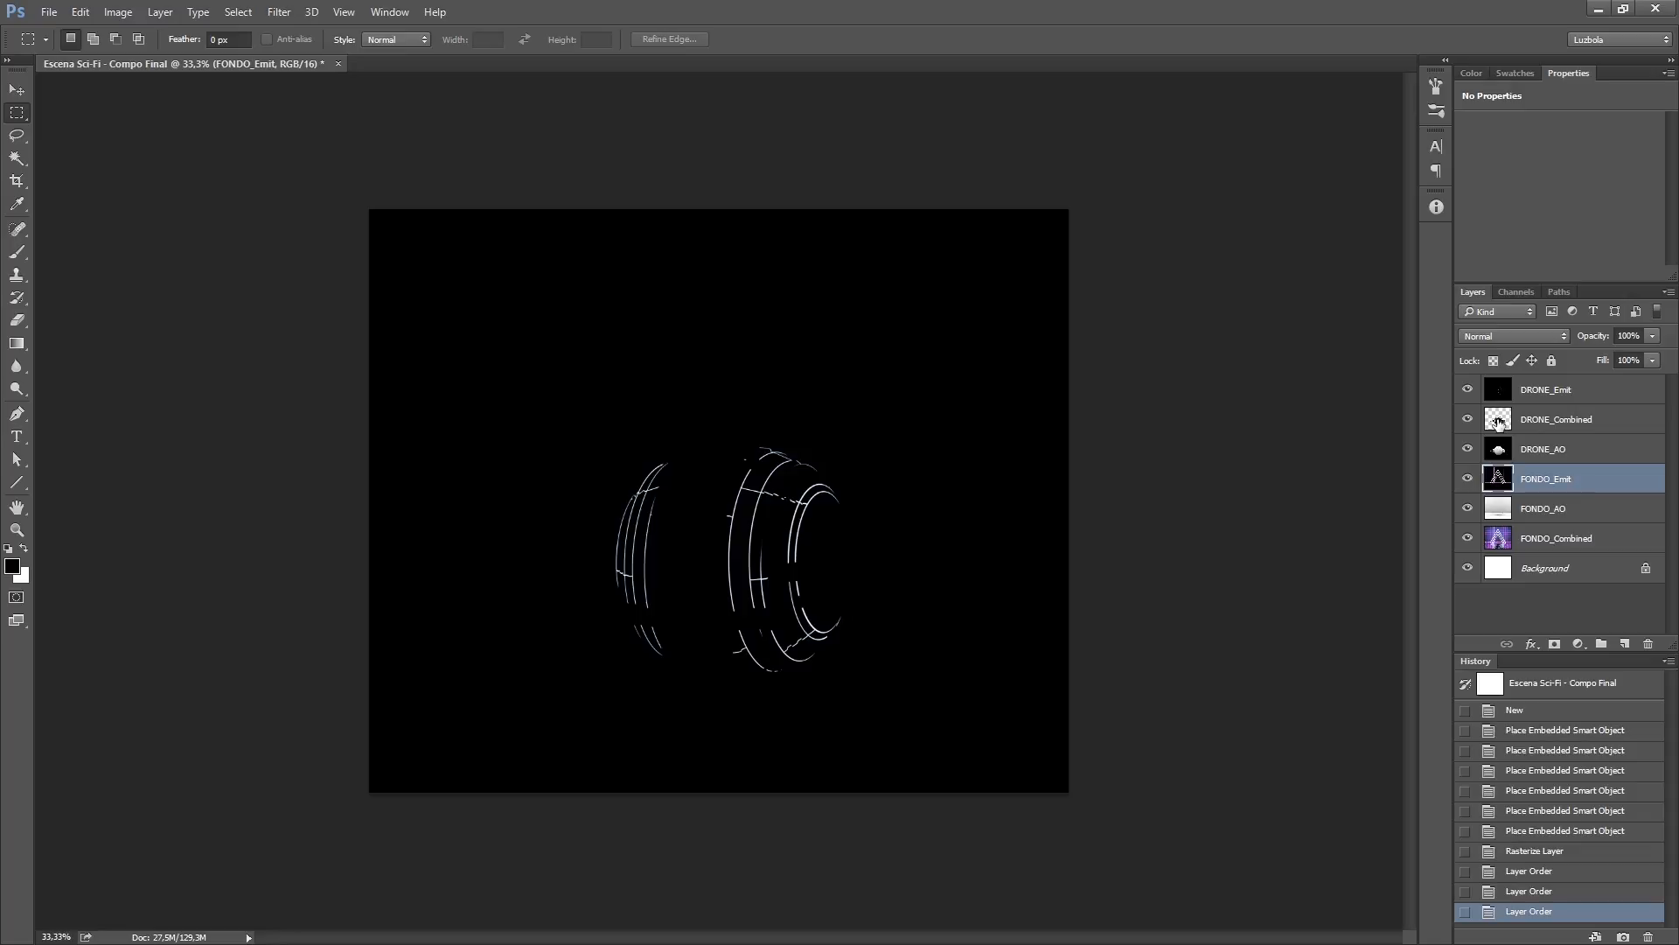
{"action": "left_click_drag", "start_coordinate": [1498, 423], "coordinate": [1509, 465]}
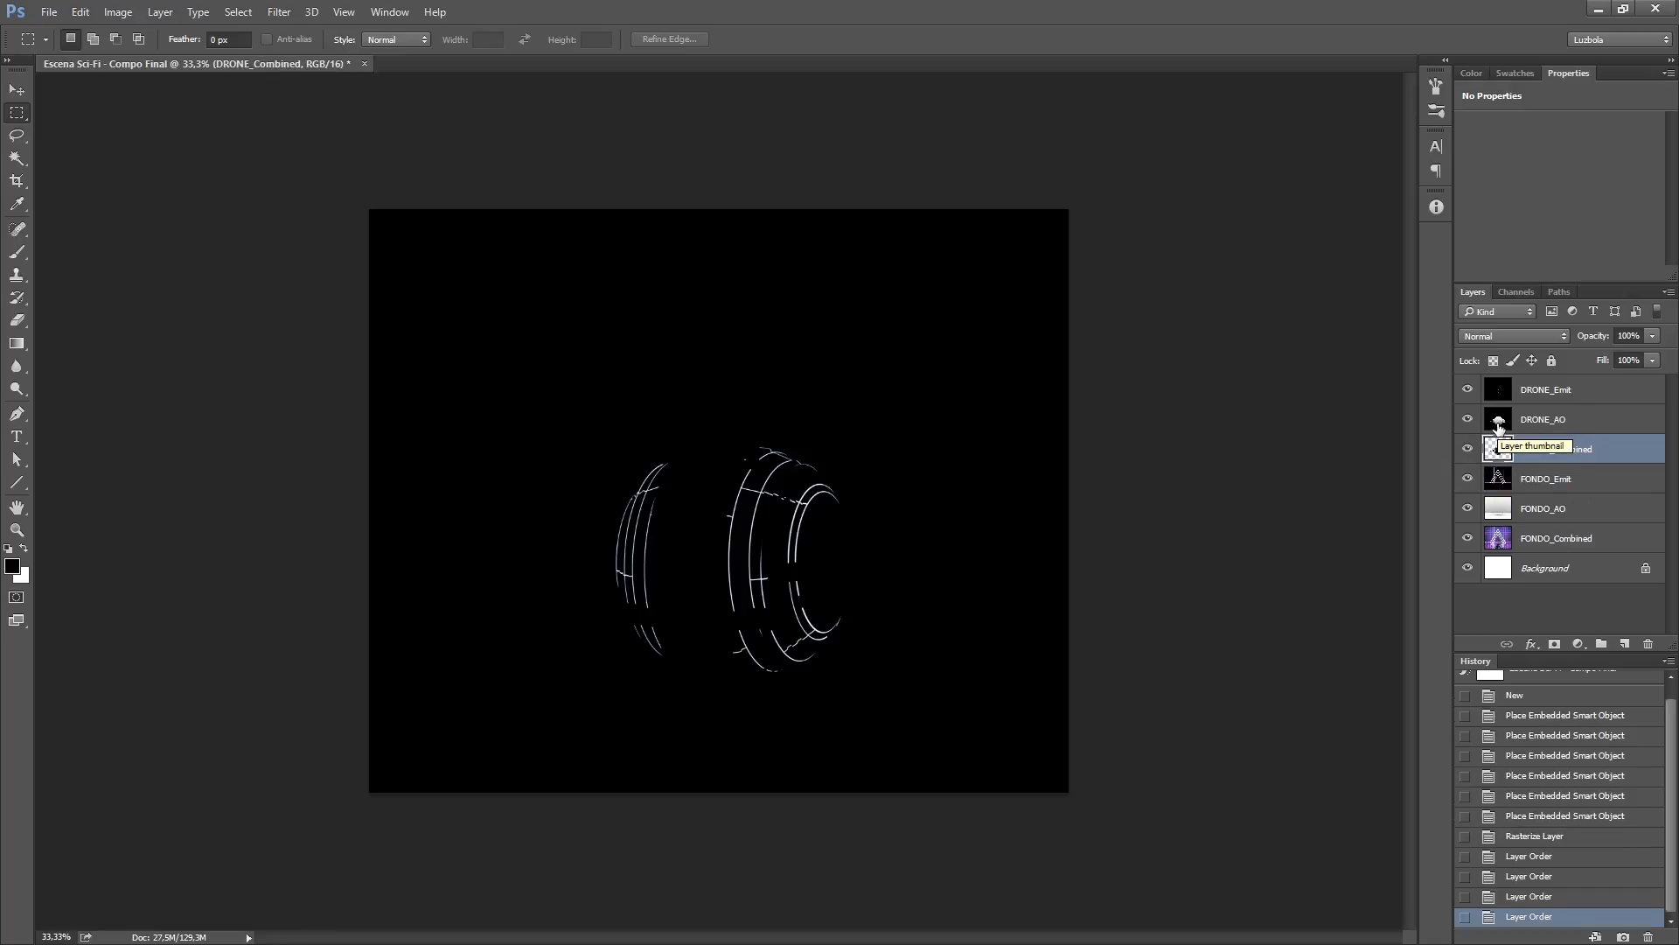
{"action": "left_click", "coordinate": [1498, 424]}
{"action": "left_click", "coordinate": [1499, 395]}
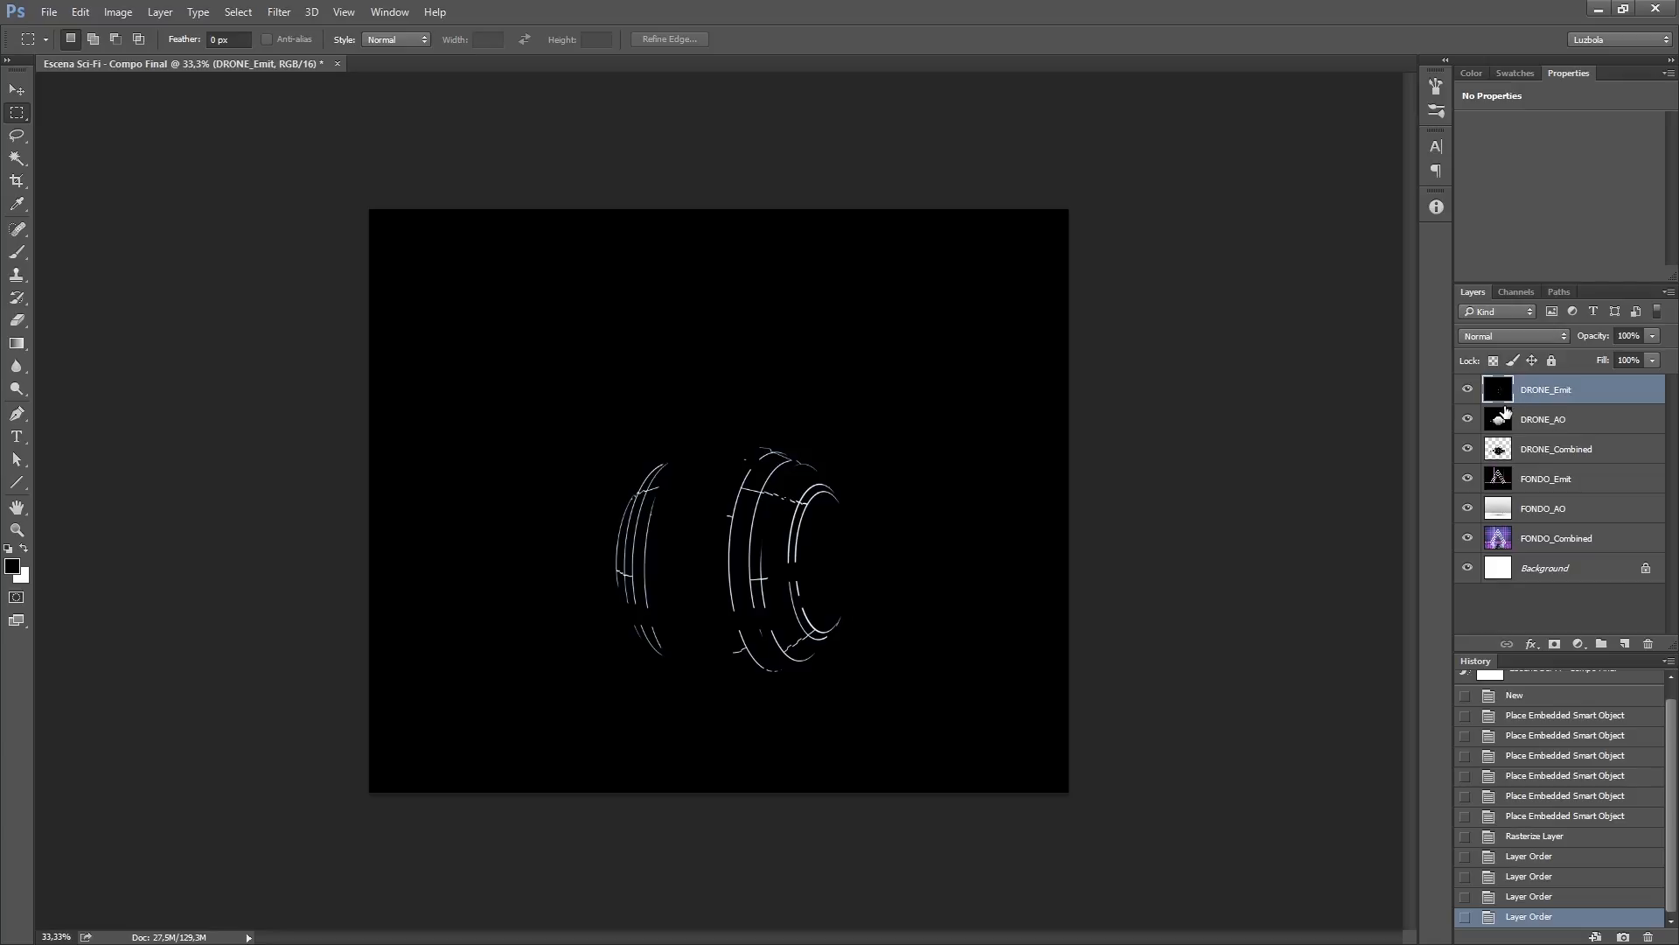
Step: Hide the three DRONE layers plus FONDO_Emit and FONDO_AO, leaving FONDO_Combined and Background visible
{"action": "left_click", "coordinate": [1468, 389]}
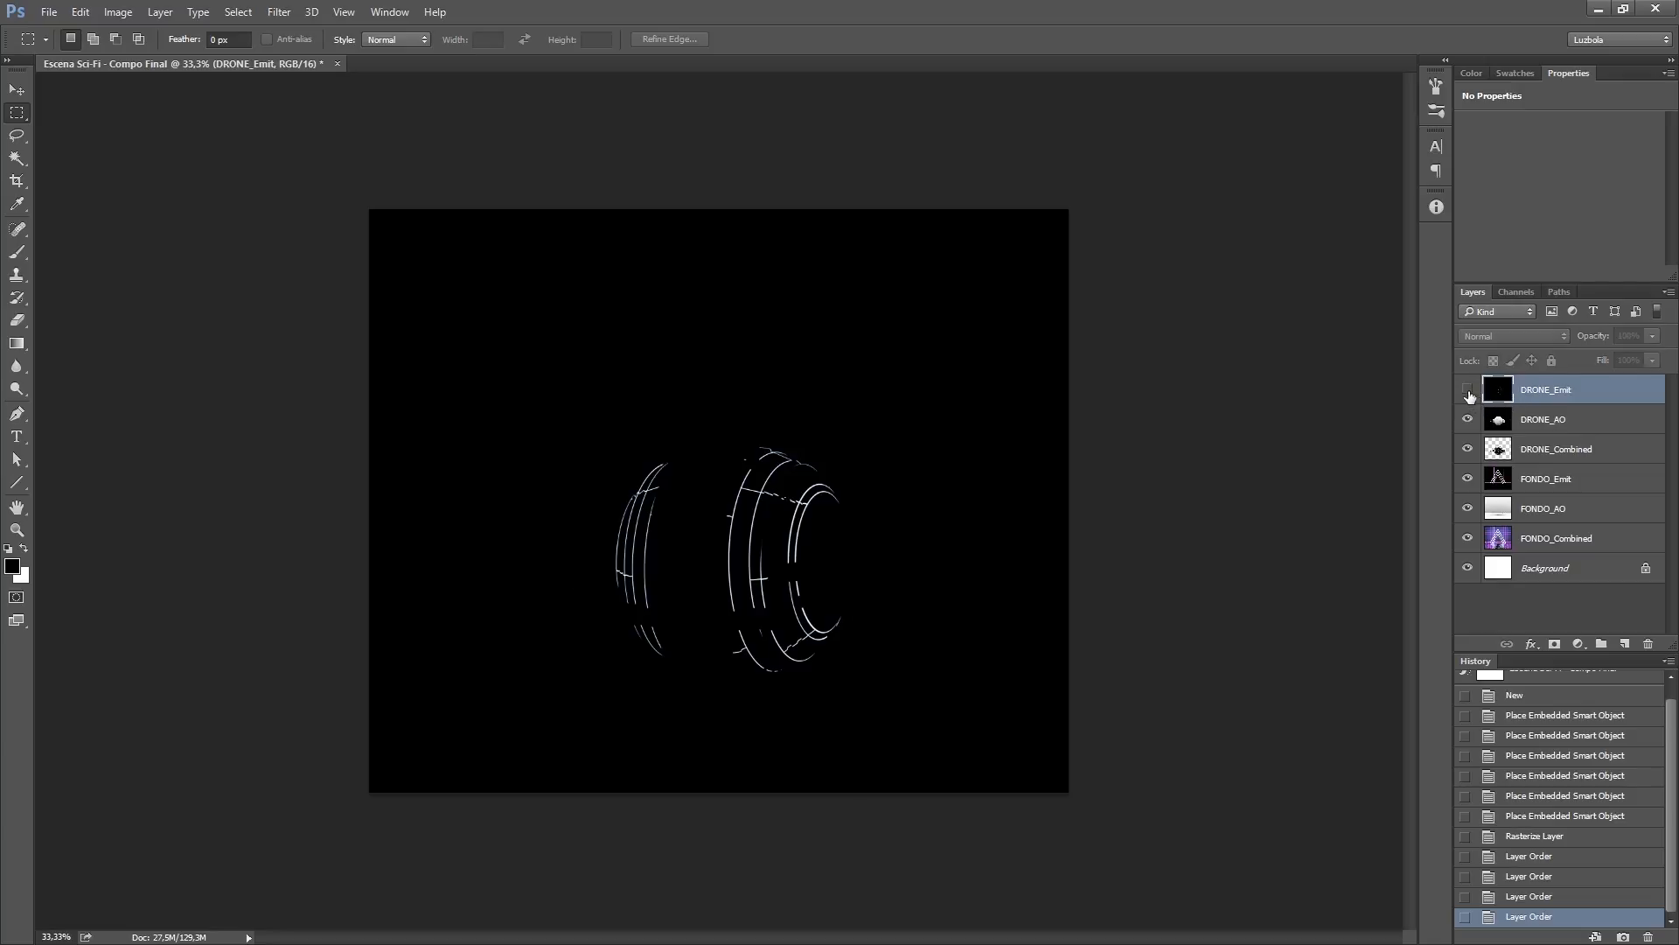
{"action": "left_click", "coordinate": [1467, 420]}
{"action": "left_click", "coordinate": [1468, 448]}
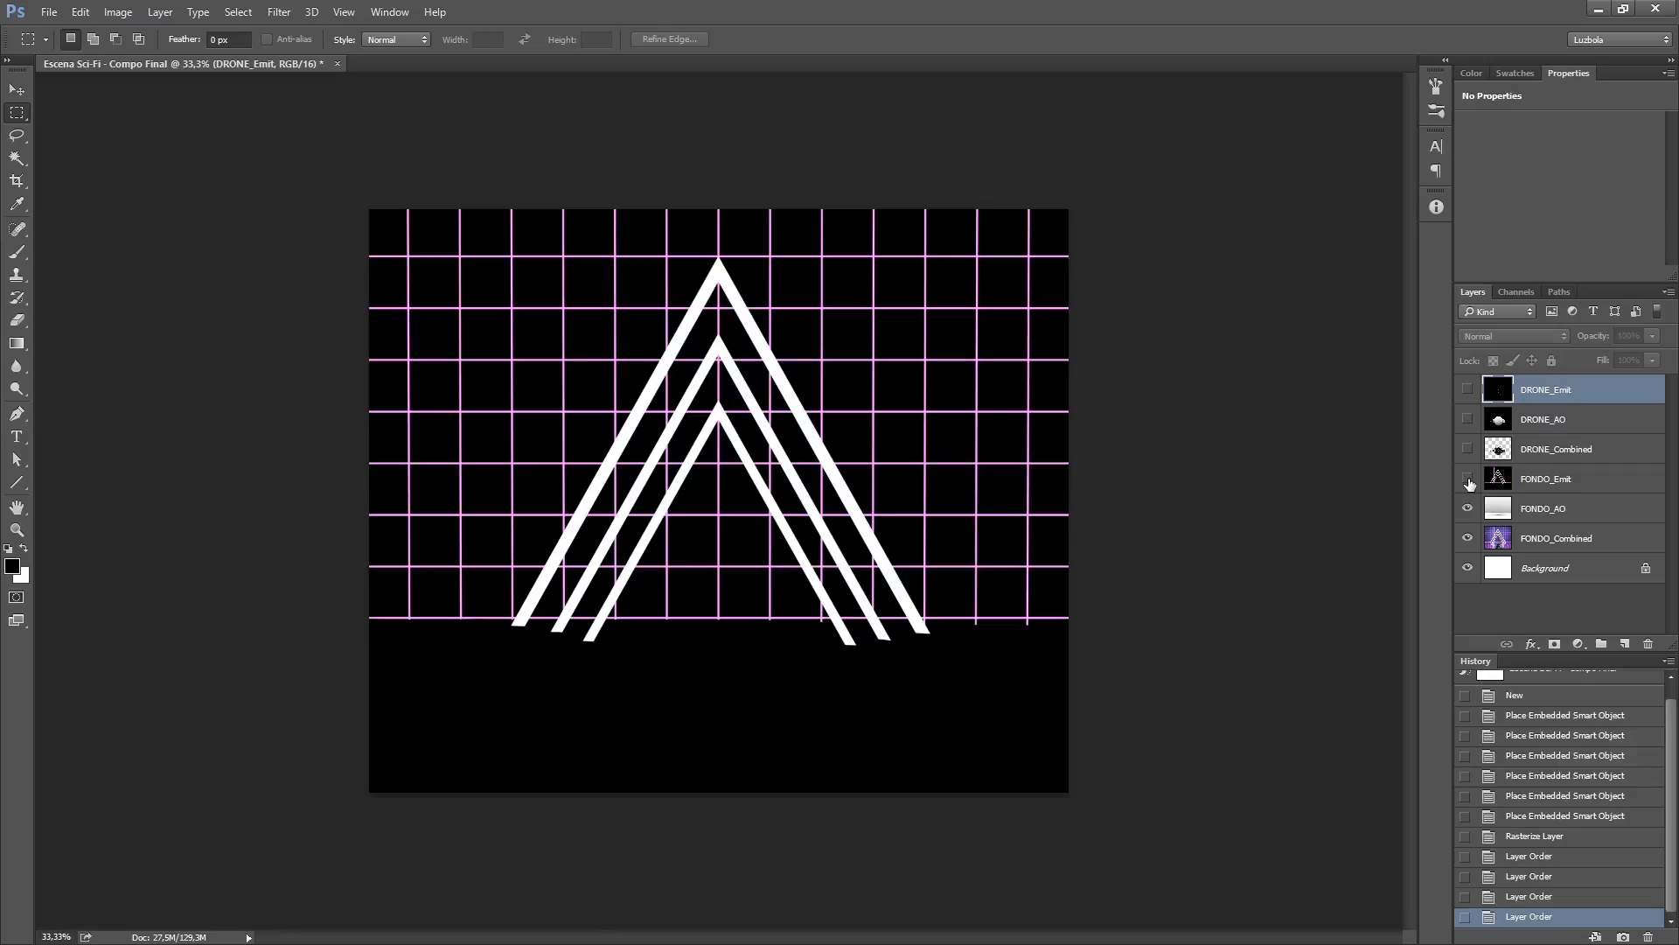
{"action": "left_click", "coordinate": [1468, 478]}
{"action": "left_click", "coordinate": [1468, 508]}
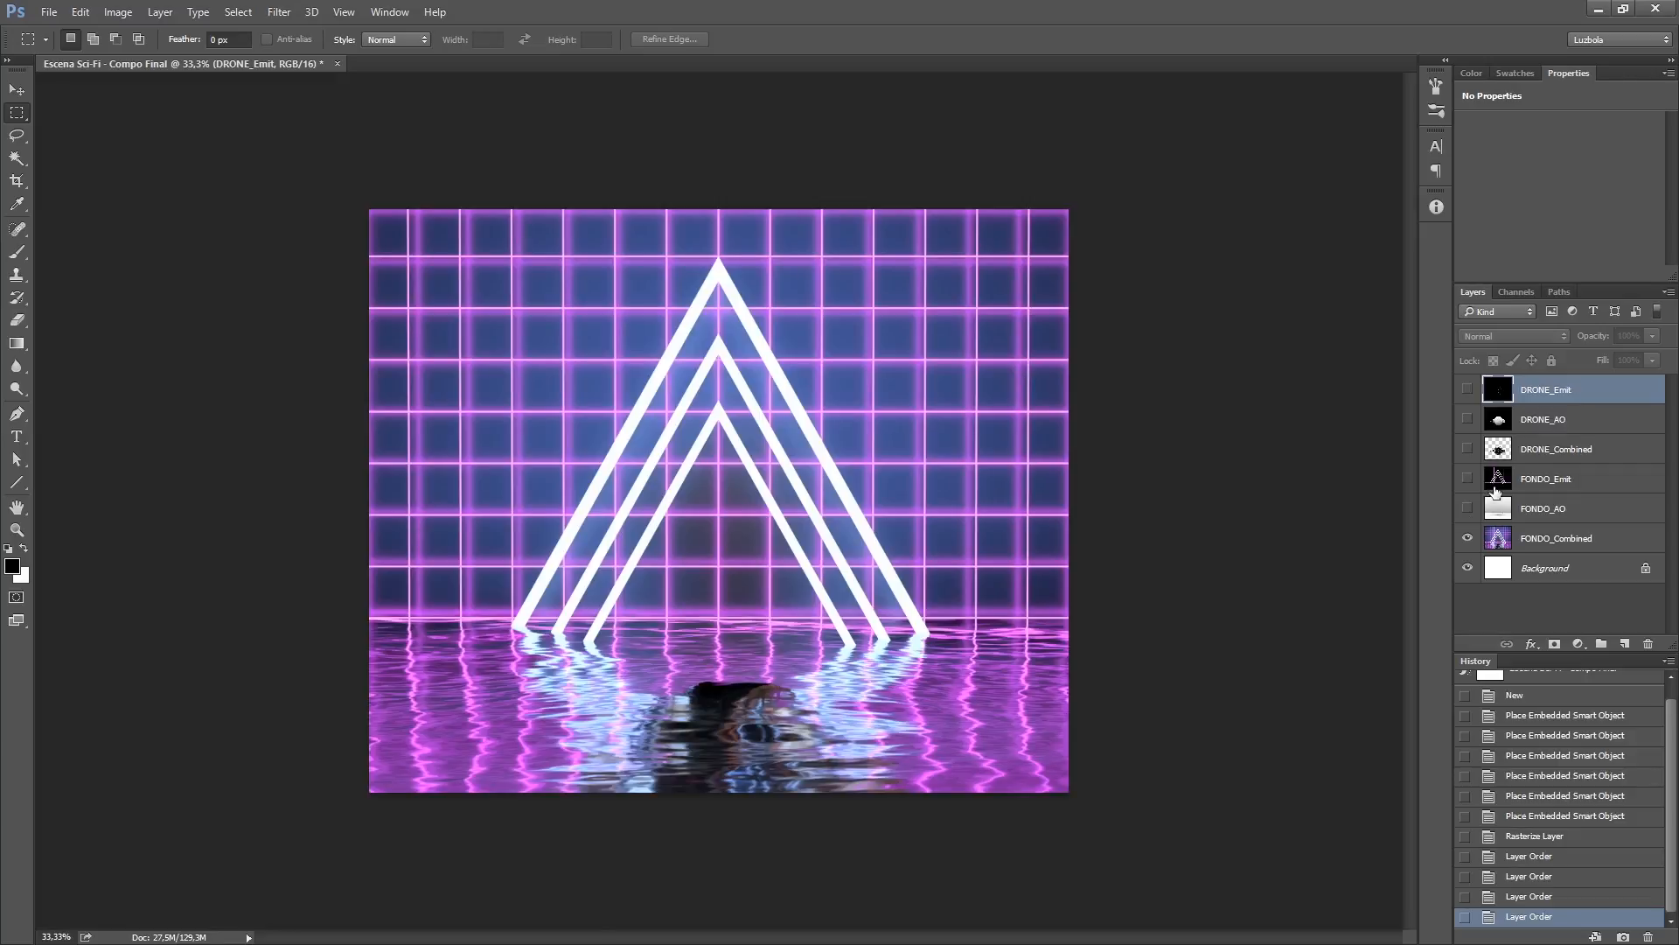
Step: Show the FONDO_AO layer and darken it with Levels, raising the black input level to 174
{"action": "left_click", "coordinate": [1505, 515]}
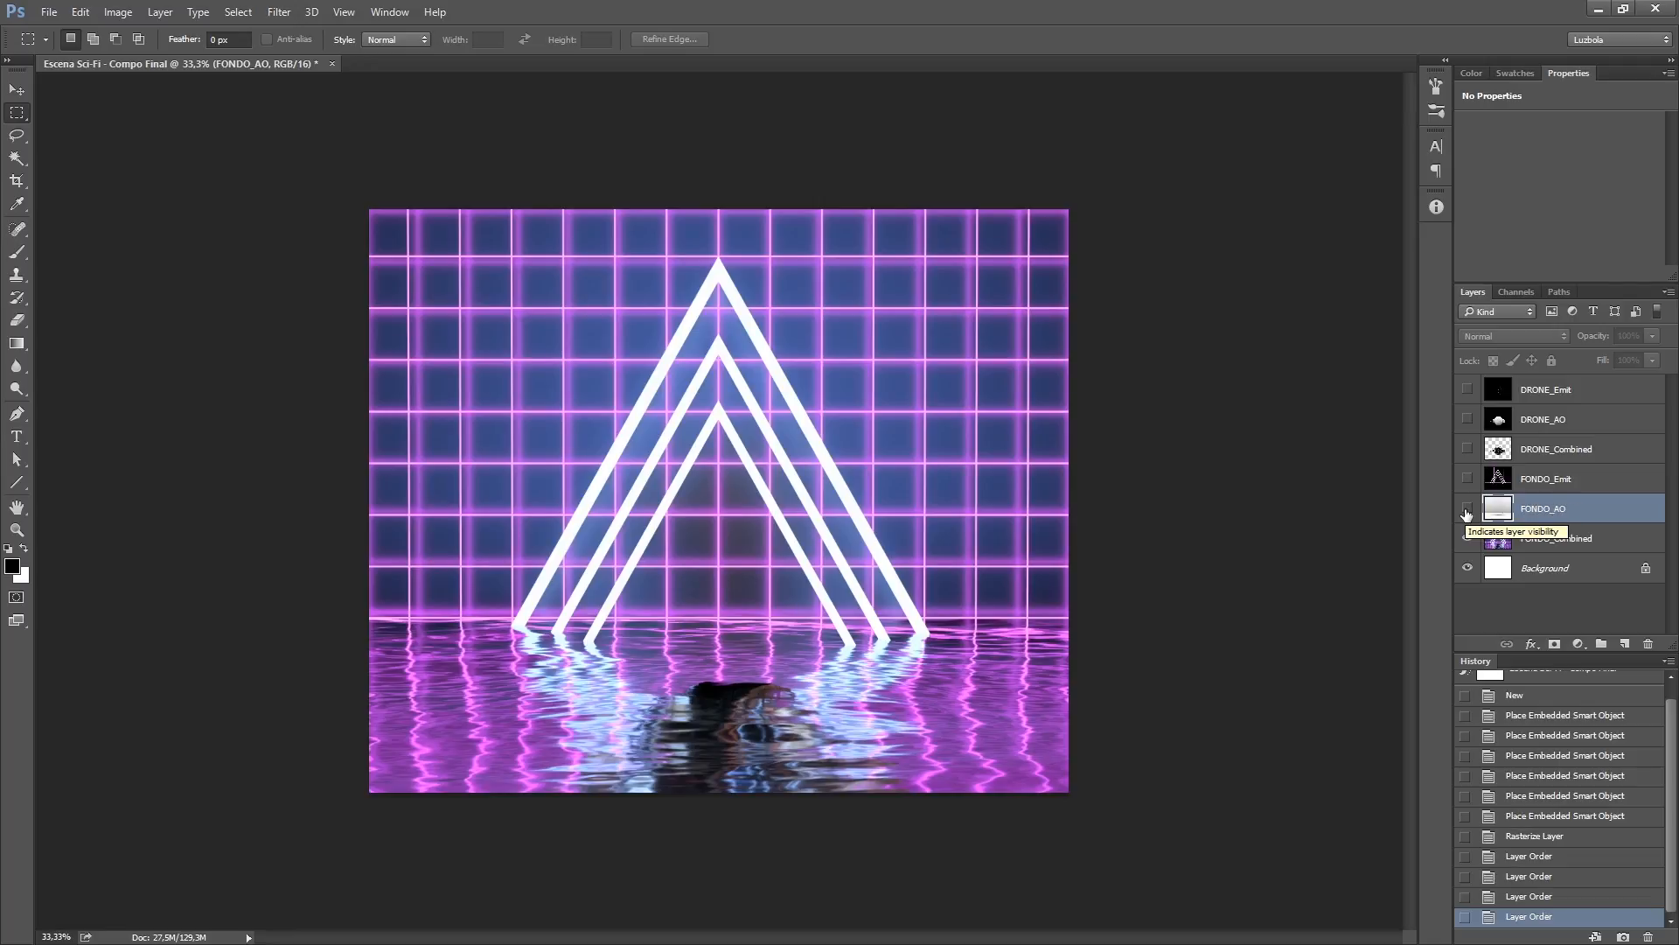
{"action": "left_click", "coordinate": [1467, 512]}
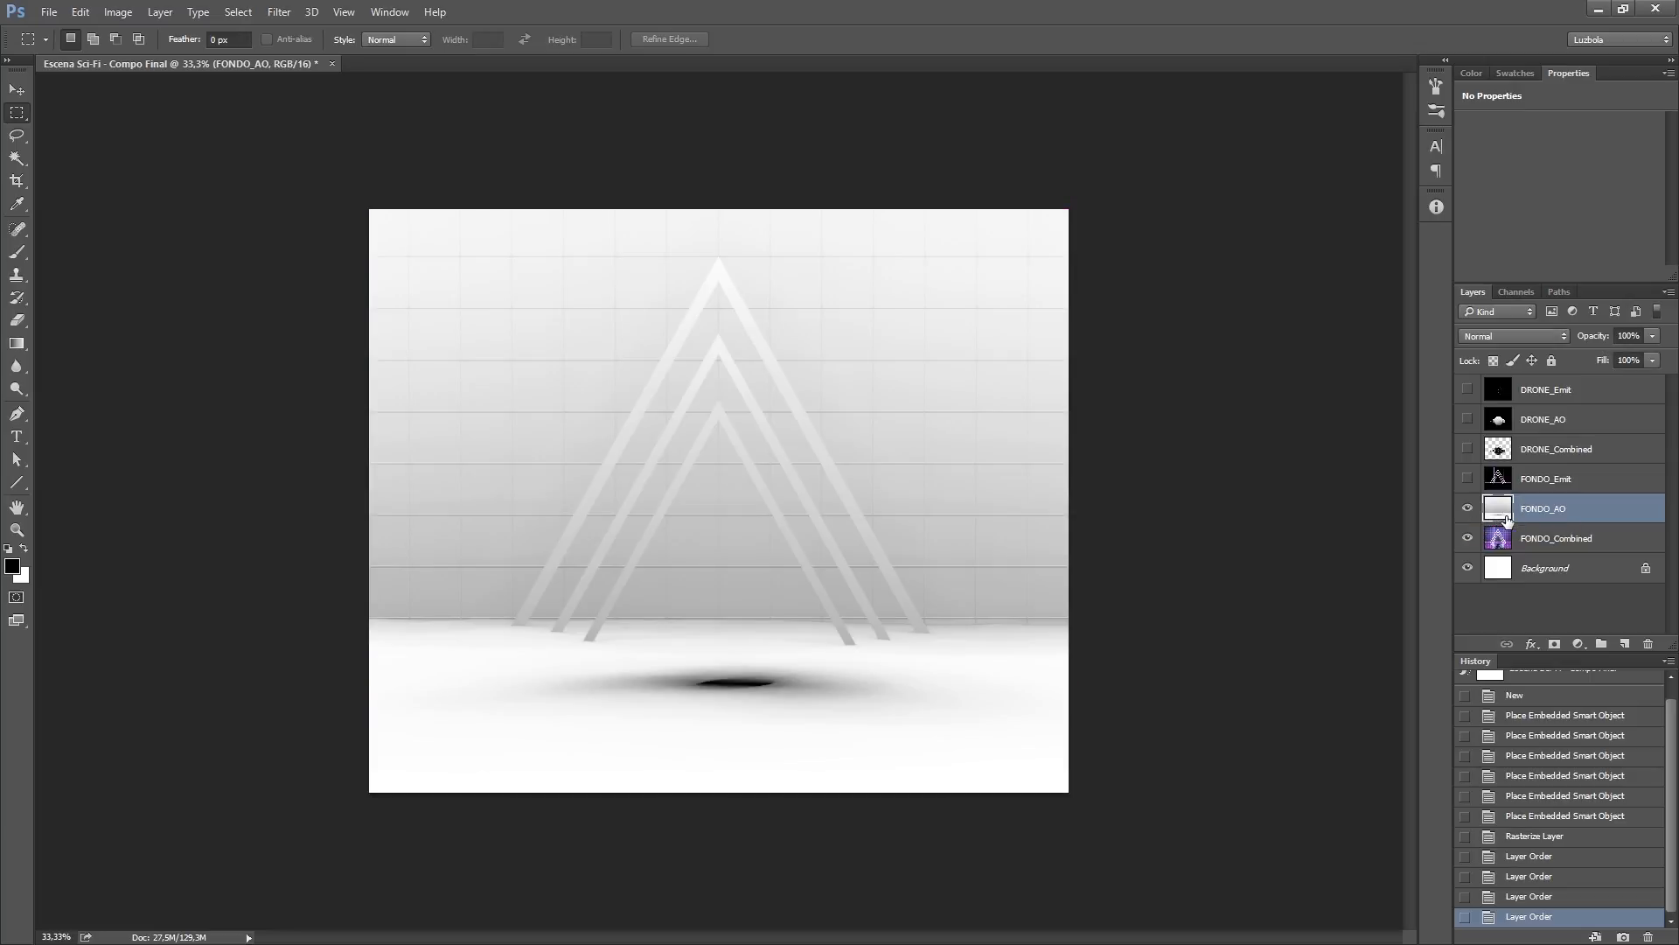
{"action": "left_click", "coordinate": [118, 12]}
{"action": "mouse_move", "coordinate": [187, 56]}
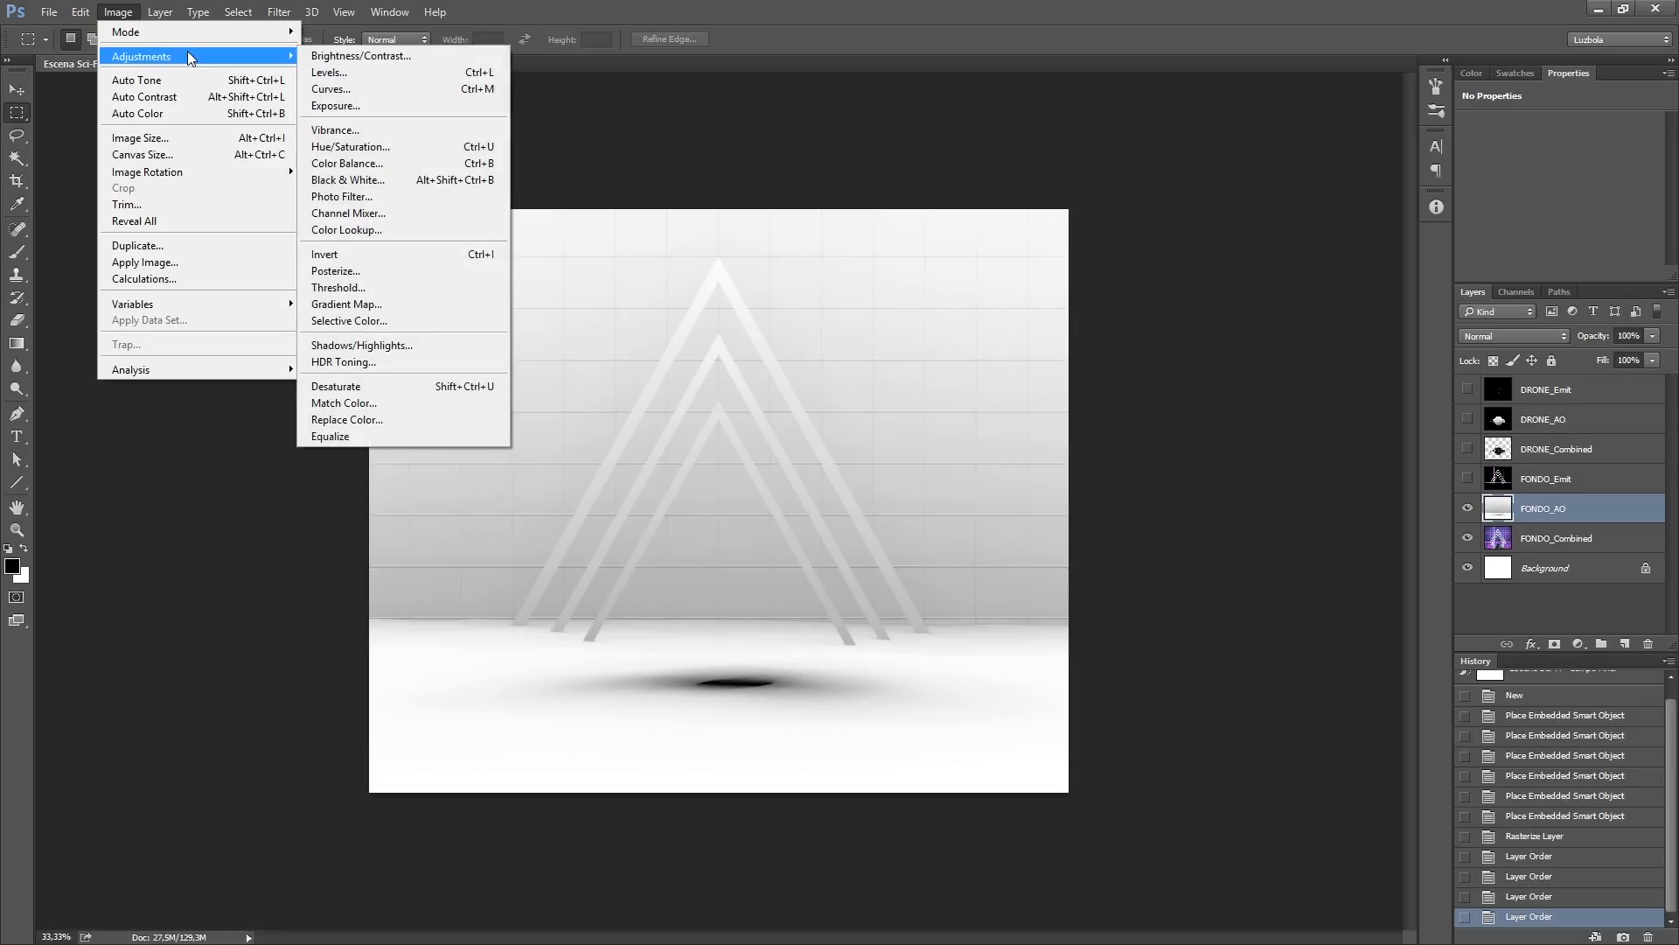
{"action": "left_click", "coordinate": [336, 74]}
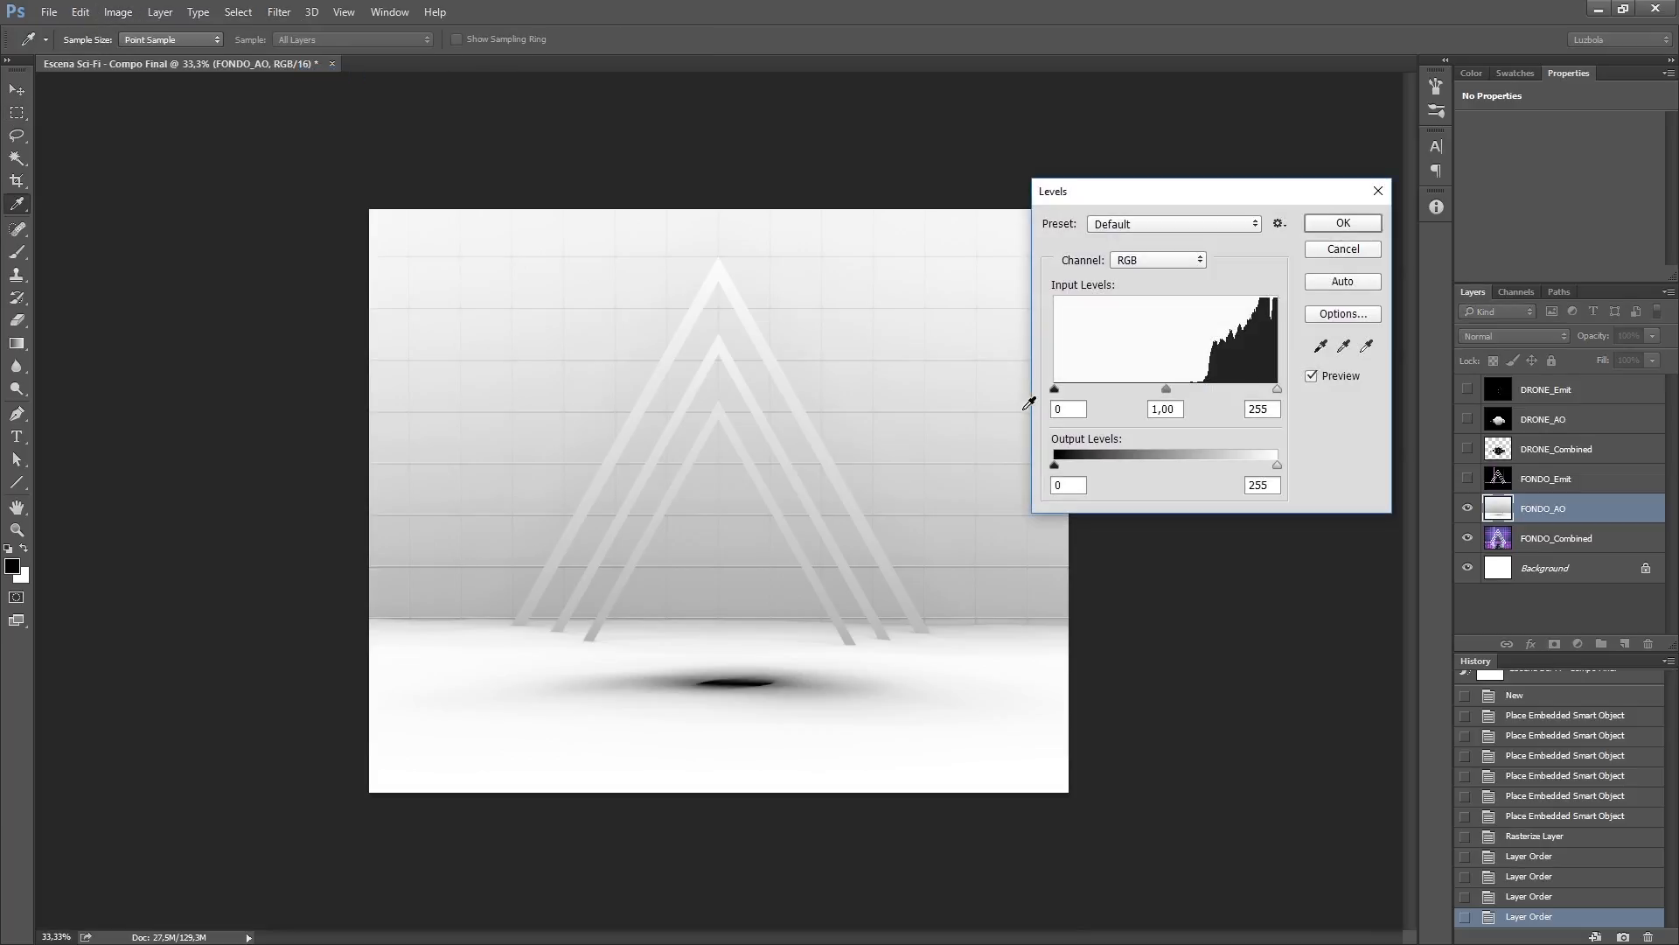
{"action": "left_click_drag", "start_coordinate": [1055, 388], "coordinate": [1206, 388]}
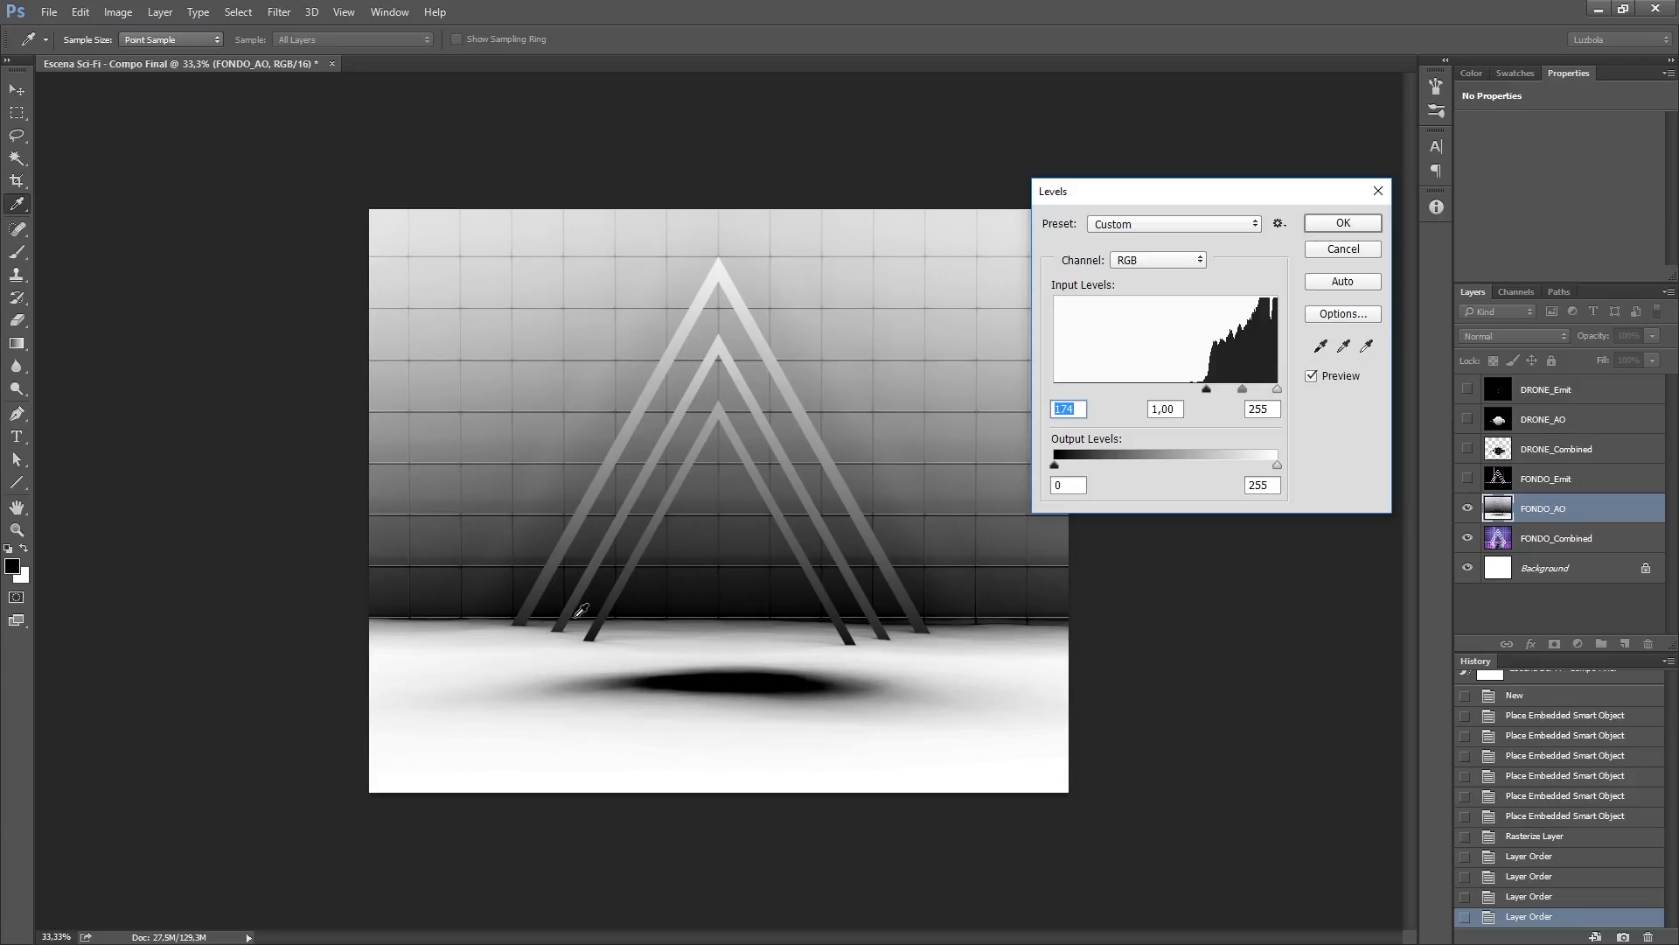
{"action": "left_click", "coordinate": [1331, 230]}
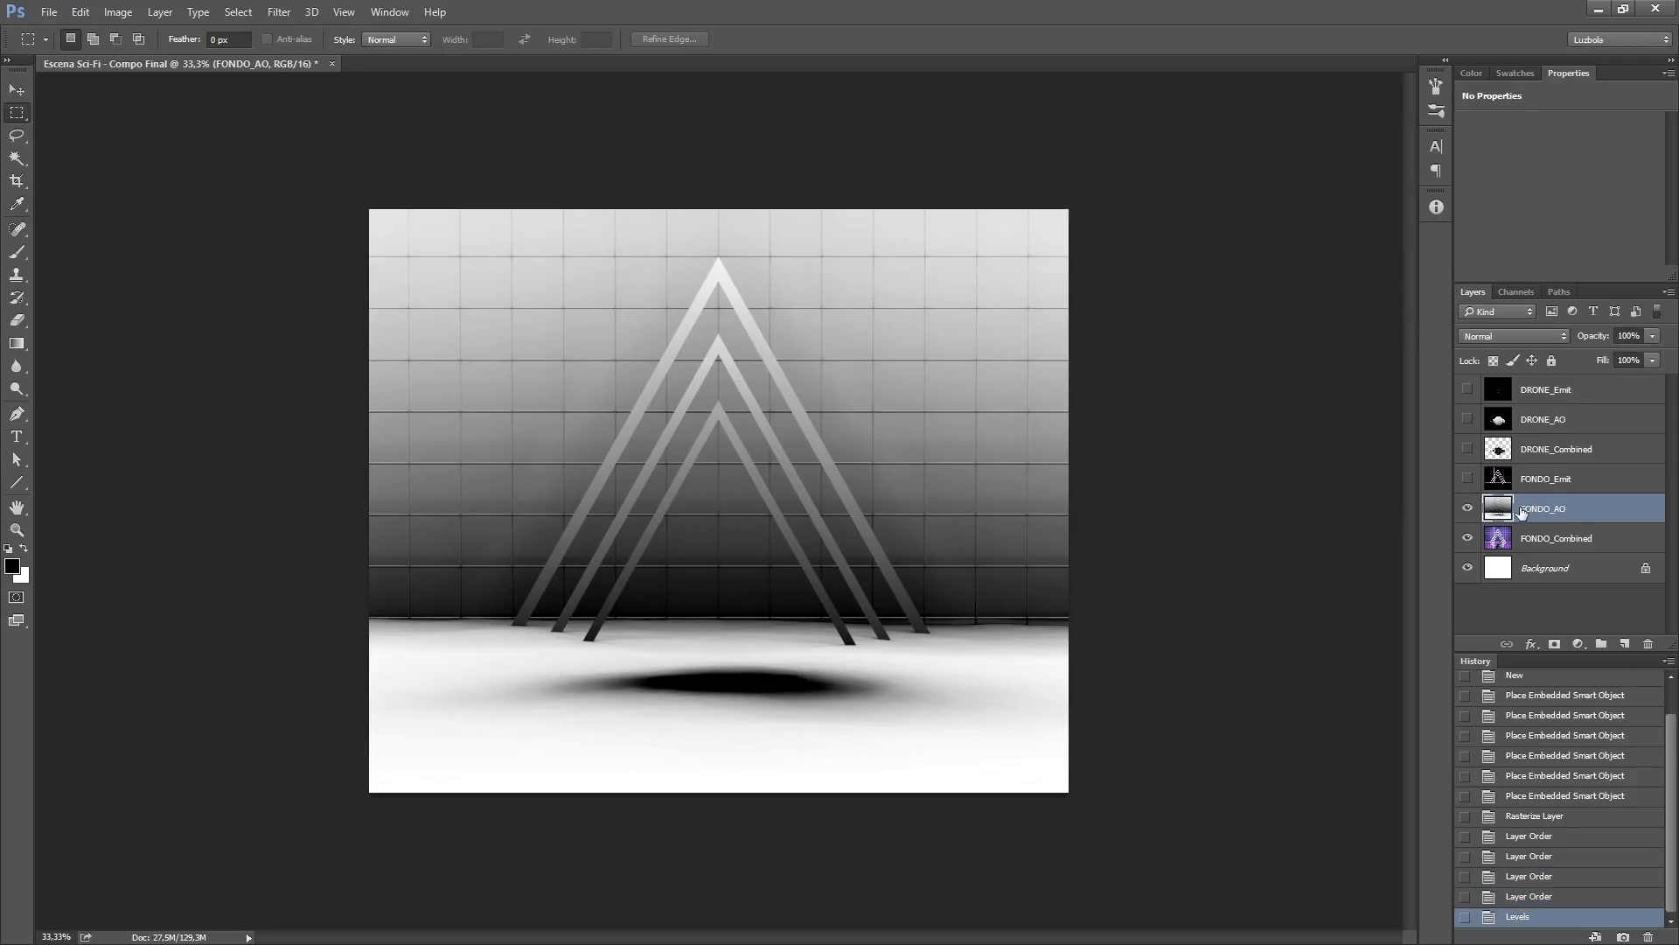
Step: Set the FONDO_AO layer to Overlay blending at 20% opacity and hide it to compare the image without it
{"action": "left_click", "coordinate": [1499, 338]}
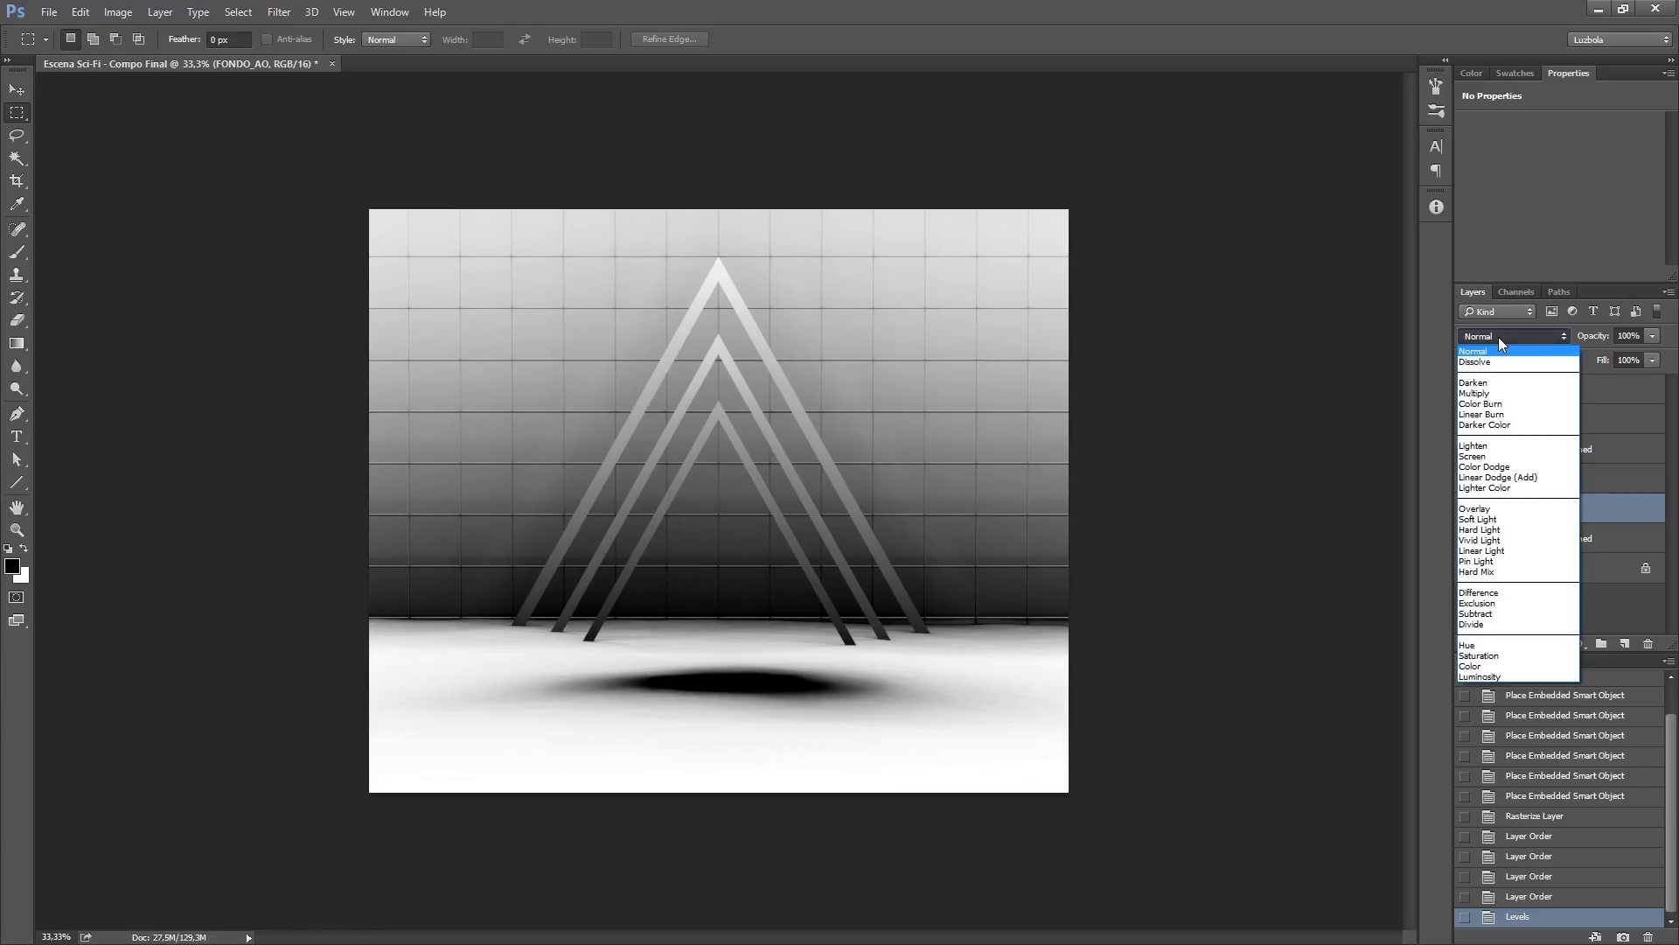
{"action": "left_click", "coordinate": [1491, 512]}
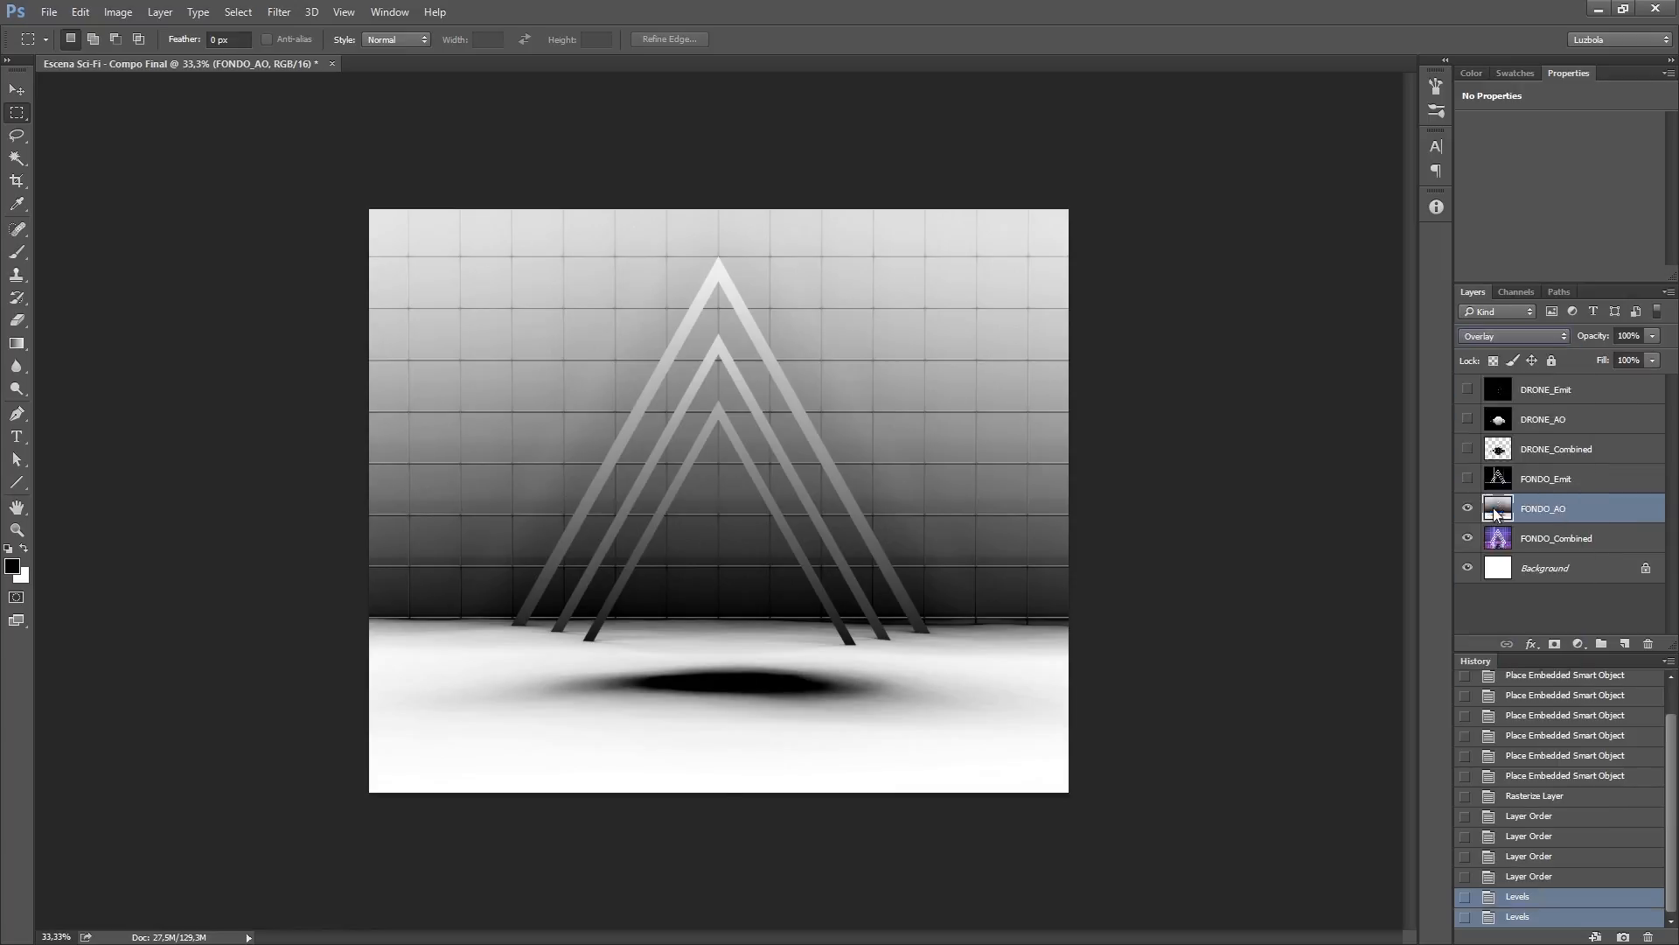
{"action": "left_click", "coordinate": [1587, 343]}
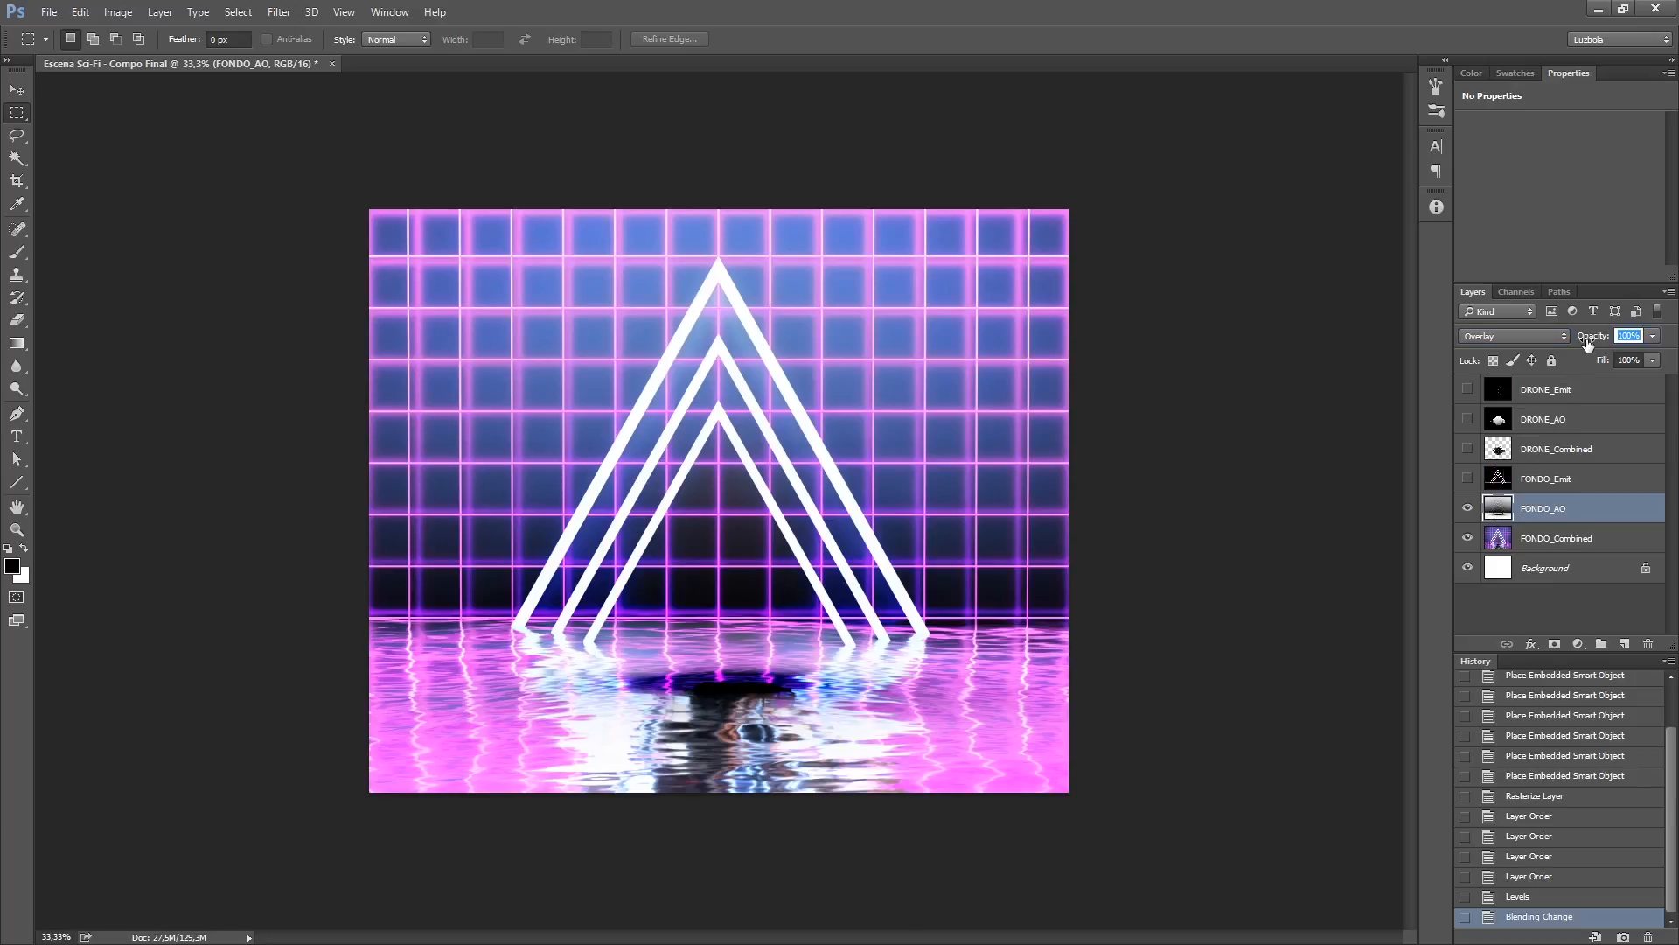
{"action": "type", "text": "20"}
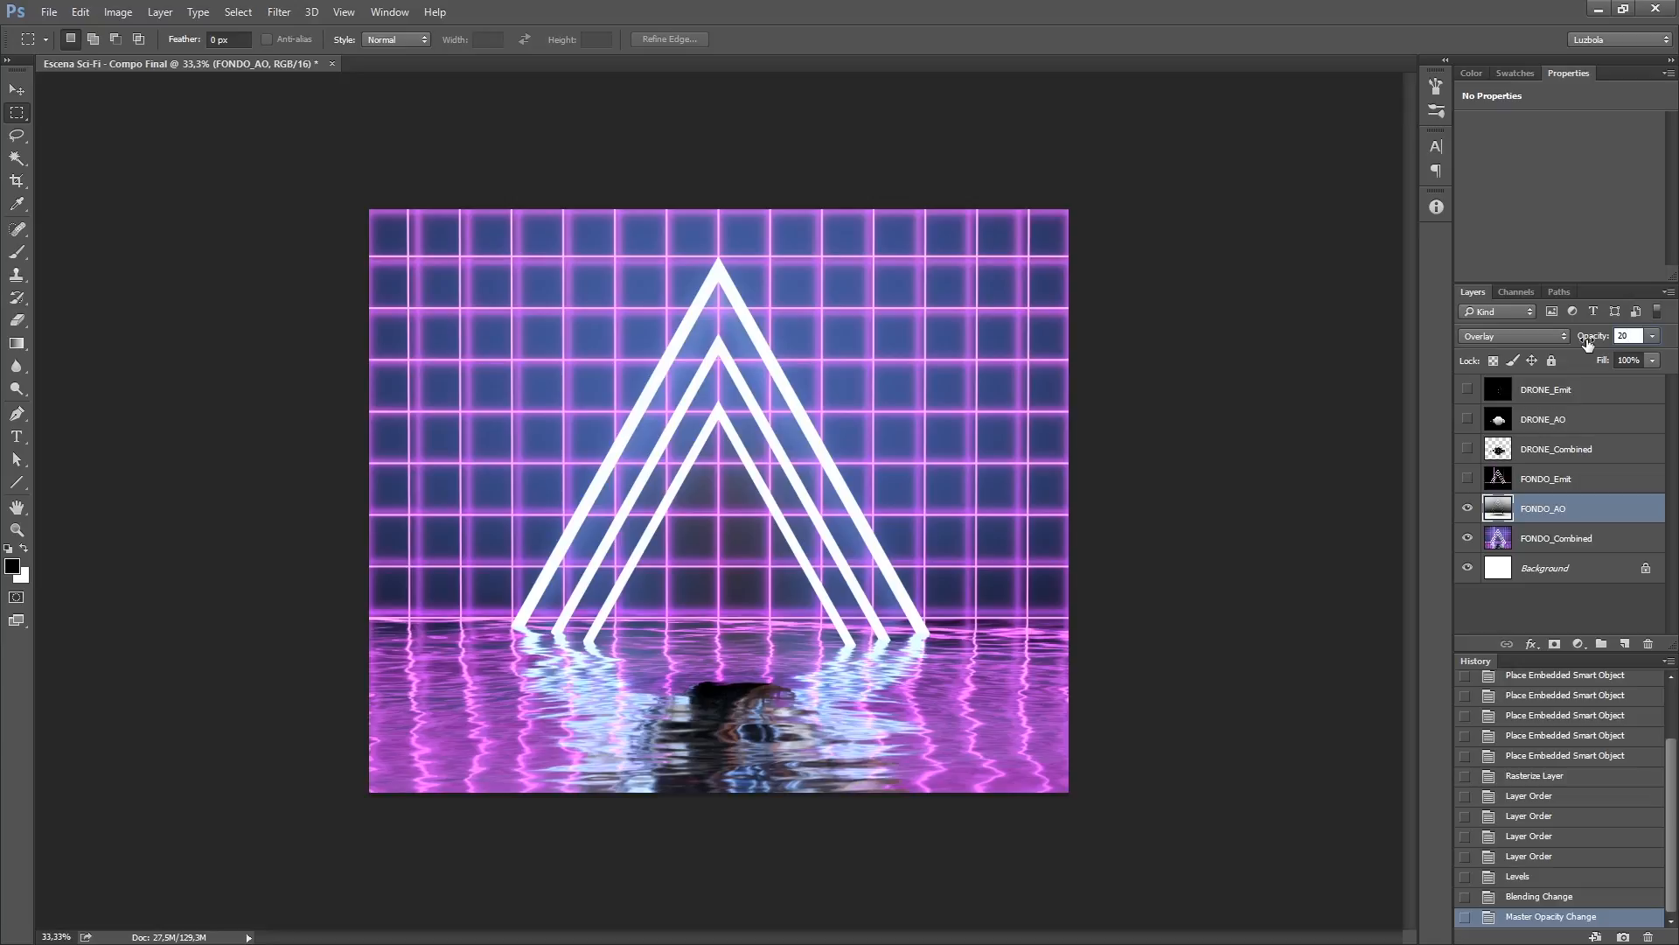
{"action": "key", "text": "Return"}
{"action": "left_click", "coordinate": [1468, 509]}
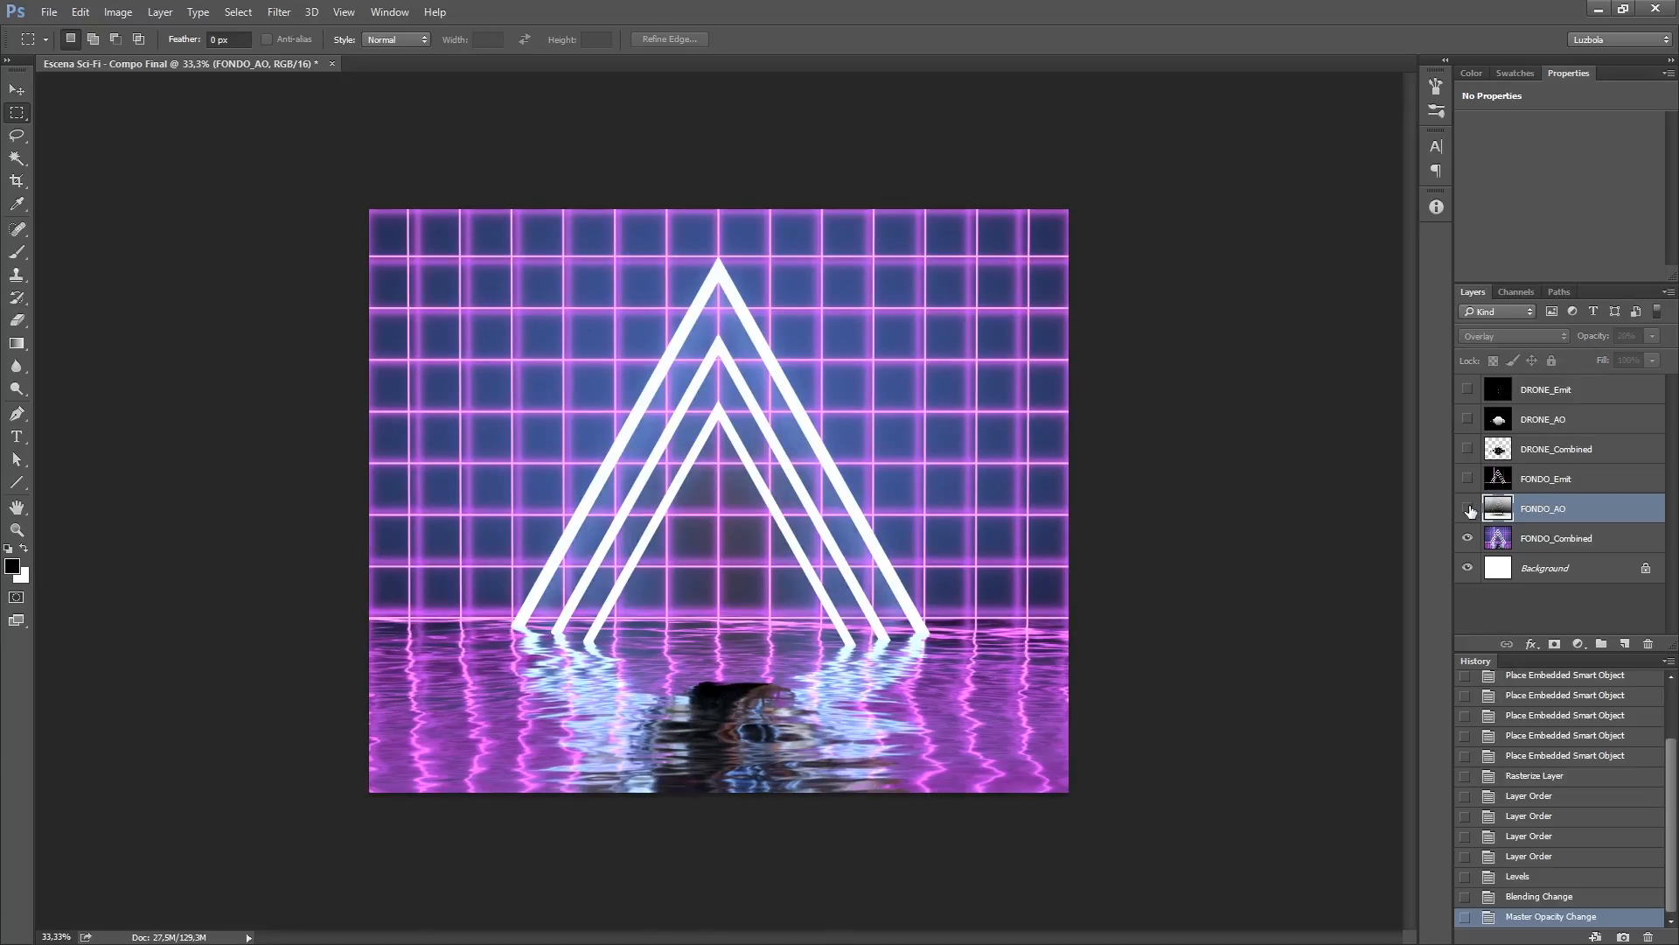
Step: Compare the image with and without the FONDO_AO layer, leave it visible, and show the FONDO_Emit layer
{"action": "left_click", "coordinate": [1469, 509]}
{"action": "left_click", "coordinate": [1468, 509]}
{"action": "left_click", "coordinate": [1469, 509]}
{"action": "left_click", "coordinate": [1468, 509]}
{"action": "left_click", "coordinate": [1468, 509]}
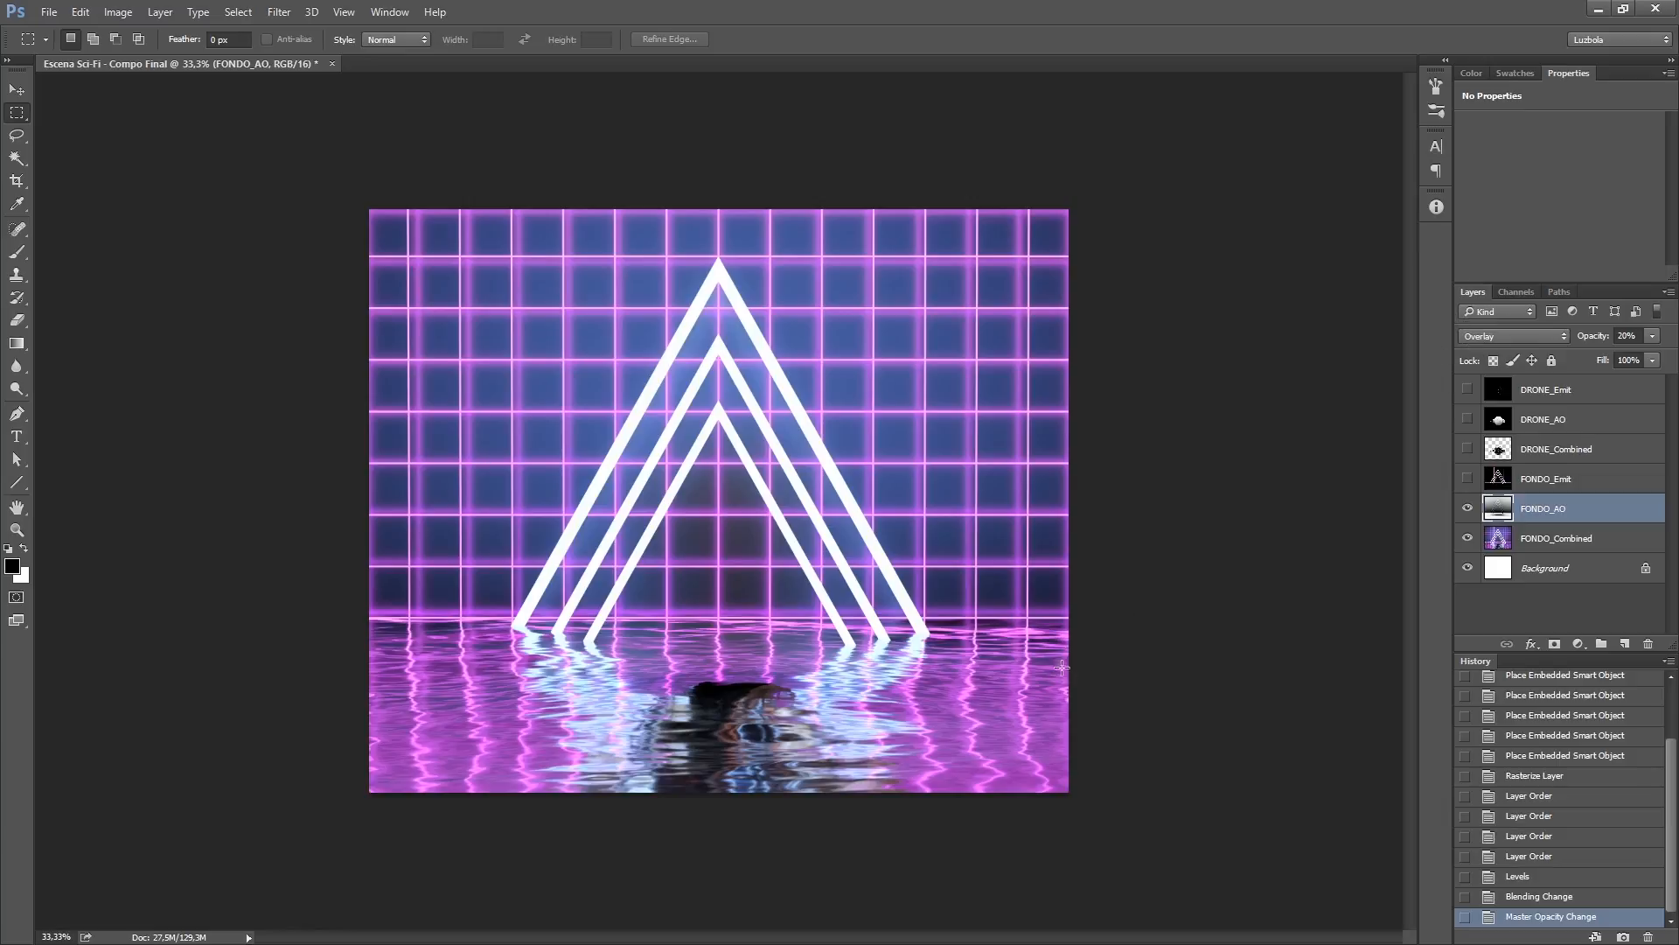
{"action": "left_click", "coordinate": [1467, 509]}
{"action": "left_click", "coordinate": [1466, 509]}
{"action": "left_click", "coordinate": [1467, 509]}
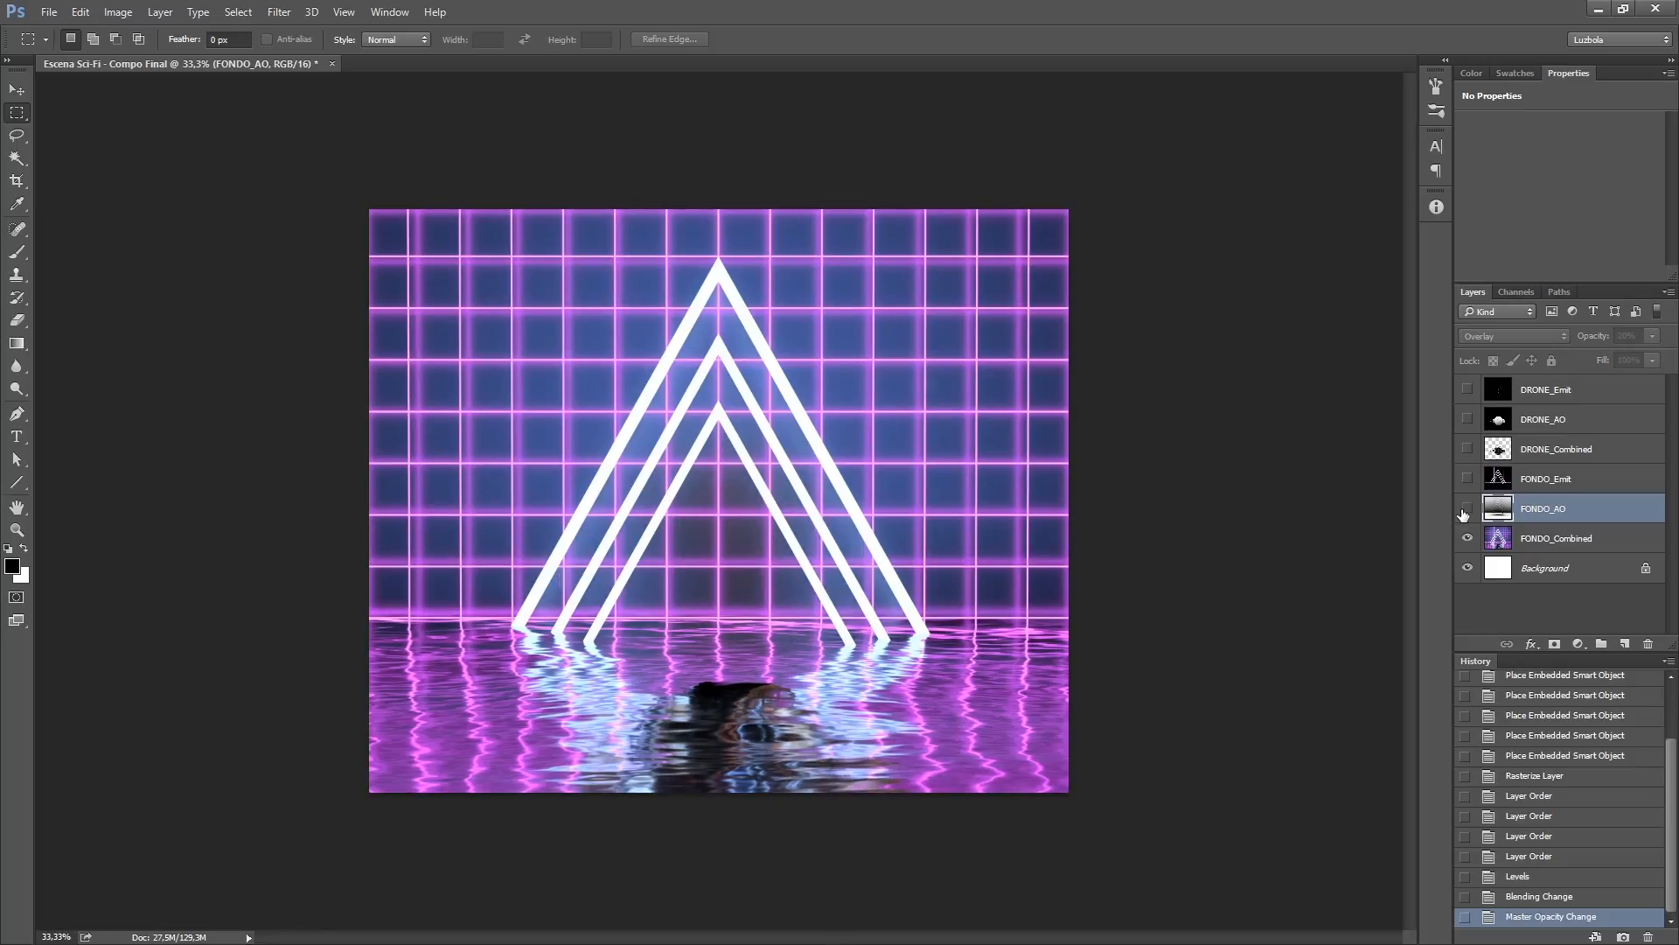
{"action": "left_click", "coordinate": [1466, 509]}
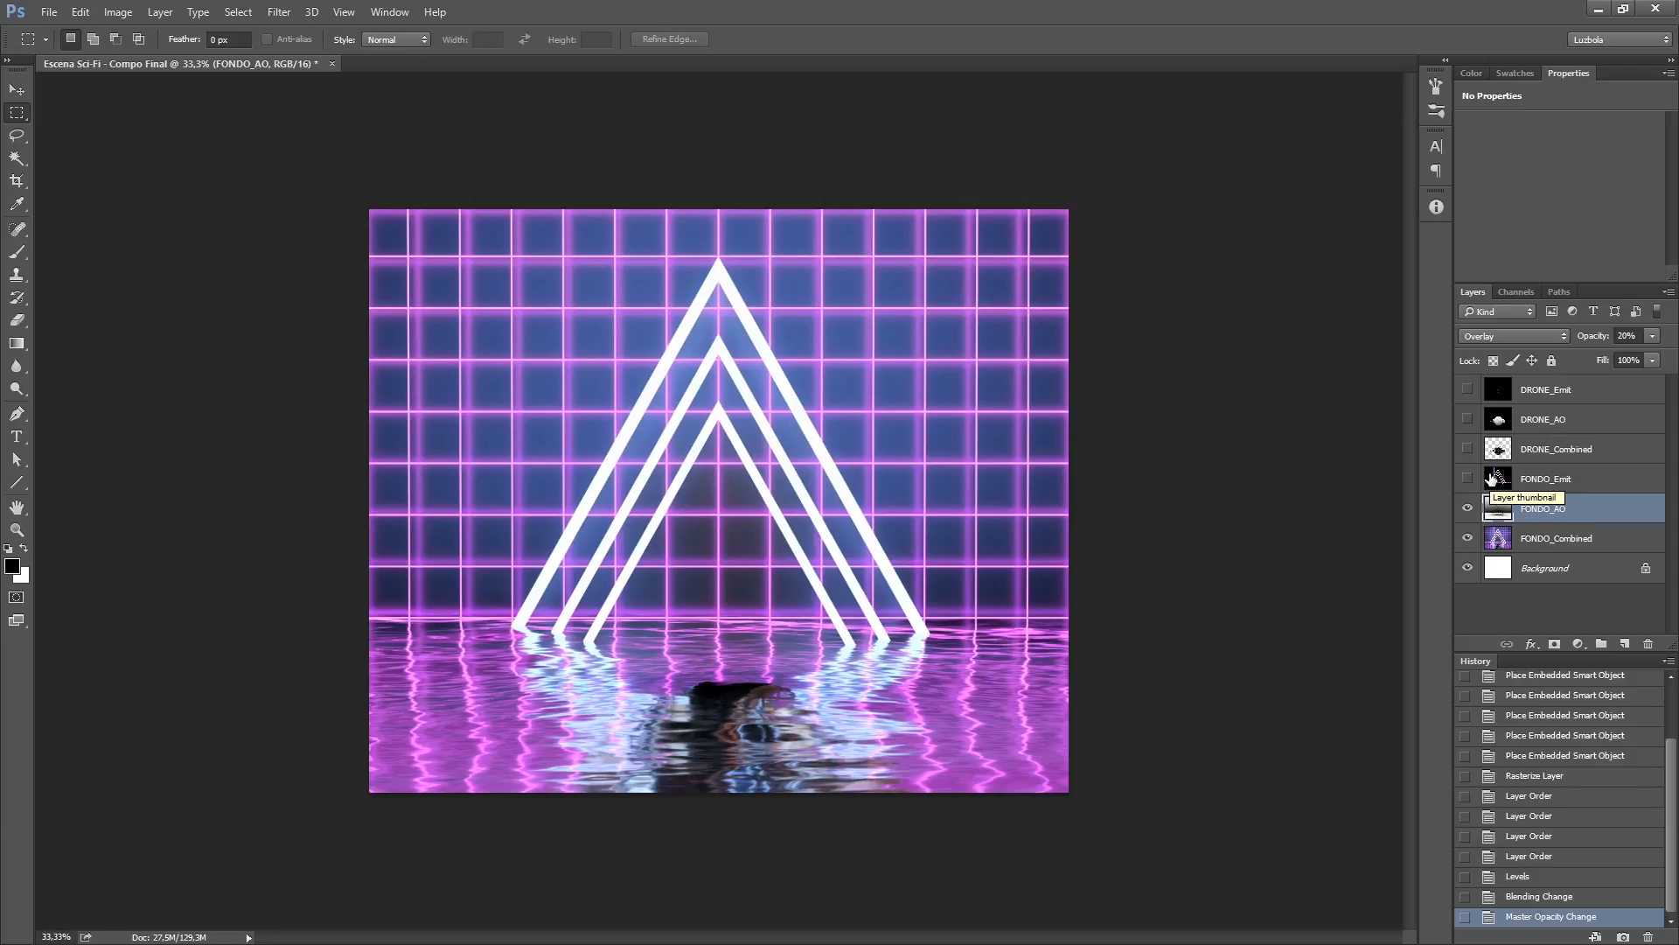
{"action": "left_click", "coordinate": [1542, 477]}
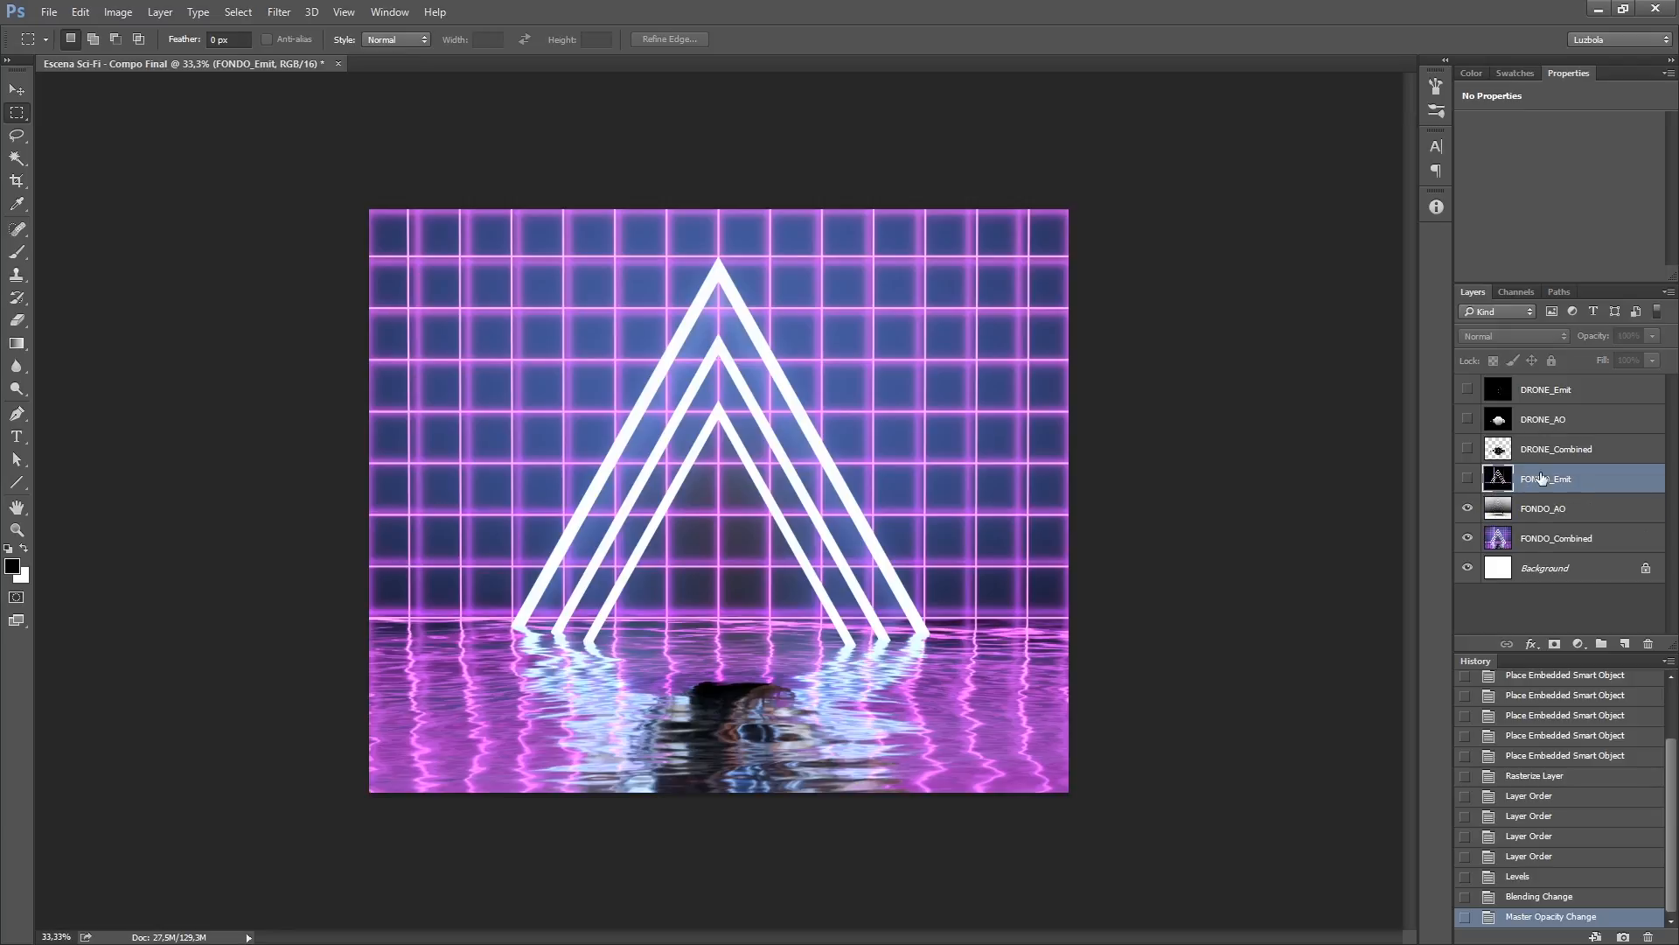
{"action": "left_click", "coordinate": [1468, 479]}
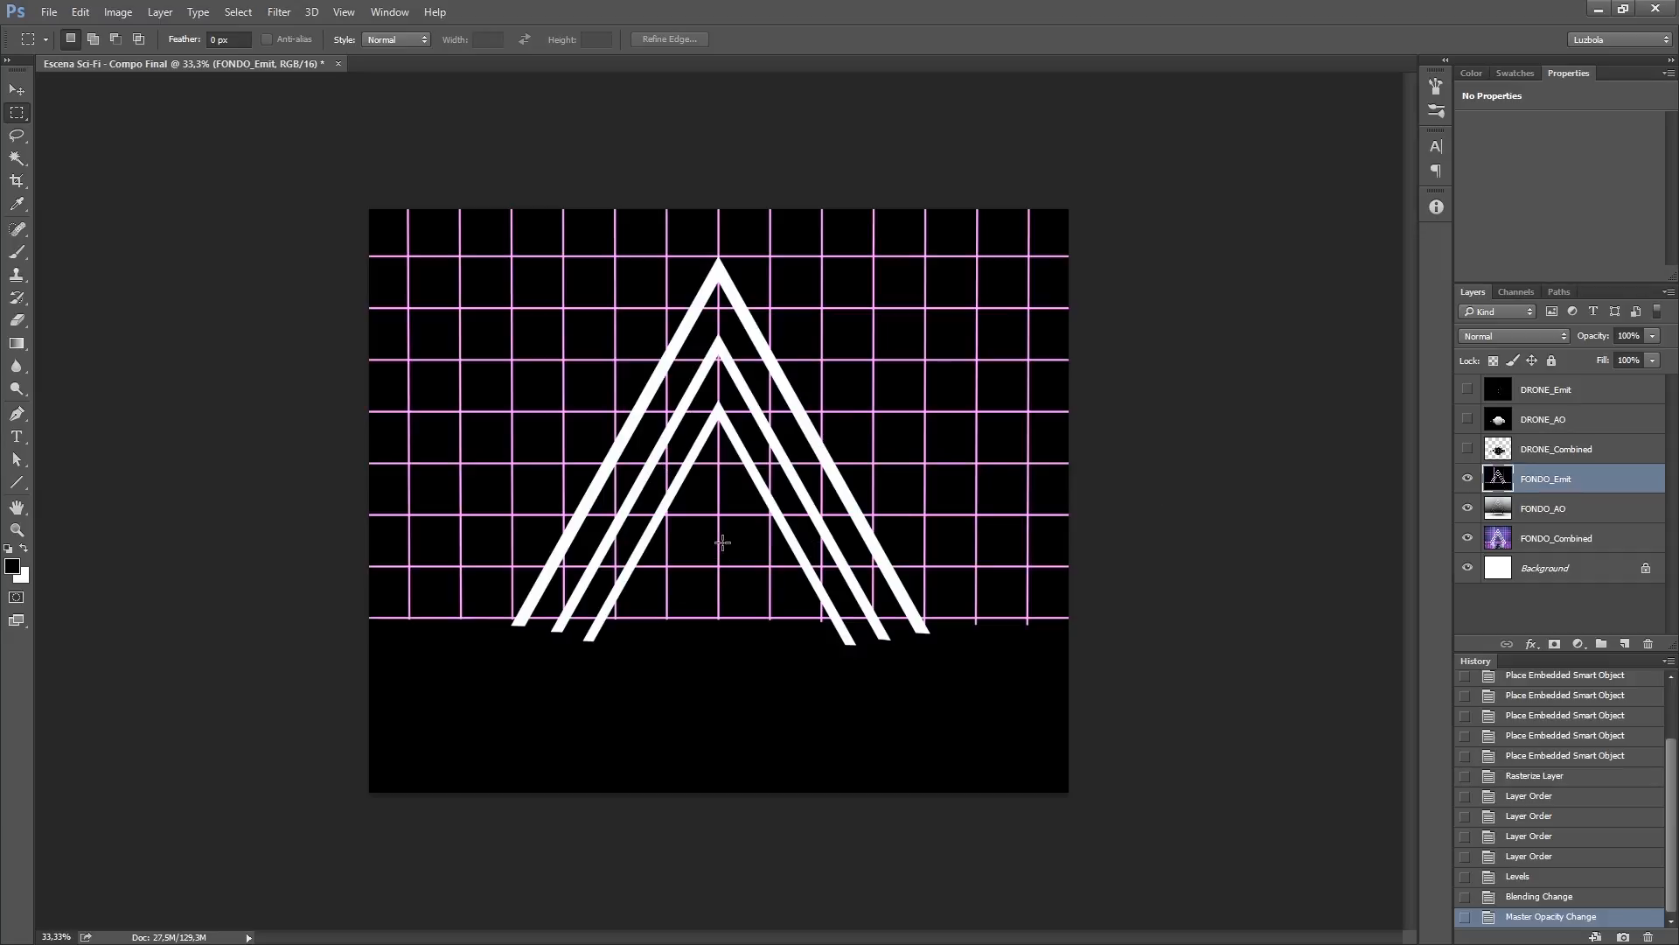
Step: Try a Gaussian Blur with a 15.5-pixel radius on the FONDO_Emit layer
{"action": "left_click", "coordinate": [284, 16]}
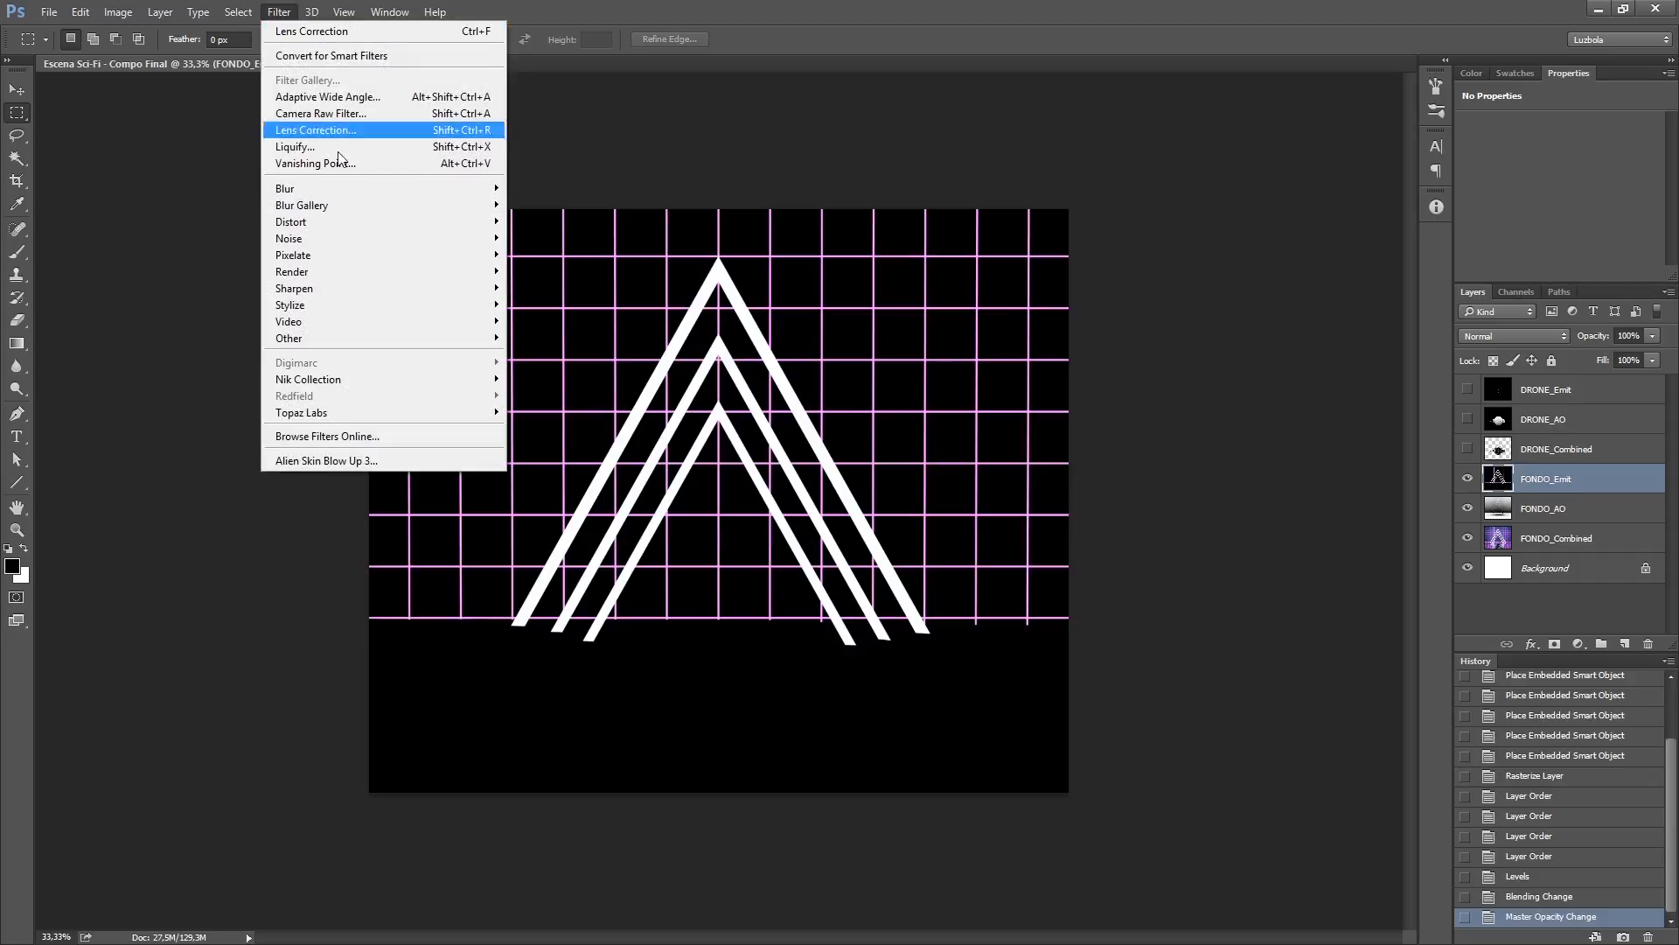
{"action": "mouse_move", "coordinate": [450, 185]}
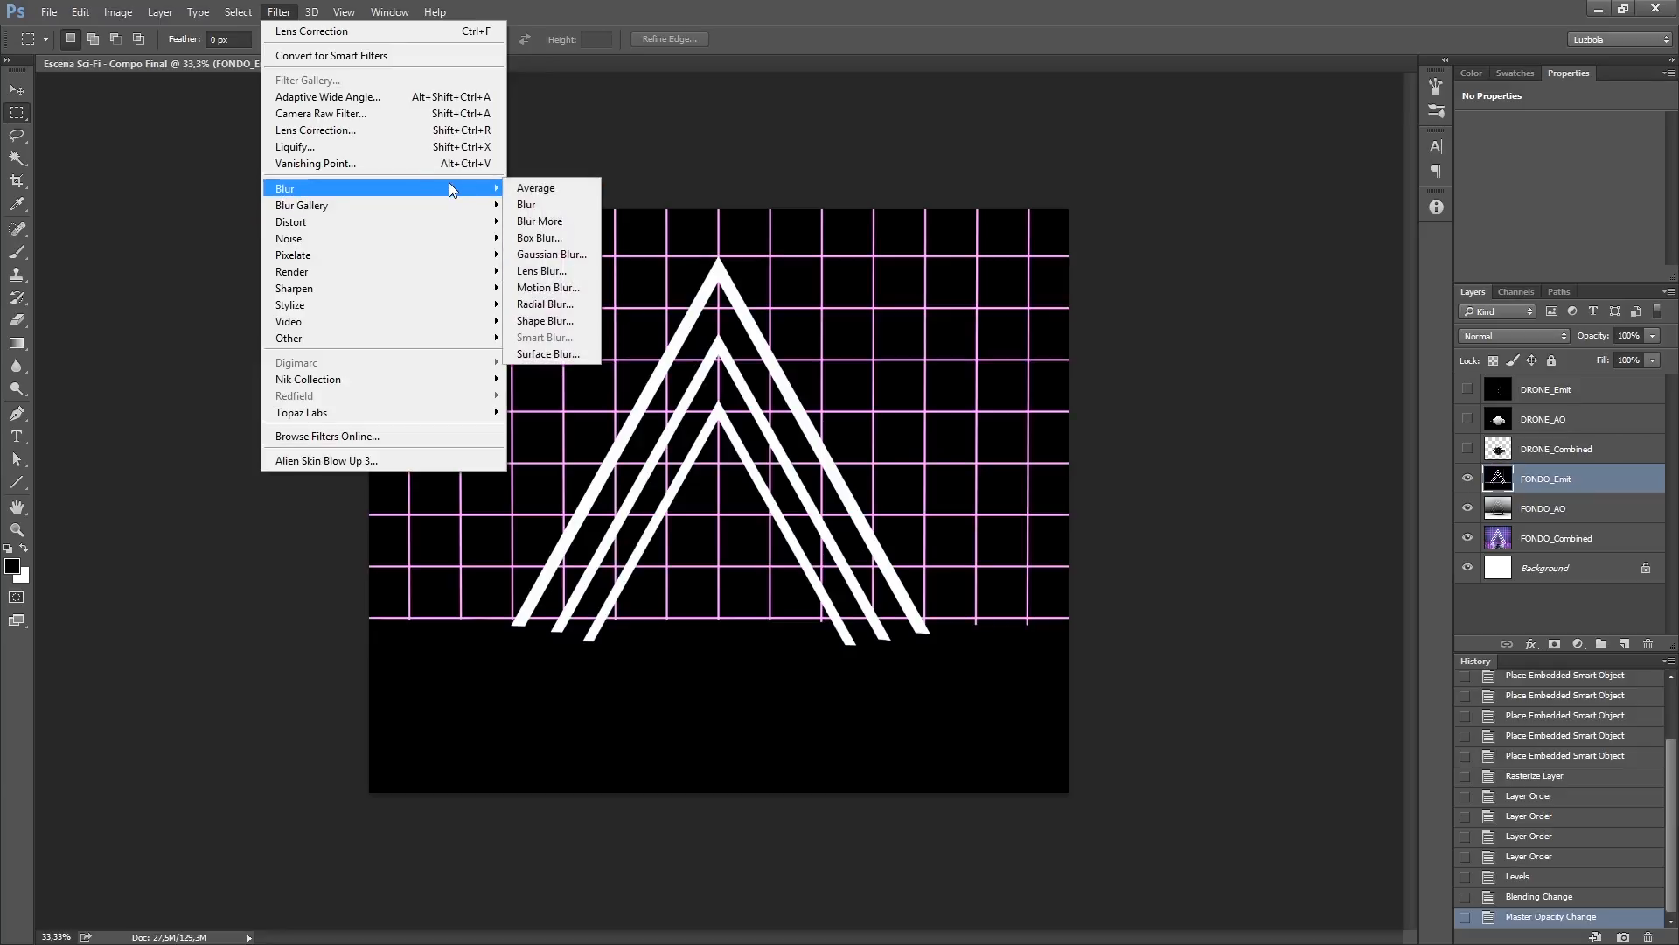
{"action": "left_click", "coordinate": [567, 255]}
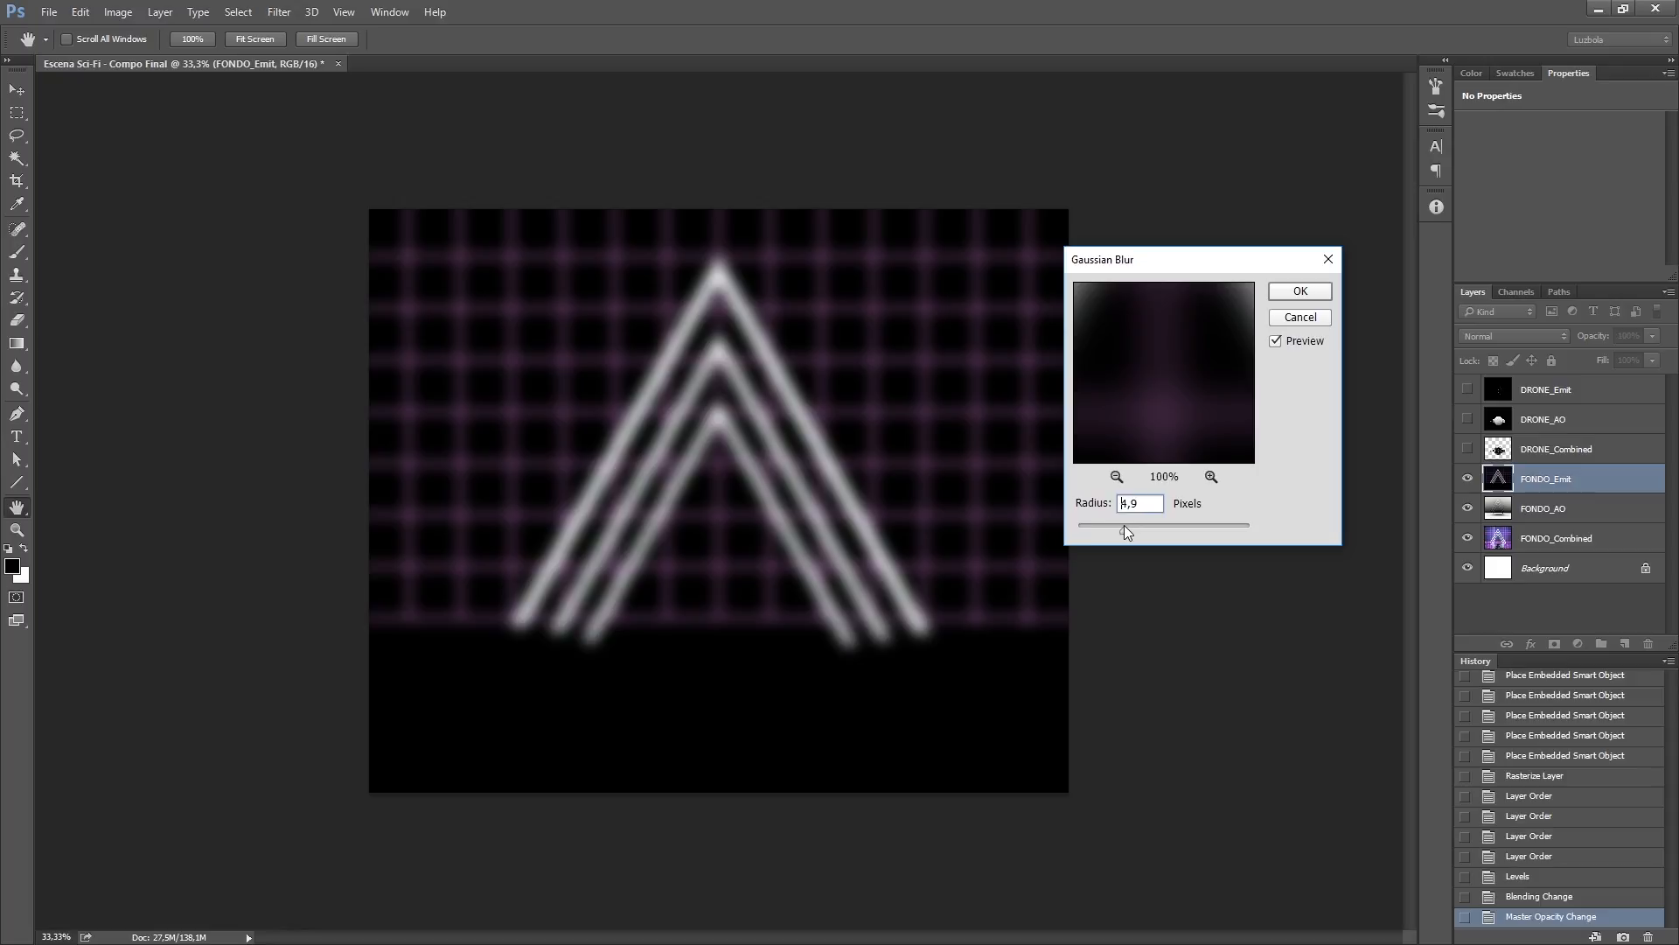
{"action": "left_click_drag", "start_coordinate": [1125, 525], "coordinate": [1151, 528]}
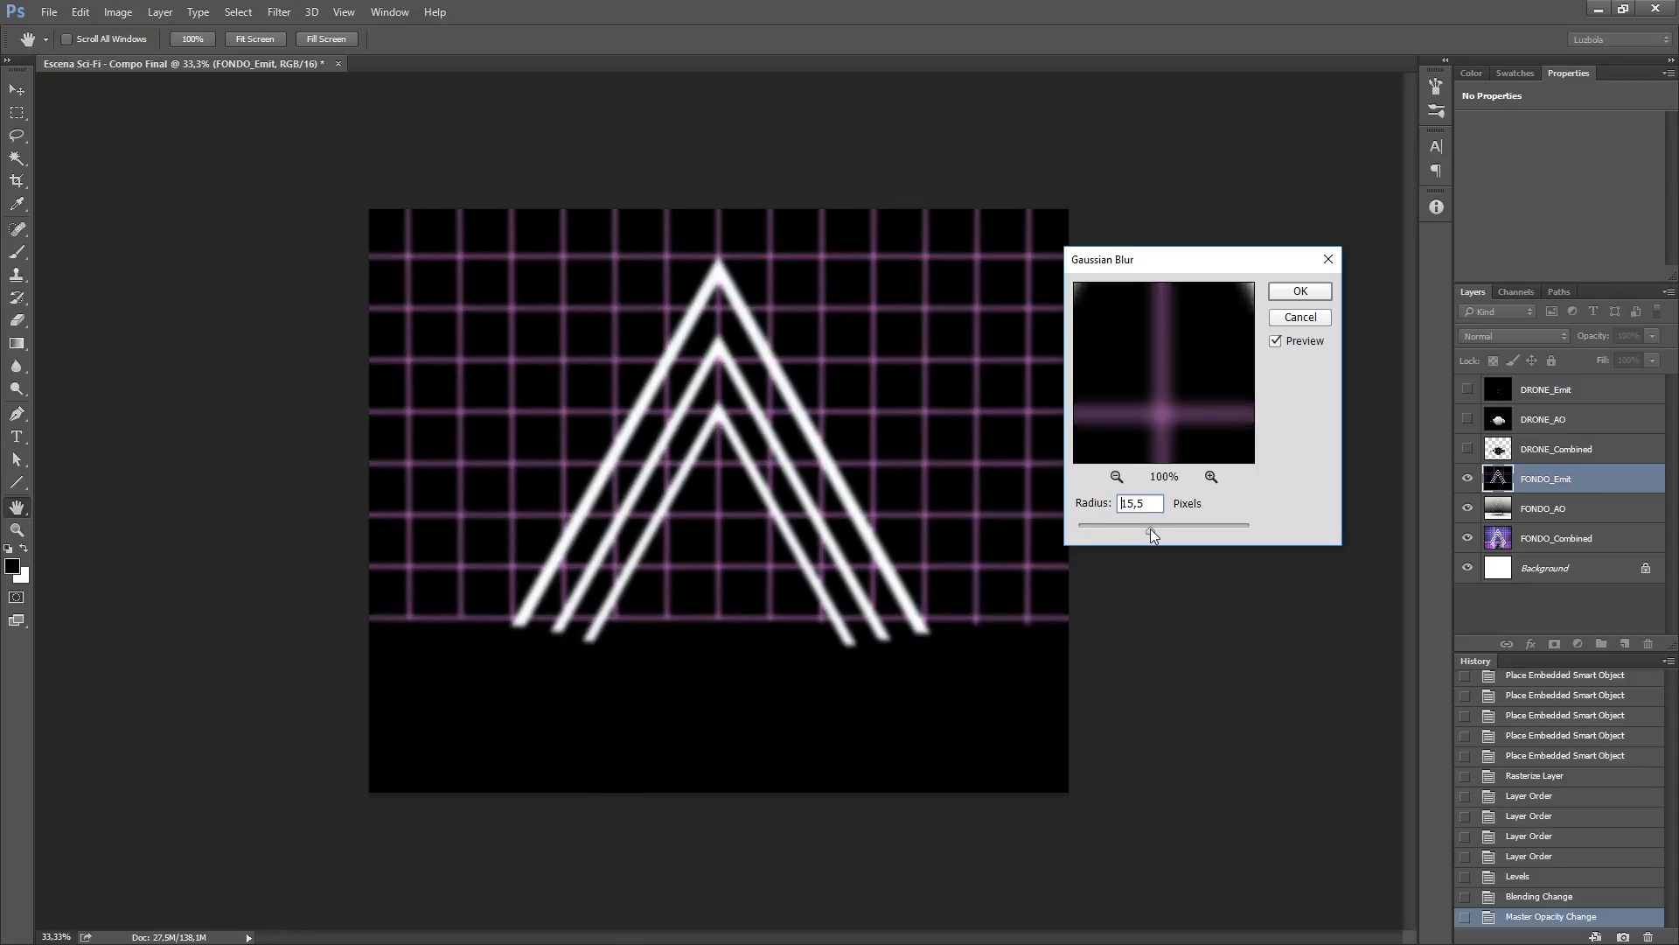
{"action": "left_click", "coordinate": [1301, 292]}
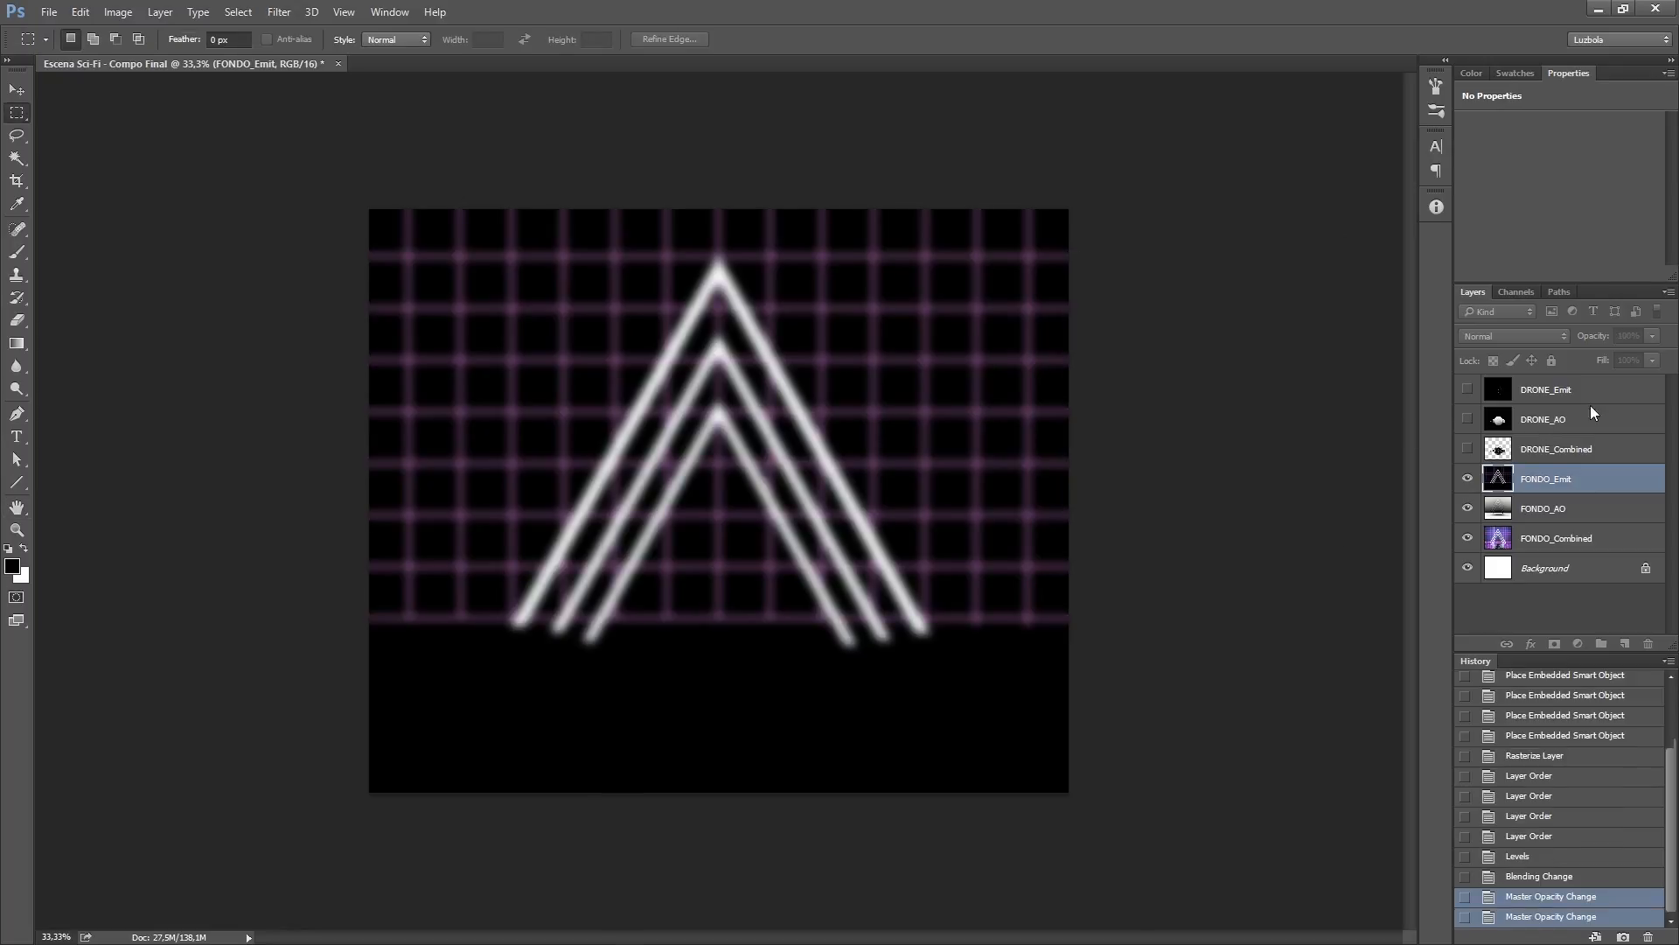
Step: Try Screen blending on the FONDO_Emit layer, and revert both the blending change and the Gaussian Blur
{"action": "left_click", "coordinate": [1510, 330]}
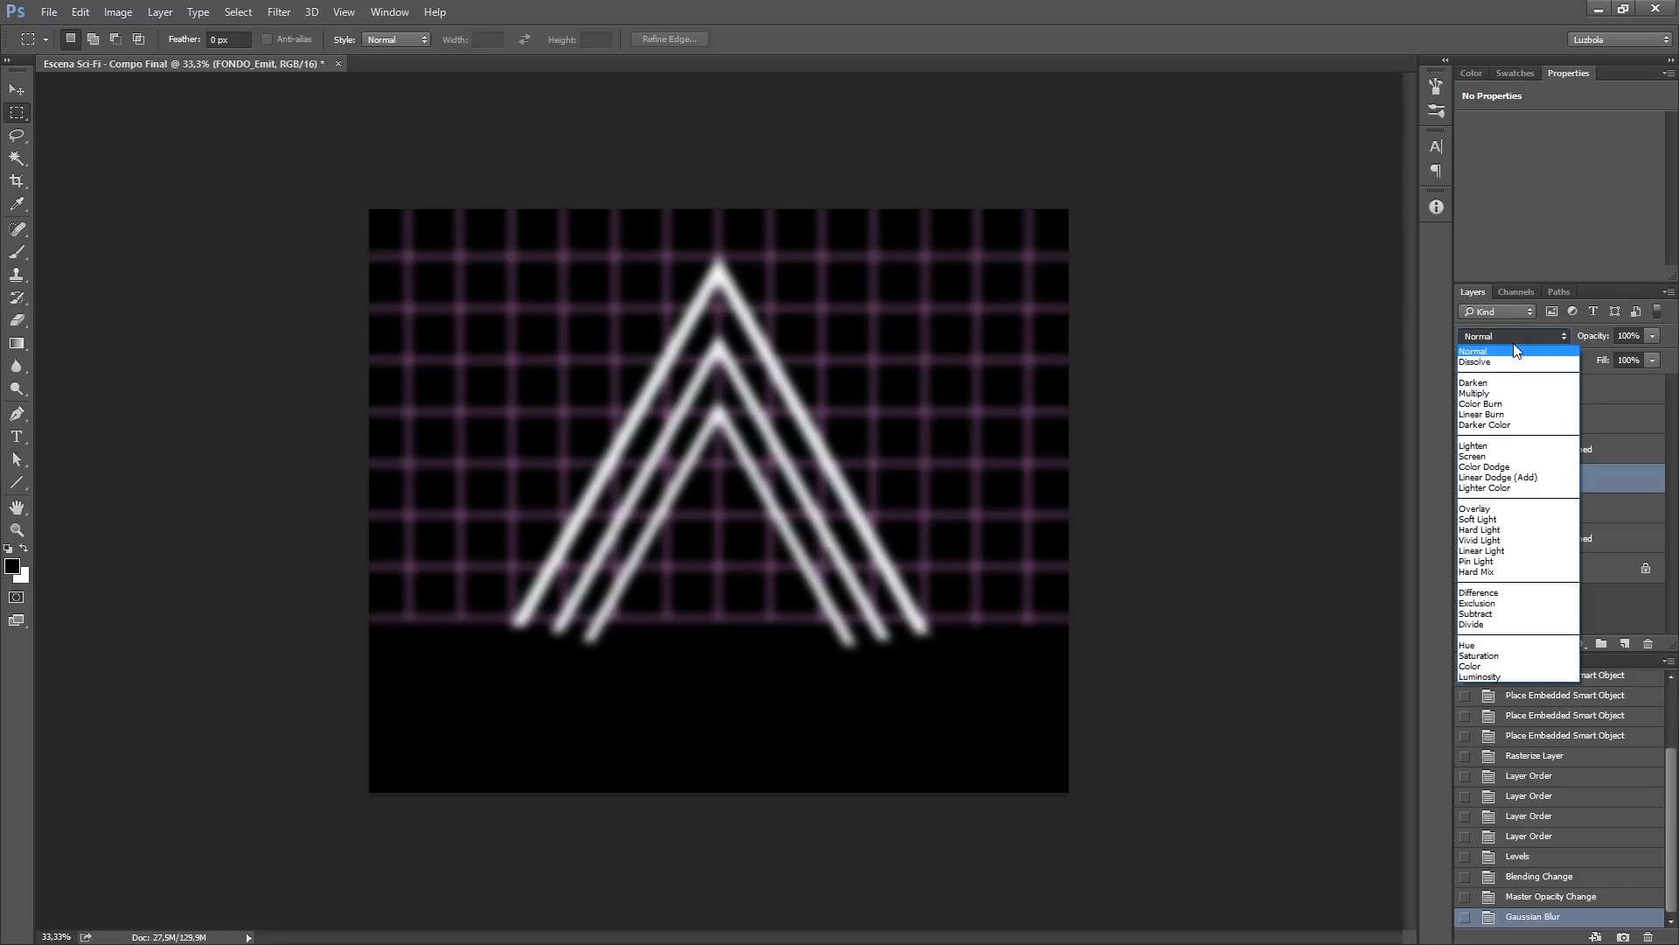
{"action": "left_click", "coordinate": [1492, 455]}
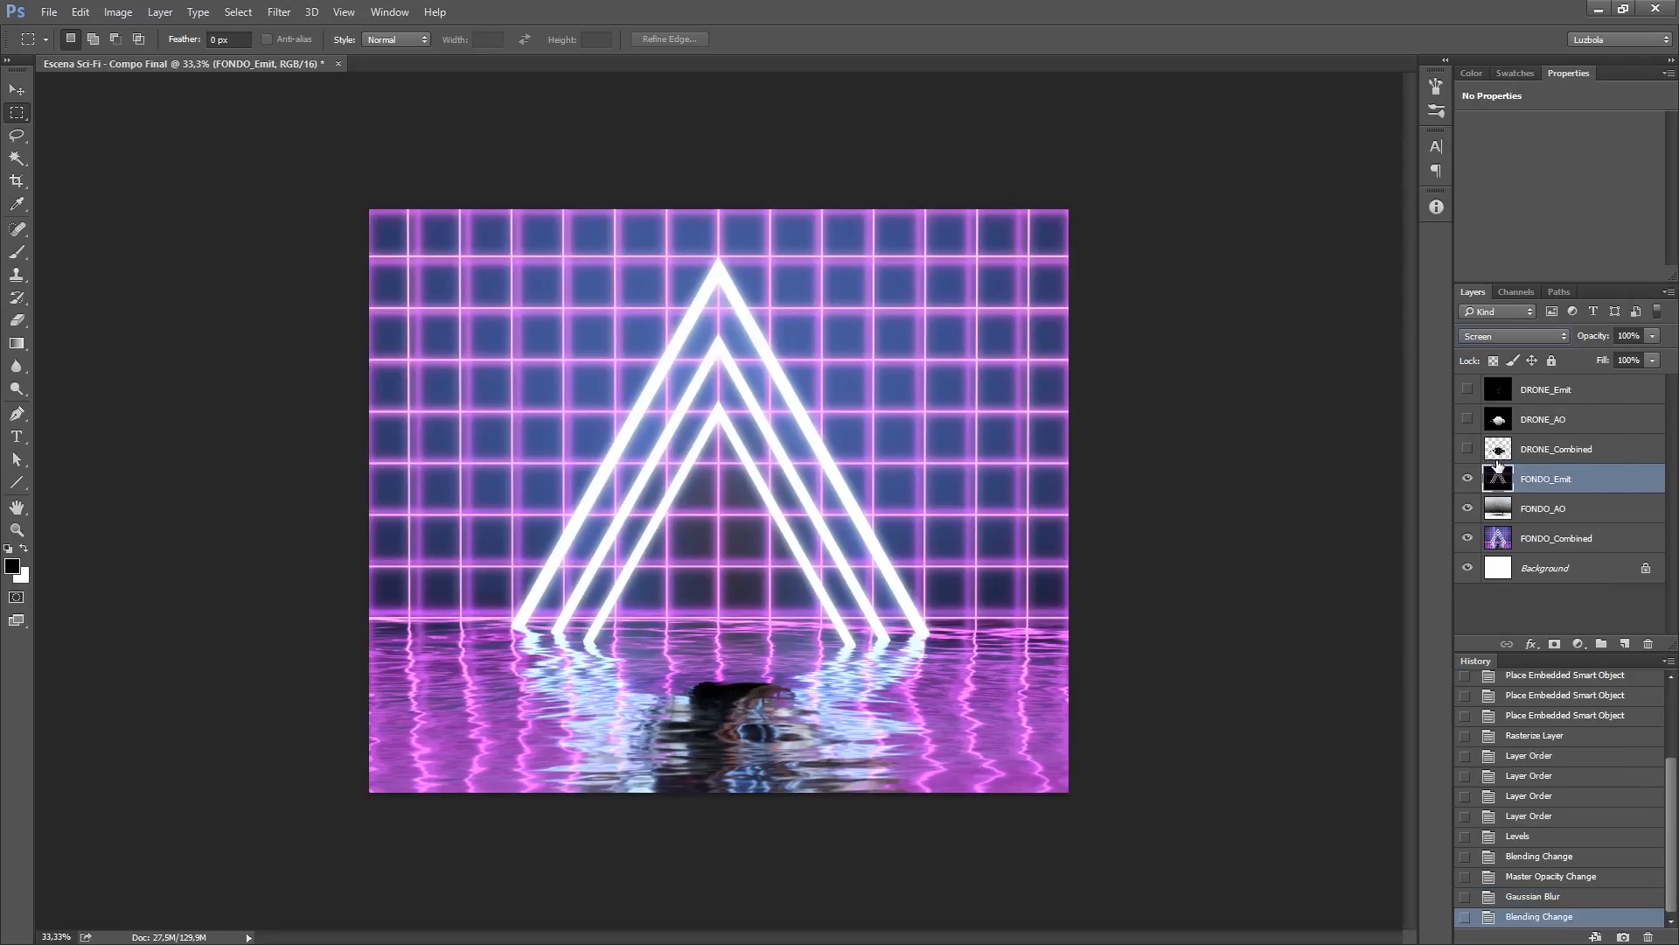
{"action": "left_click", "coordinate": [1540, 896]}
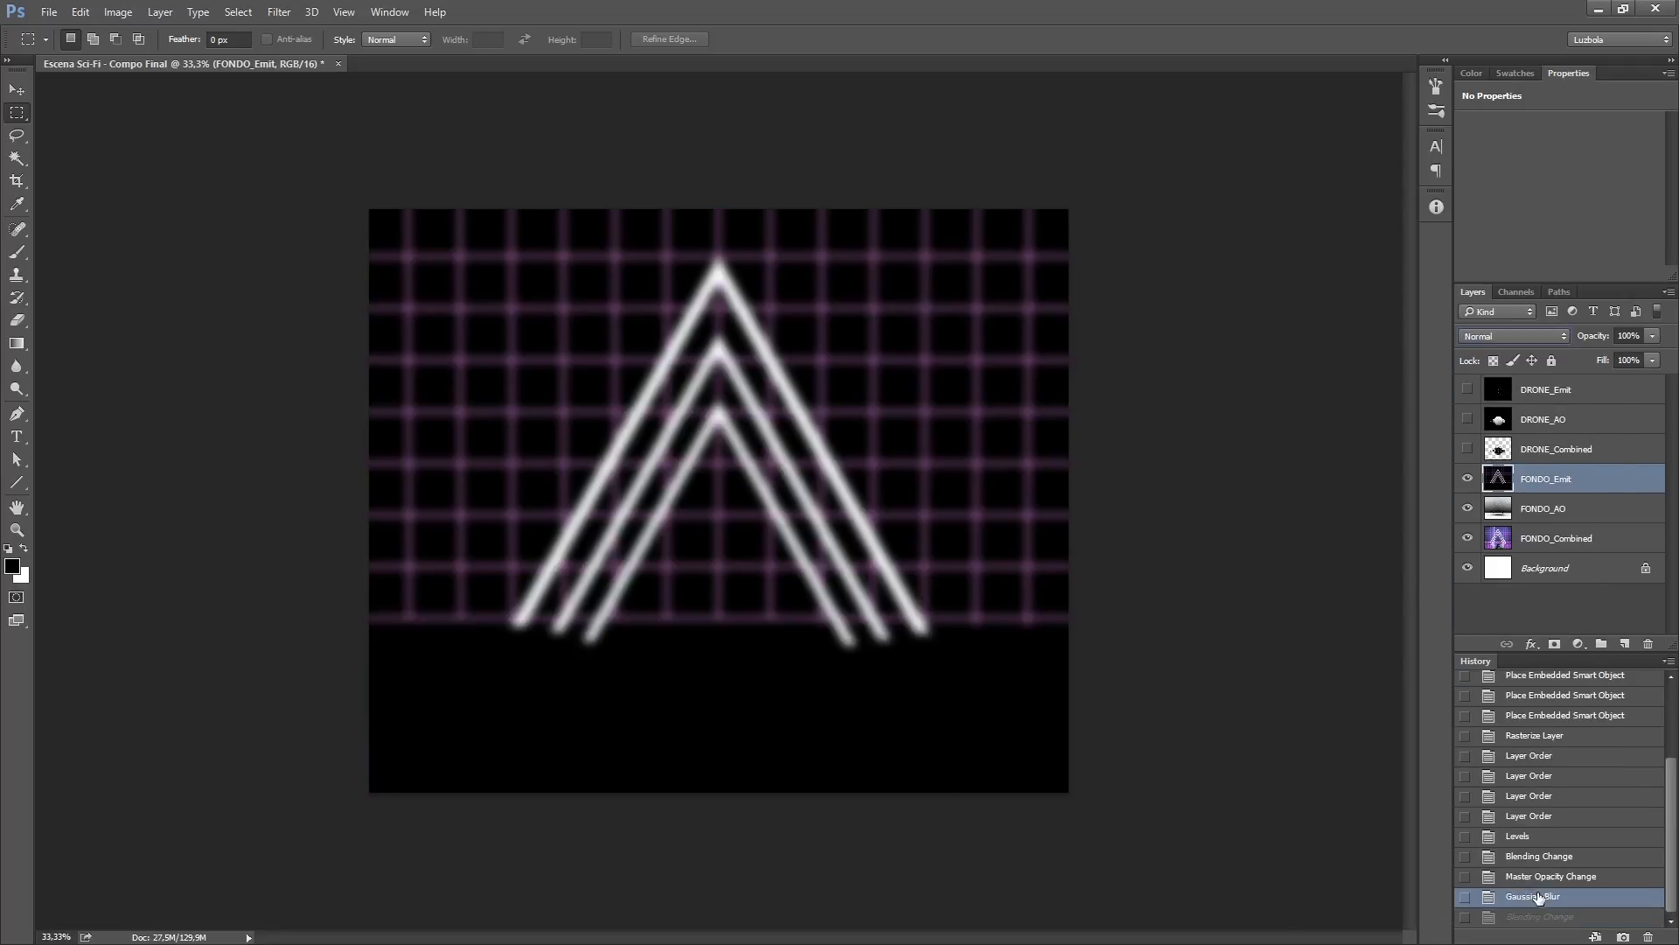
{"action": "left_click", "coordinate": [1539, 876]}
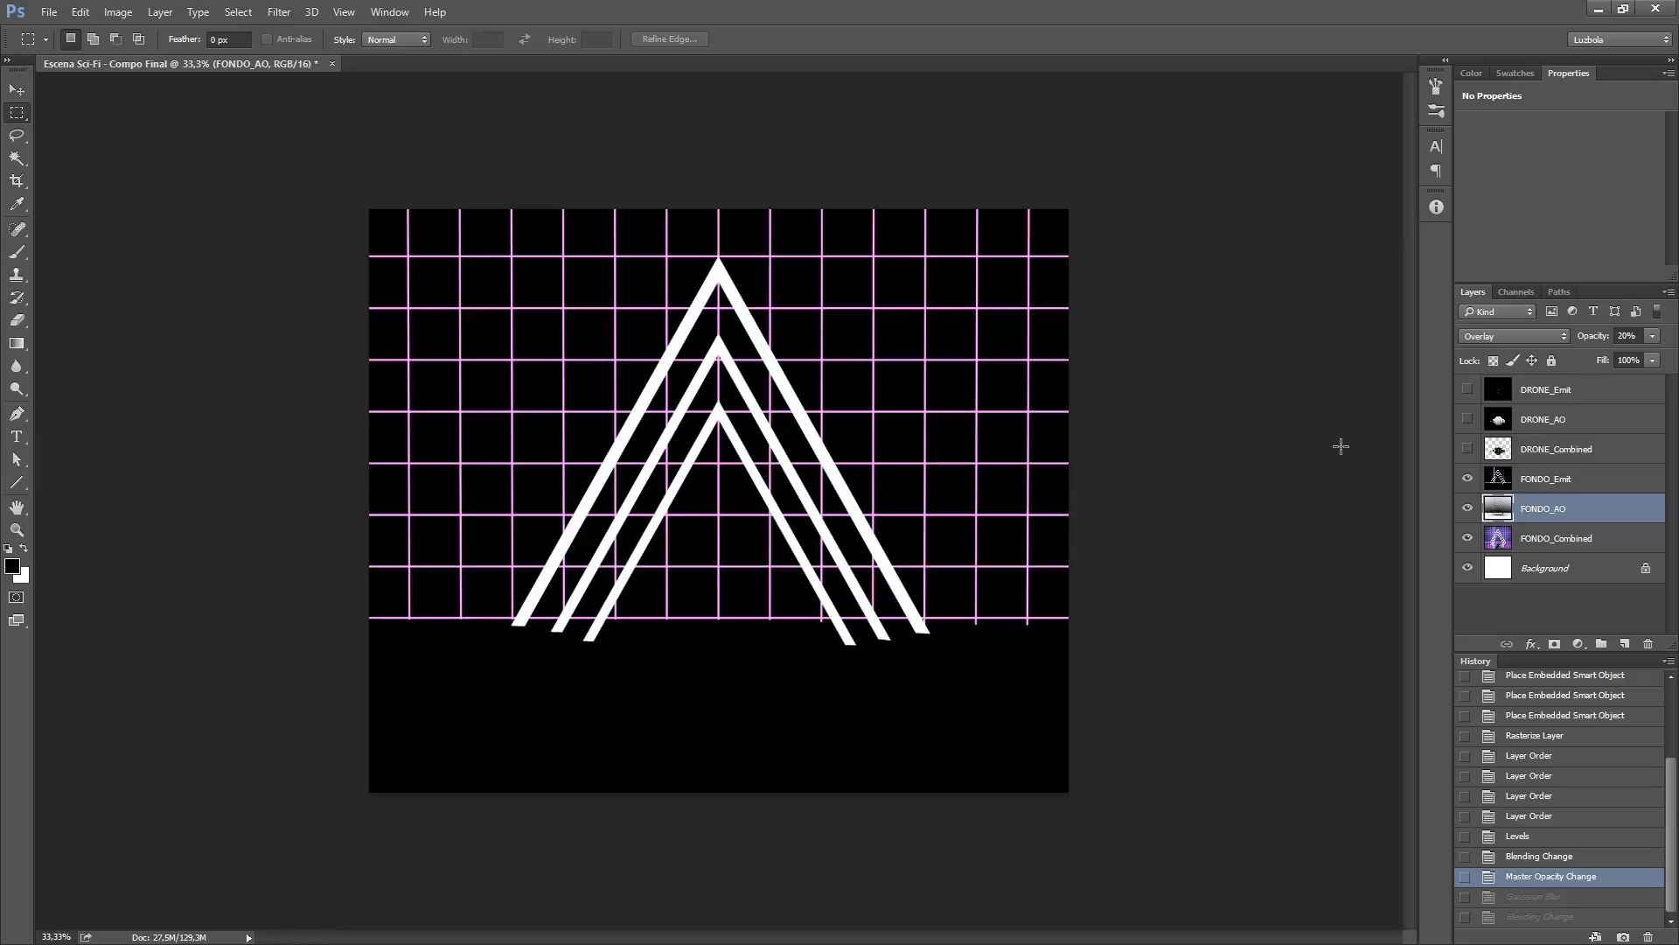
Step: Duplicate the FONDO_Emit layer twice and hide both copies
{"action": "left_click", "coordinate": [1499, 481]}
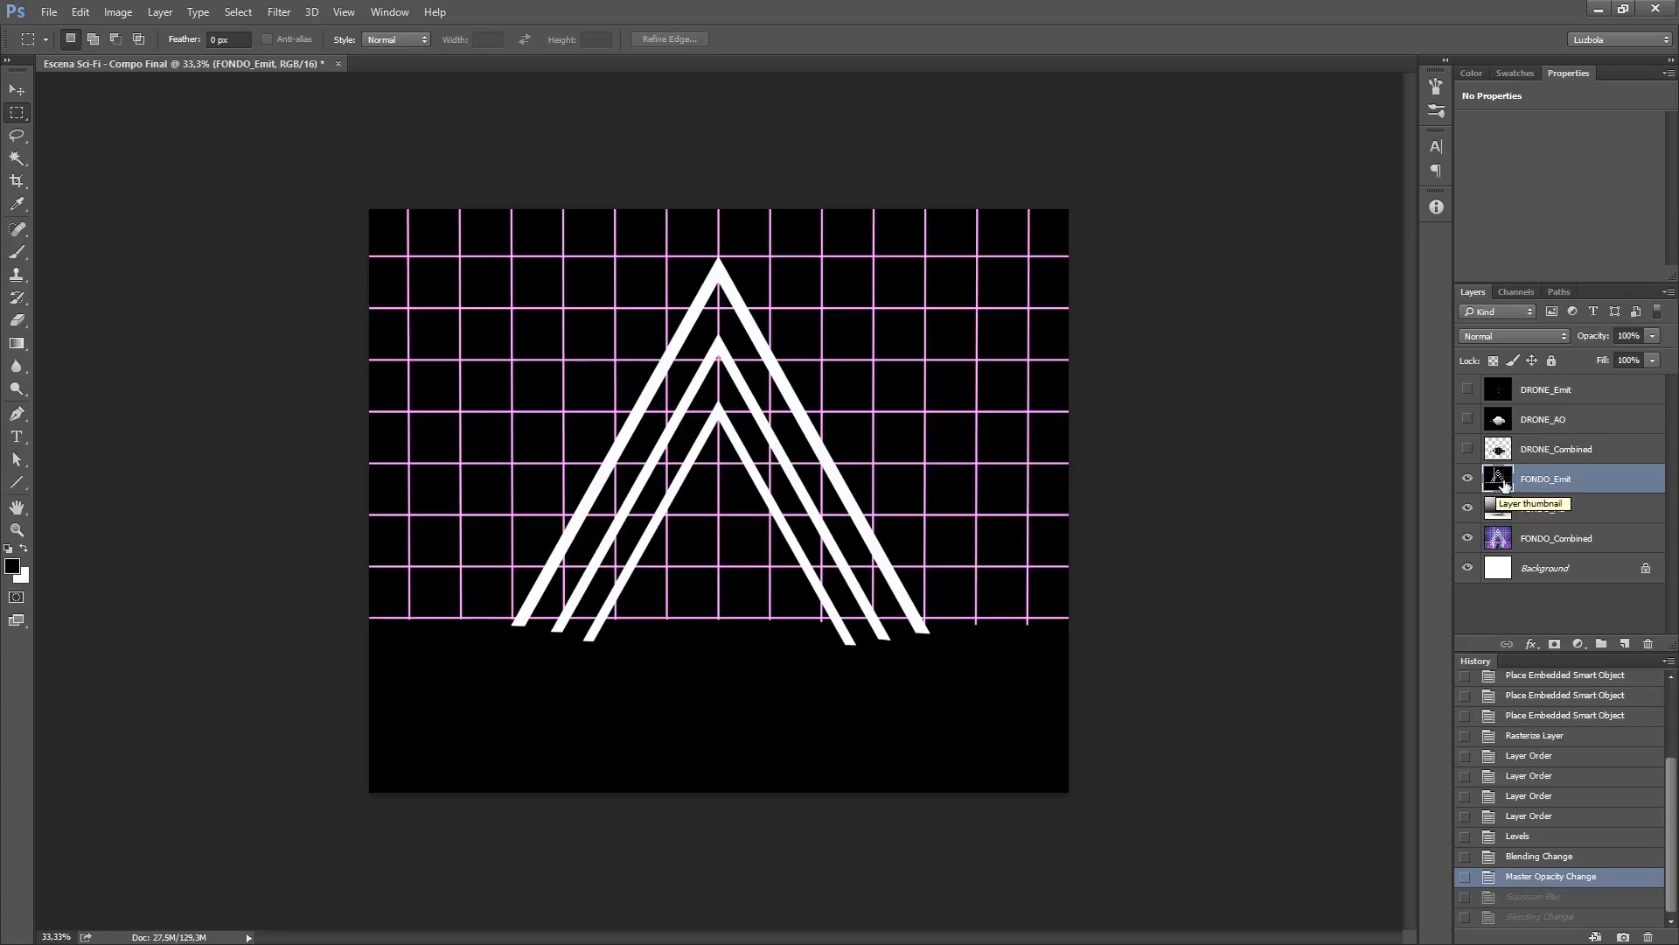
{"action": "left_click_drag", "start_coordinate": [1497, 484], "coordinate": [1625, 639]}
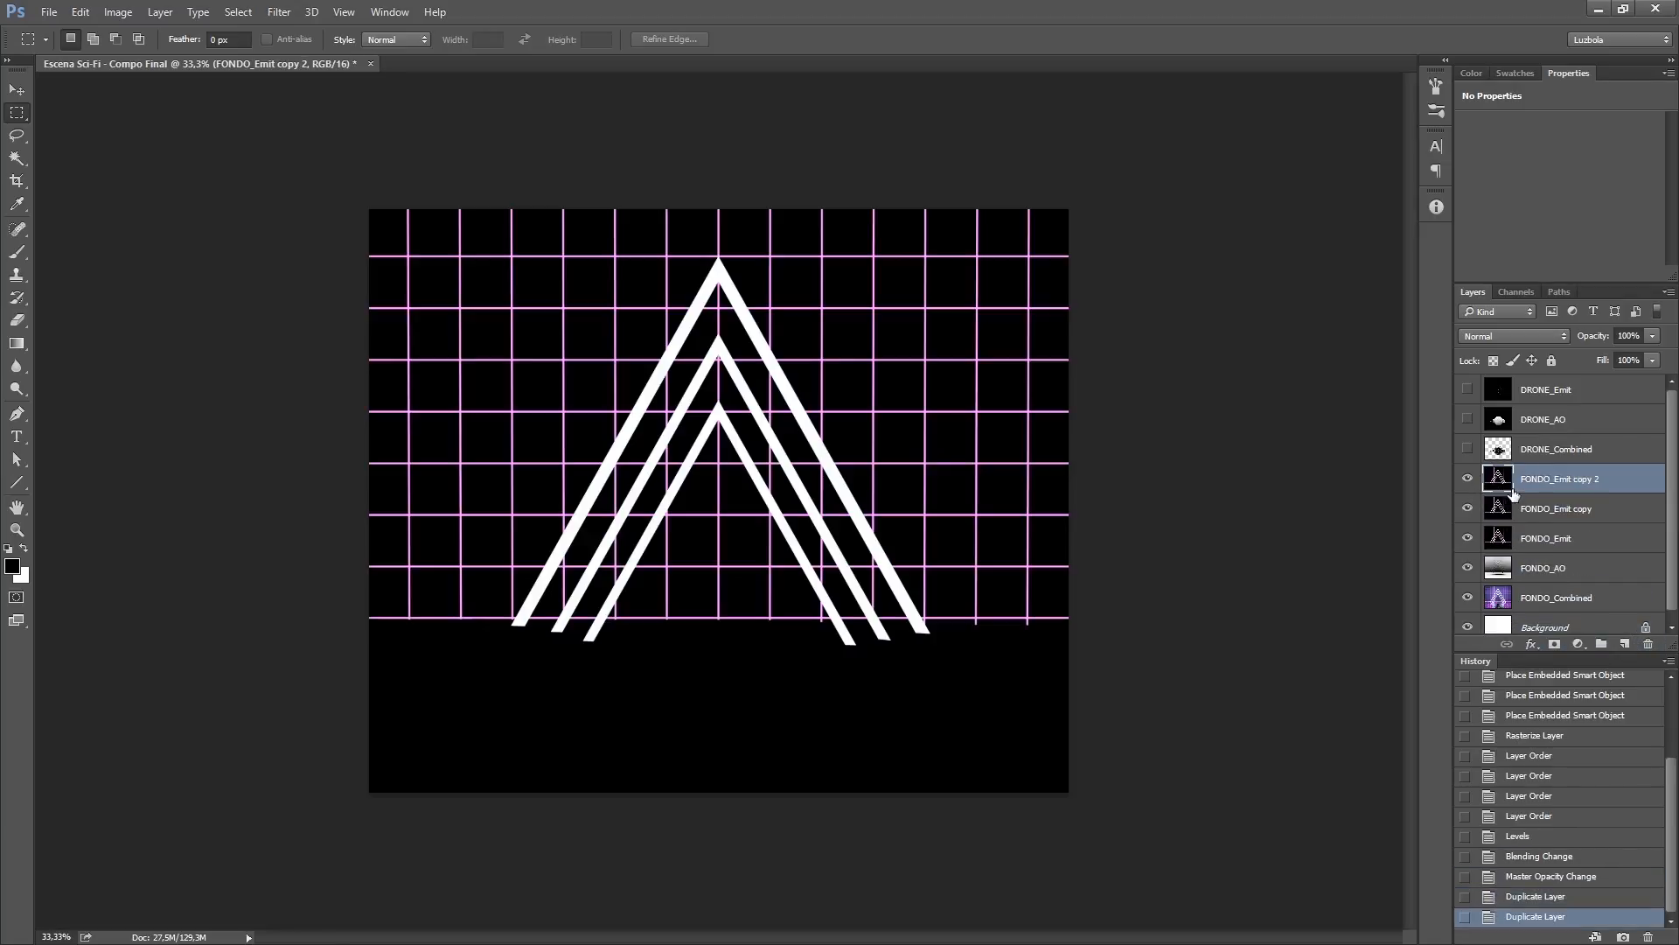
{"action": "left_click", "coordinate": [1468, 479]}
{"action": "left_click", "coordinate": [1467, 508]}
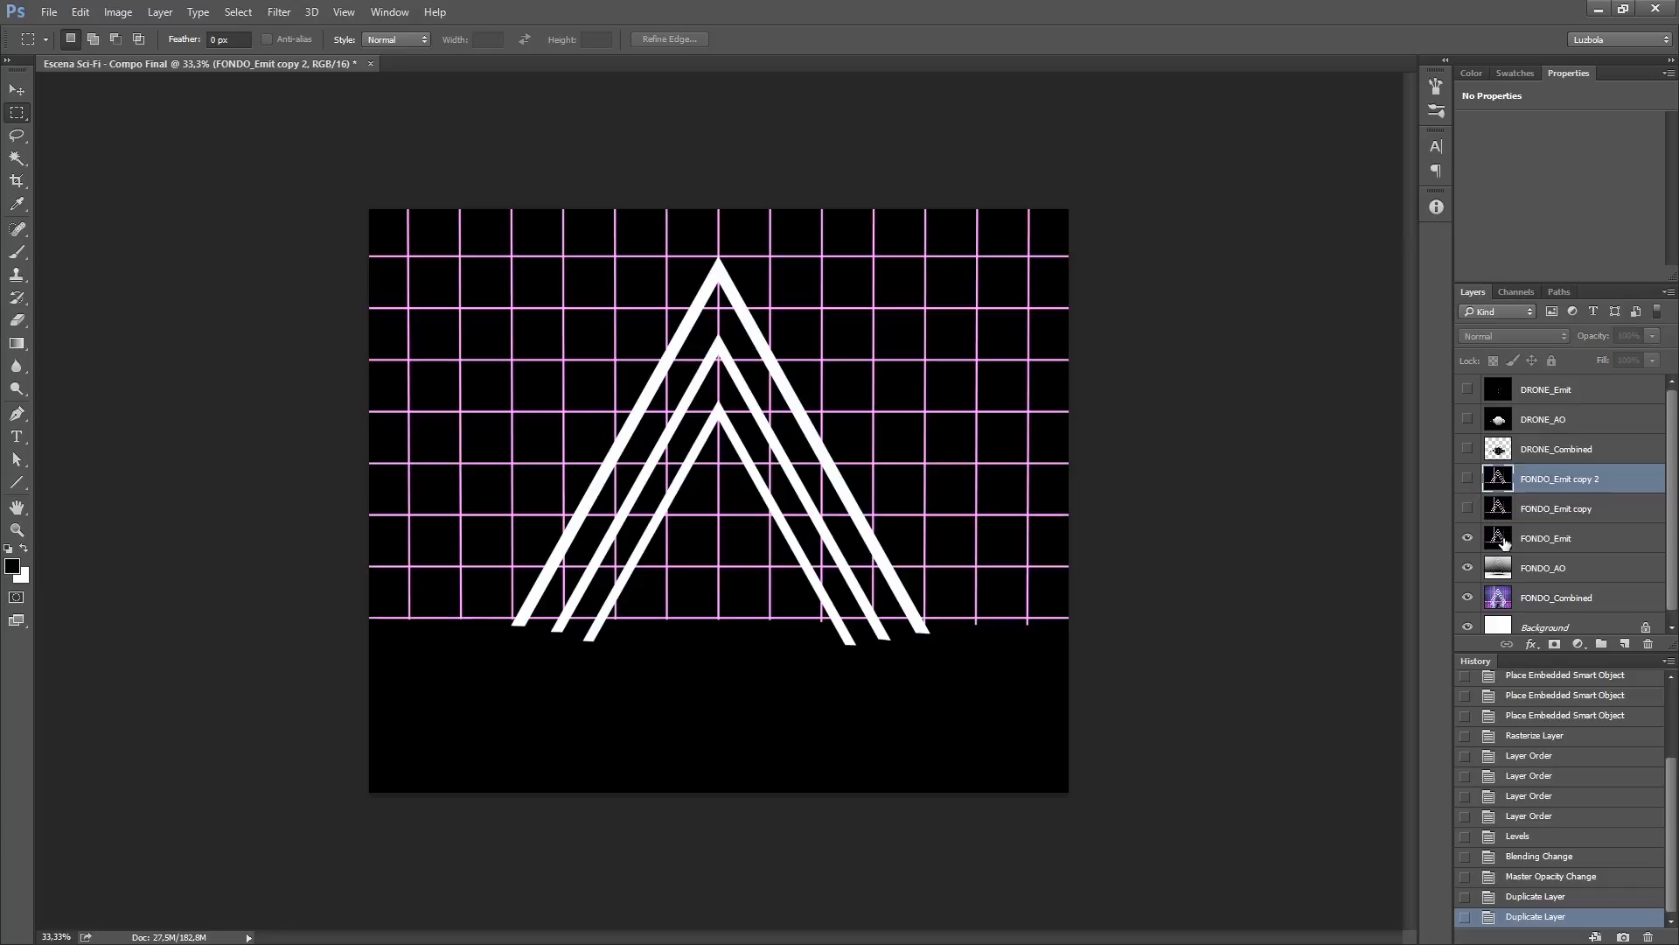
Step: Apply a Gaussian Blur with a 5-pixel radius to the original FONDO_Emit layer
{"action": "left_click", "coordinate": [1507, 544]}
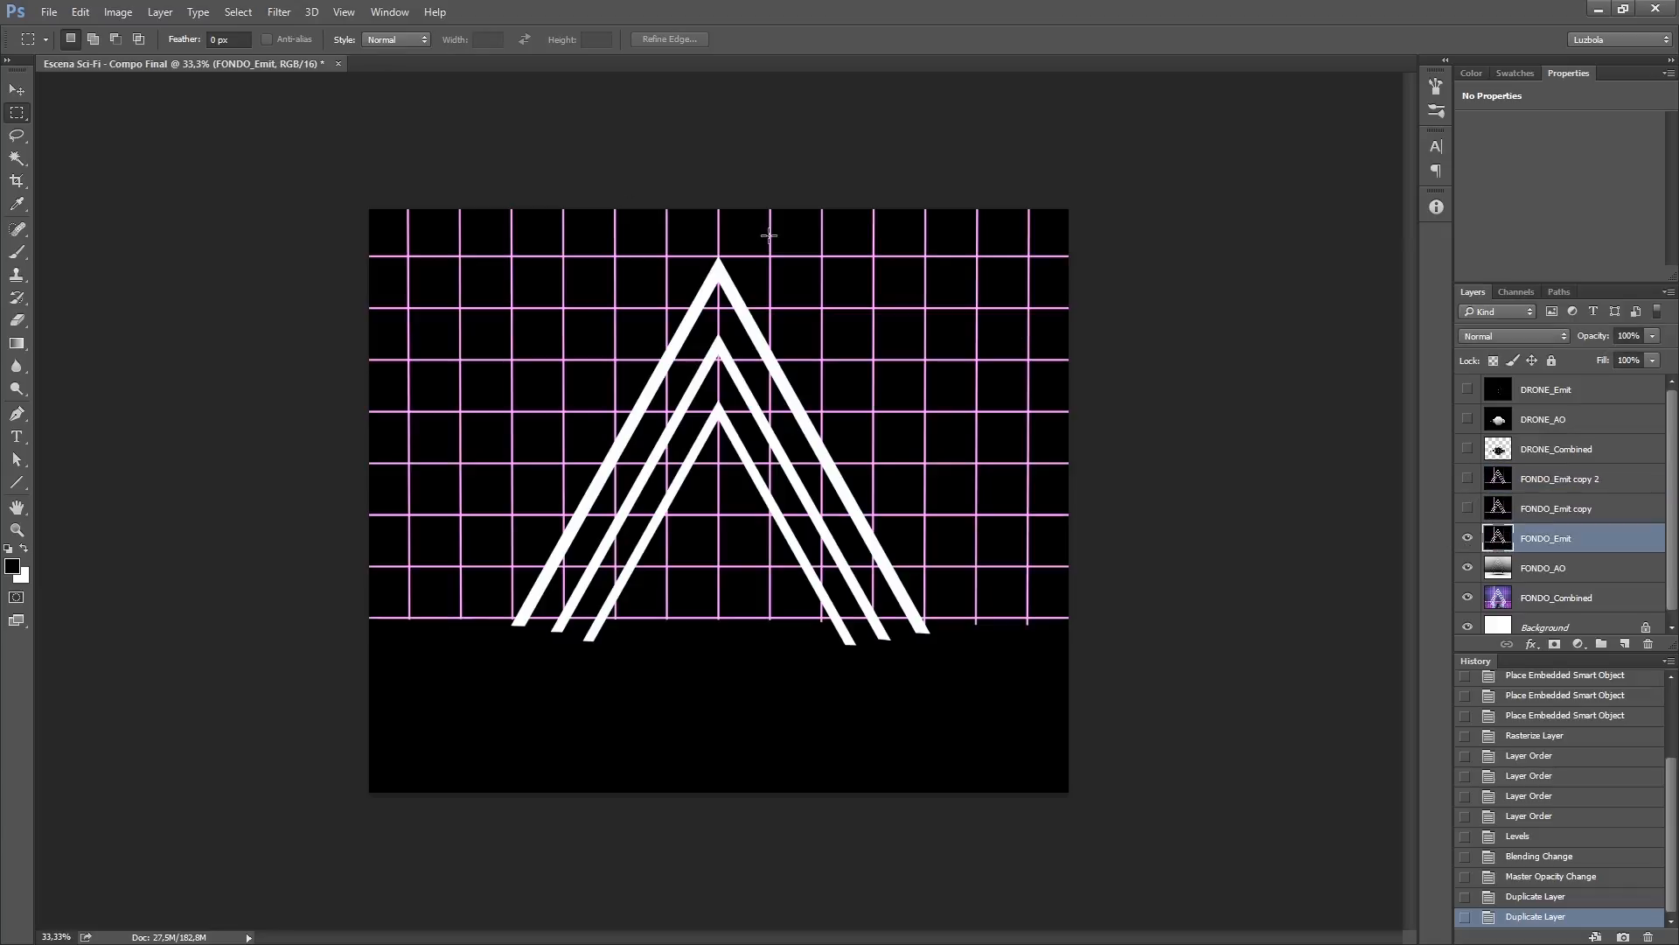
{"action": "left_click", "coordinate": [280, 15]}
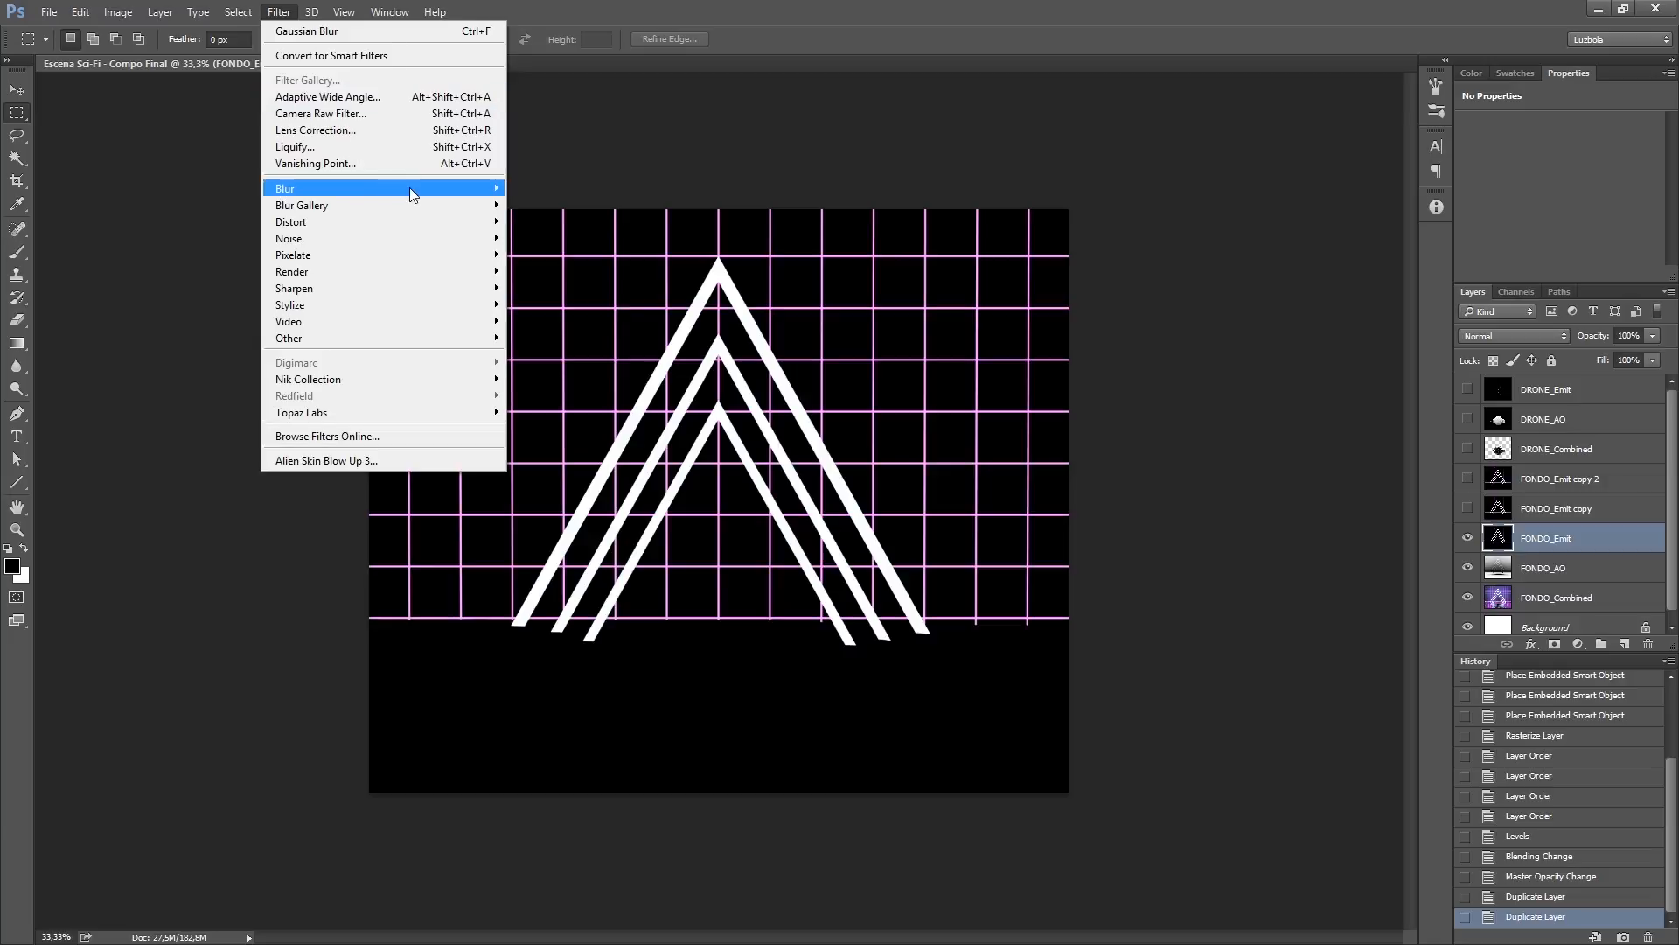
{"action": "mouse_move", "coordinate": [409, 187]}
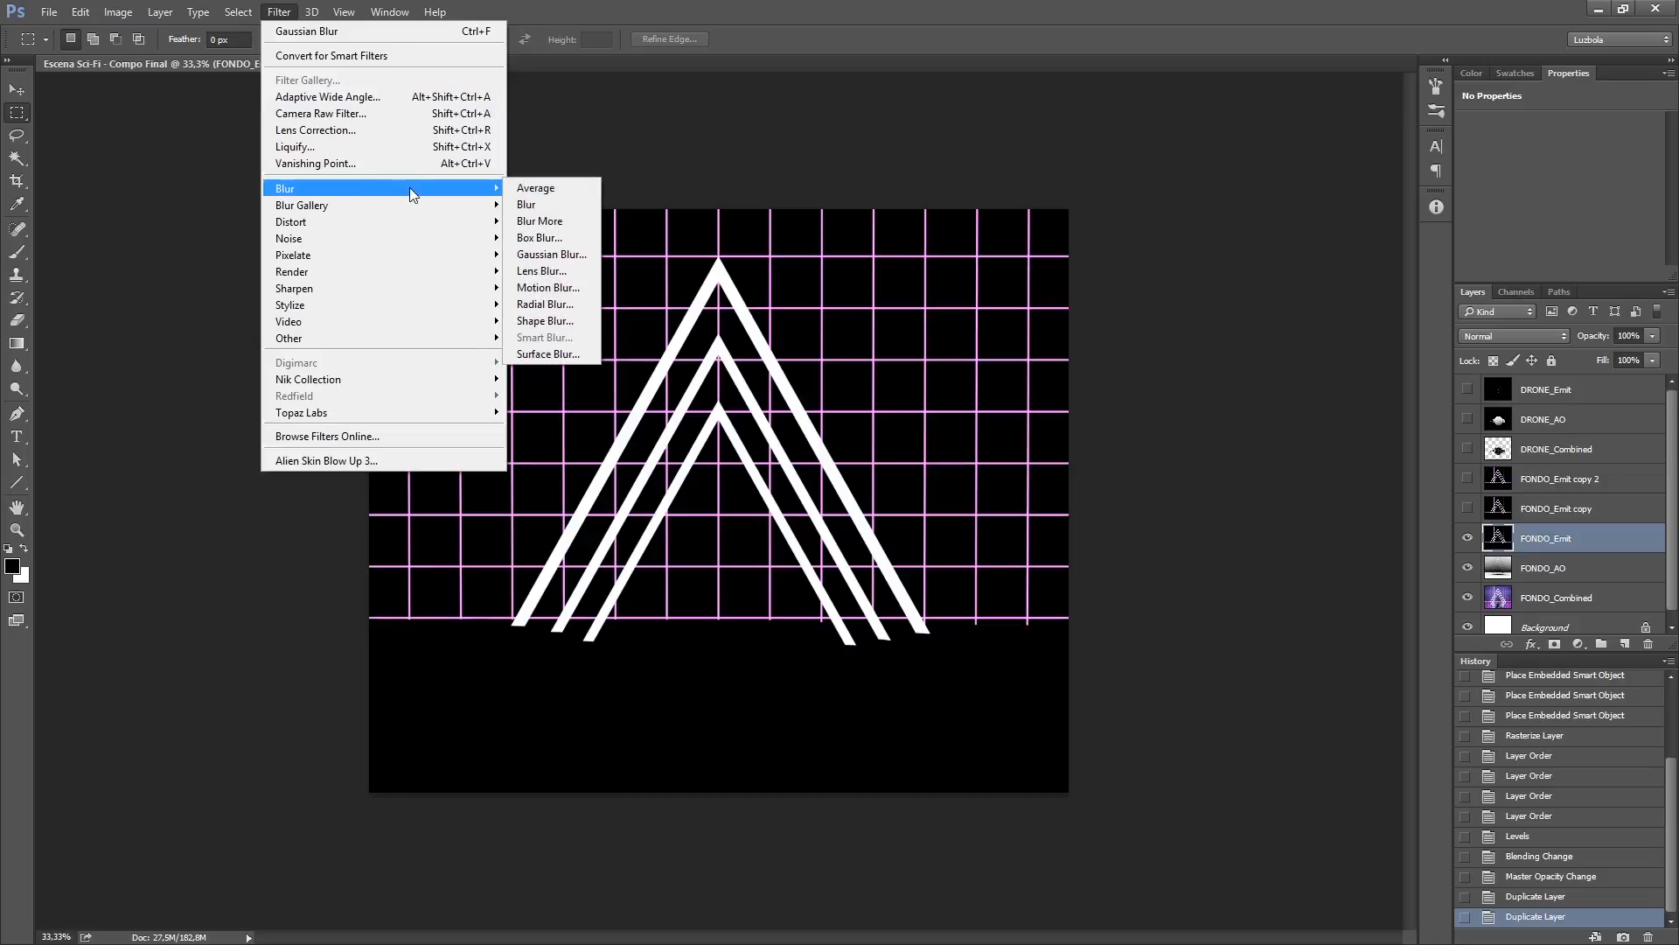
{"action": "left_click", "coordinate": [551, 255]}
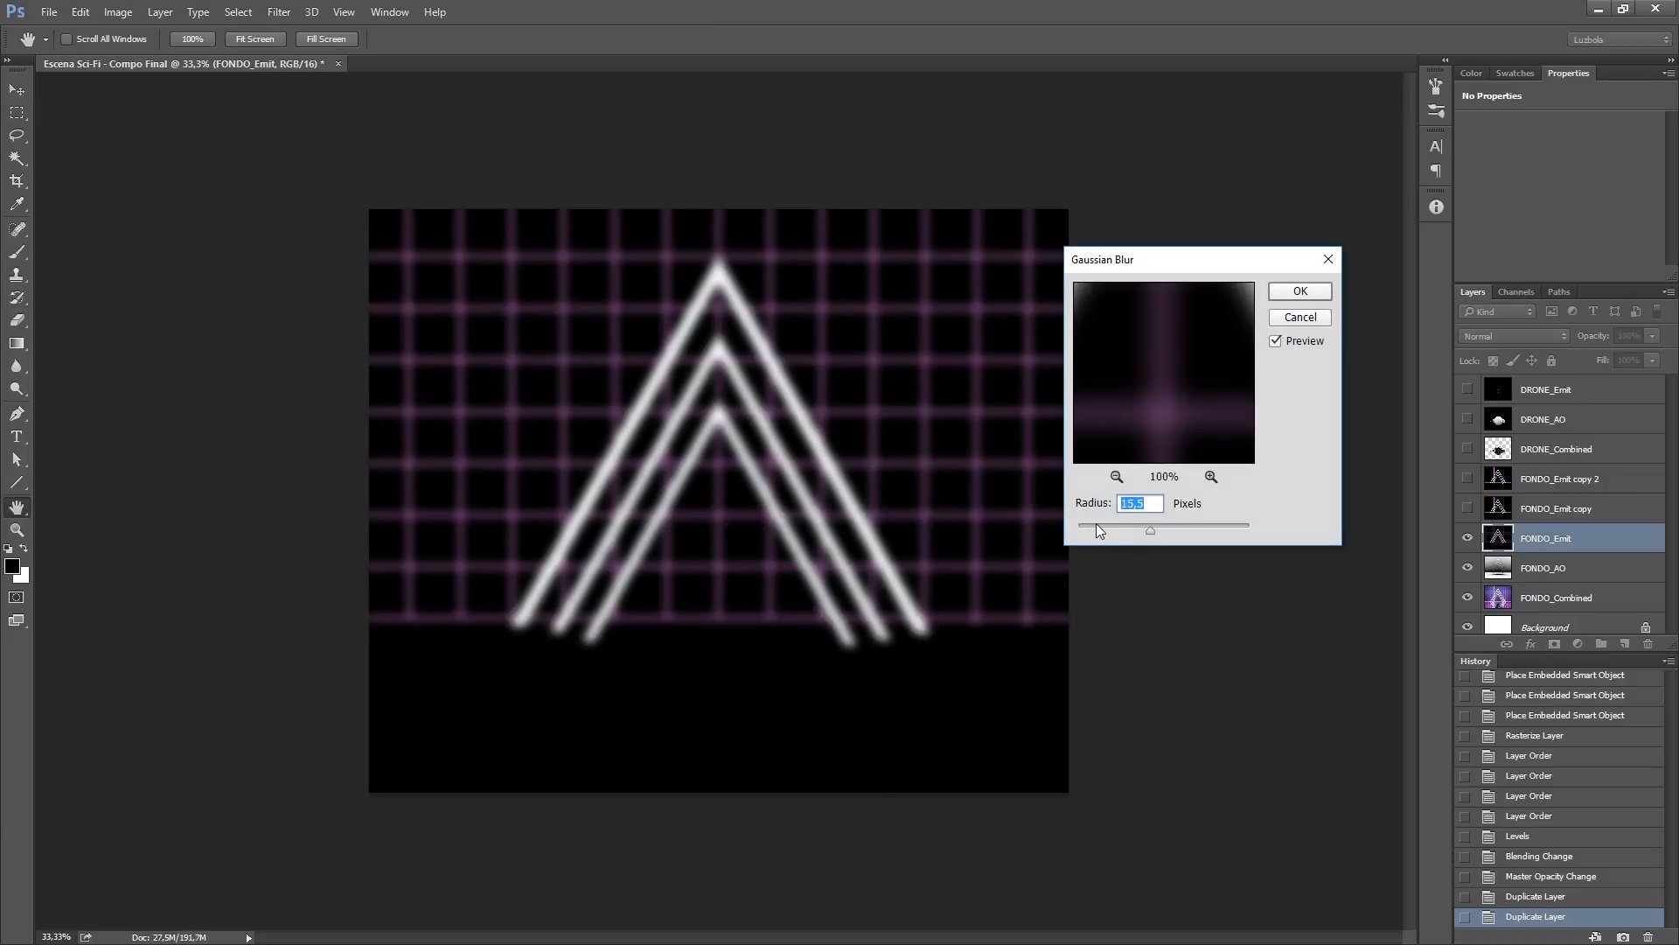
{"action": "left_click_drag", "start_coordinate": [1097, 523], "coordinate": [1120, 523]}
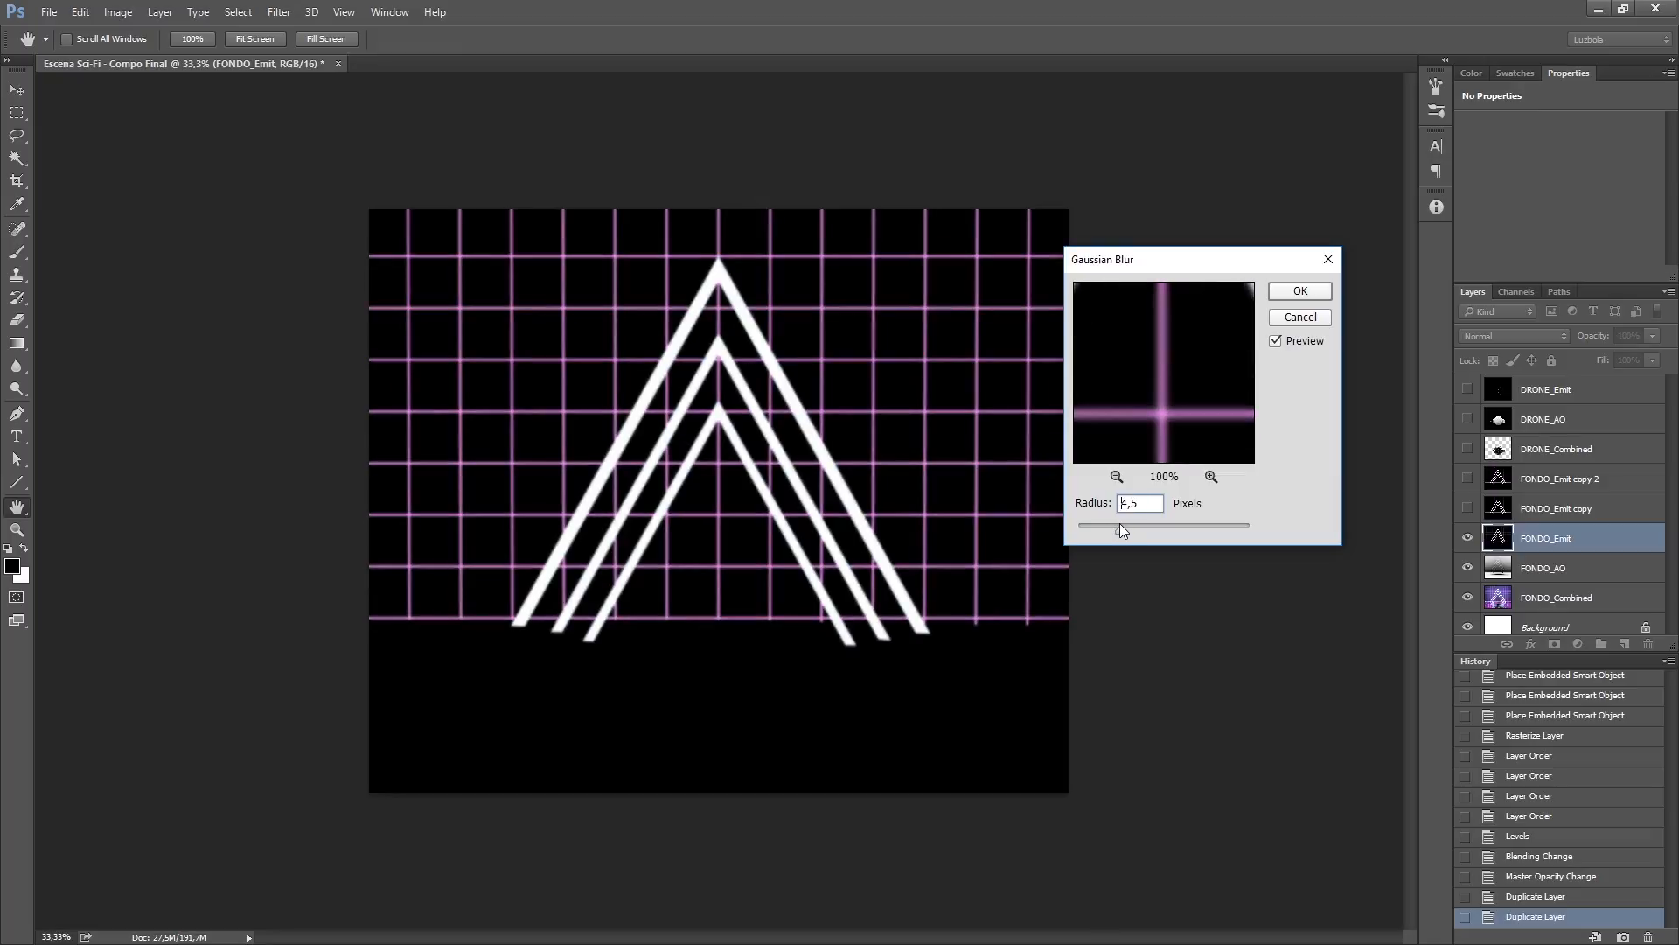
{"action": "double_click", "coordinate": [1129, 504]}
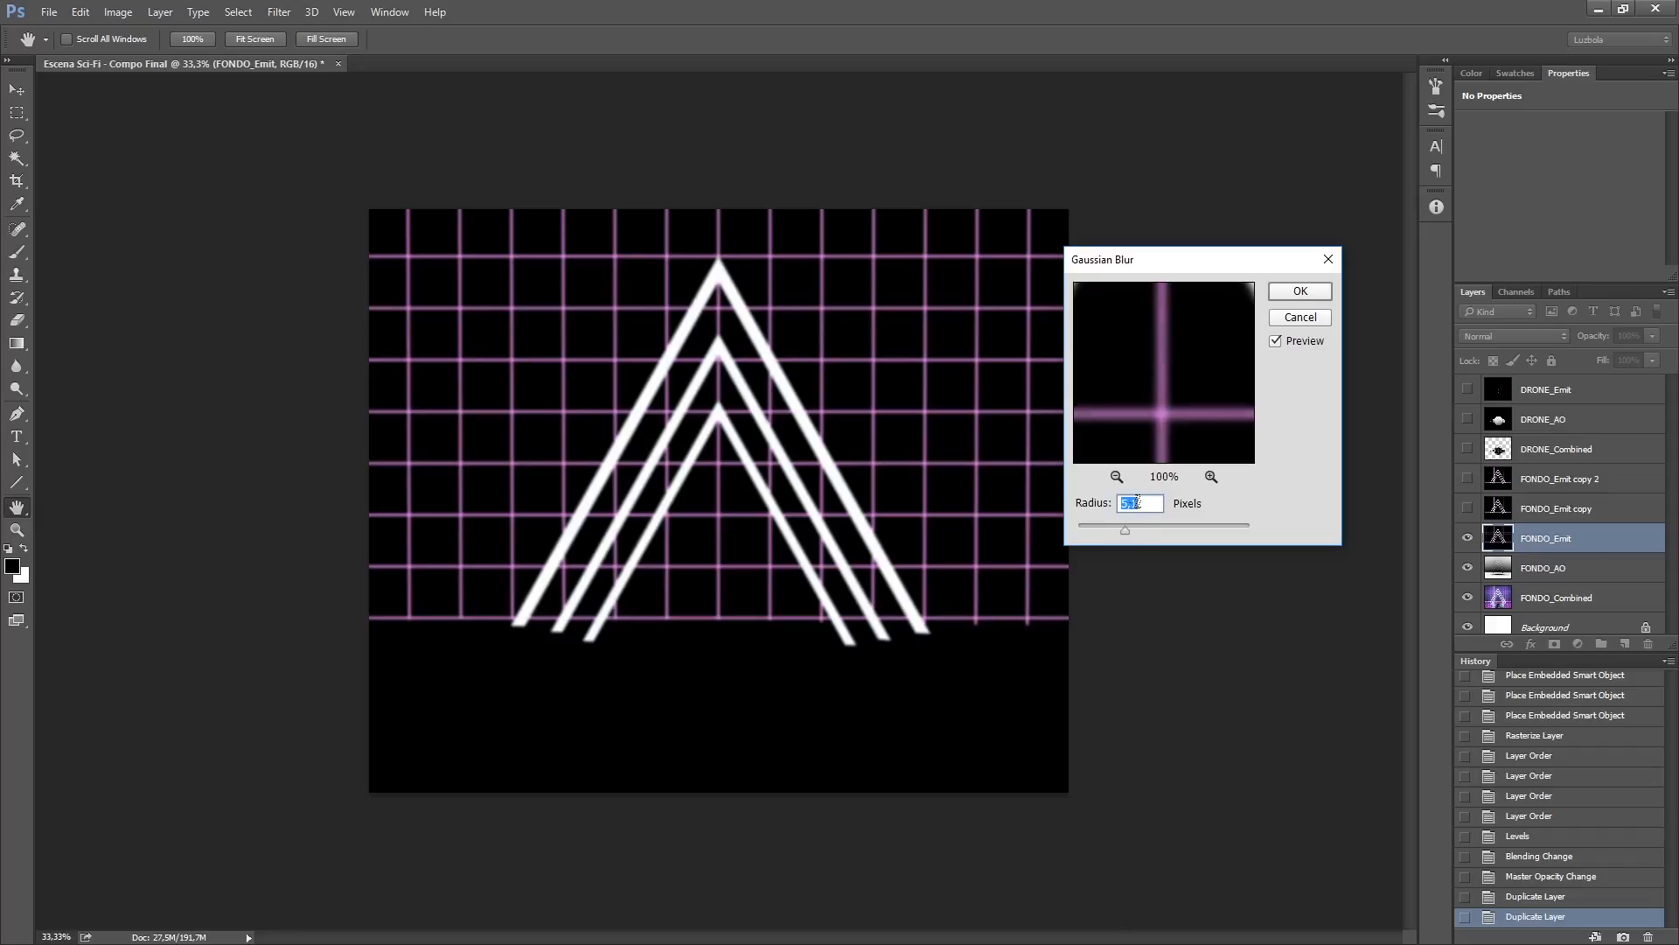
{"action": "key", "text": "Return"}
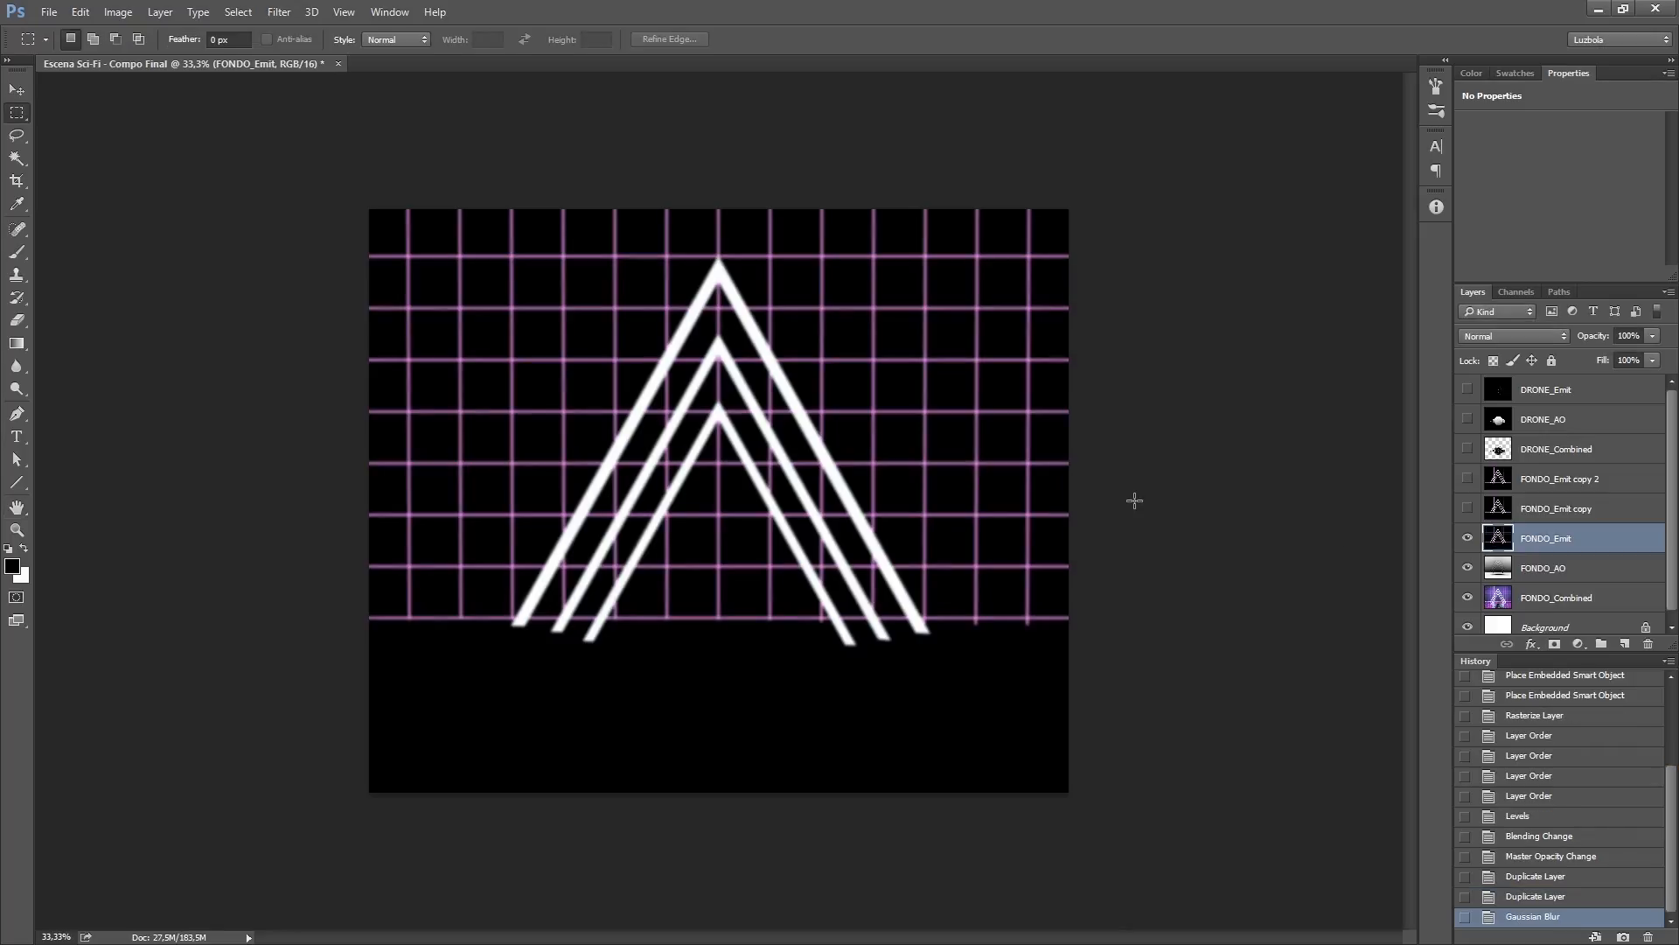
Step: Set the FONDO_Emit layer to Screen blending at 25% opacity and compare the image with and without it
{"action": "left_click", "coordinate": [1508, 334]}
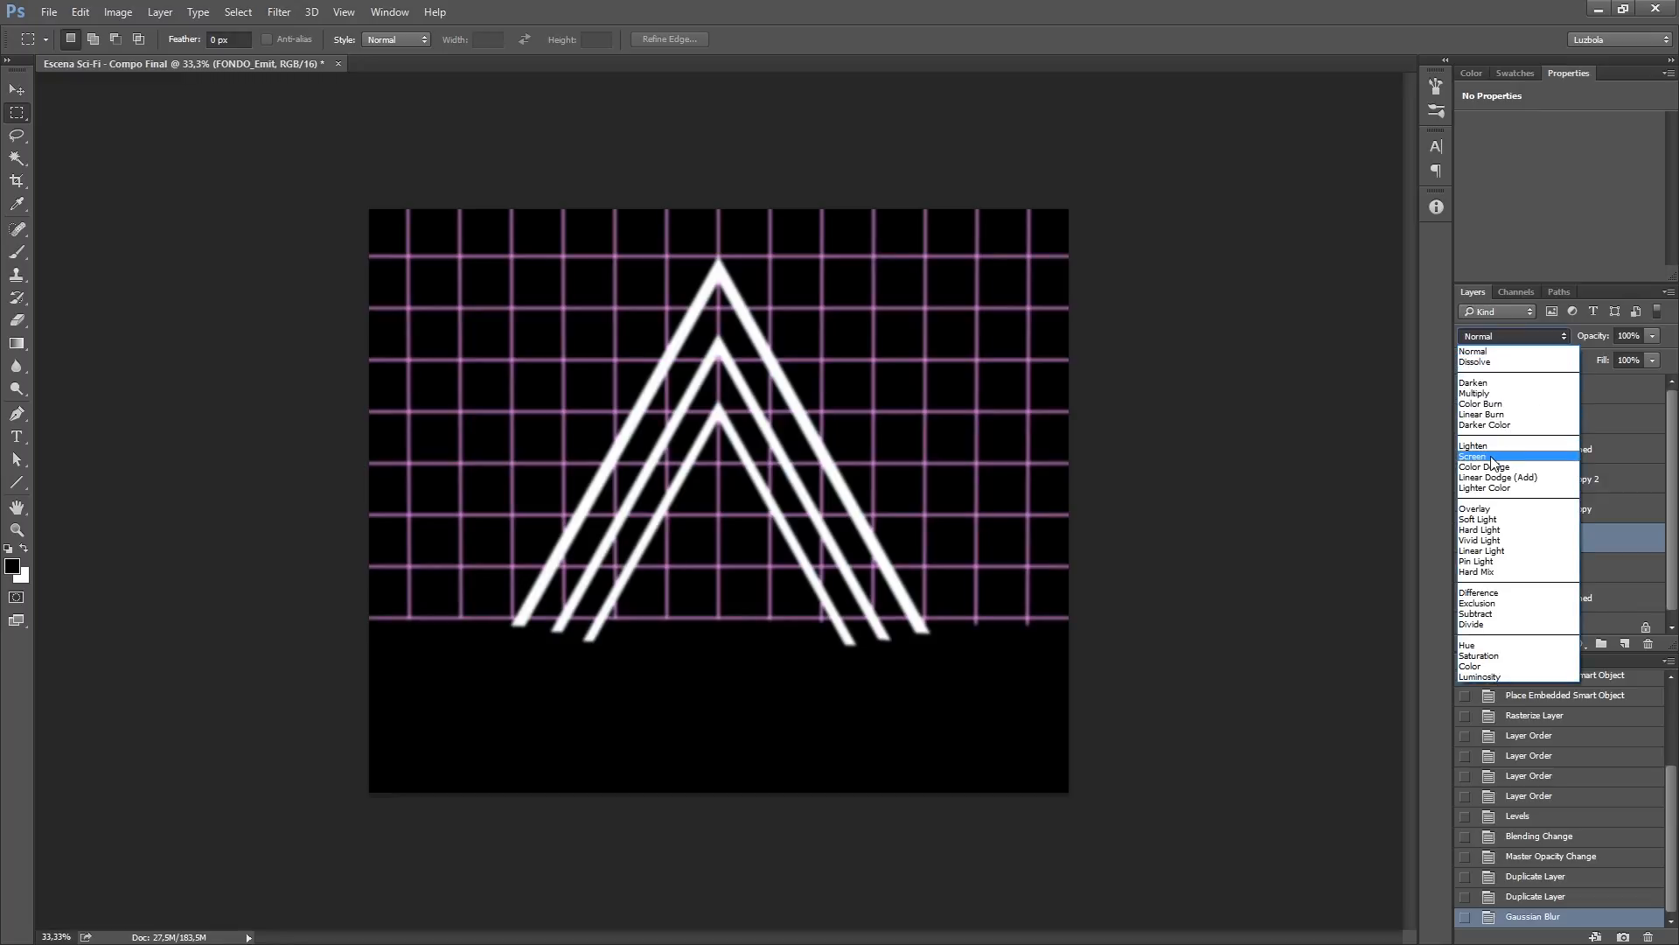
{"action": "left_click", "coordinate": [1495, 459]}
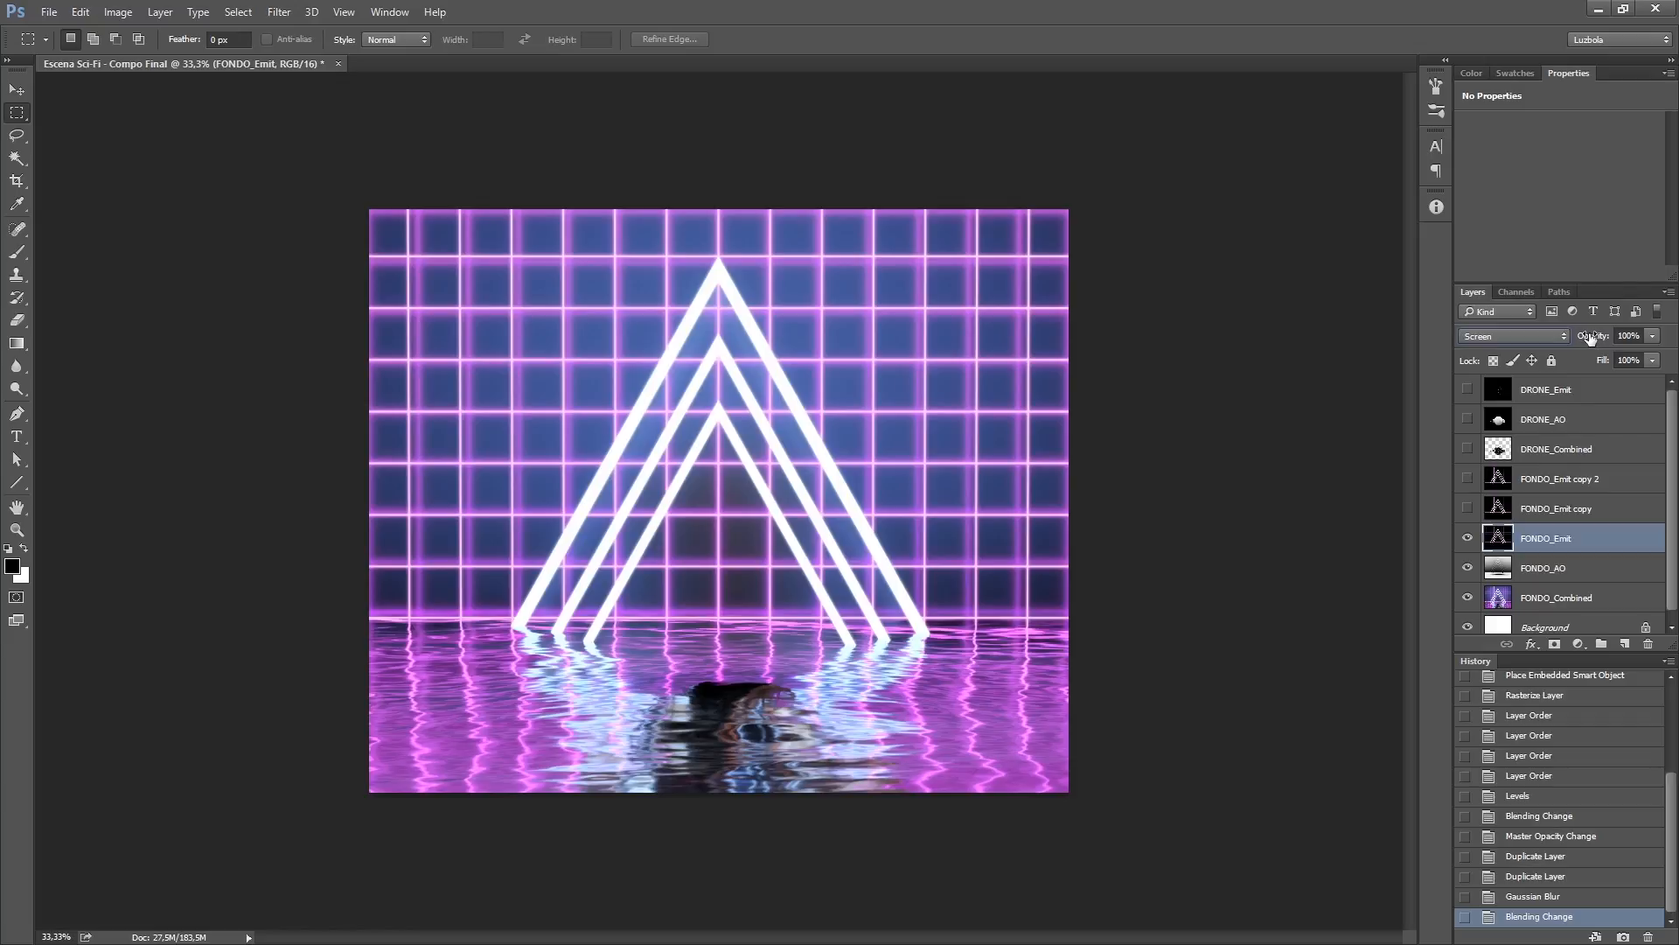
{"action": "left_click", "coordinate": [1590, 338]}
{"action": "type", "text": "25"}
{"action": "key", "text": "Return"}
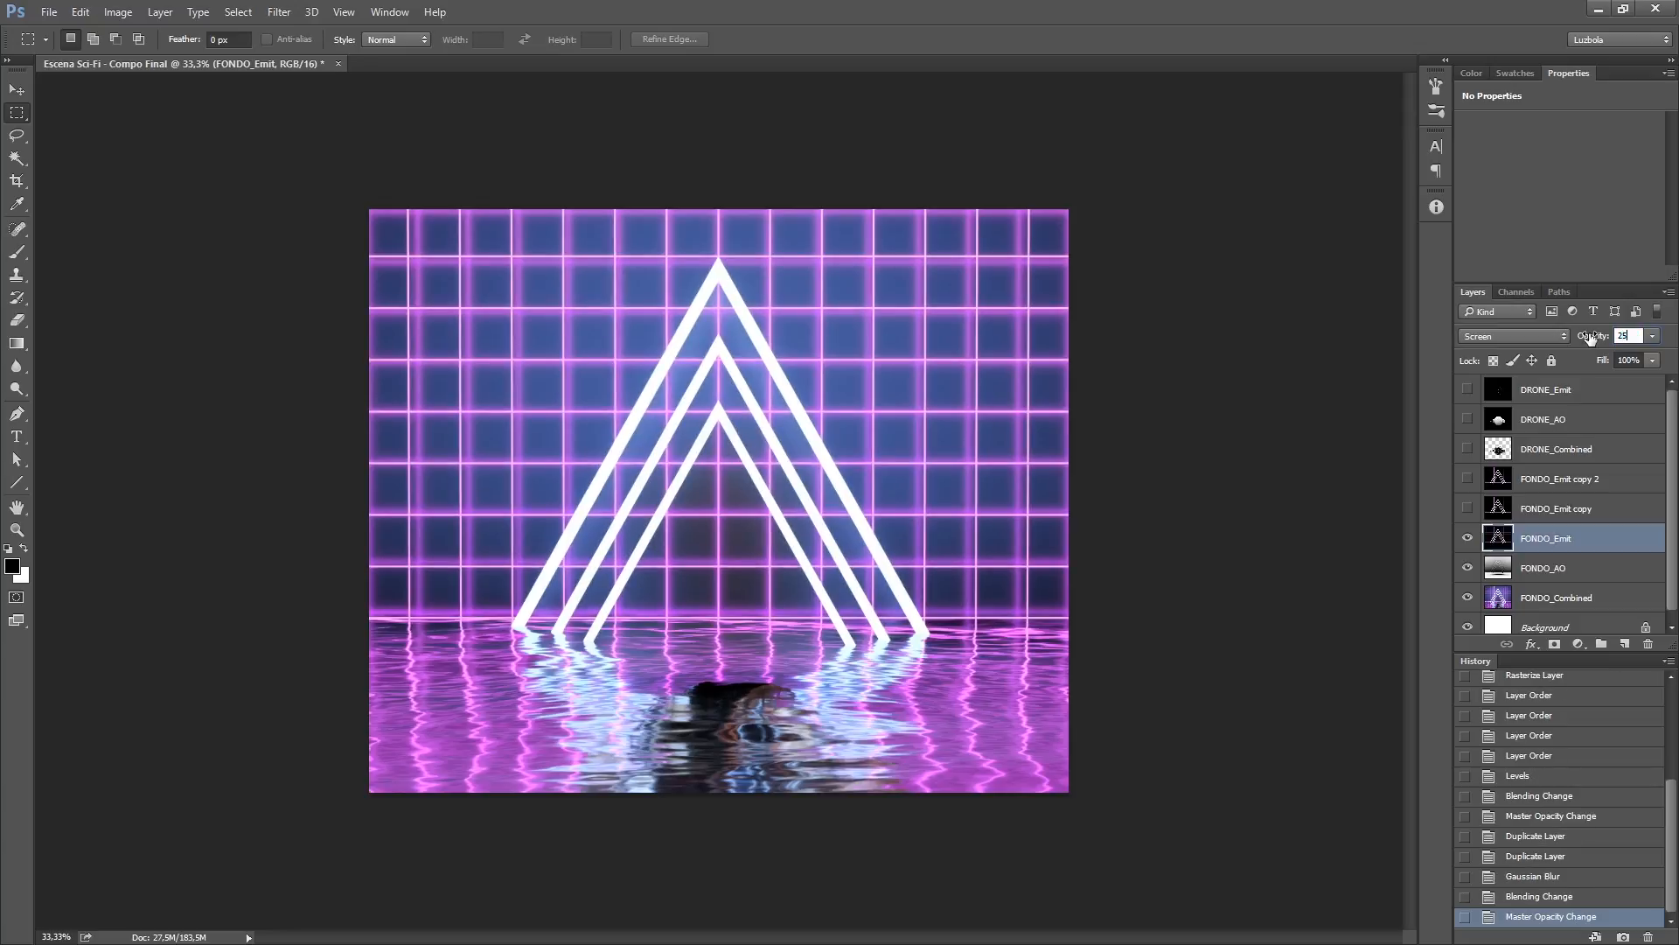
{"action": "left_click", "coordinate": [1467, 538]}
{"action": "left_click", "coordinate": [1467, 537]}
{"action": "left_click", "coordinate": [1466, 538]}
{"action": "left_click", "coordinate": [1466, 538]}
Step: Set the FONDO_Emit layer's opacity to 40%, compare the image with and without it, and leave it visible
{"action": "left_click", "coordinate": [1586, 339]}
{"action": "type", "text": "40"}
{"action": "key", "text": "Return"}
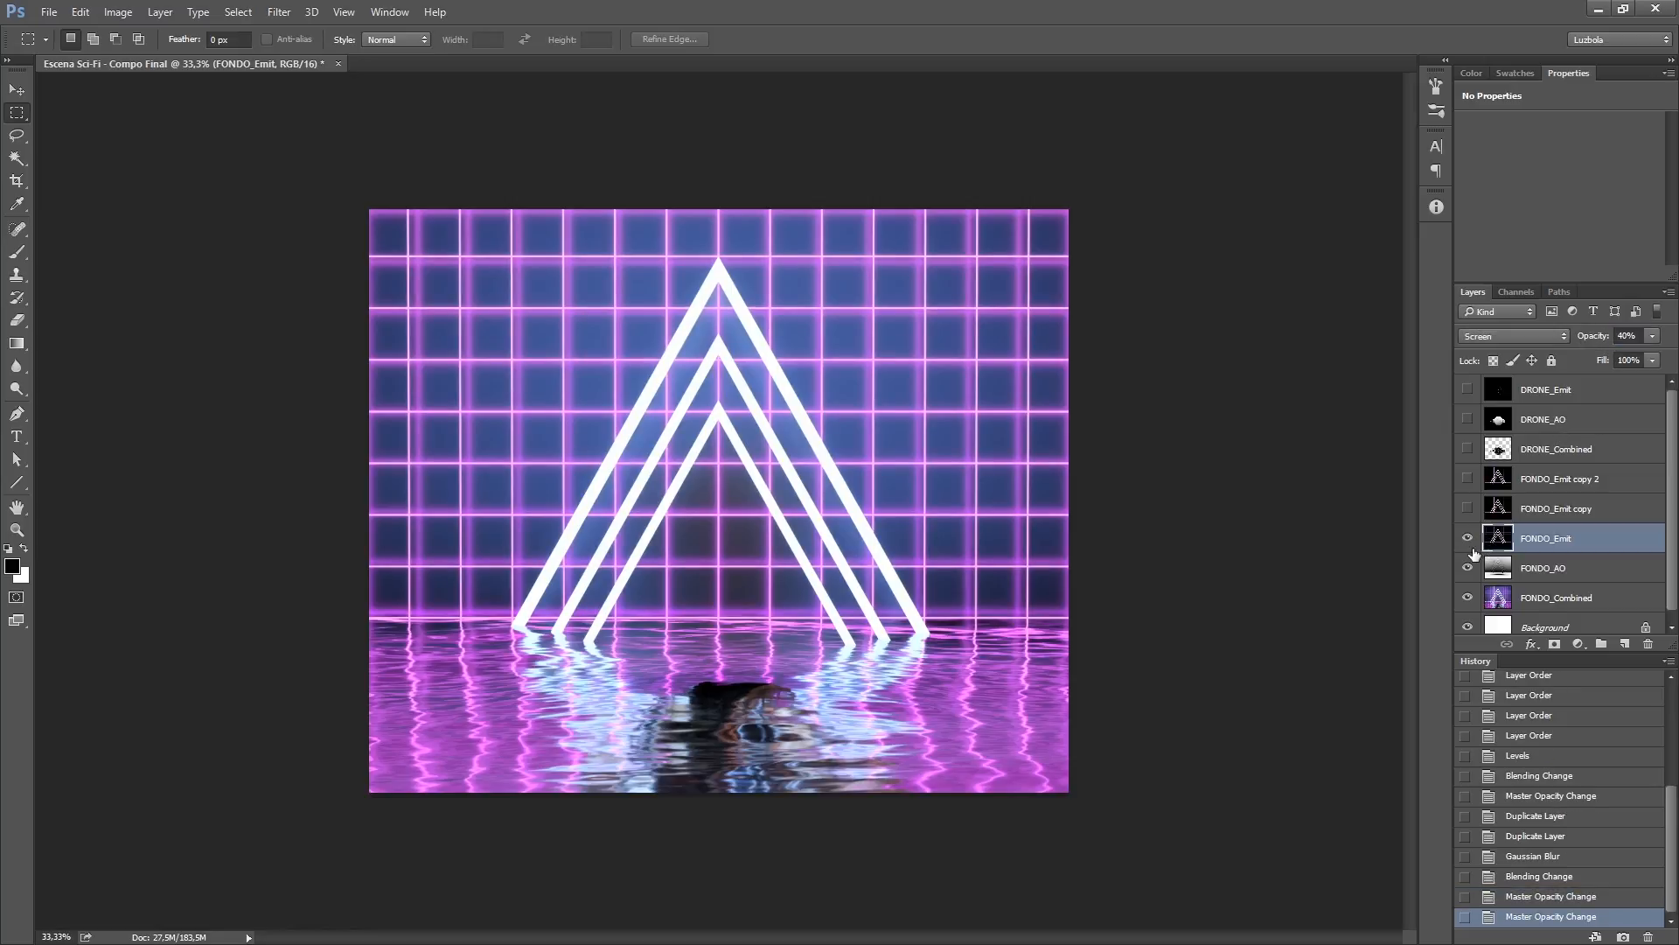
{"action": "left_click", "coordinate": [1468, 546]}
{"action": "left_click", "coordinate": [1468, 546]}
{"action": "left_click", "coordinate": [1468, 546]}
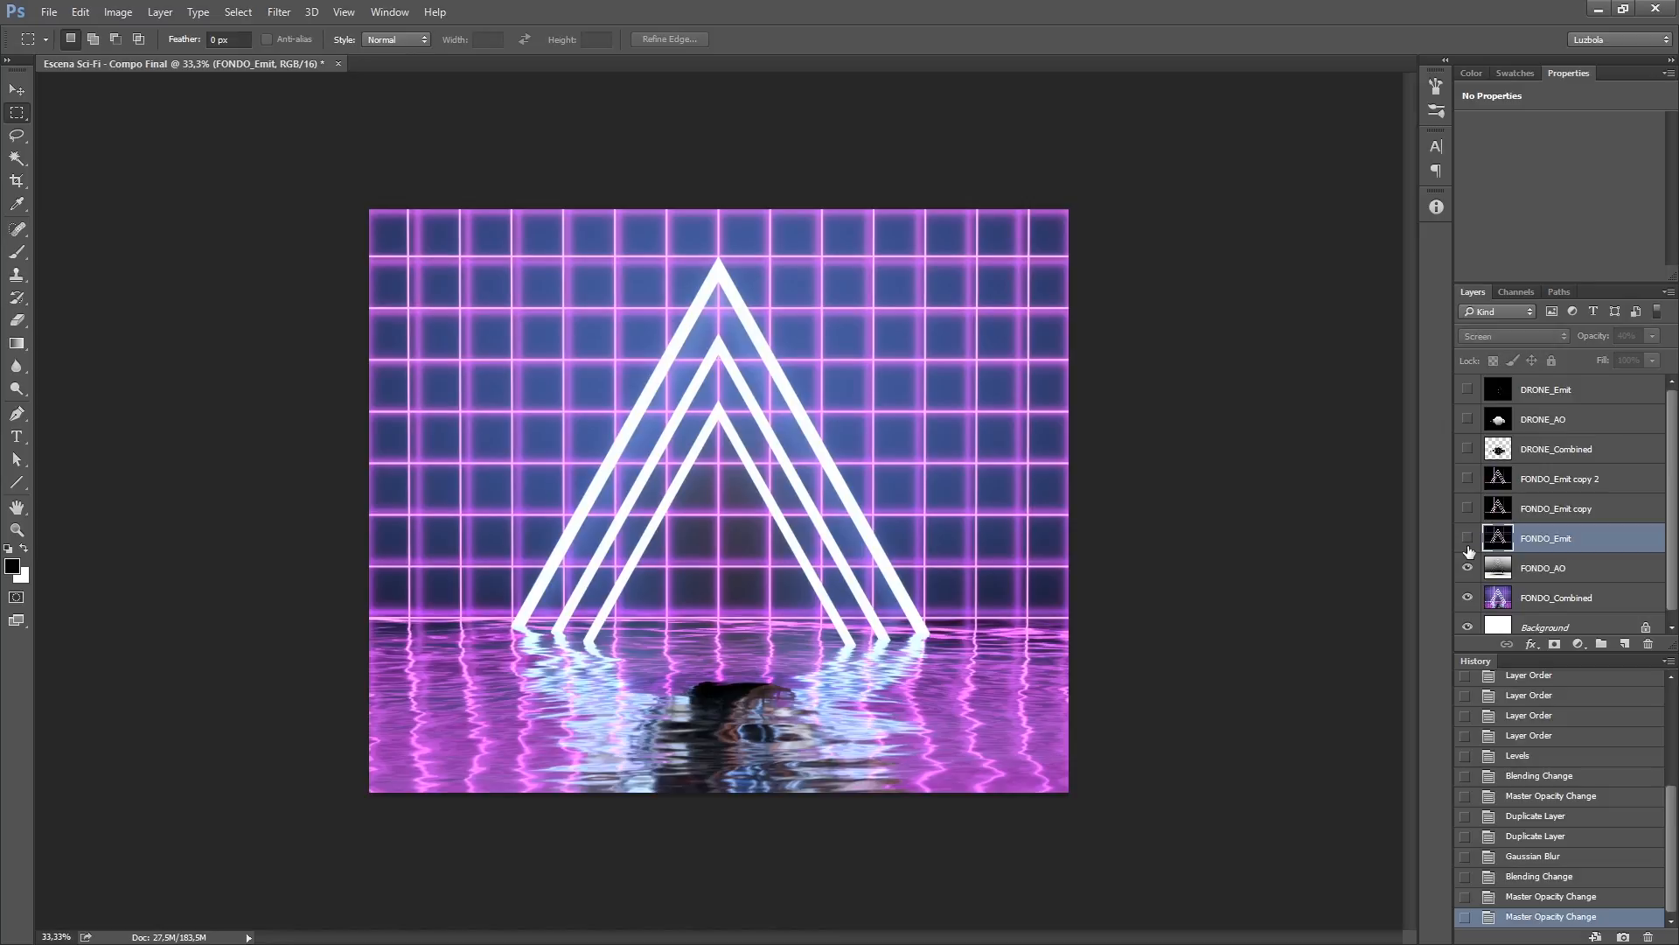
{"action": "left_click", "coordinate": [1468, 545]}
Step: Show the FONDO_Emit copy layer and apply a Gaussian Blur with a 10-pixel radius to it
{"action": "left_click", "coordinate": [1492, 515]}
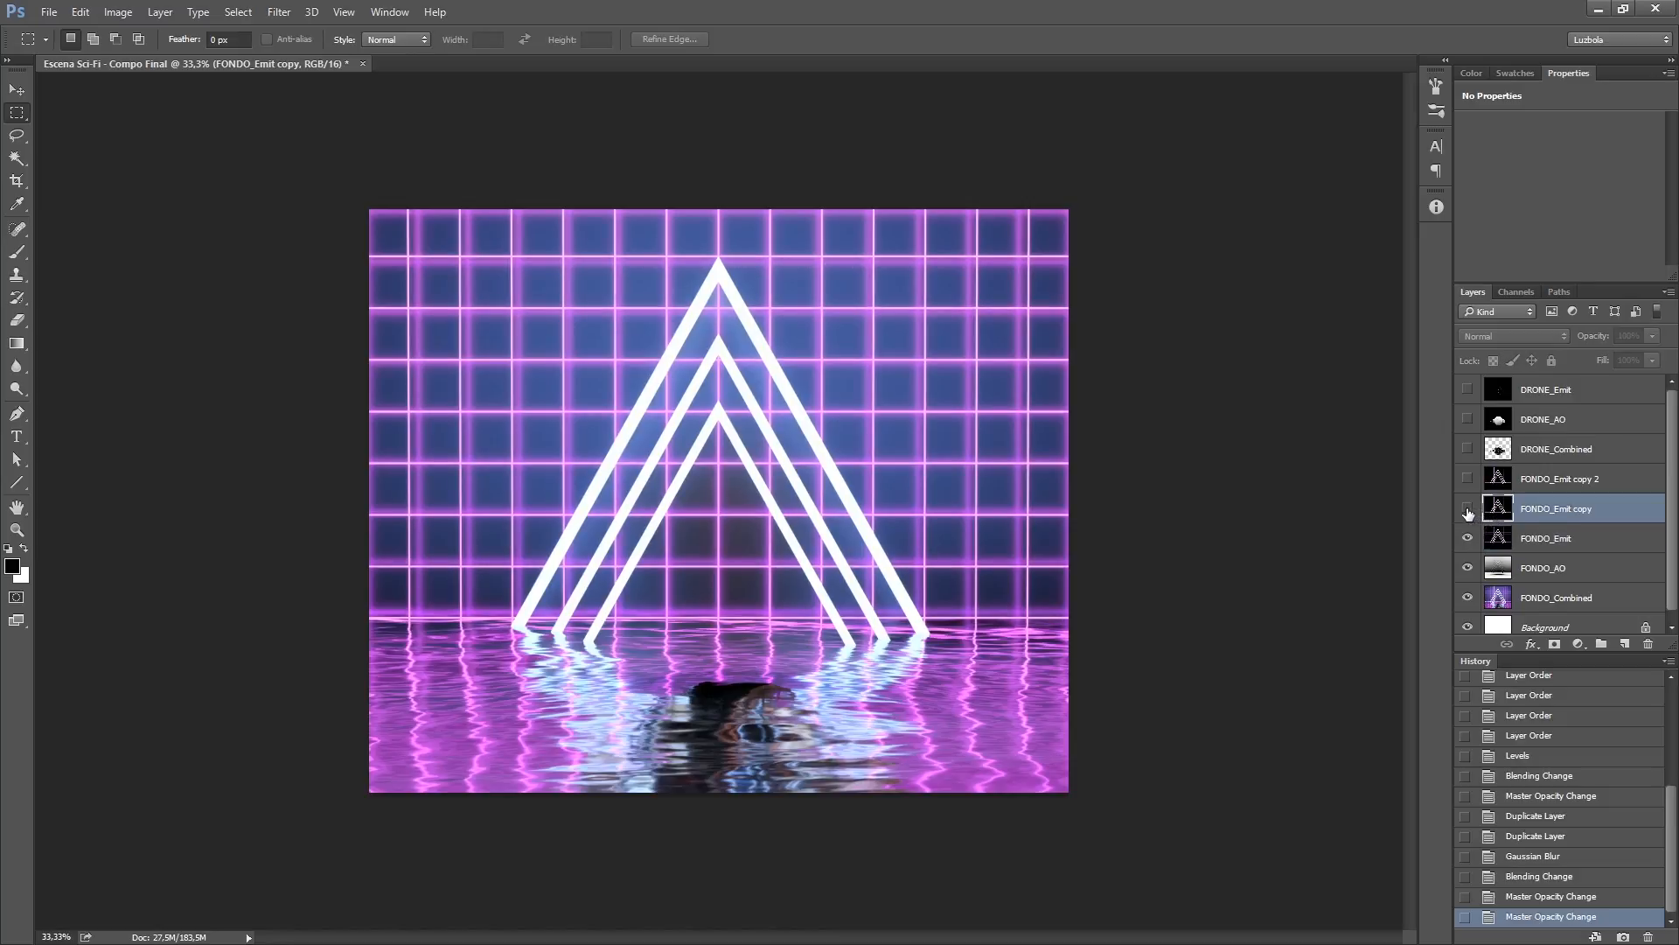
{"action": "left_click", "coordinate": [1468, 510]}
{"action": "left_click", "coordinate": [279, 12]}
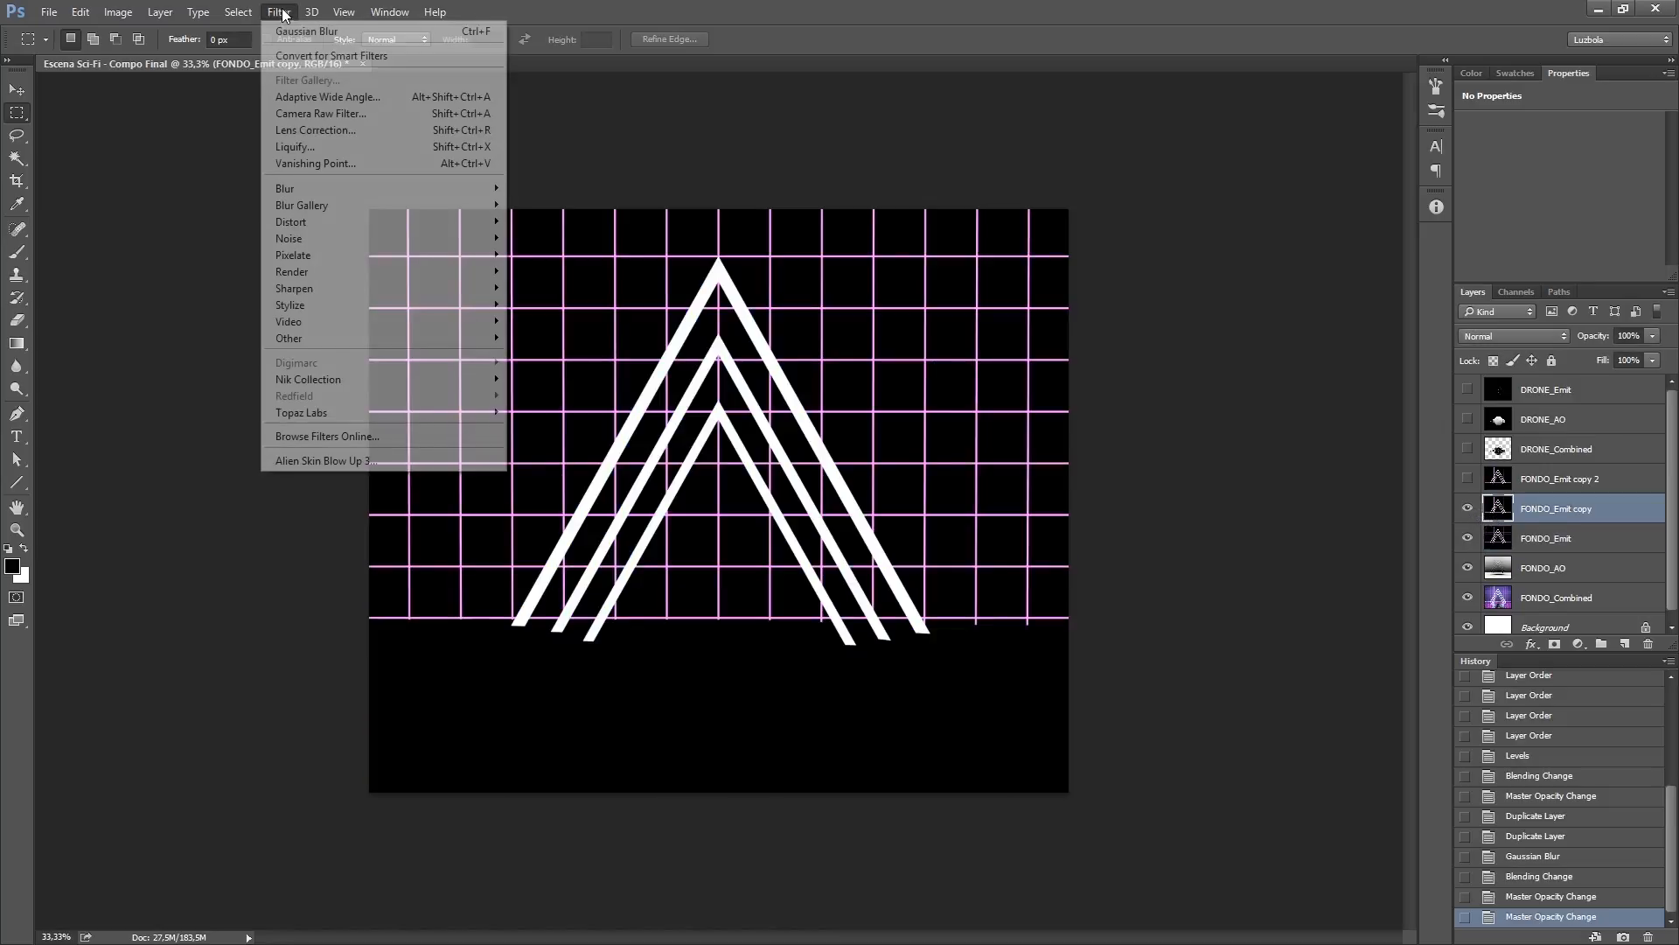
{"action": "mouse_move", "coordinate": [413, 187]}
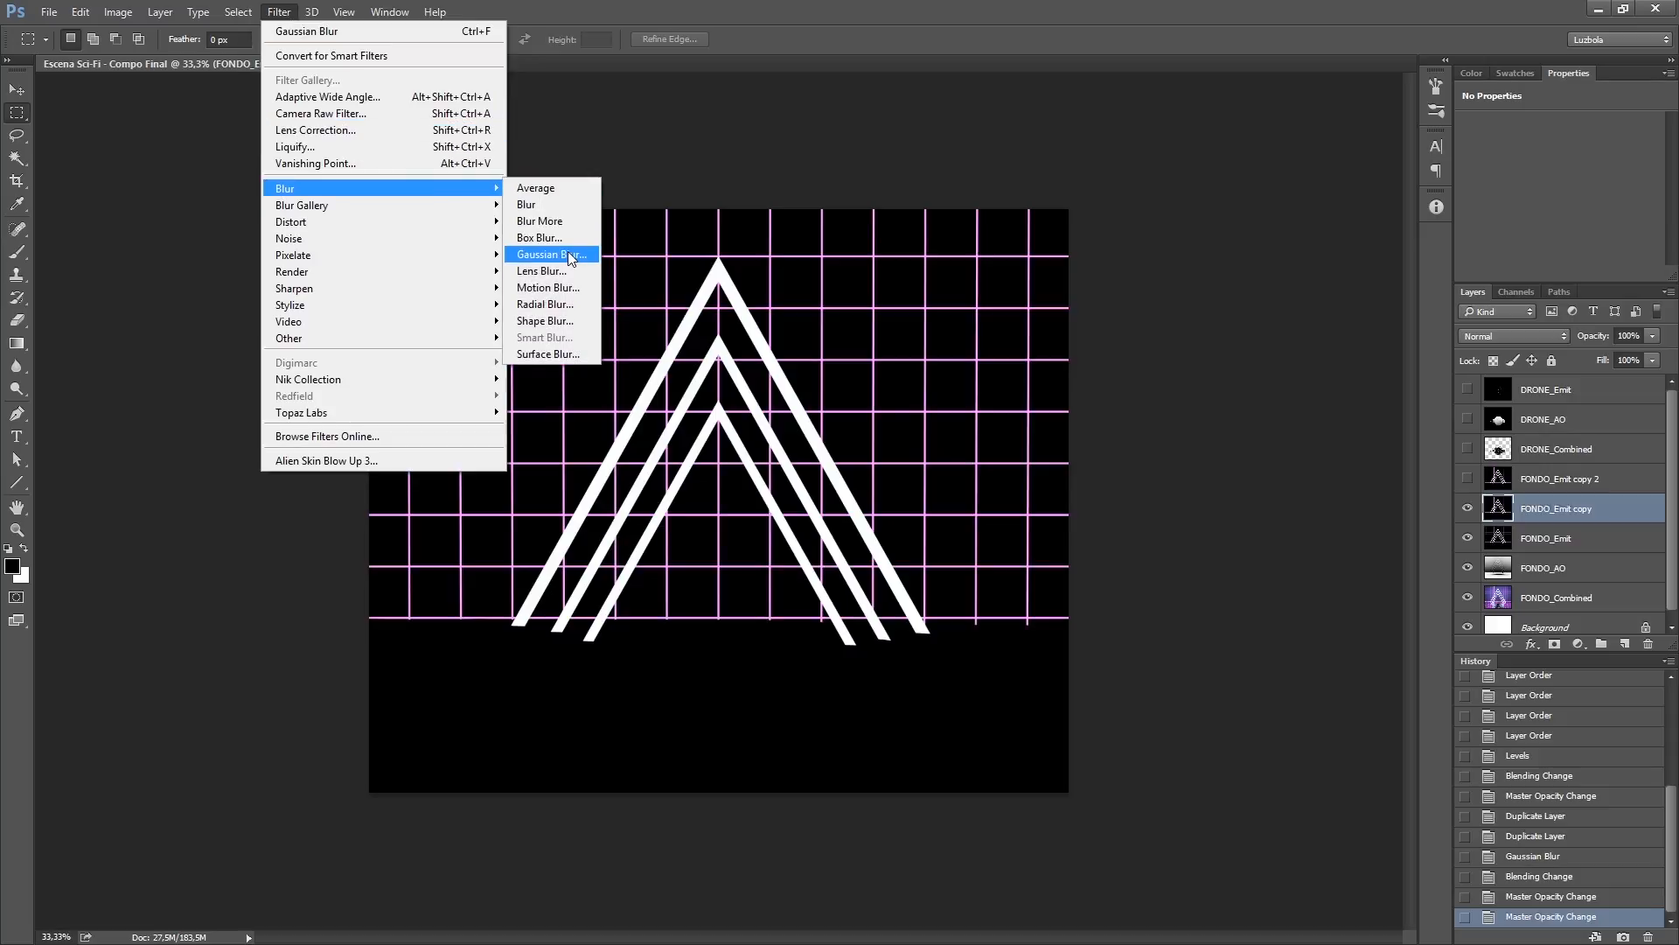
{"action": "left_click", "coordinate": [569, 255]}
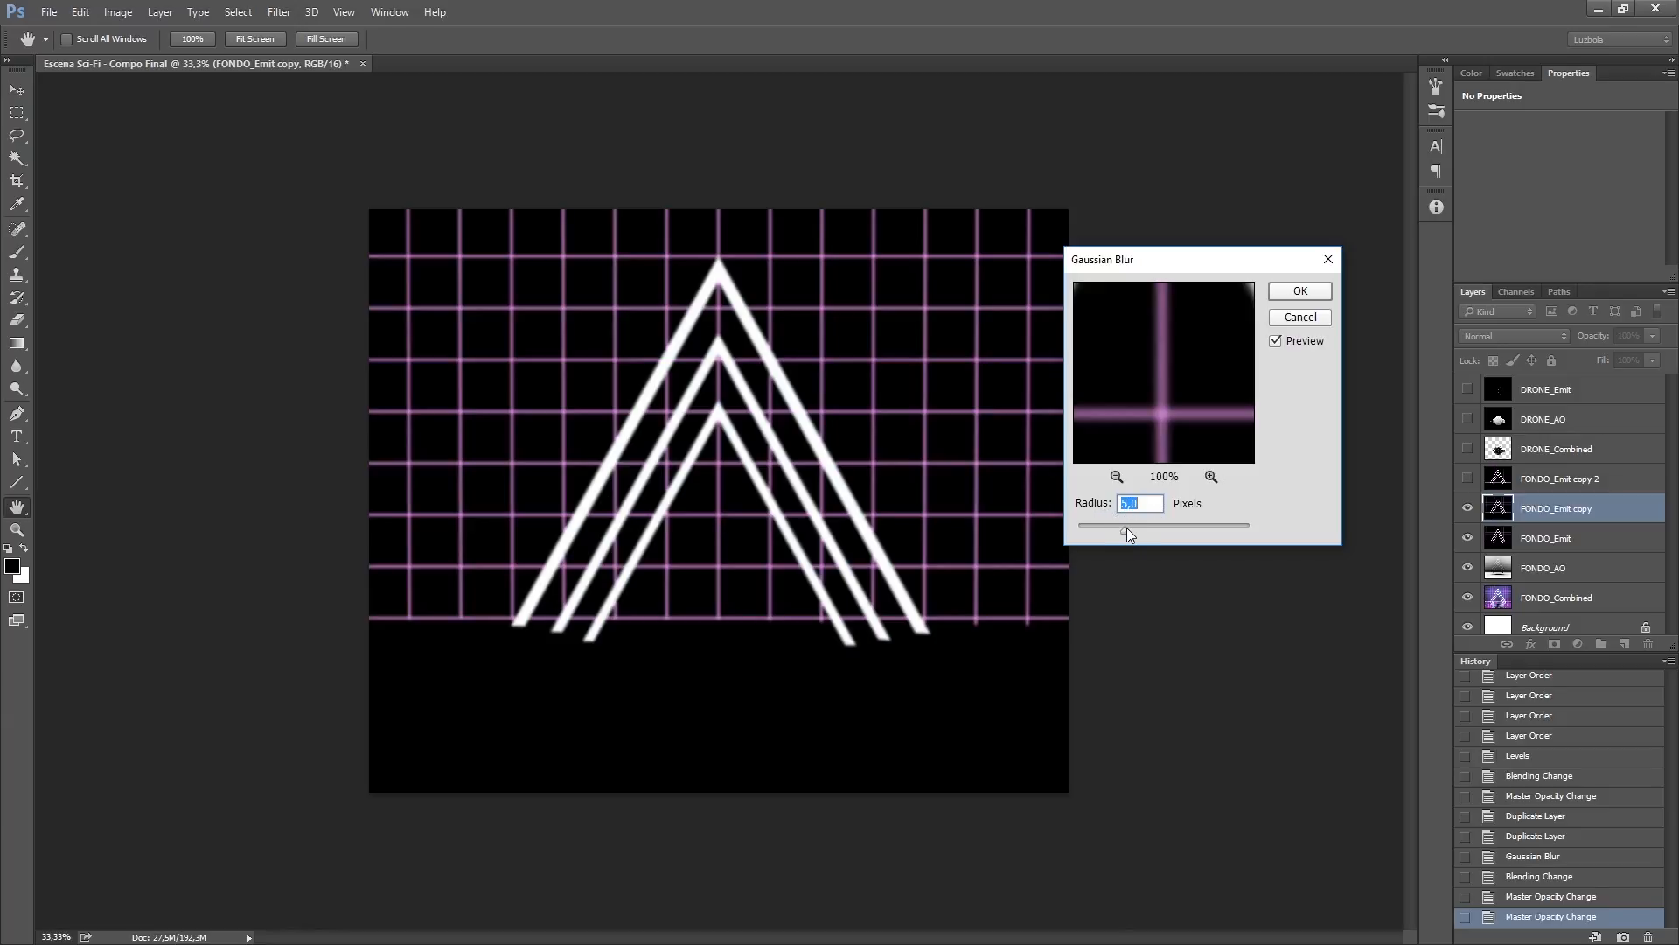
{"action": "left_click_drag", "start_coordinate": [1127, 527], "coordinate": [1147, 528]}
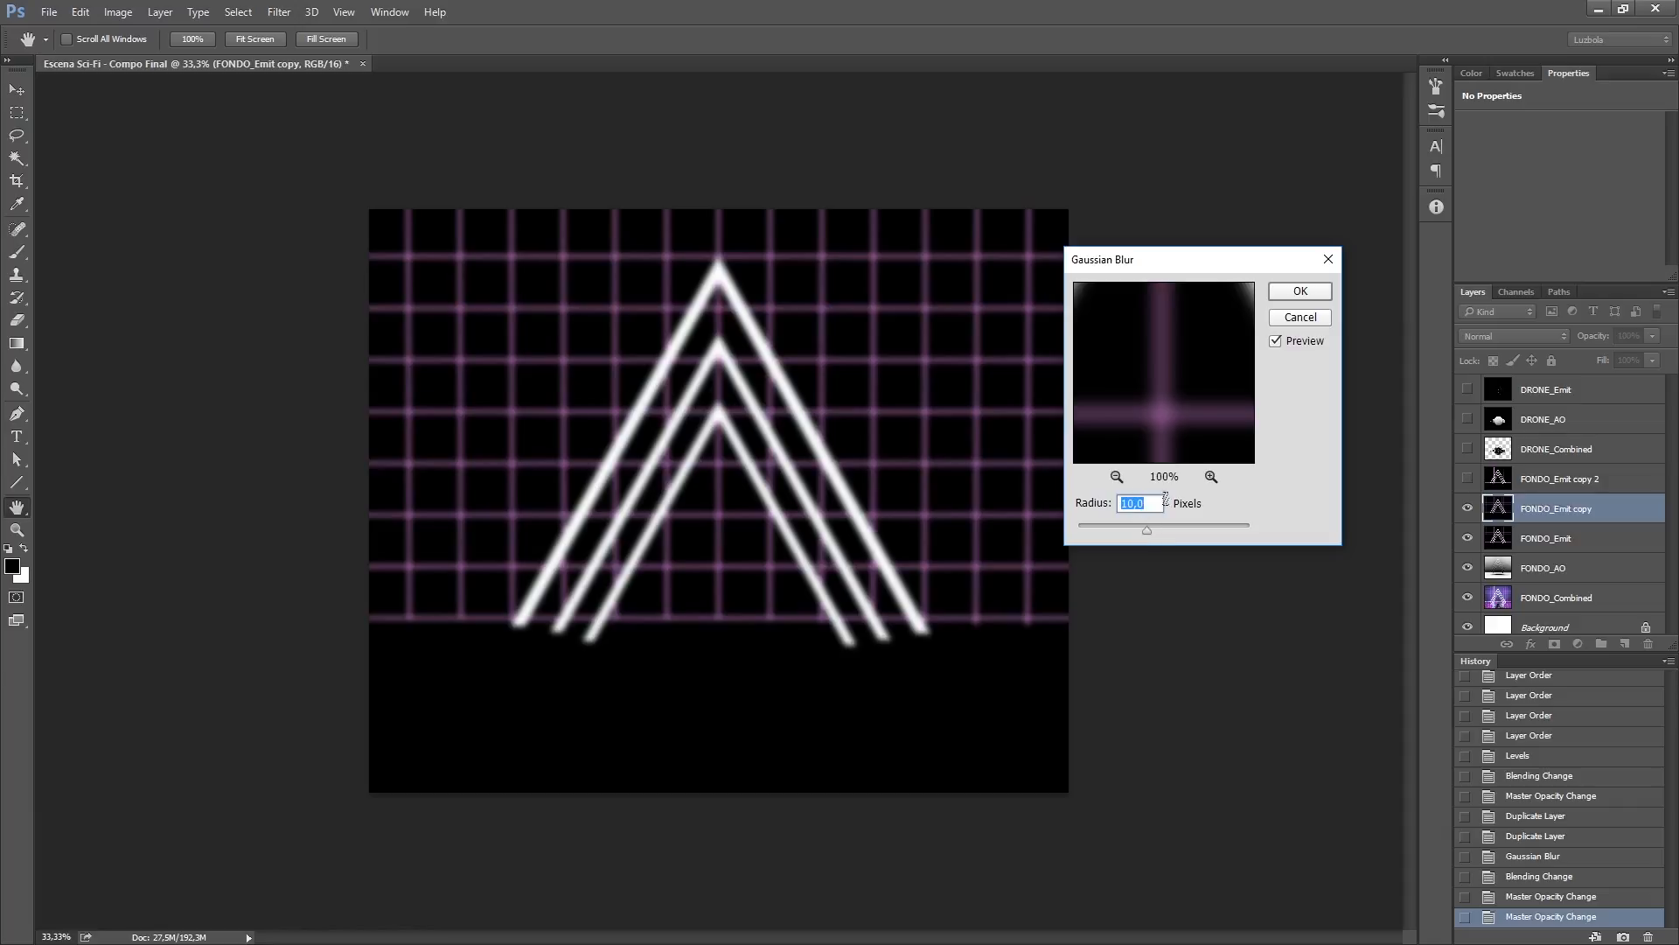
{"action": "left_click", "coordinate": [1300, 293]}
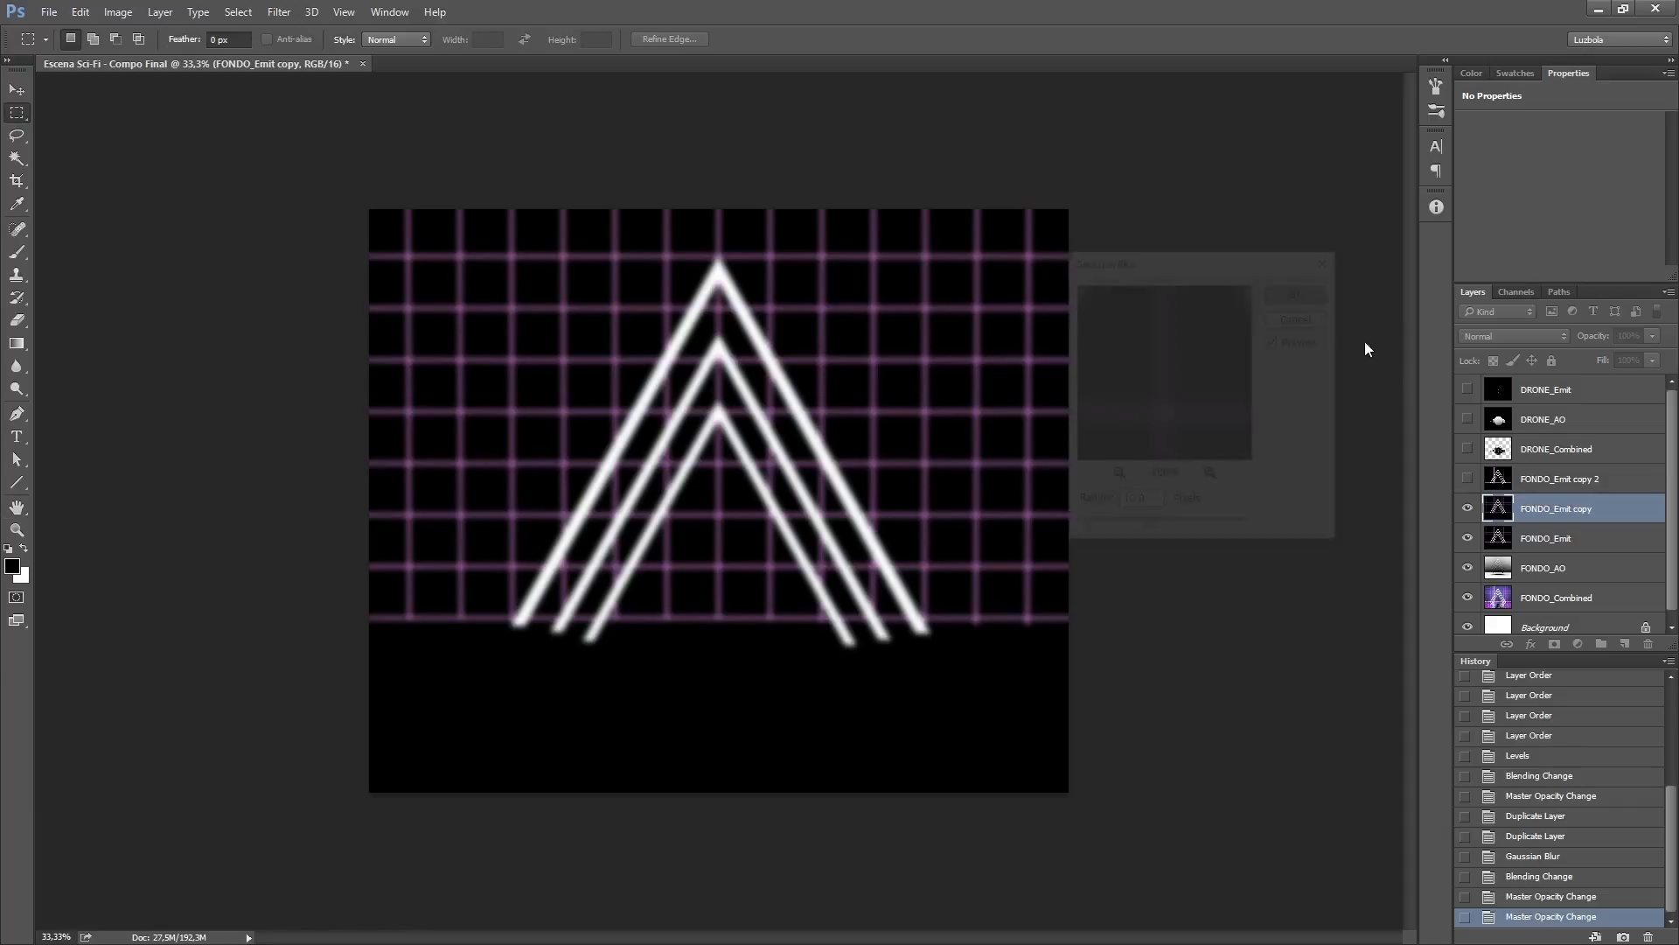
Step: Set the FONDO_Emit copy layer to Screen blending at 30% opacity
{"action": "left_click", "coordinate": [1485, 337]}
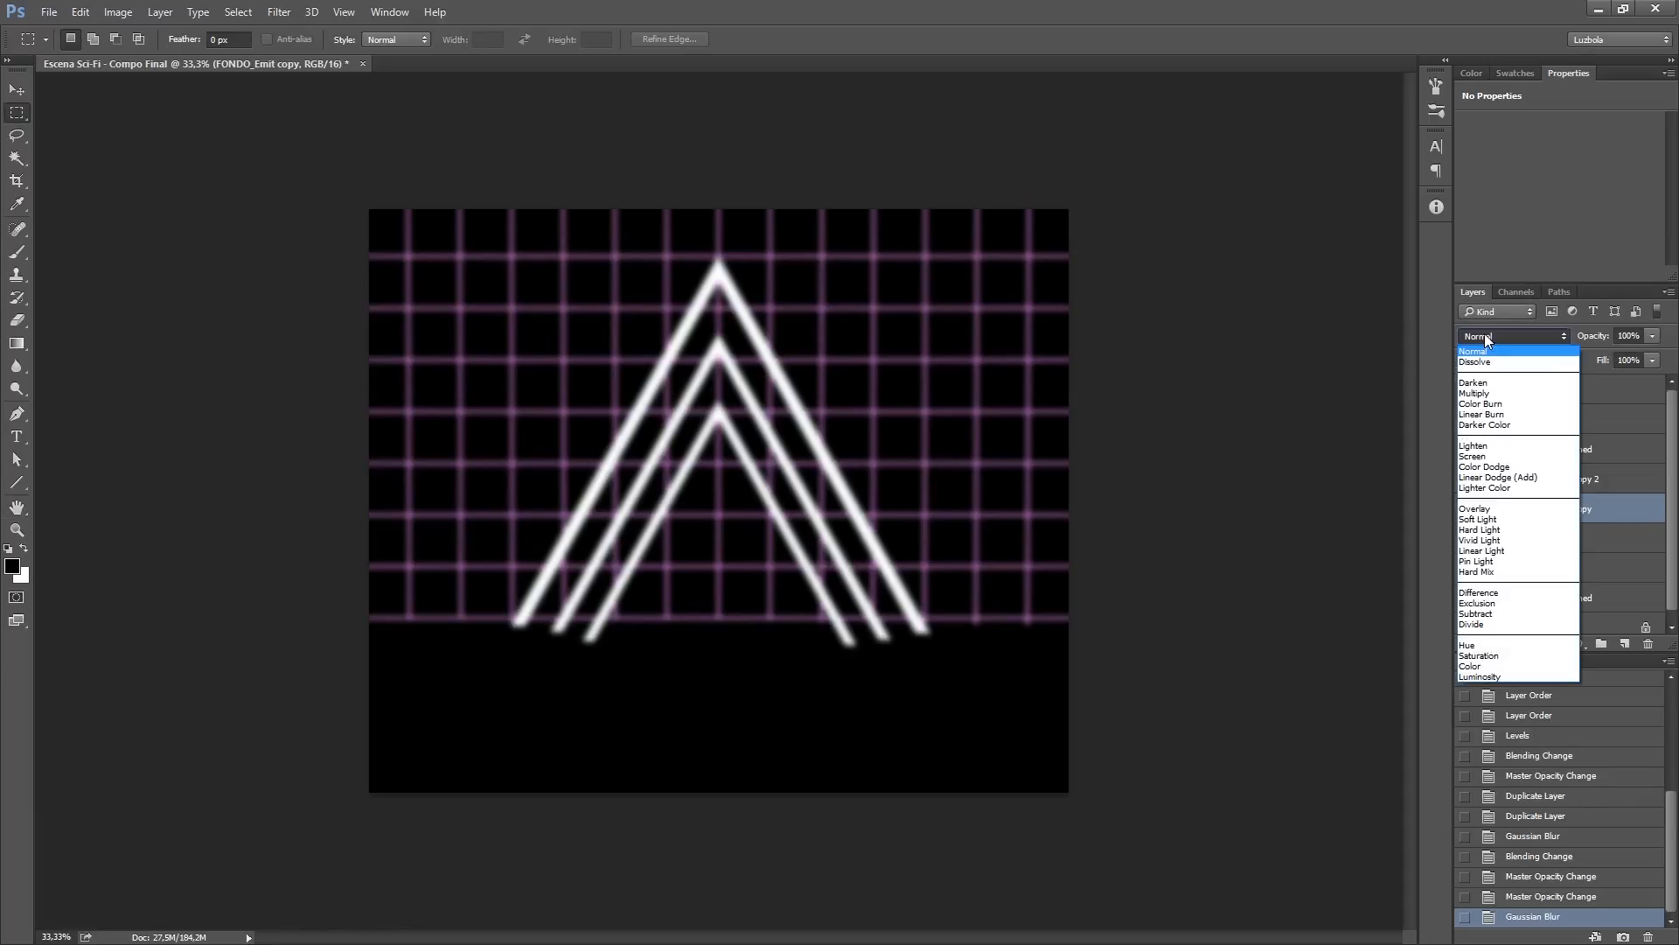
{"action": "left_click", "coordinate": [1474, 456]}
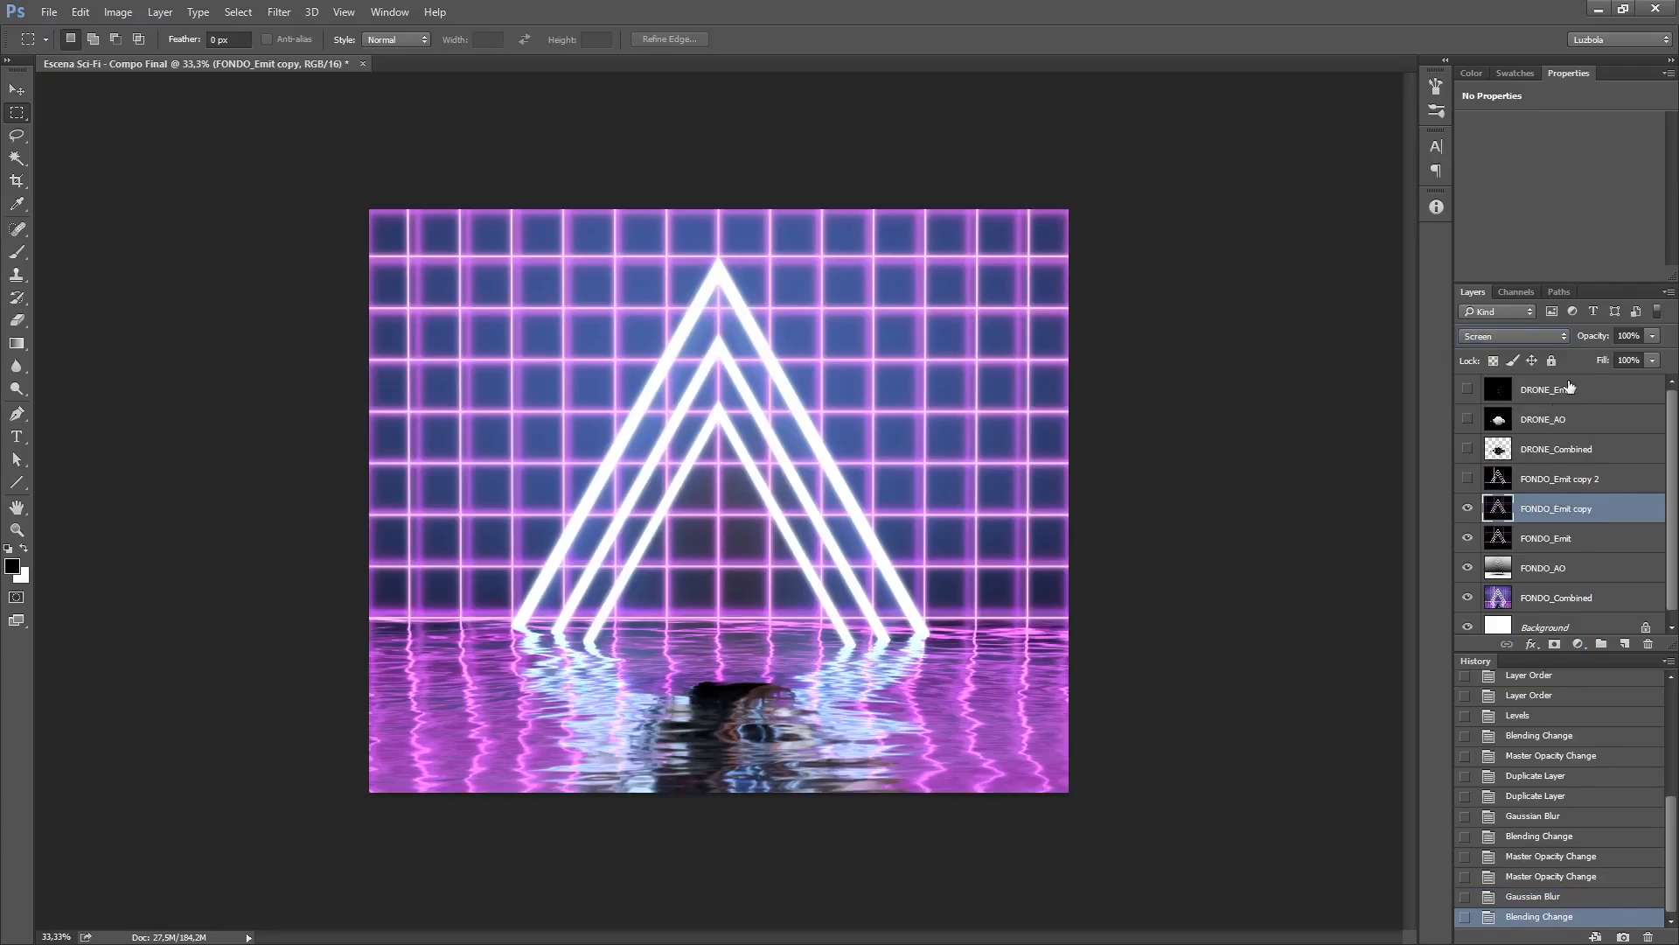
{"action": "left_click", "coordinate": [1594, 340]}
{"action": "type", "text": "30"}
{"action": "key", "text": "Return"}
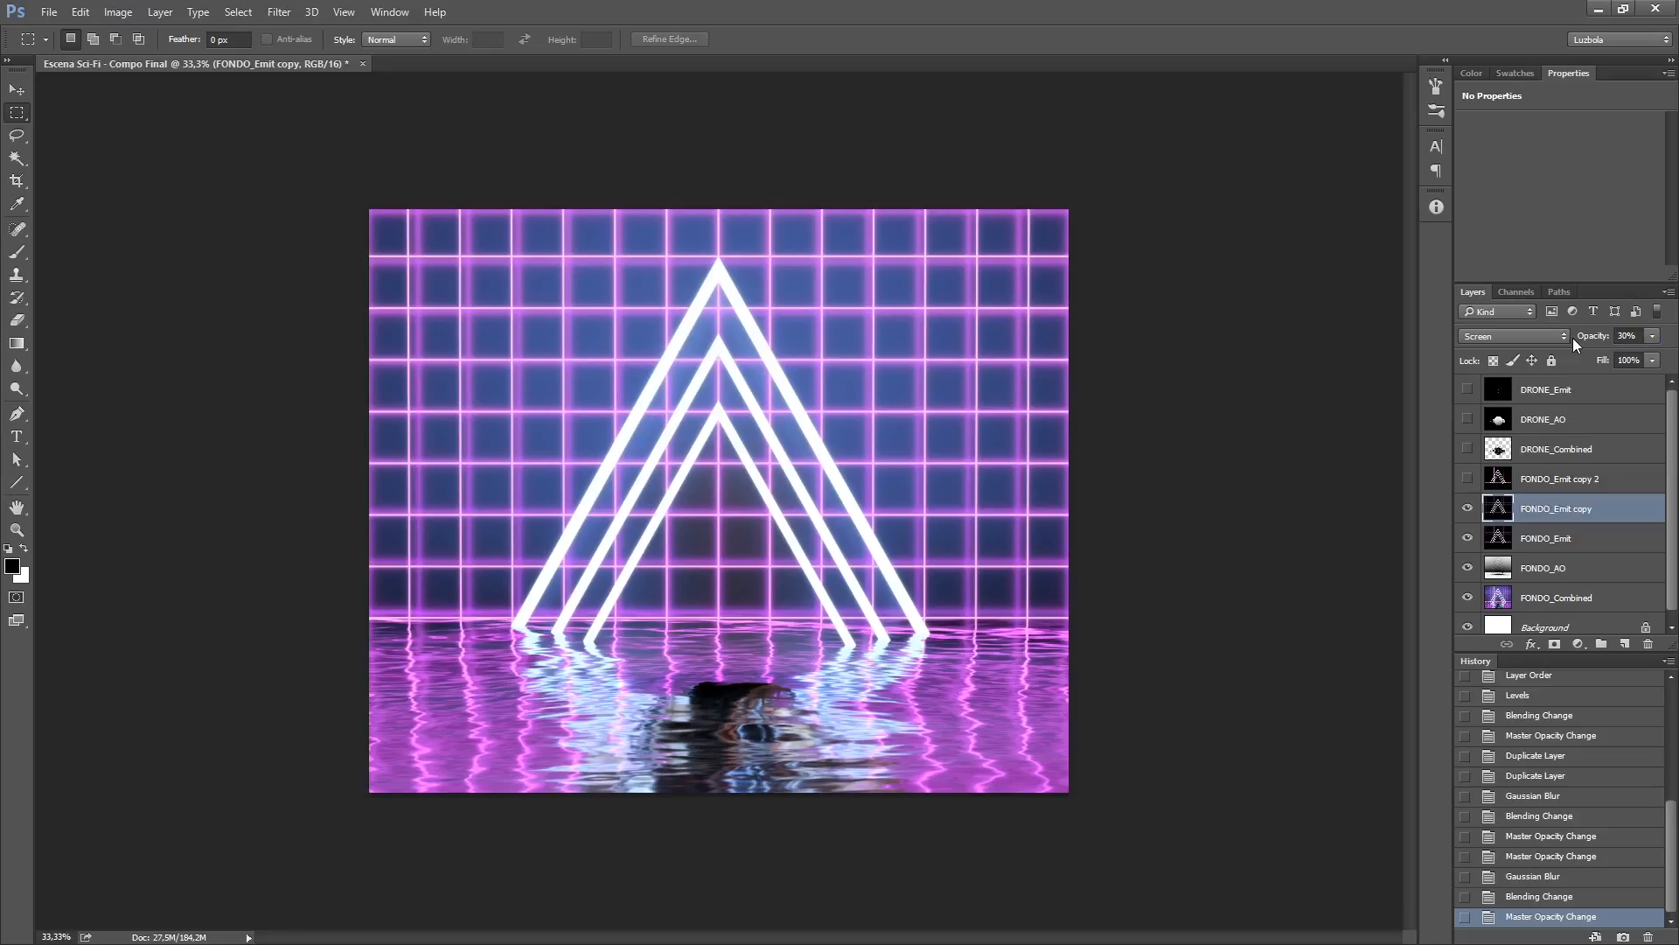
Step: Show the FONDO_Emit copy 2 layer and apply a Gaussian Blur with a 35-pixel radius to it
{"action": "left_click", "coordinate": [1468, 480]}
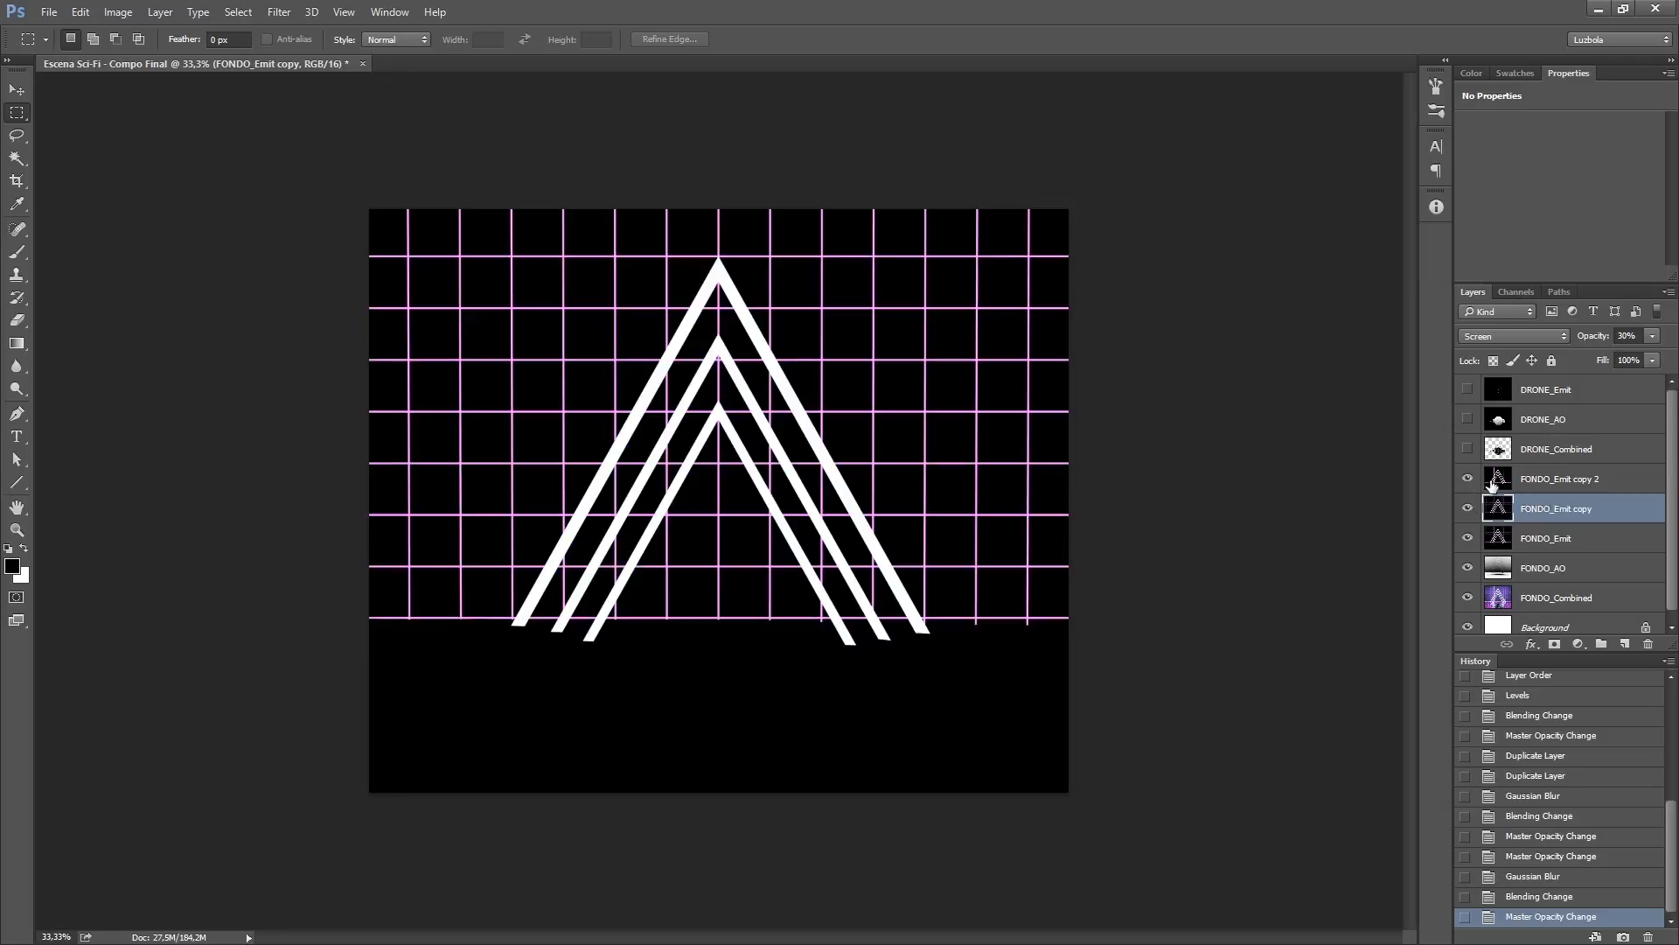
{"action": "left_click", "coordinate": [1492, 483]}
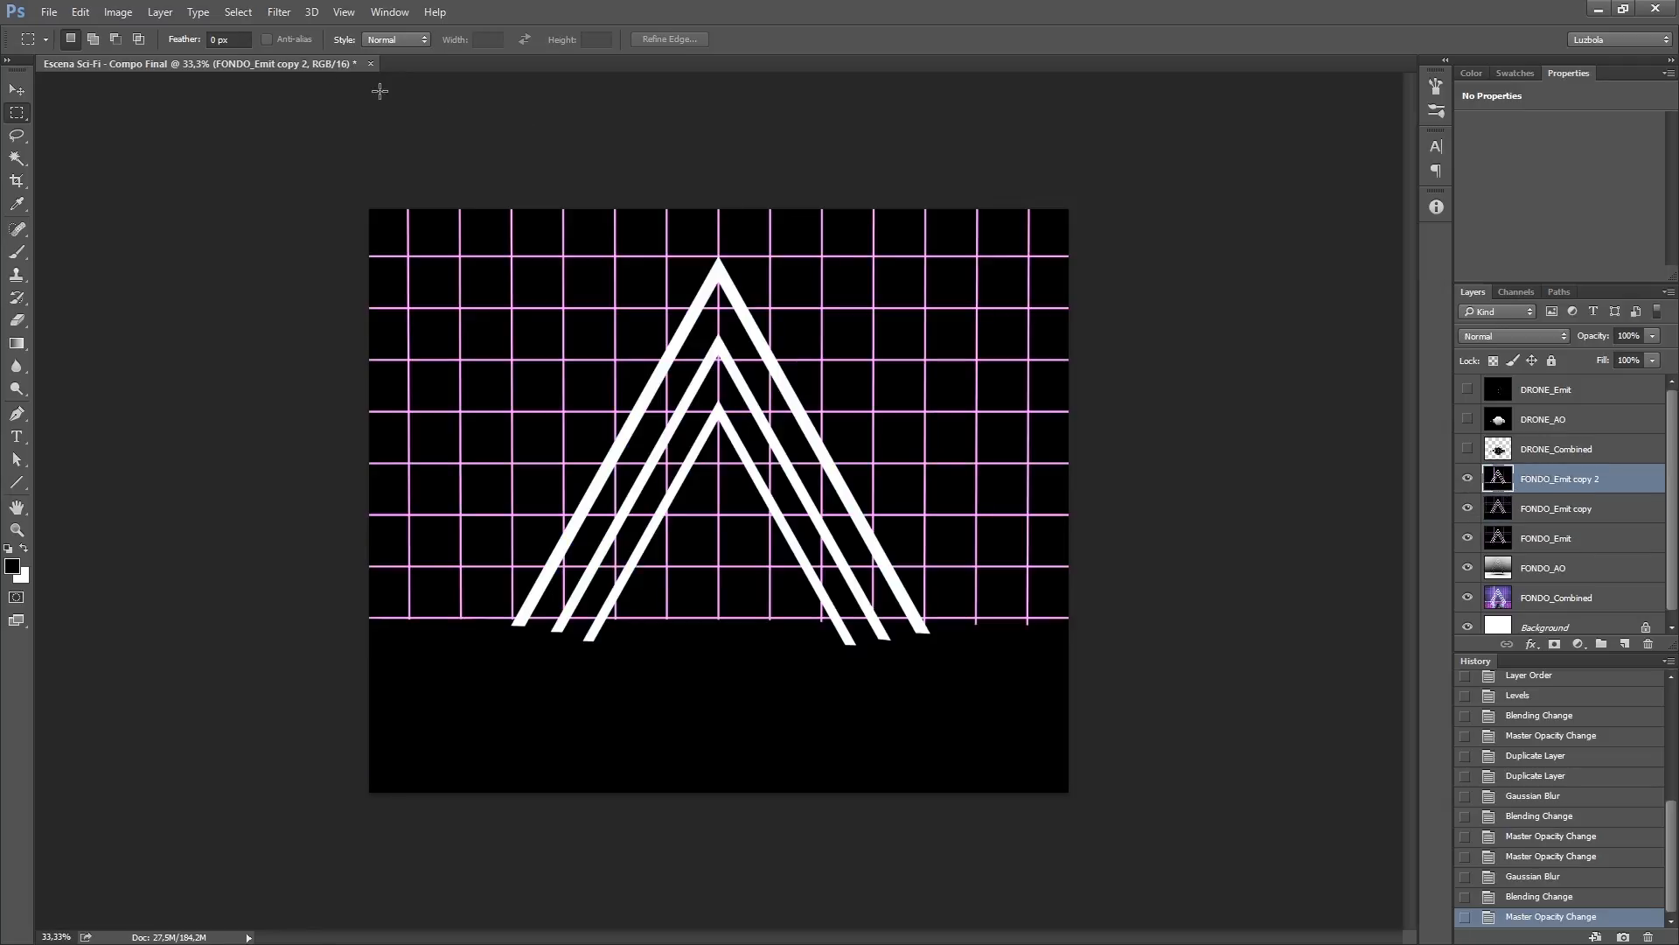
{"action": "left_click", "coordinate": [279, 11]}
{"action": "mouse_move", "coordinate": [417, 191]}
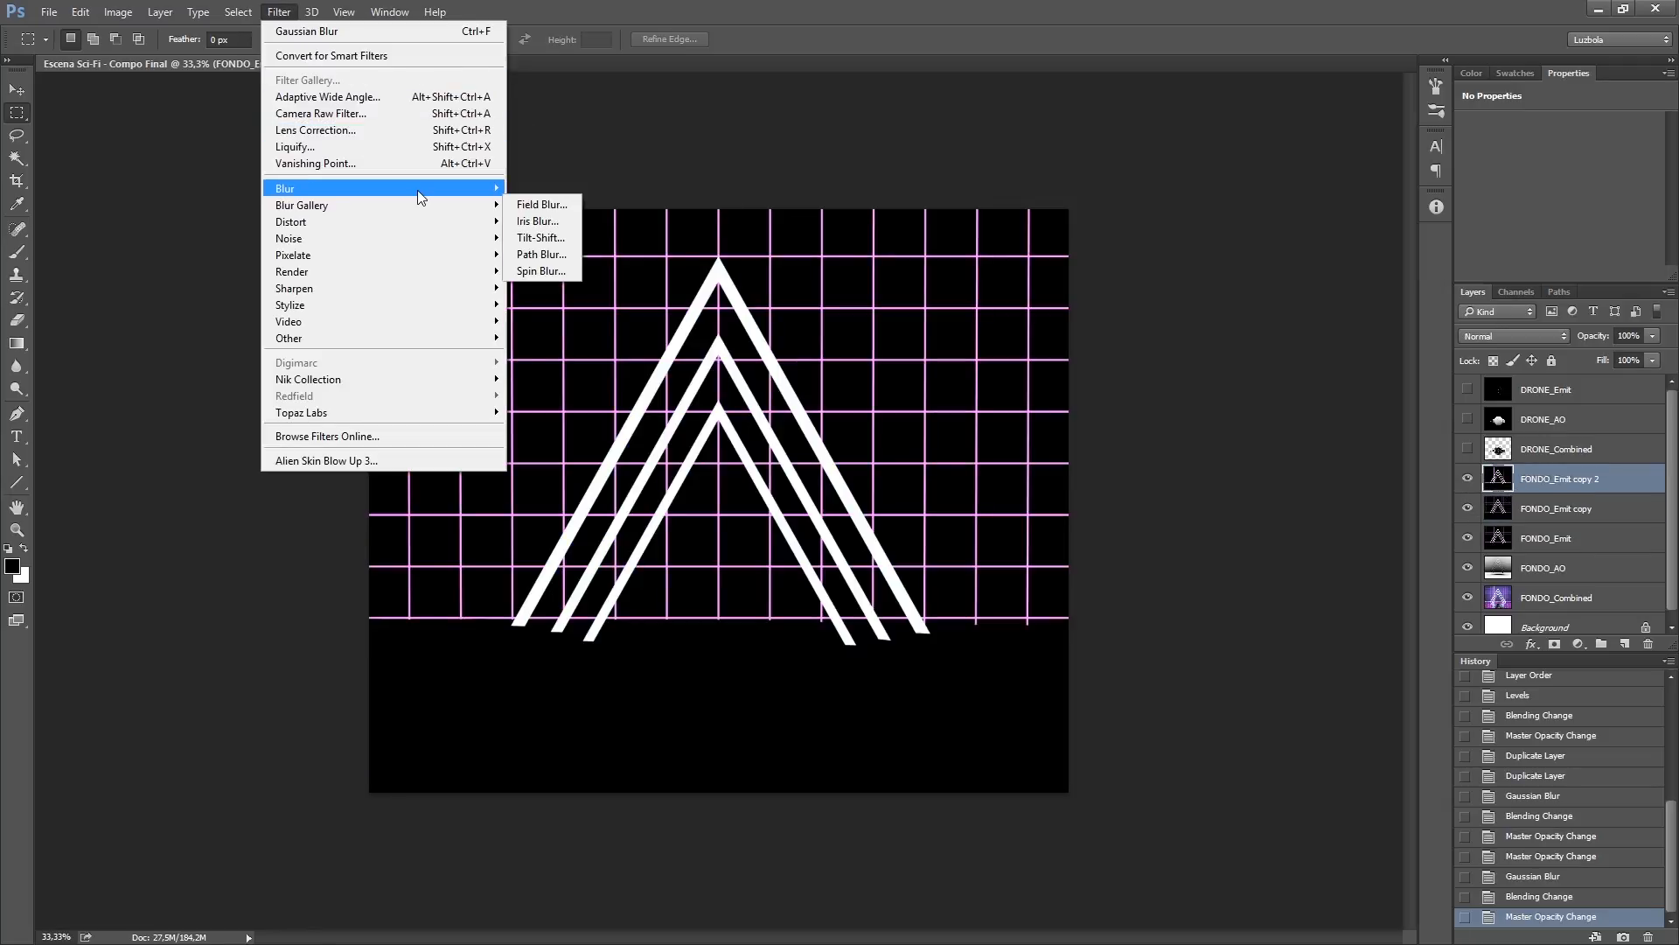
{"action": "left_click", "coordinate": [542, 255]}
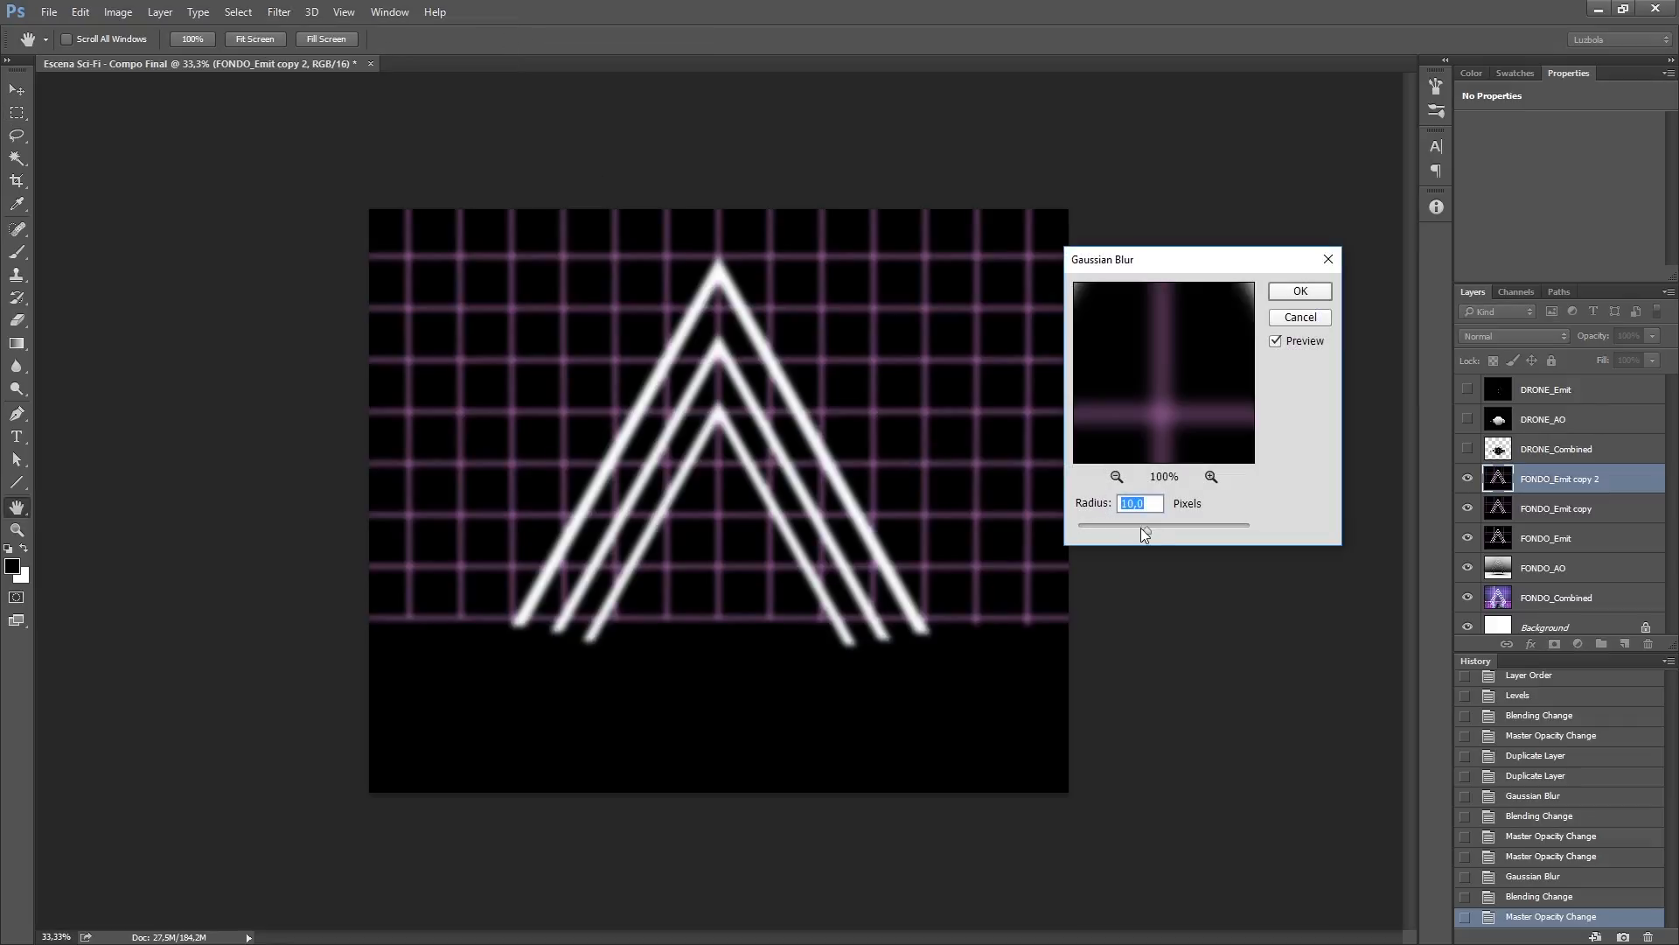
{"action": "left_click_drag", "start_coordinate": [1152, 528], "coordinate": [1162, 529]}
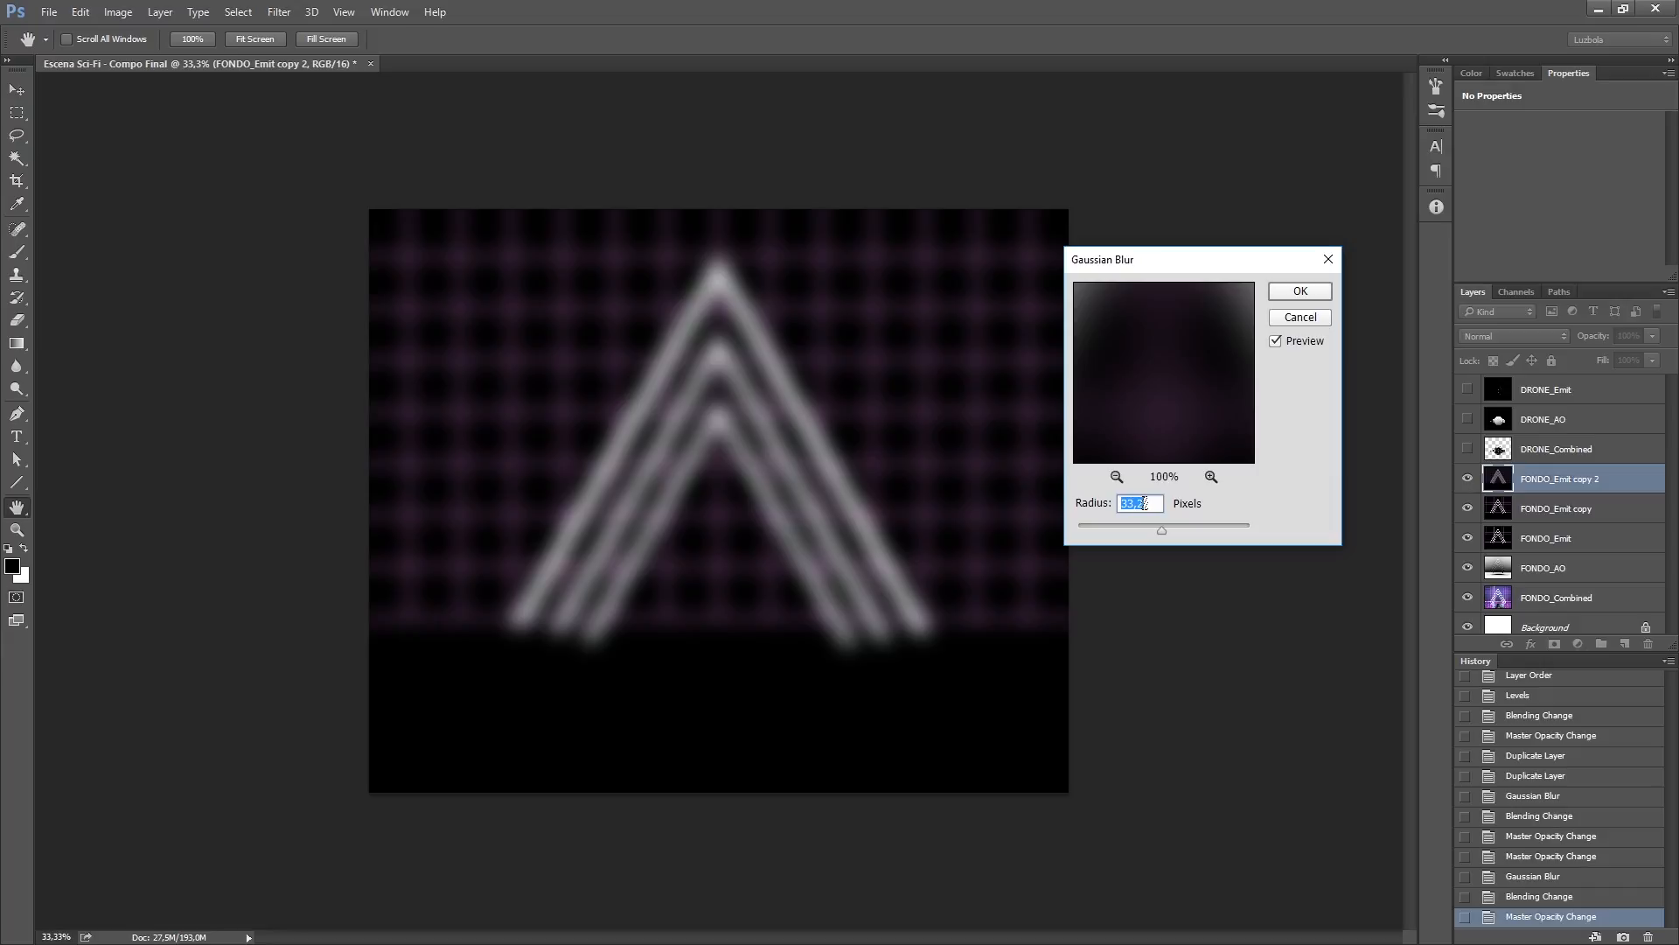
{"action": "type", "text": "35"}
{"action": "key", "text": "Return"}
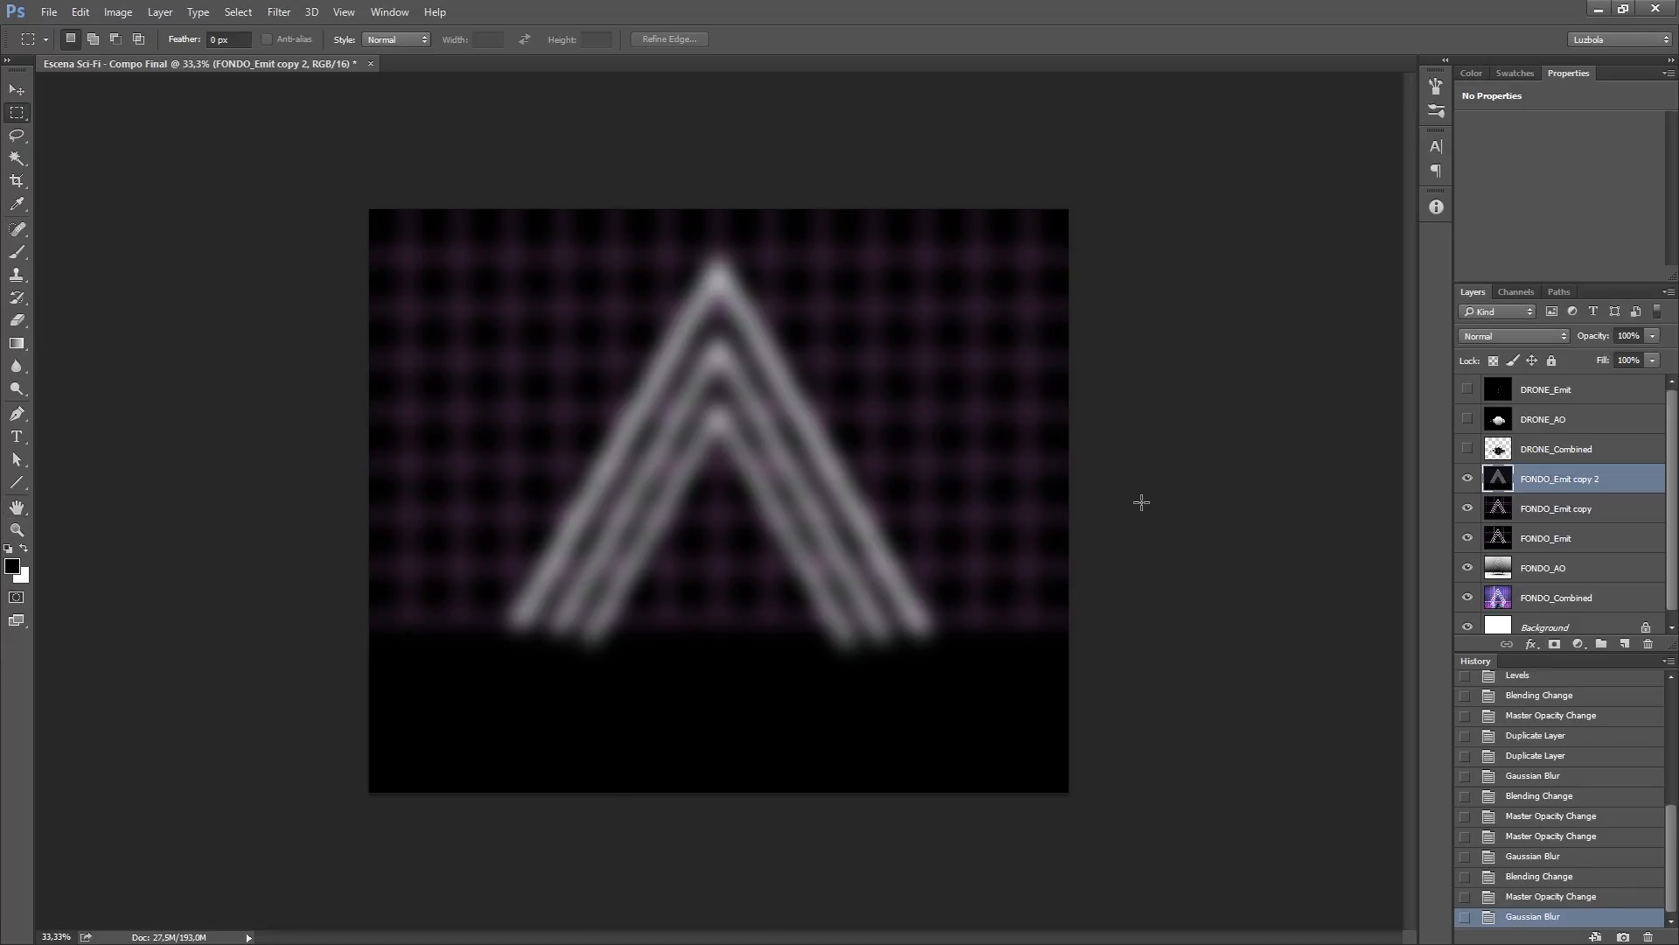
Step: Set the FONDO_Emit copy 2 layer to Screen blending at 25% opacity
{"action": "left_click", "coordinate": [1470, 338]}
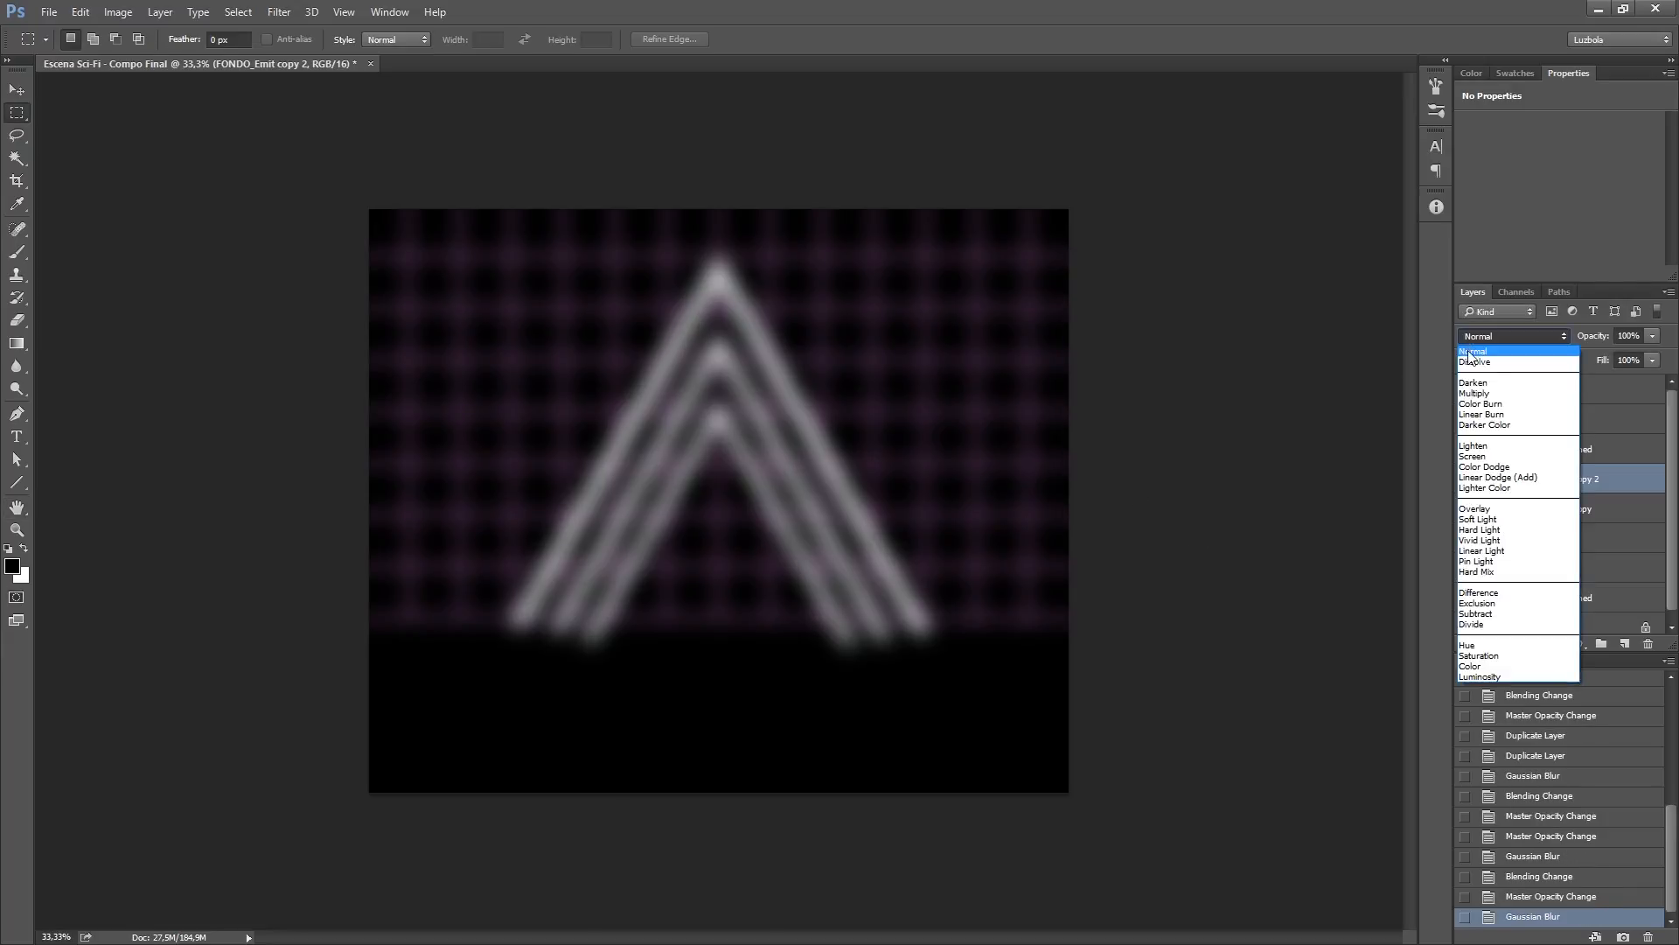
{"action": "left_click", "coordinate": [1523, 429]}
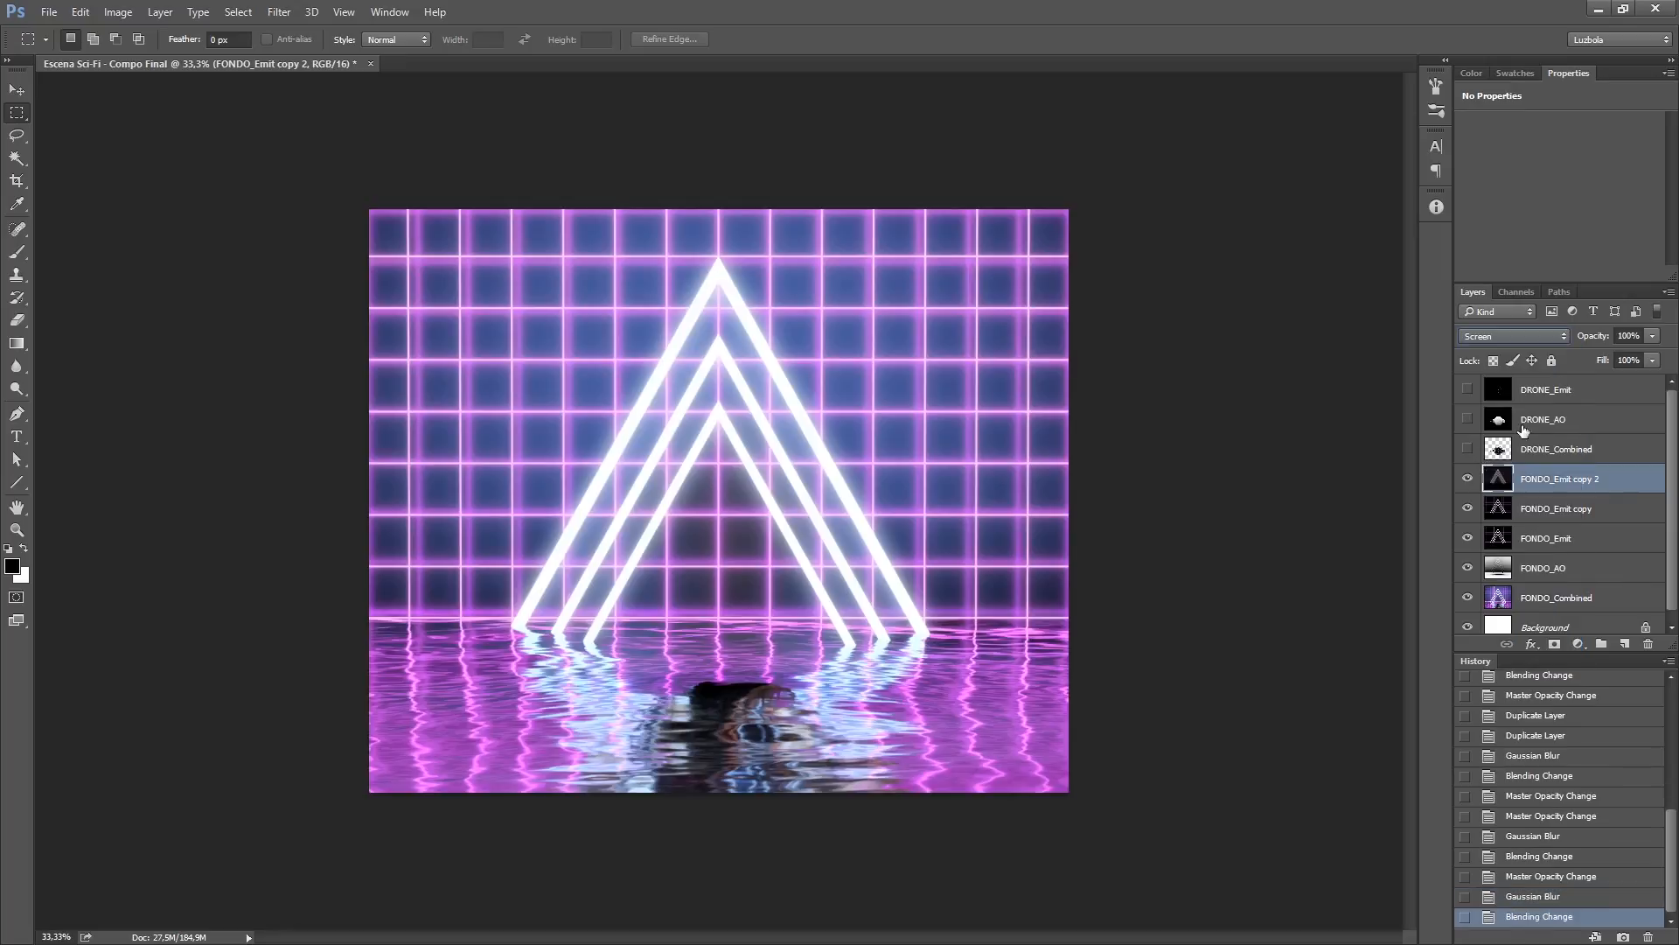
{"action": "left_click", "coordinate": [1594, 339]}
{"action": "type", "text": "25"}
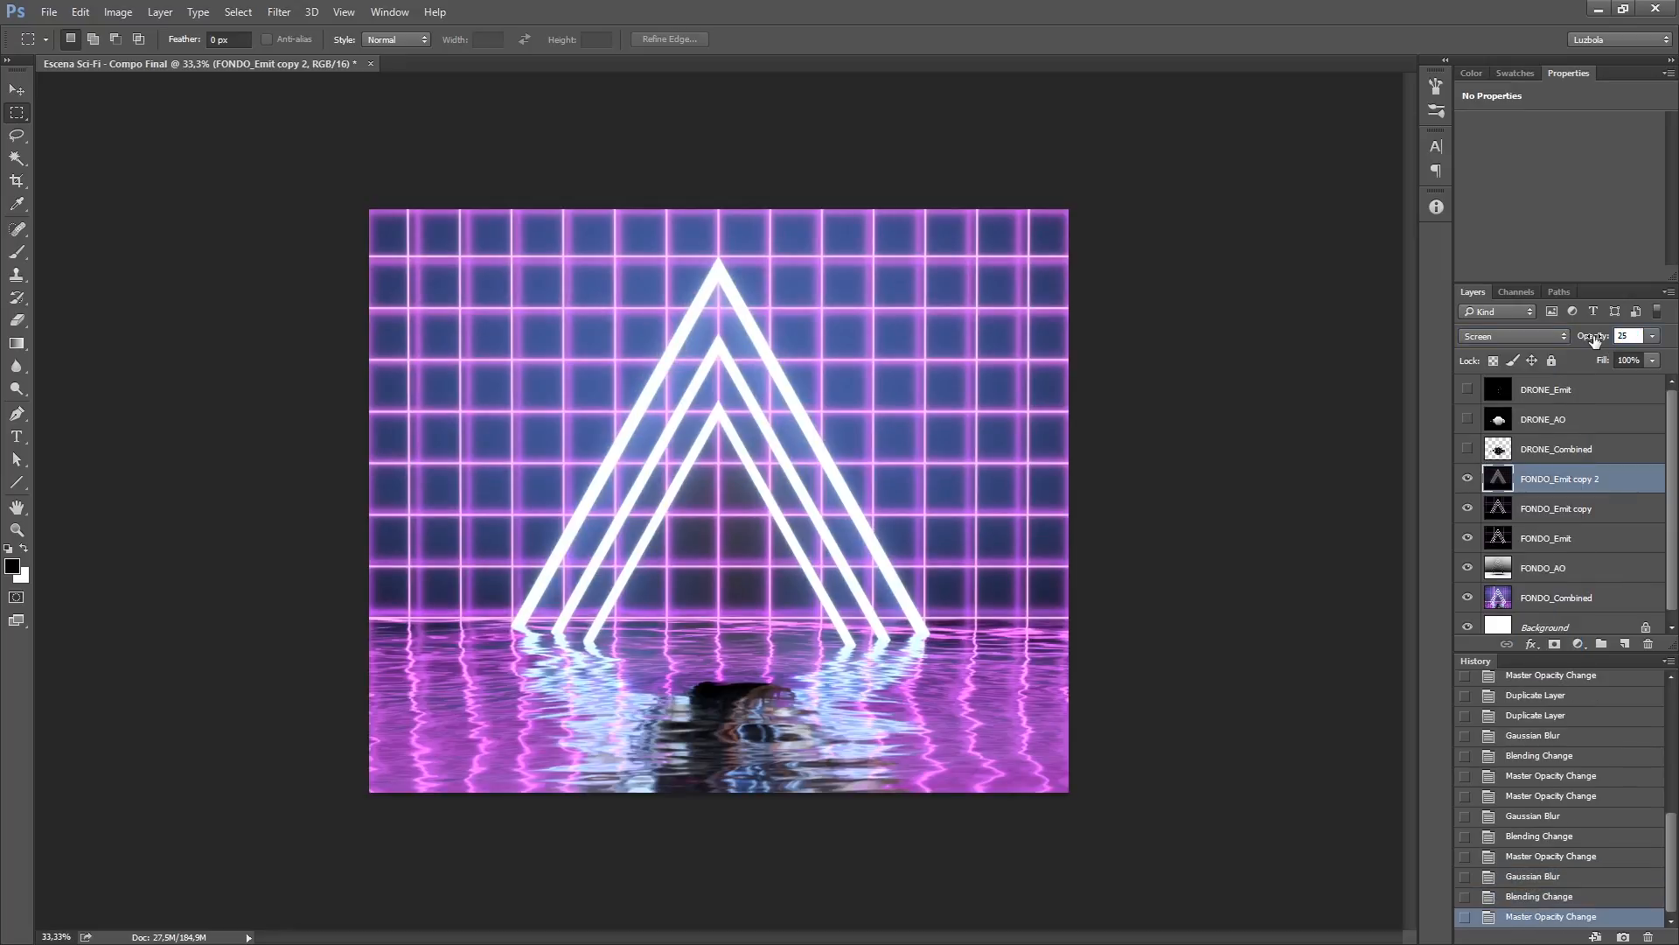
{"action": "key", "text": "Return"}
Step: Compare the image with and without the FONDO_Emit copy and FONDO_Emit copy 2 glow layers, leaving both visible
{"action": "left_click", "coordinate": [1467, 479]}
{"action": "left_click", "coordinate": [1466, 480]}
{"action": "left_click", "coordinate": [1467, 481]}
{"action": "left_click", "coordinate": [1467, 480]}
{"action": "left_click", "coordinate": [1468, 509]}
{"action": "left_click", "coordinate": [1468, 479]}
{"action": "left_click", "coordinate": [1468, 479]}
{"action": "left_click", "coordinate": [1467, 508]}
{"action": "left_click", "coordinate": [1468, 508]}
{"action": "left_click", "coordinate": [1468, 478]}
Step: Show the DRONE_Combined and DRONE_Emit layers, duplicate DRONE_Emit twice, and hide both copies
{"action": "left_click", "coordinate": [1467, 449]}
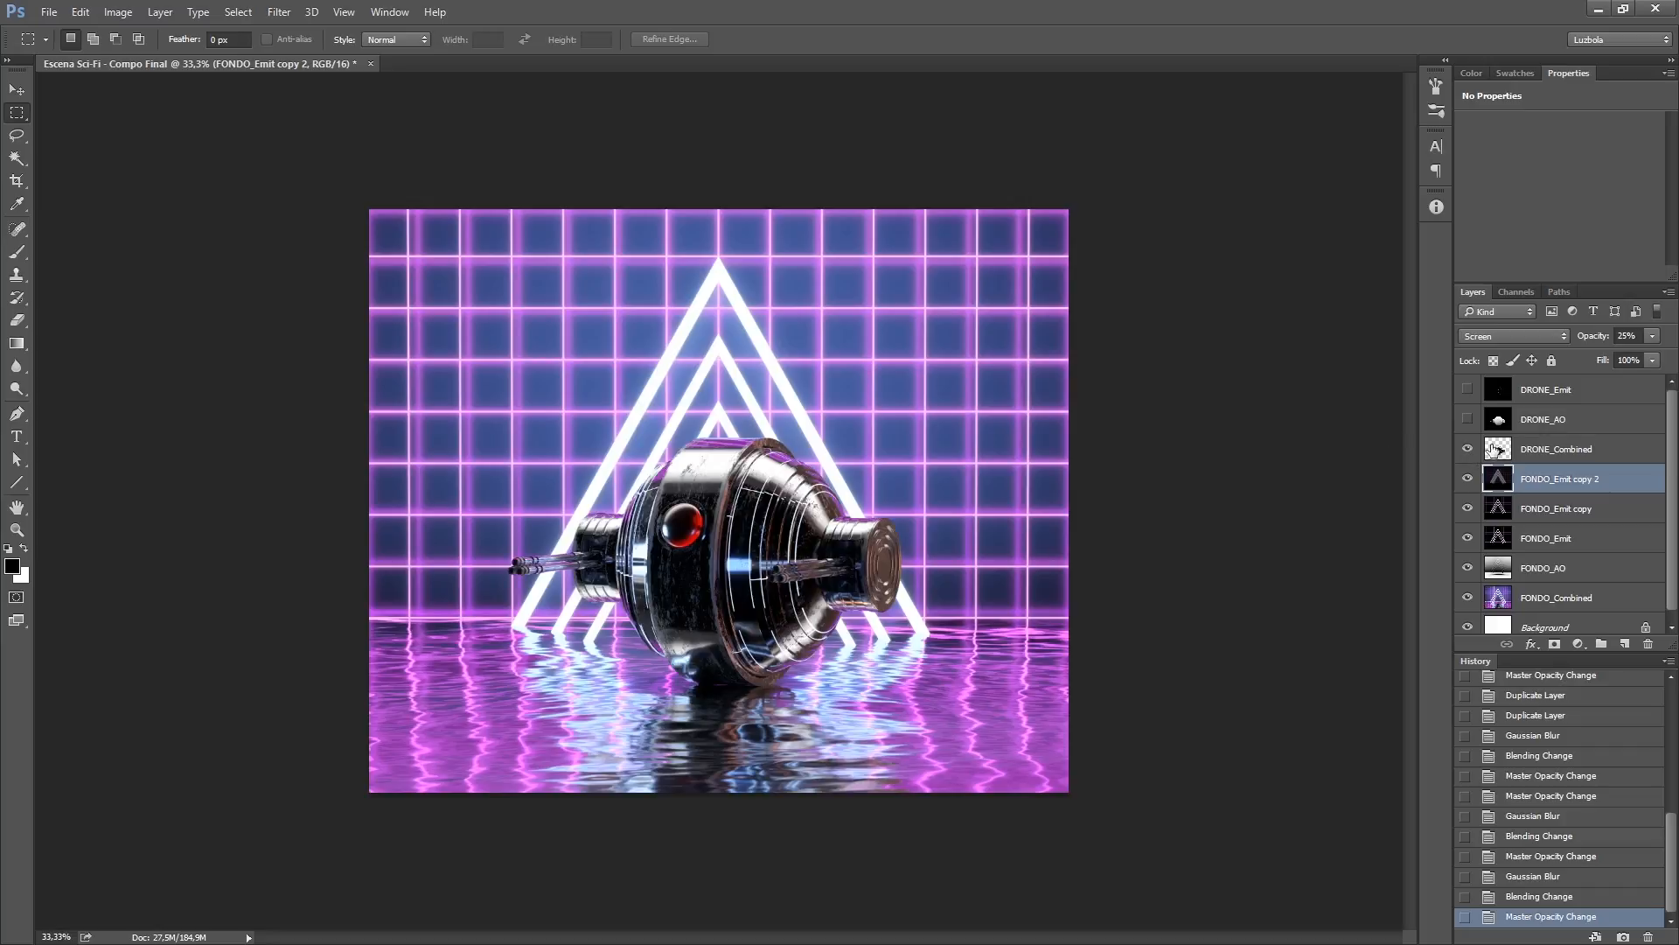
{"action": "left_click", "coordinate": [1501, 396]}
{"action": "left_click", "coordinate": [1468, 389]}
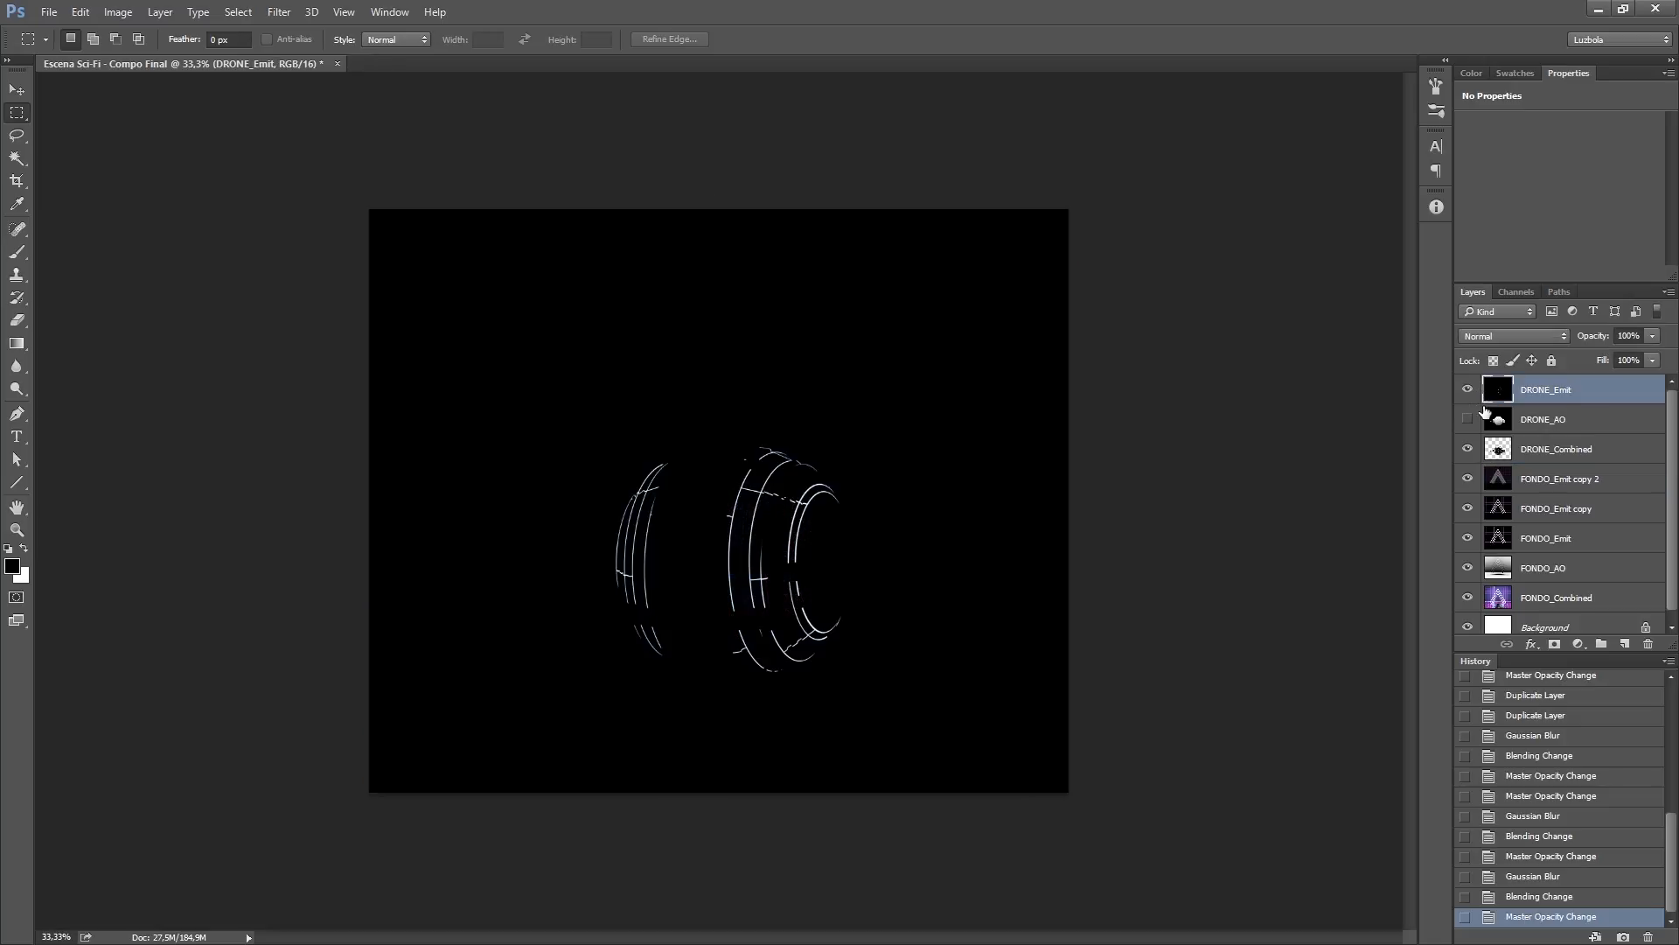
{"action": "left_click_drag", "start_coordinate": [1484, 398], "coordinate": [1625, 644]}
{"action": "left_click", "coordinate": [1468, 419]}
{"action": "left_click", "coordinate": [1468, 389]}
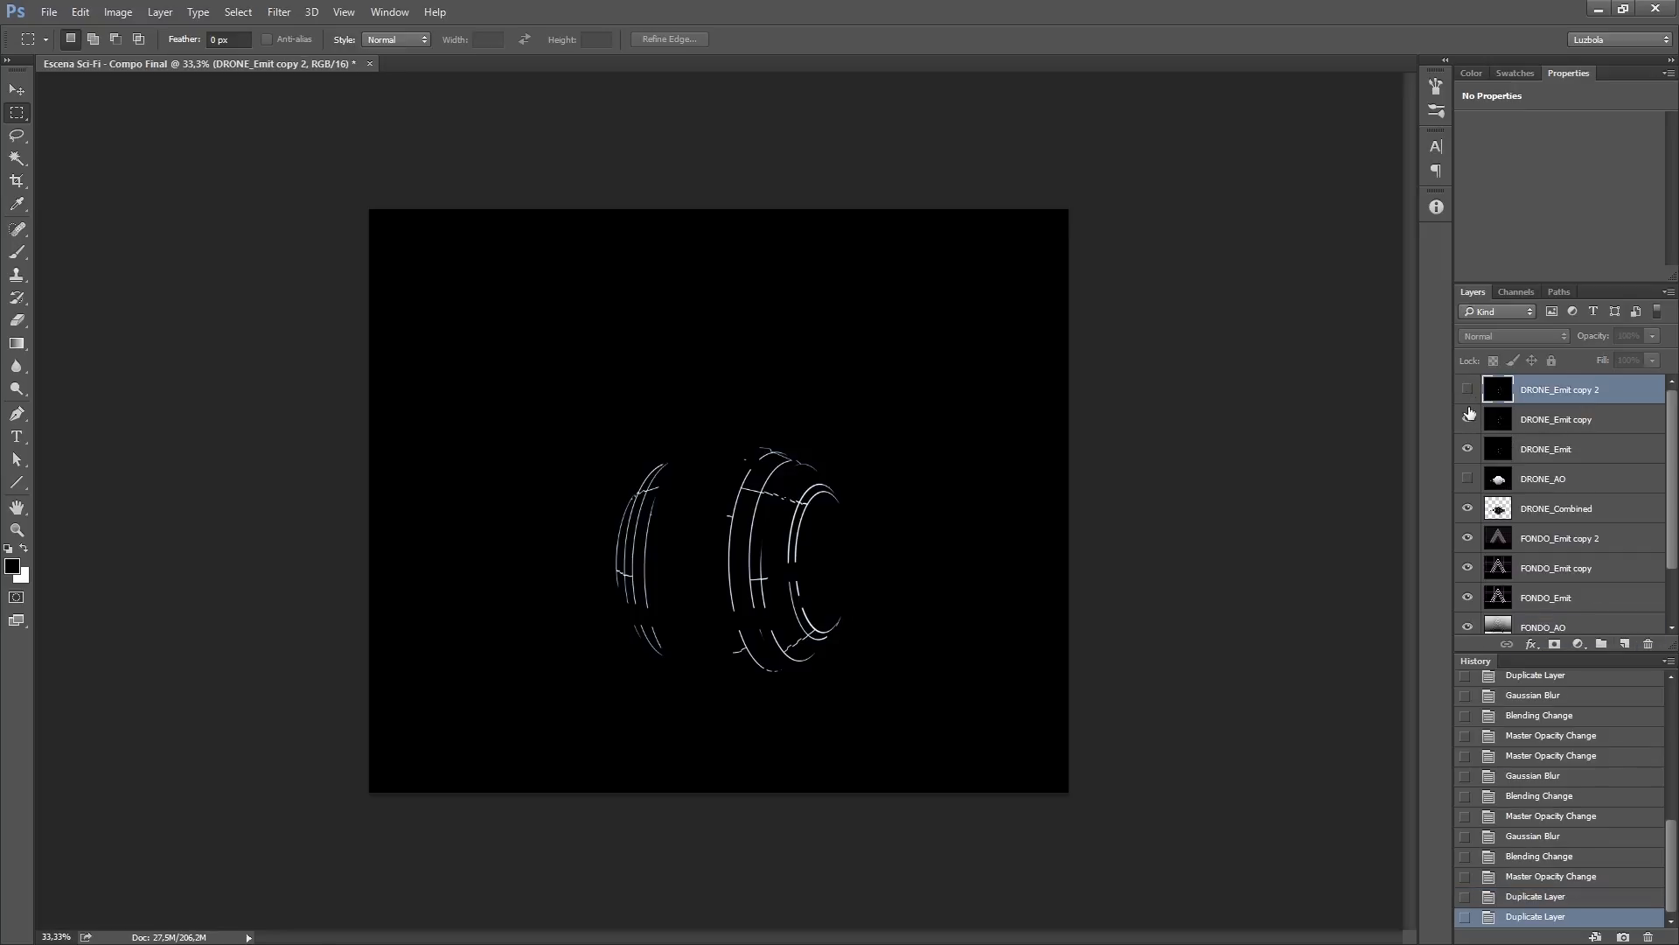
Step: Apply a Gaussian Blur with a 3.2-pixel radius to the original DRONE_Emit layer
{"action": "left_click", "coordinate": [1497, 451]}
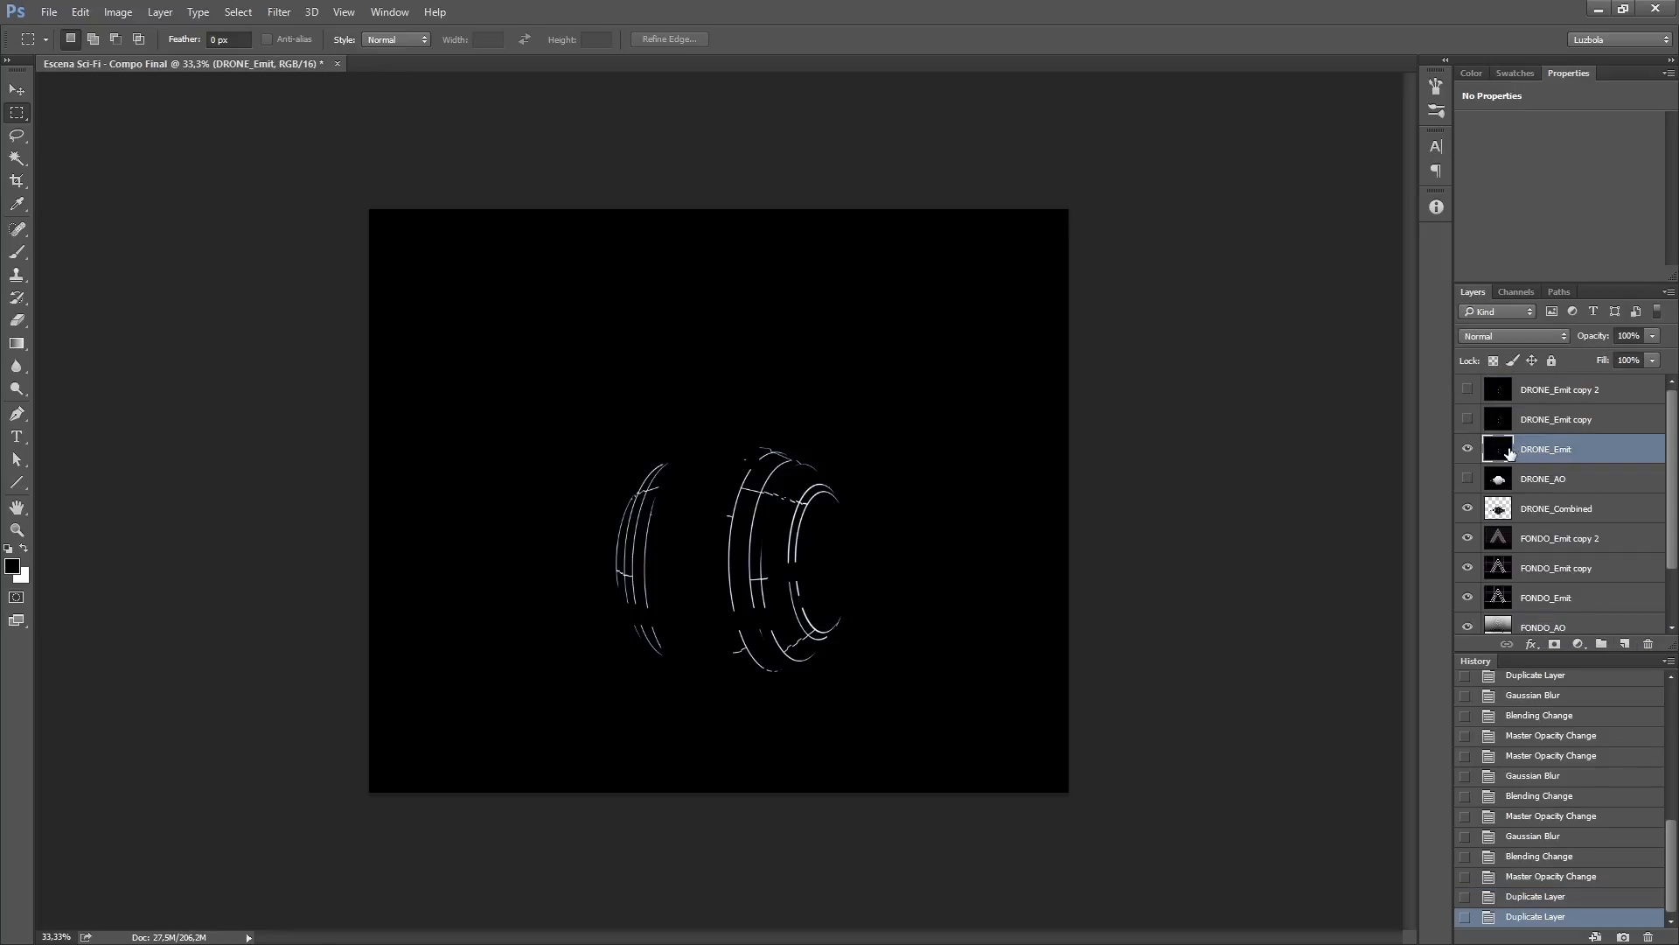
{"action": "left_click", "coordinate": [271, 15]}
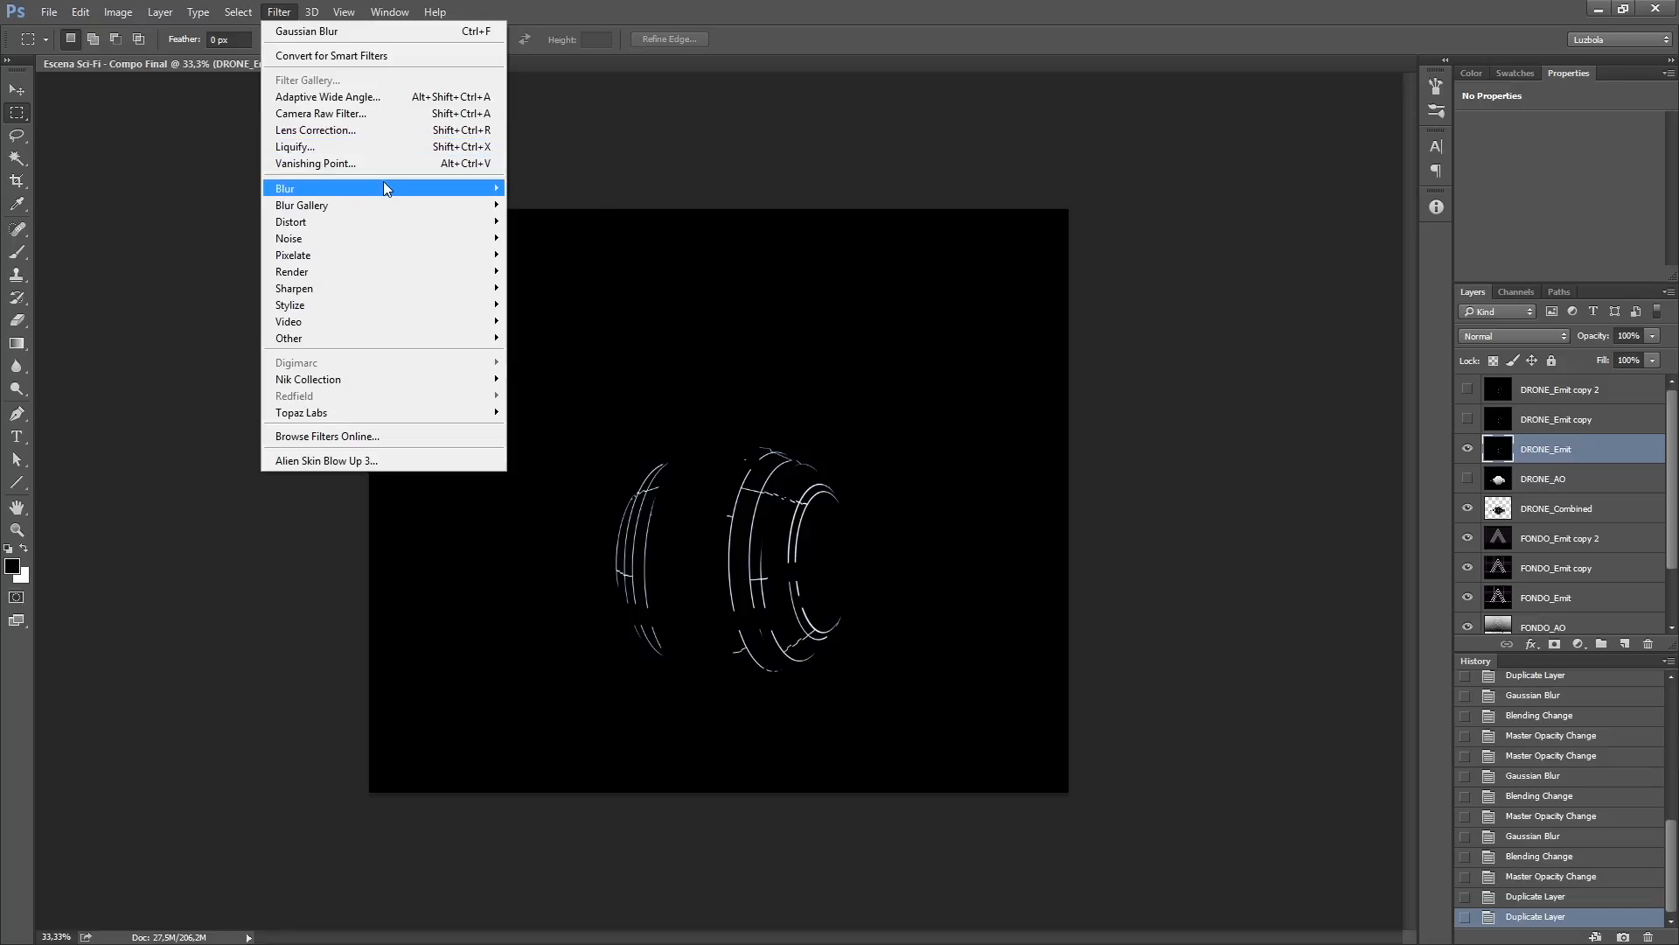
{"action": "mouse_move", "coordinate": [385, 187]}
{"action": "left_click", "coordinate": [544, 254]}
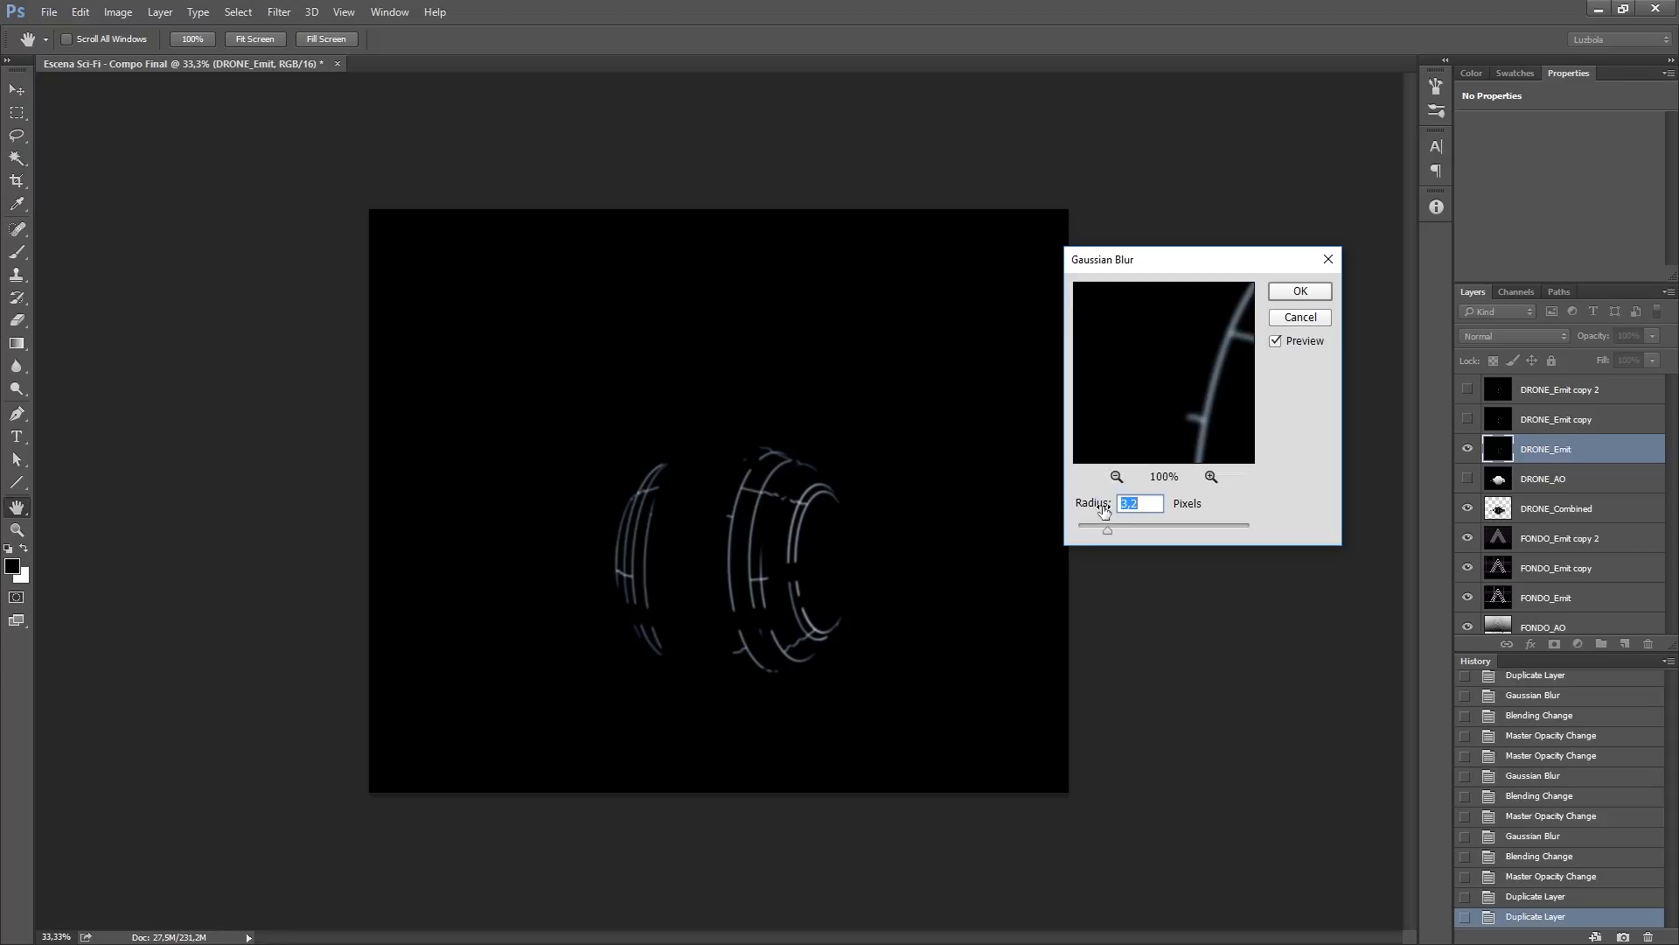
{"action": "left_click", "coordinate": [1275, 292]}
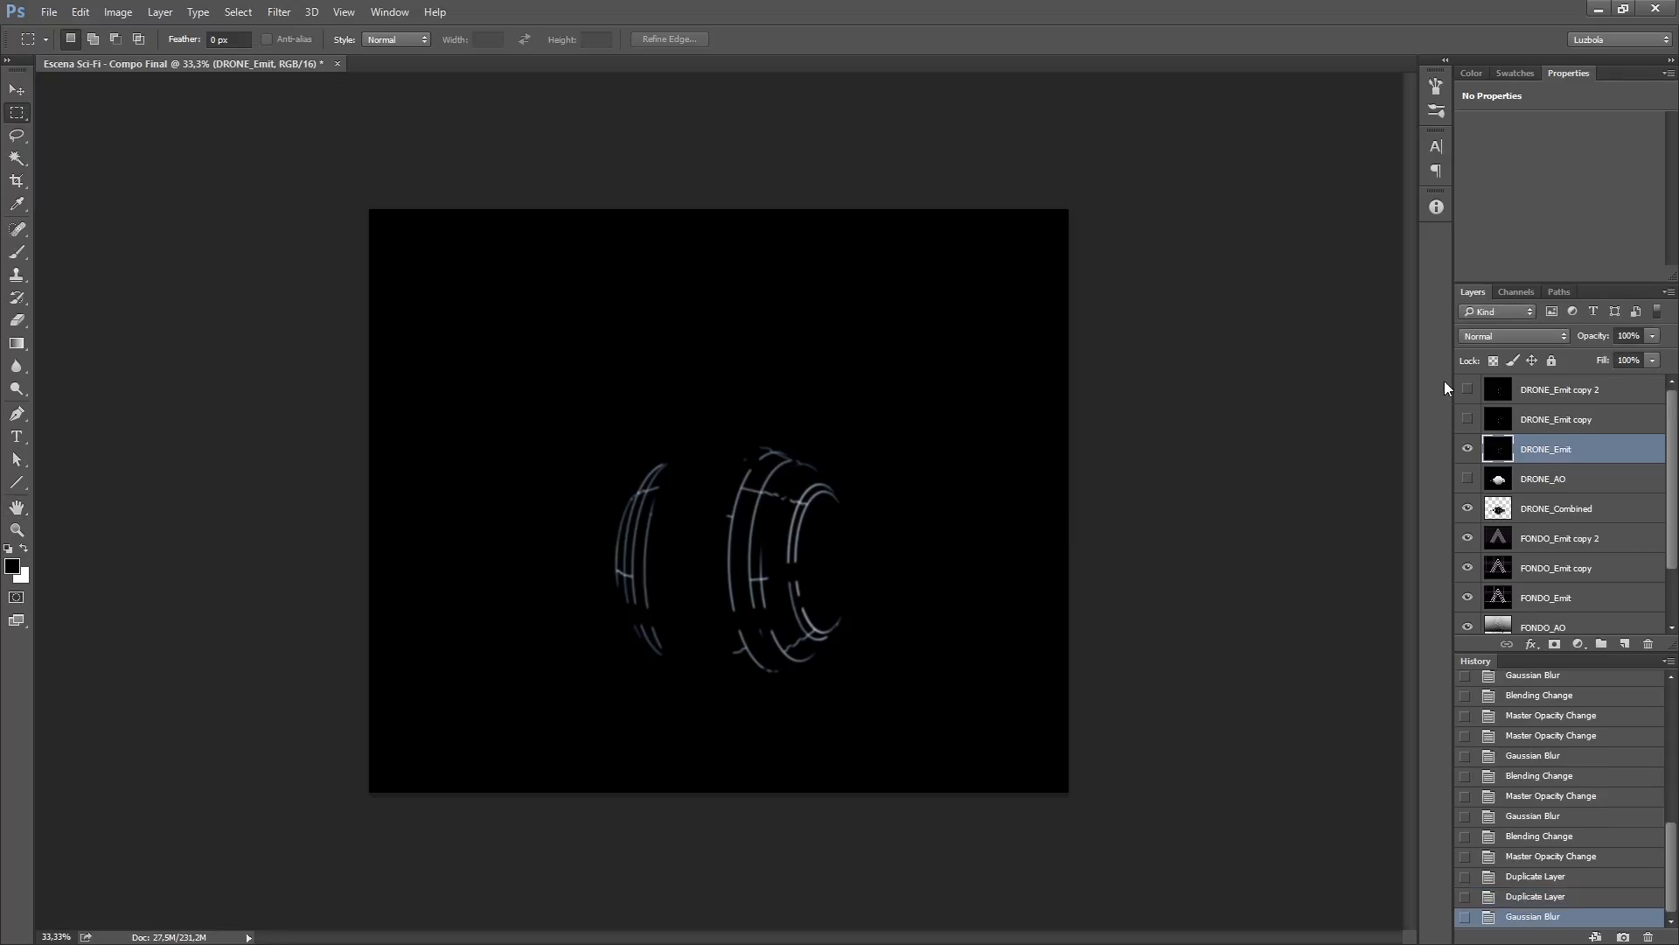
Step: Set the DRONE_Emit layer to Screen blending at 50% opacity and compare the drone with and without it
{"action": "left_click", "coordinate": [1509, 336]}
{"action": "left_click", "coordinate": [1497, 455]}
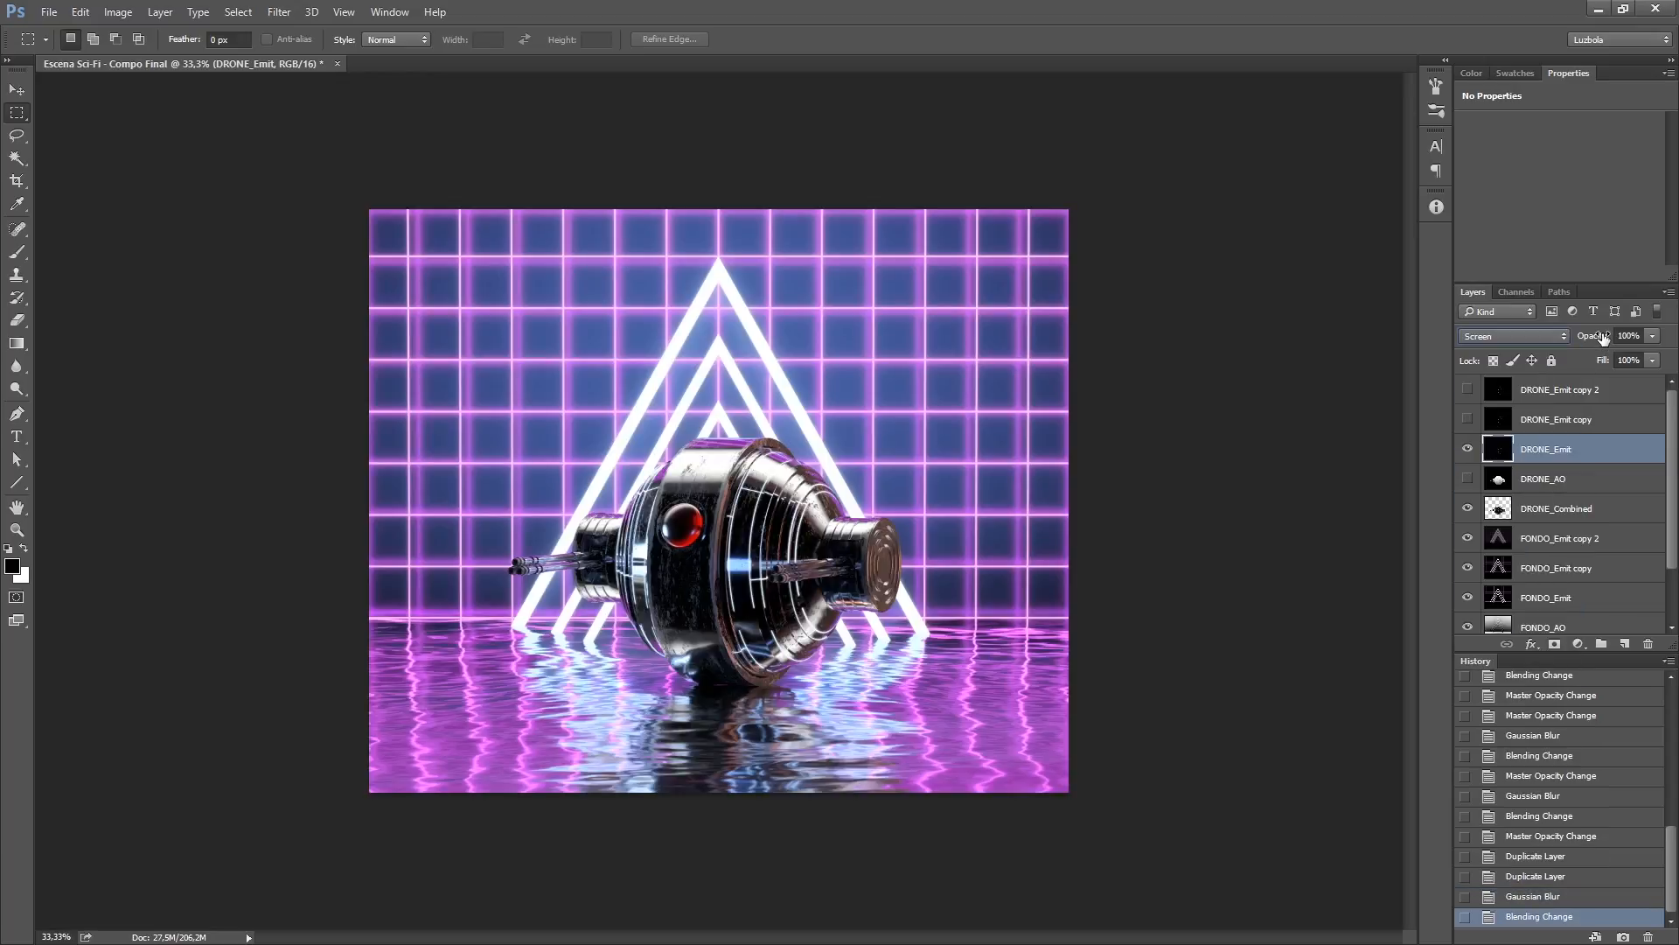
{"action": "left_click", "coordinate": [1603, 338]}
{"action": "type", "text": "50"}
{"action": "key", "text": "Return"}
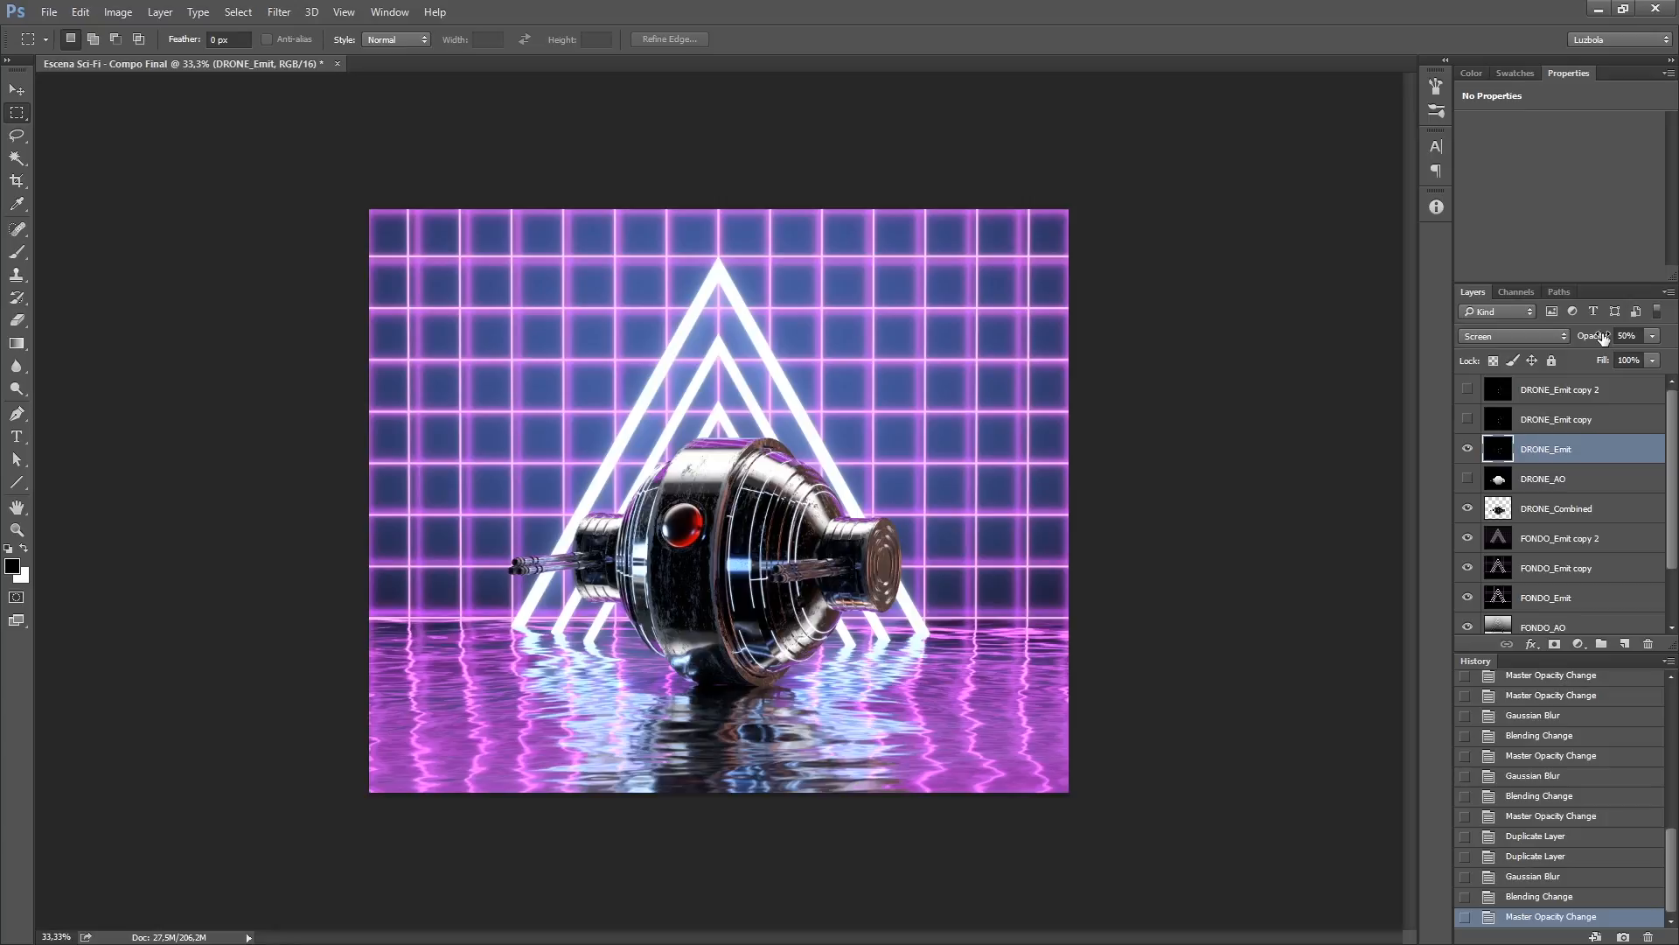
{"action": "left_click", "coordinate": [1468, 451]}
{"action": "left_click", "coordinate": [1467, 451]}
{"action": "key", "text": "ctrl+plus"}
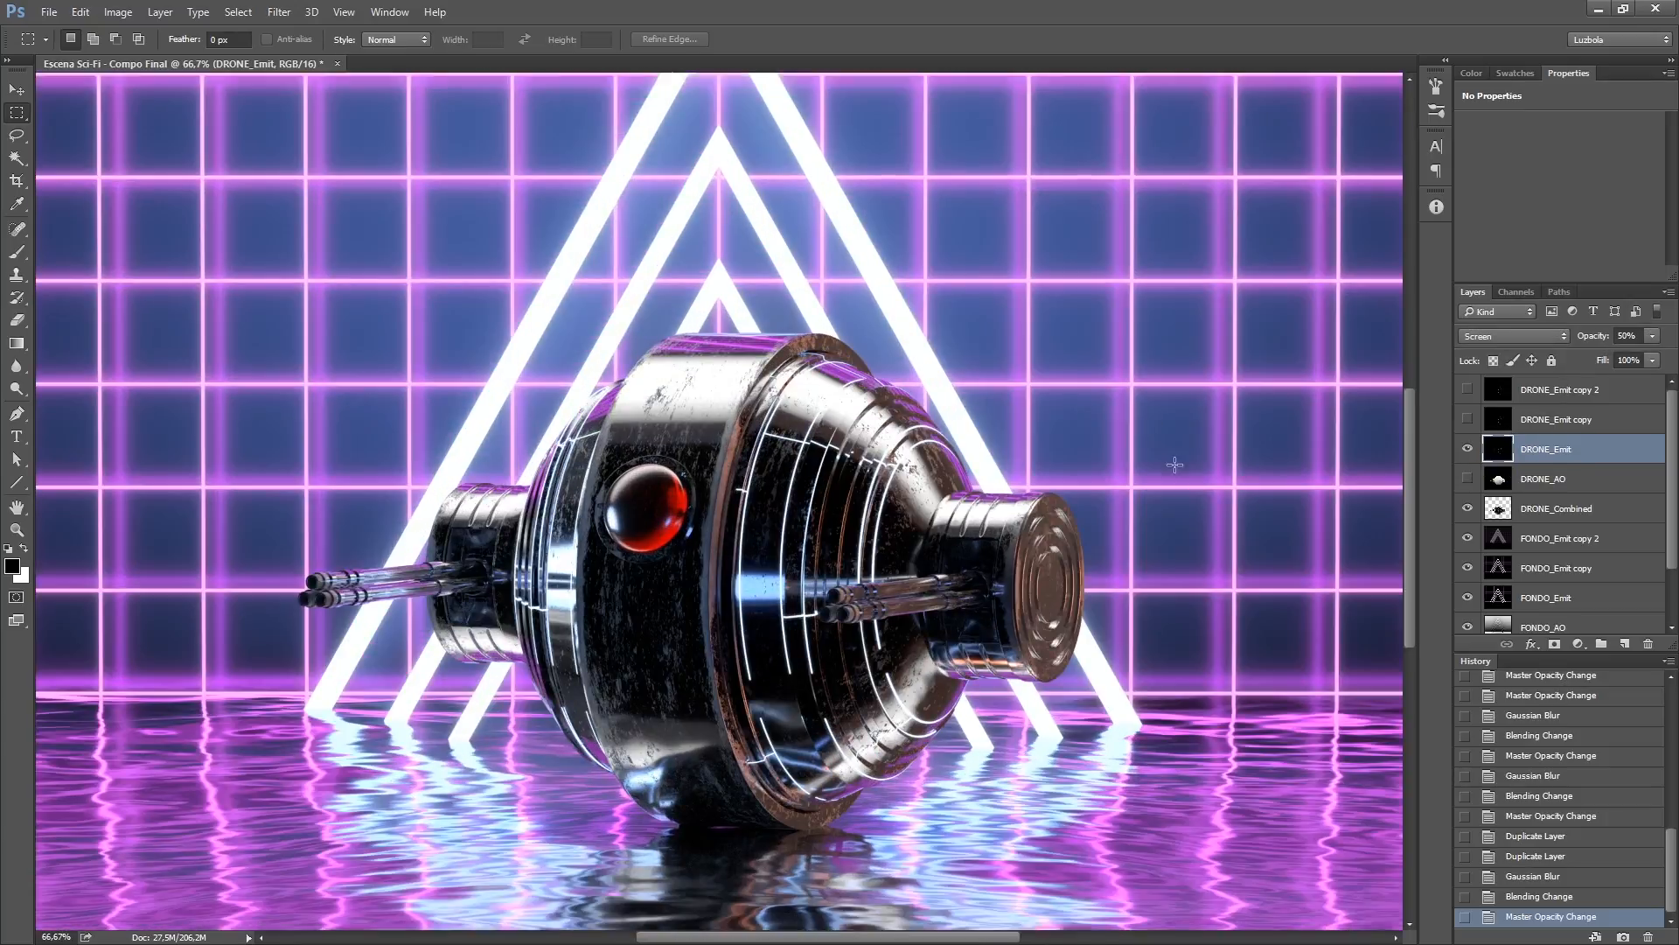
{"action": "left_click", "coordinate": [1466, 450]}
{"action": "left_click", "coordinate": [1466, 450]}
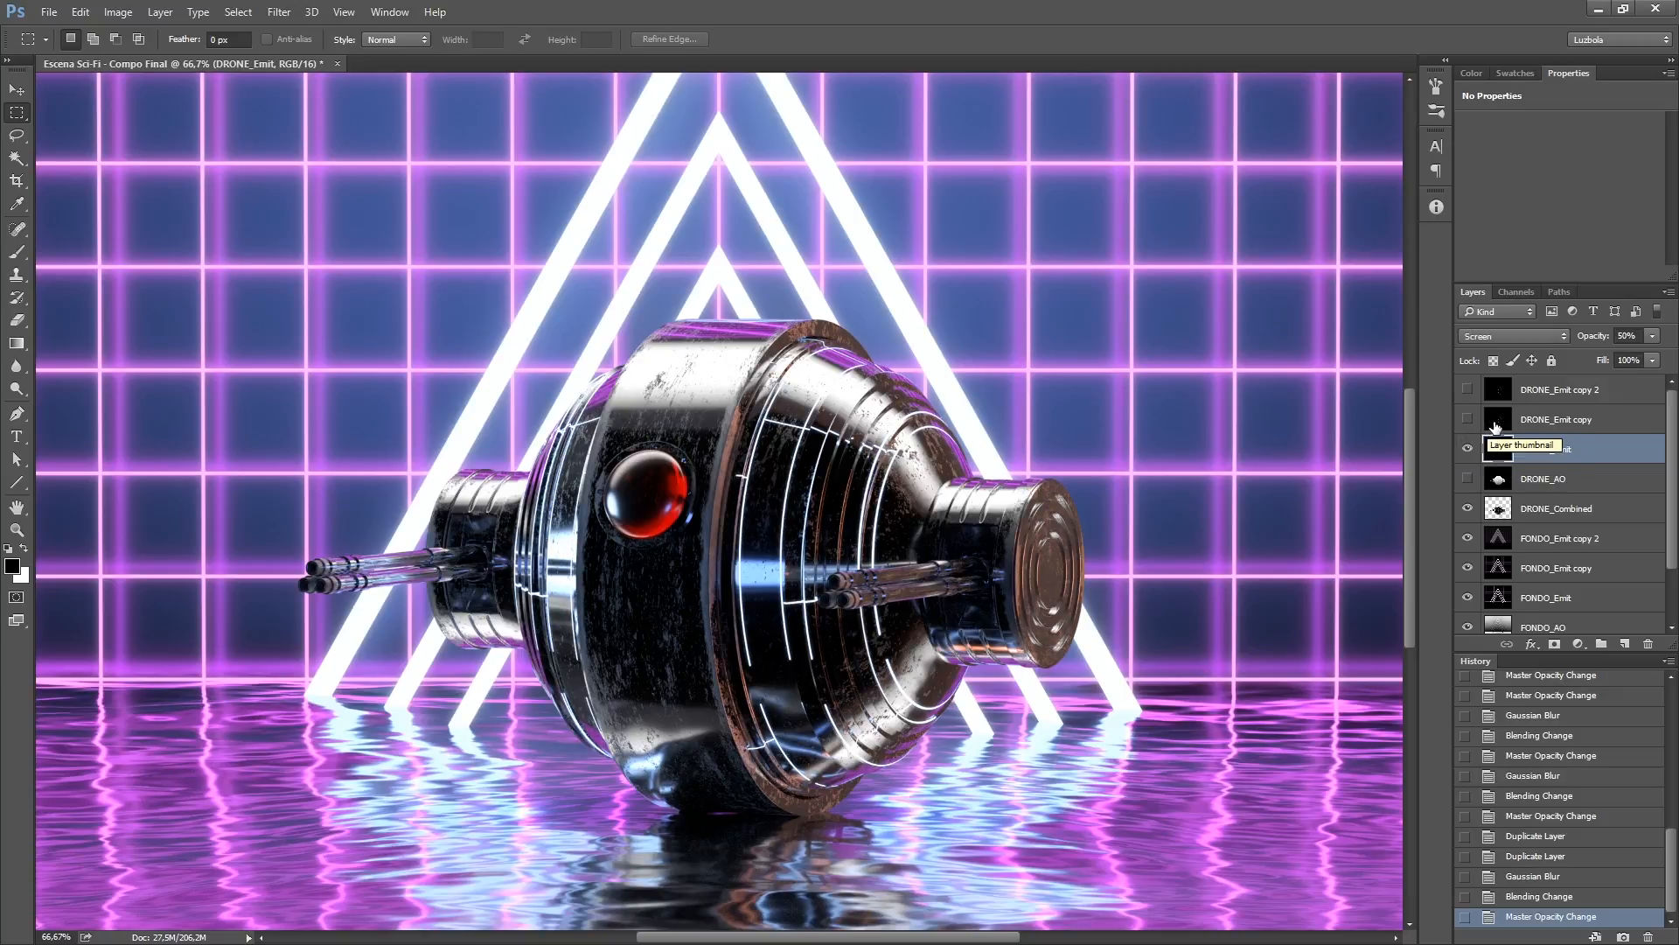
Step: Show the DRONE_Emit copy layer and apply a Gaussian Blur with an 8-pixel radius to it
{"action": "left_click", "coordinate": [1496, 427]}
{"action": "left_click", "coordinate": [1468, 419]}
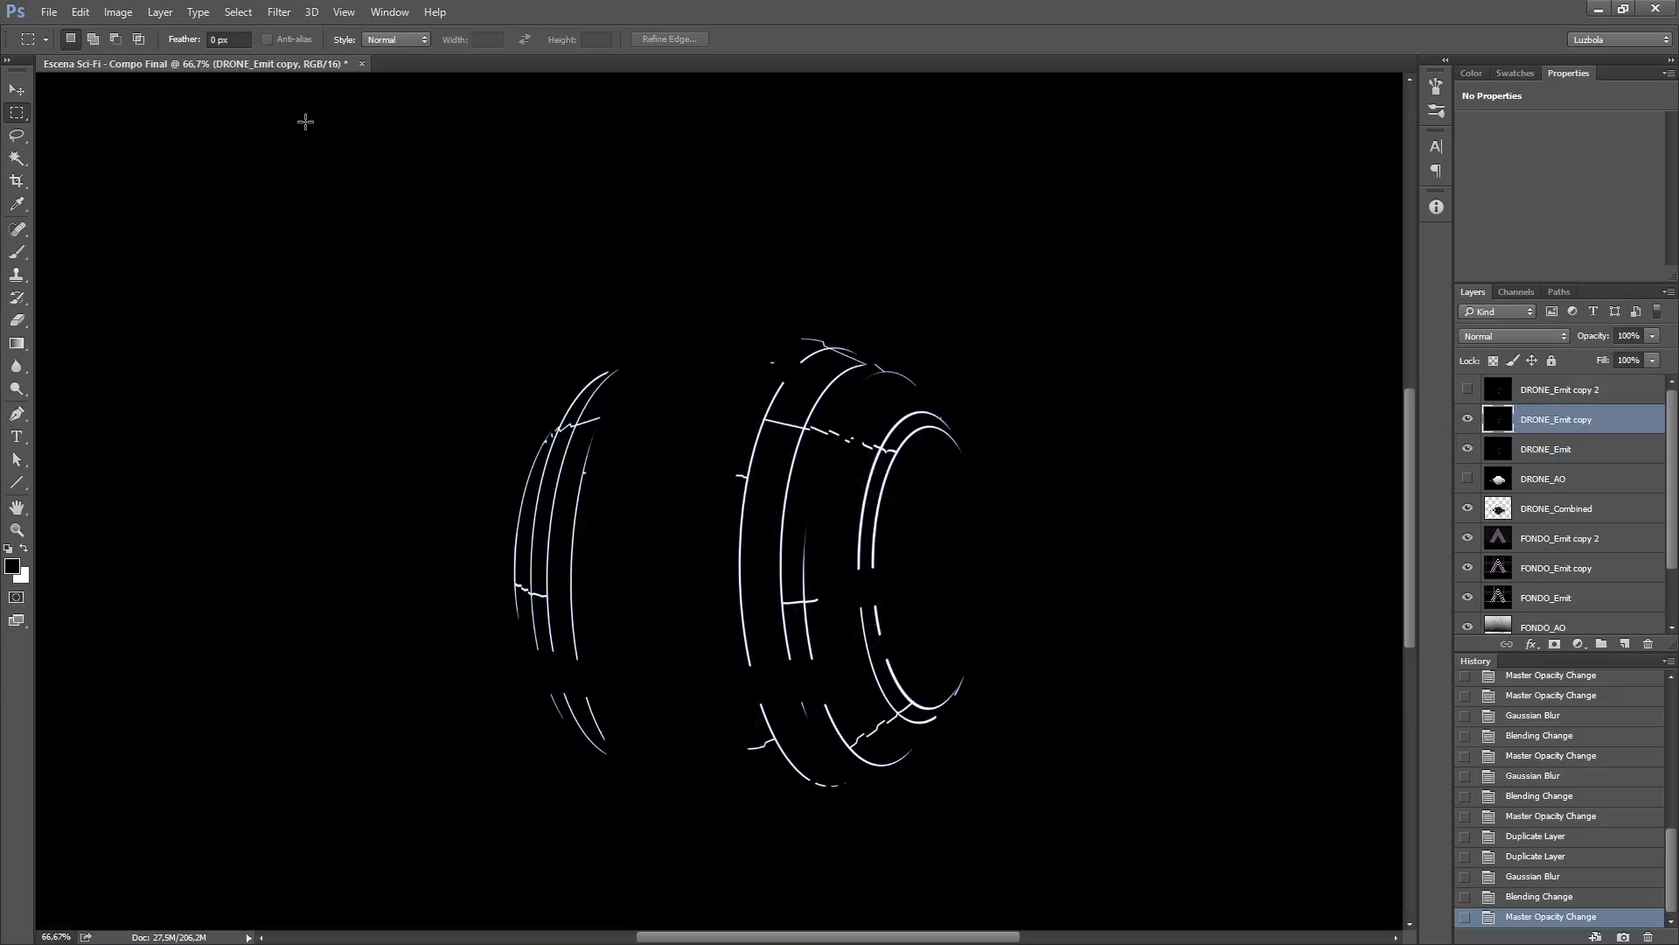
{"action": "left_click", "coordinate": [280, 13]}
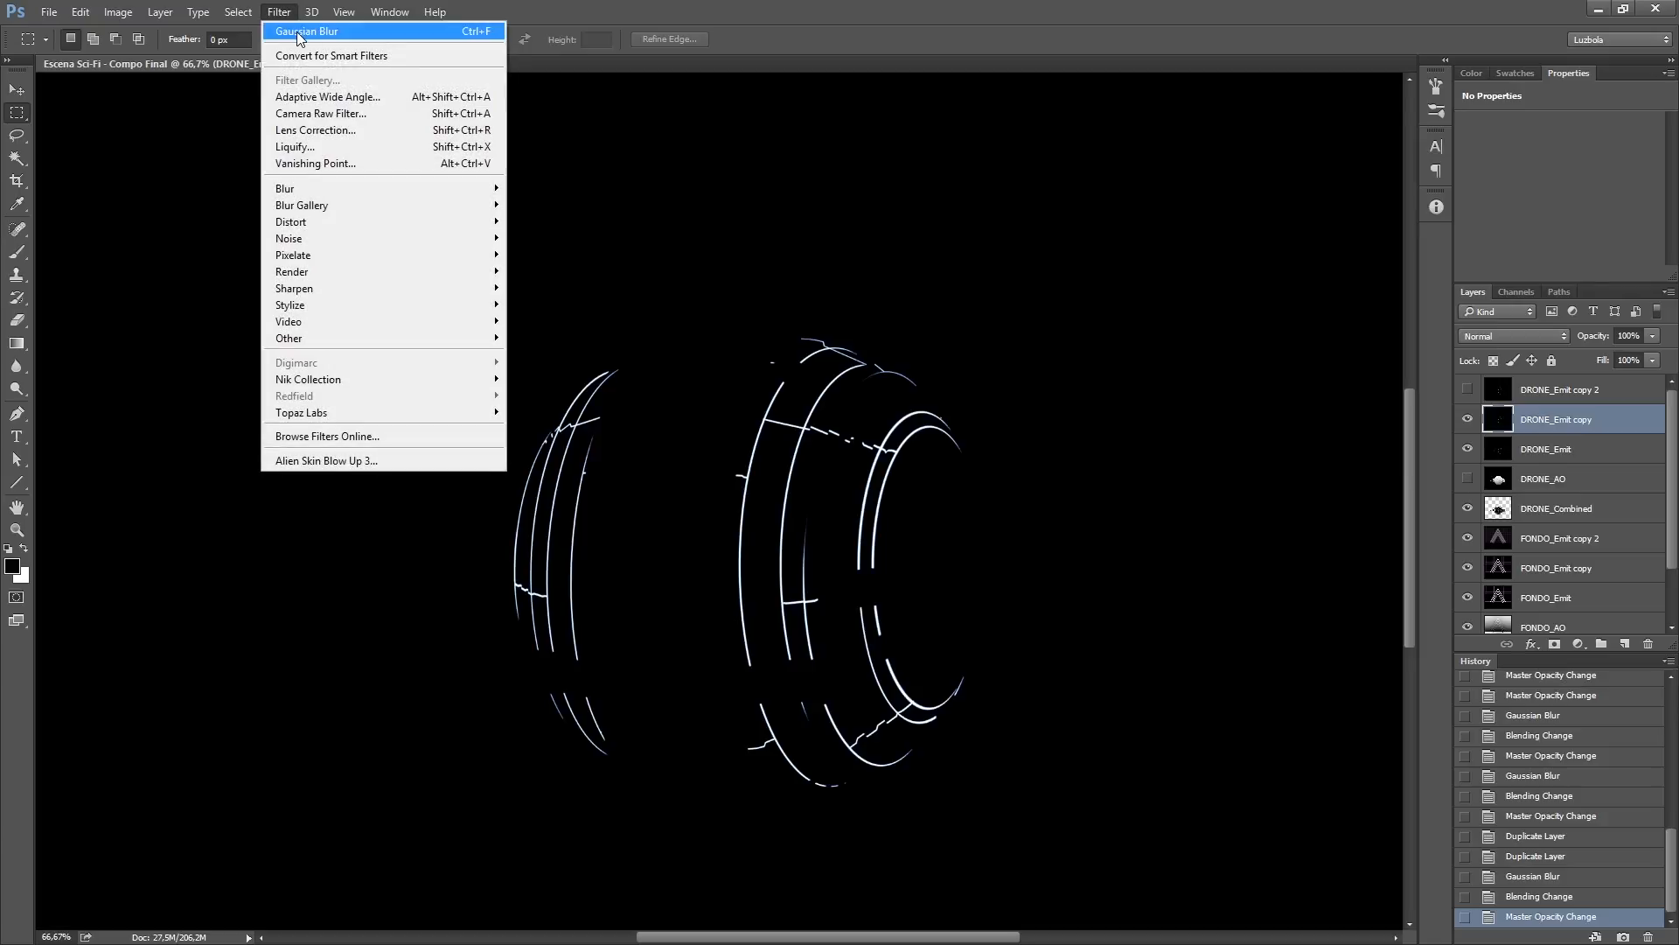
{"action": "mouse_move", "coordinate": [443, 191]}
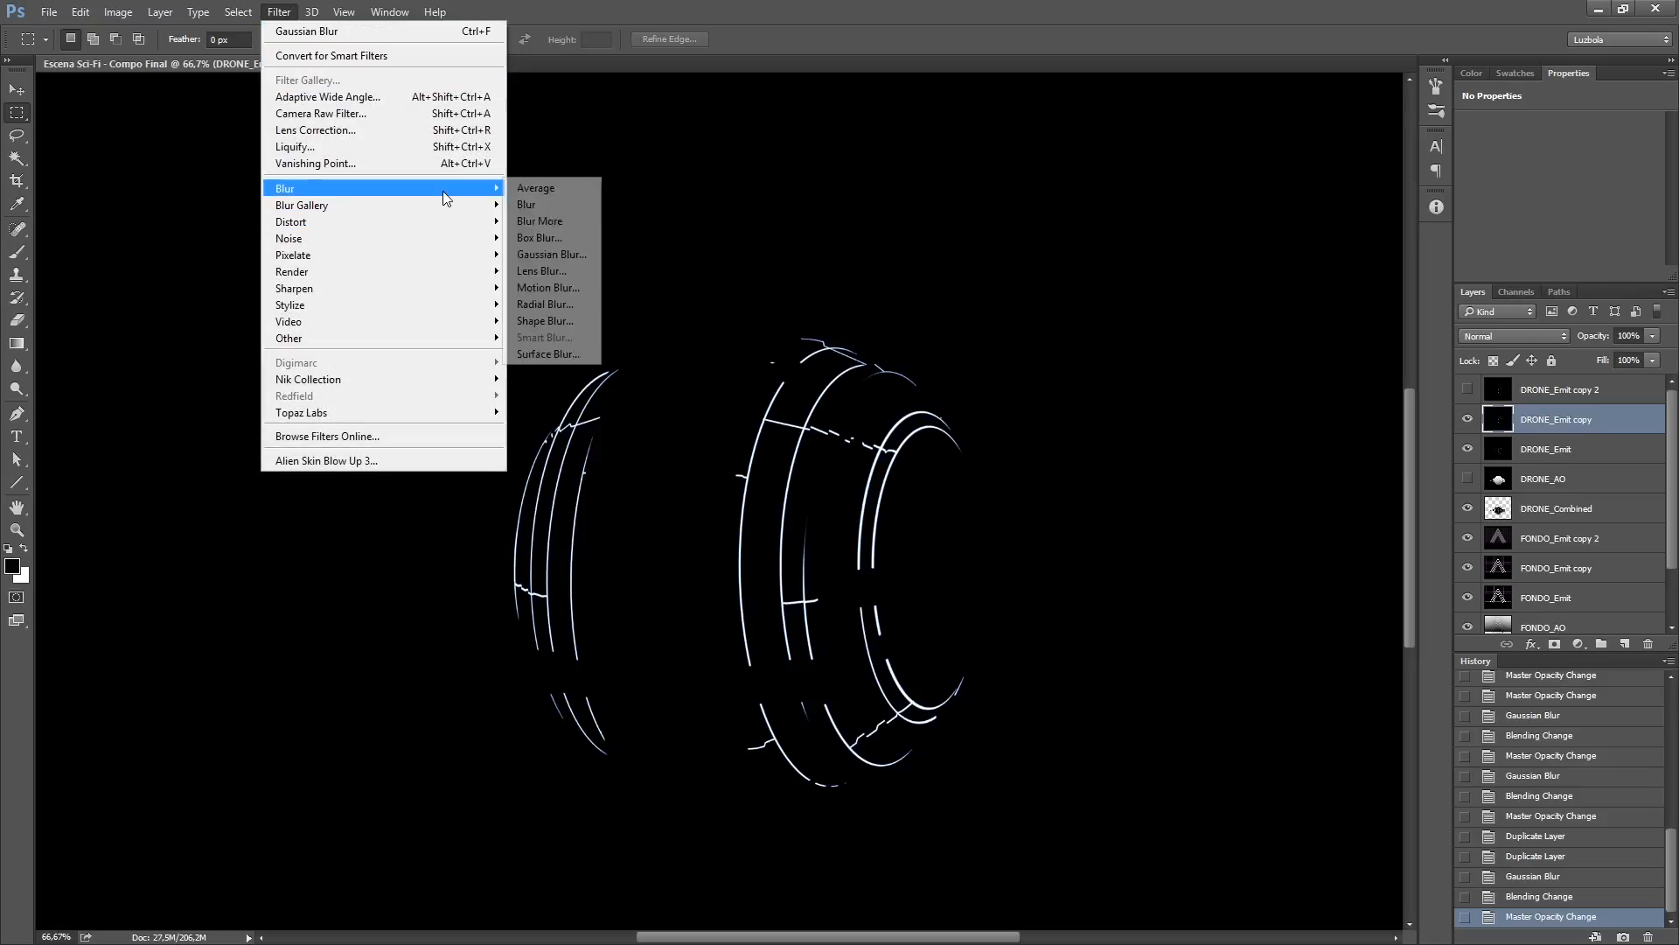
{"action": "left_click", "coordinate": [543, 254]}
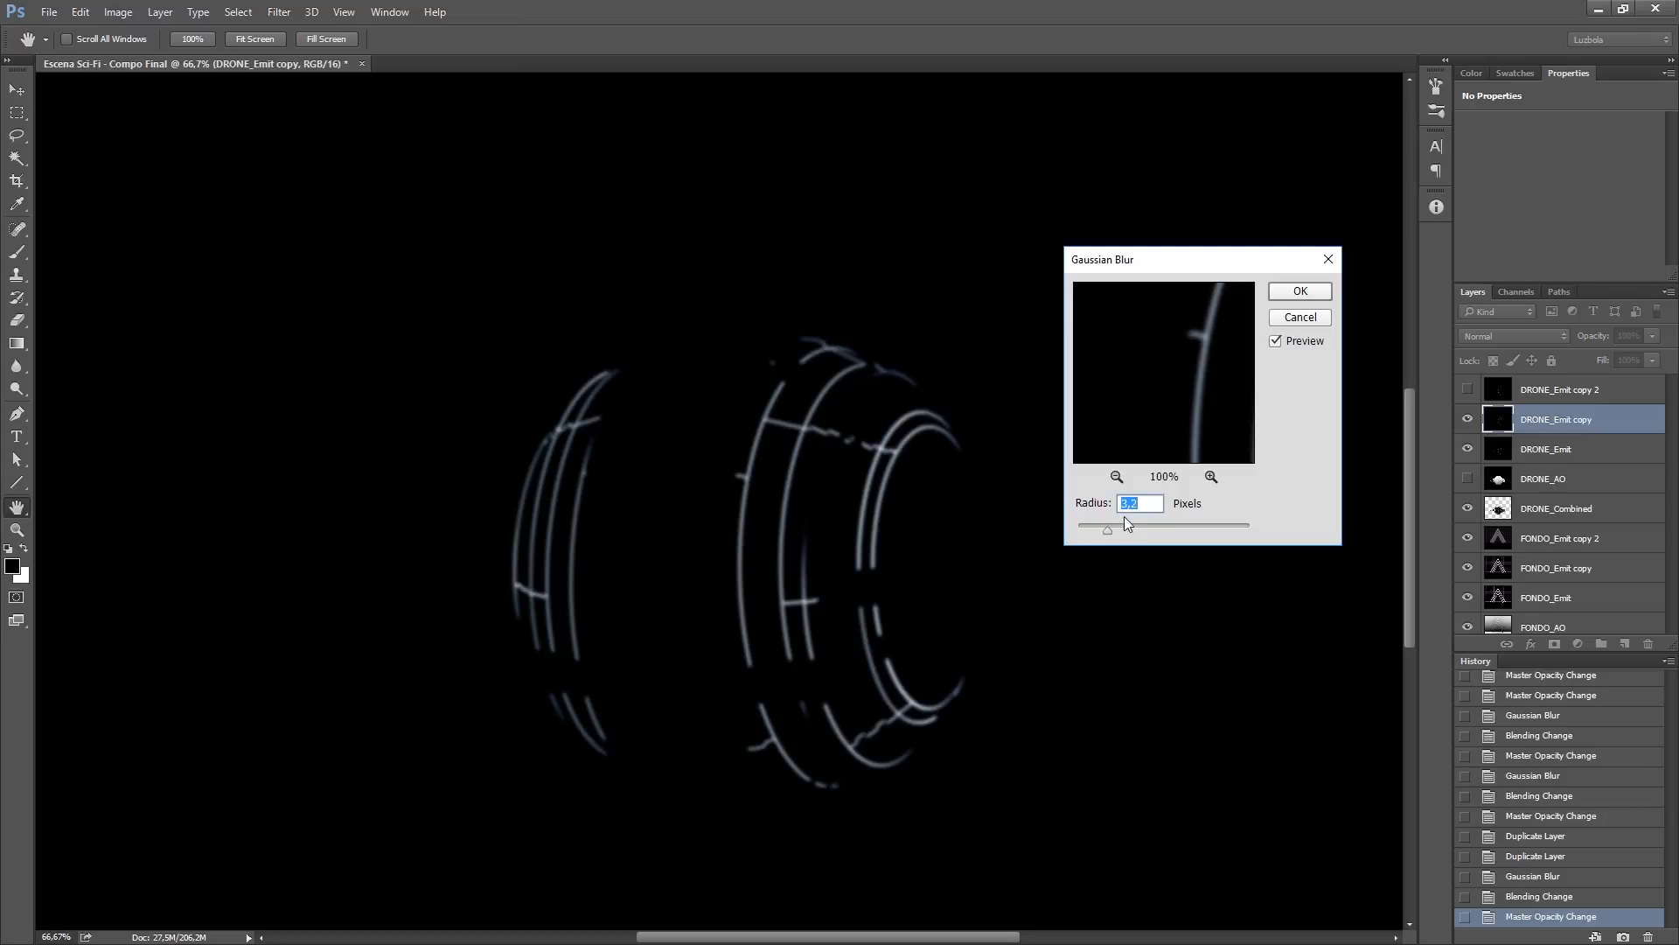
{"action": "left_click_drag", "start_coordinate": [1115, 528], "coordinate": [1136, 529]}
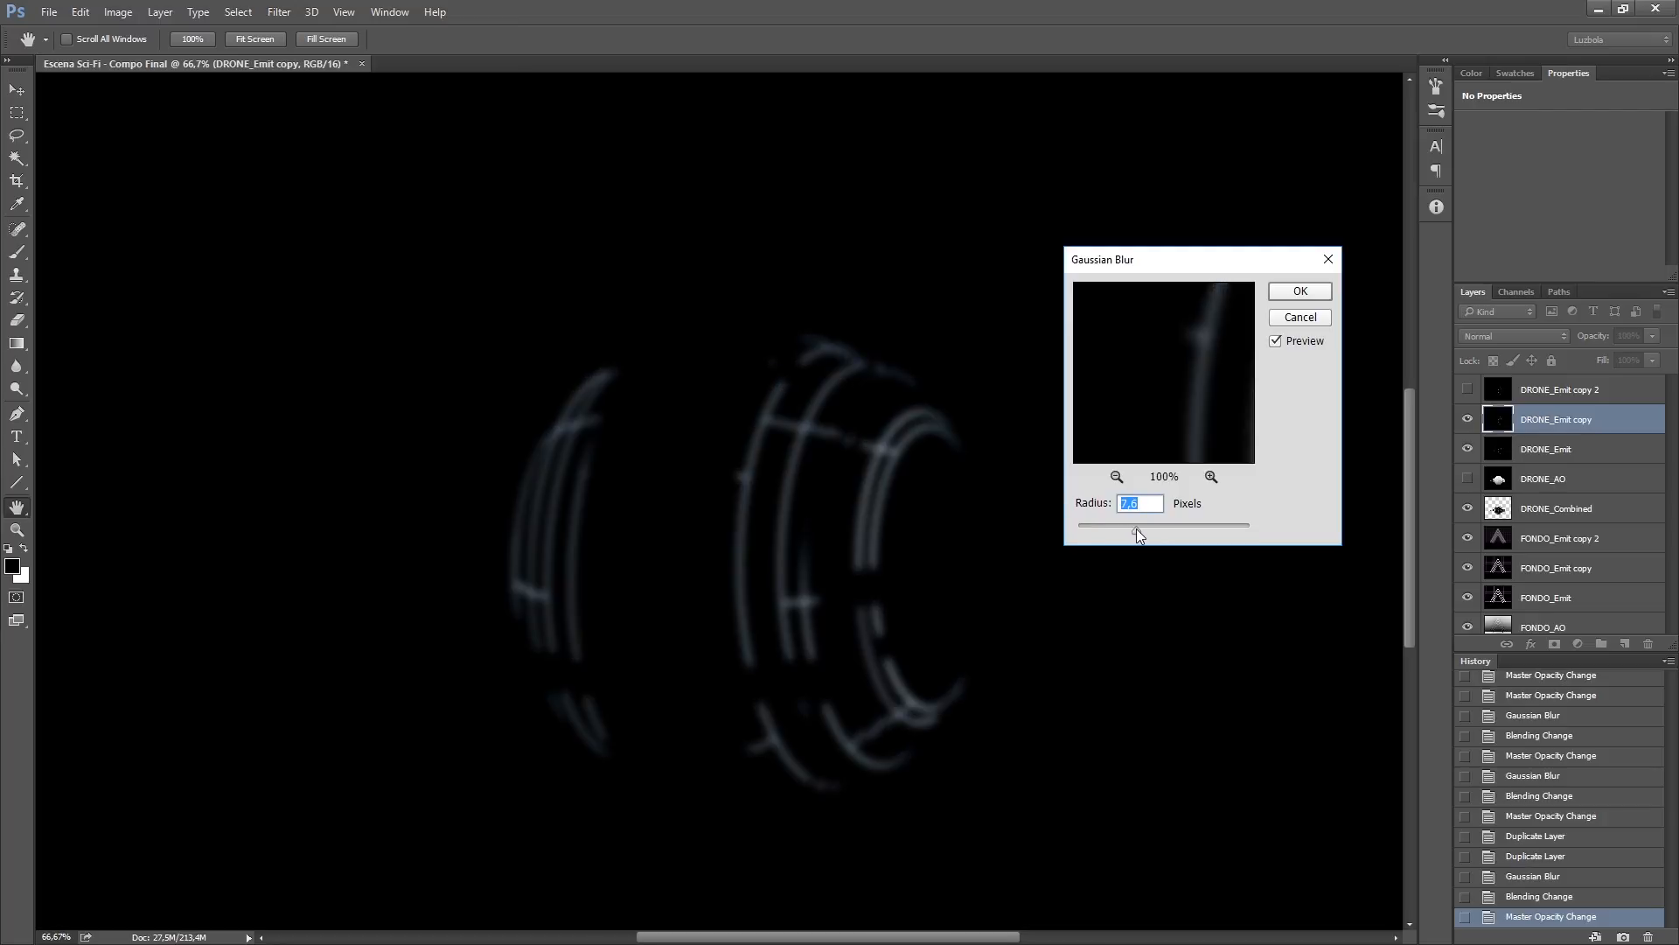
{"action": "key", "text": "Return"}
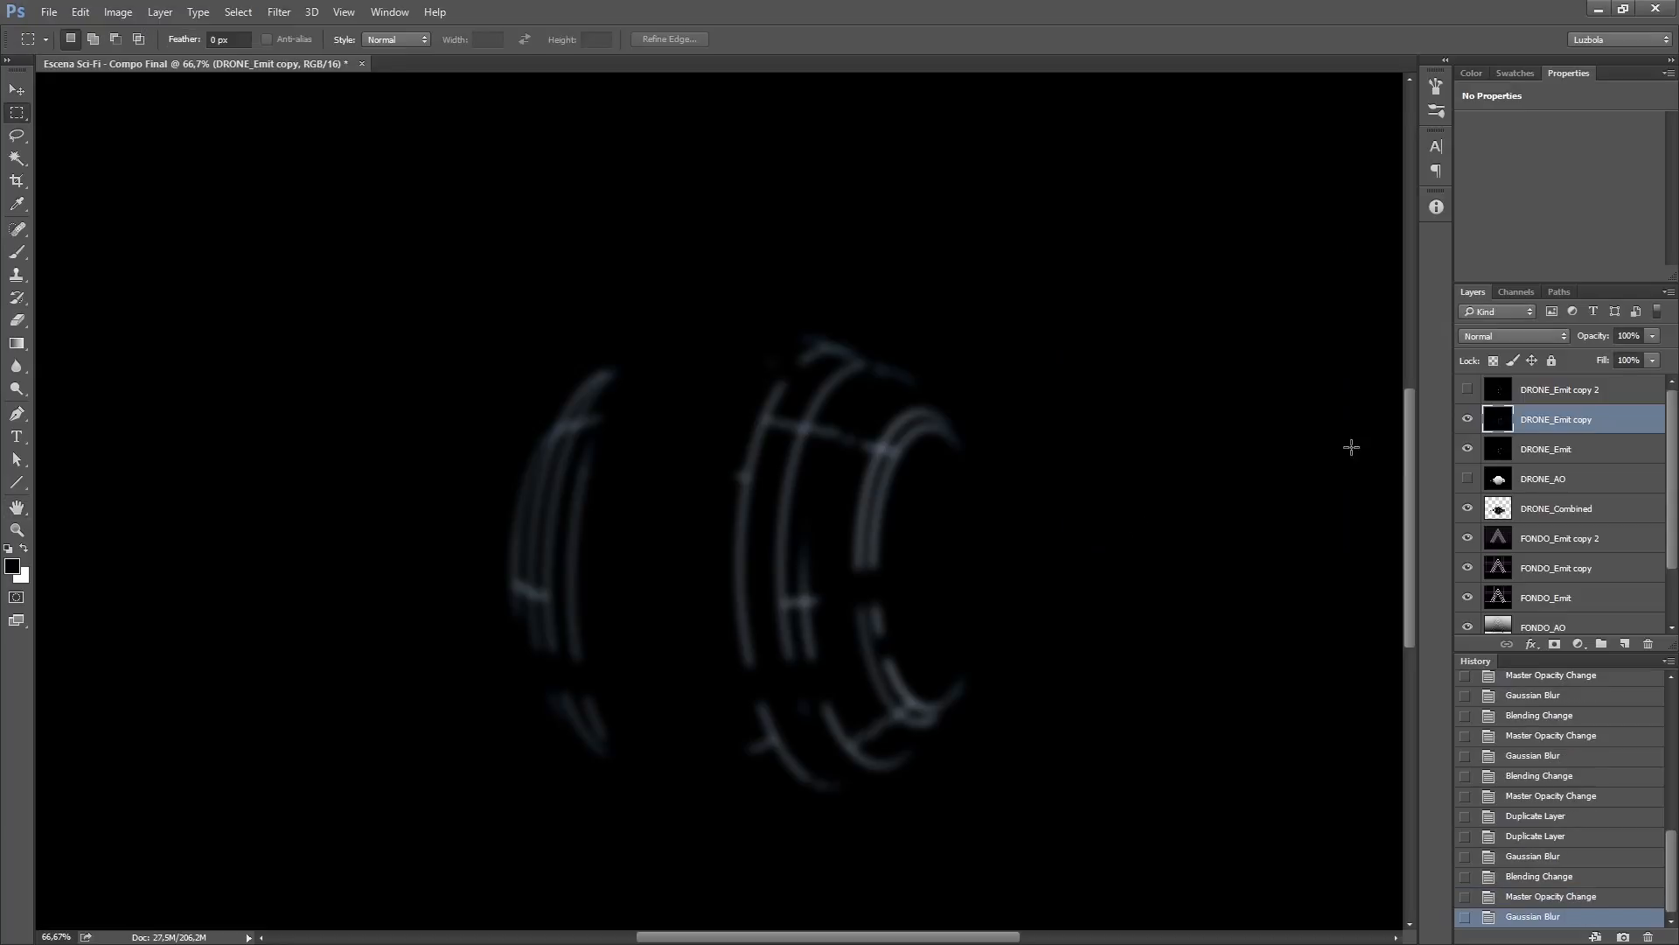
Step: Set the DRONE_Emit copy layer to Screen blending at 60% opacity and compare the drone with and without it
{"action": "left_click", "coordinate": [1519, 332]}
{"action": "left_click", "coordinate": [1504, 435]}
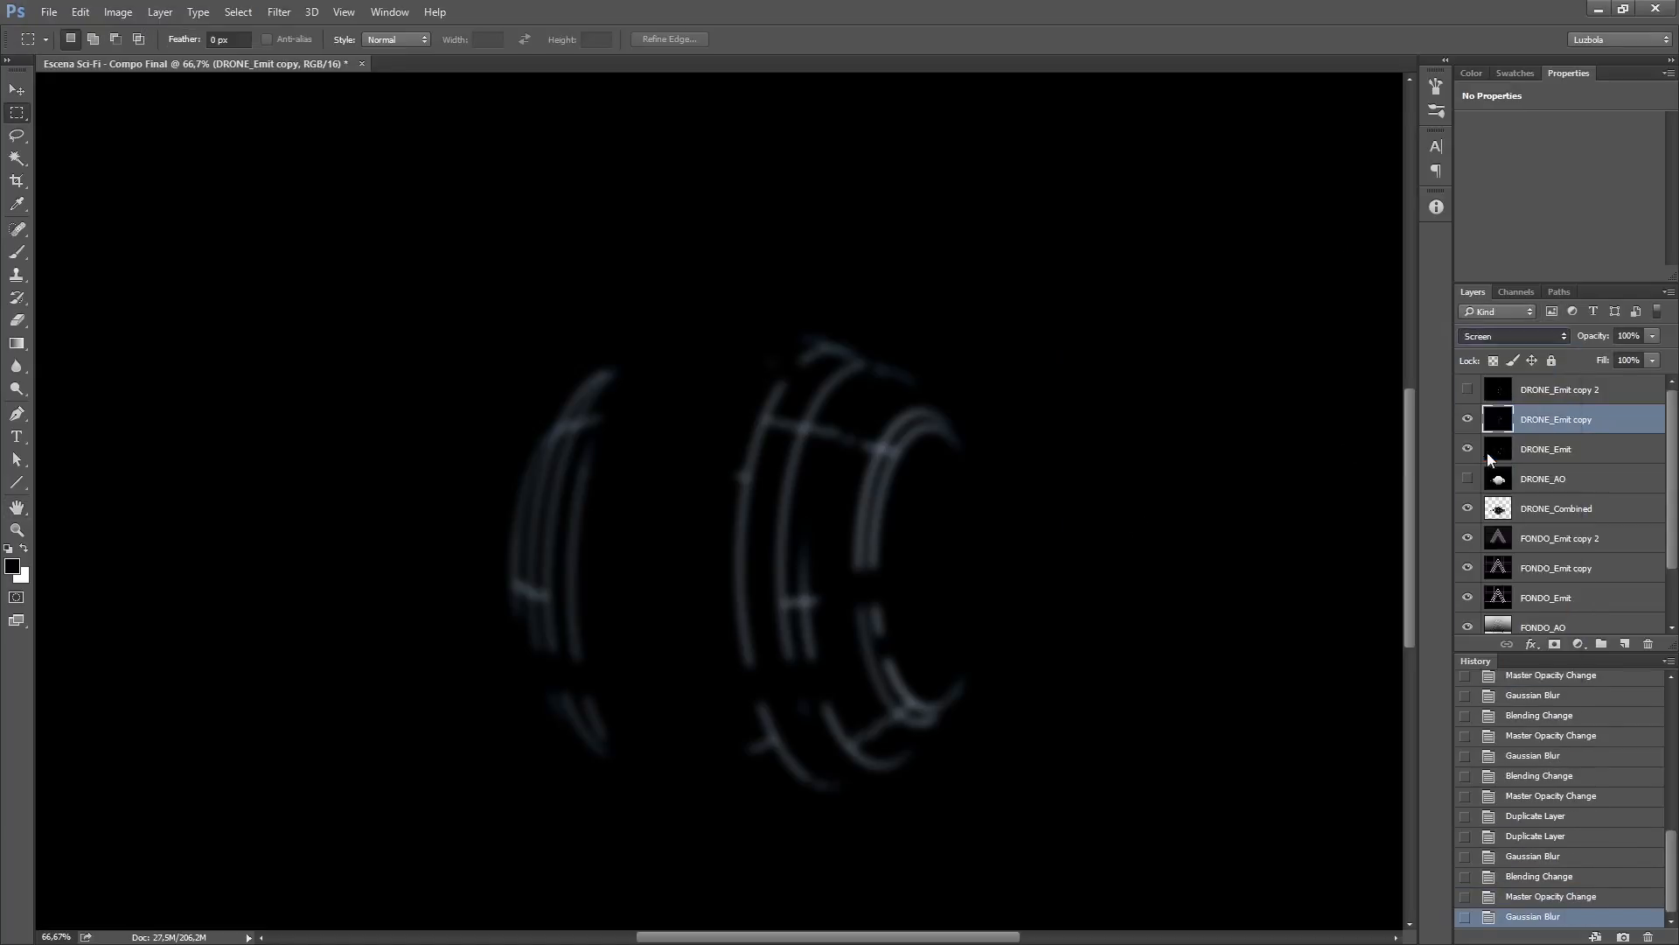
{"action": "left_click", "coordinate": [1594, 340]}
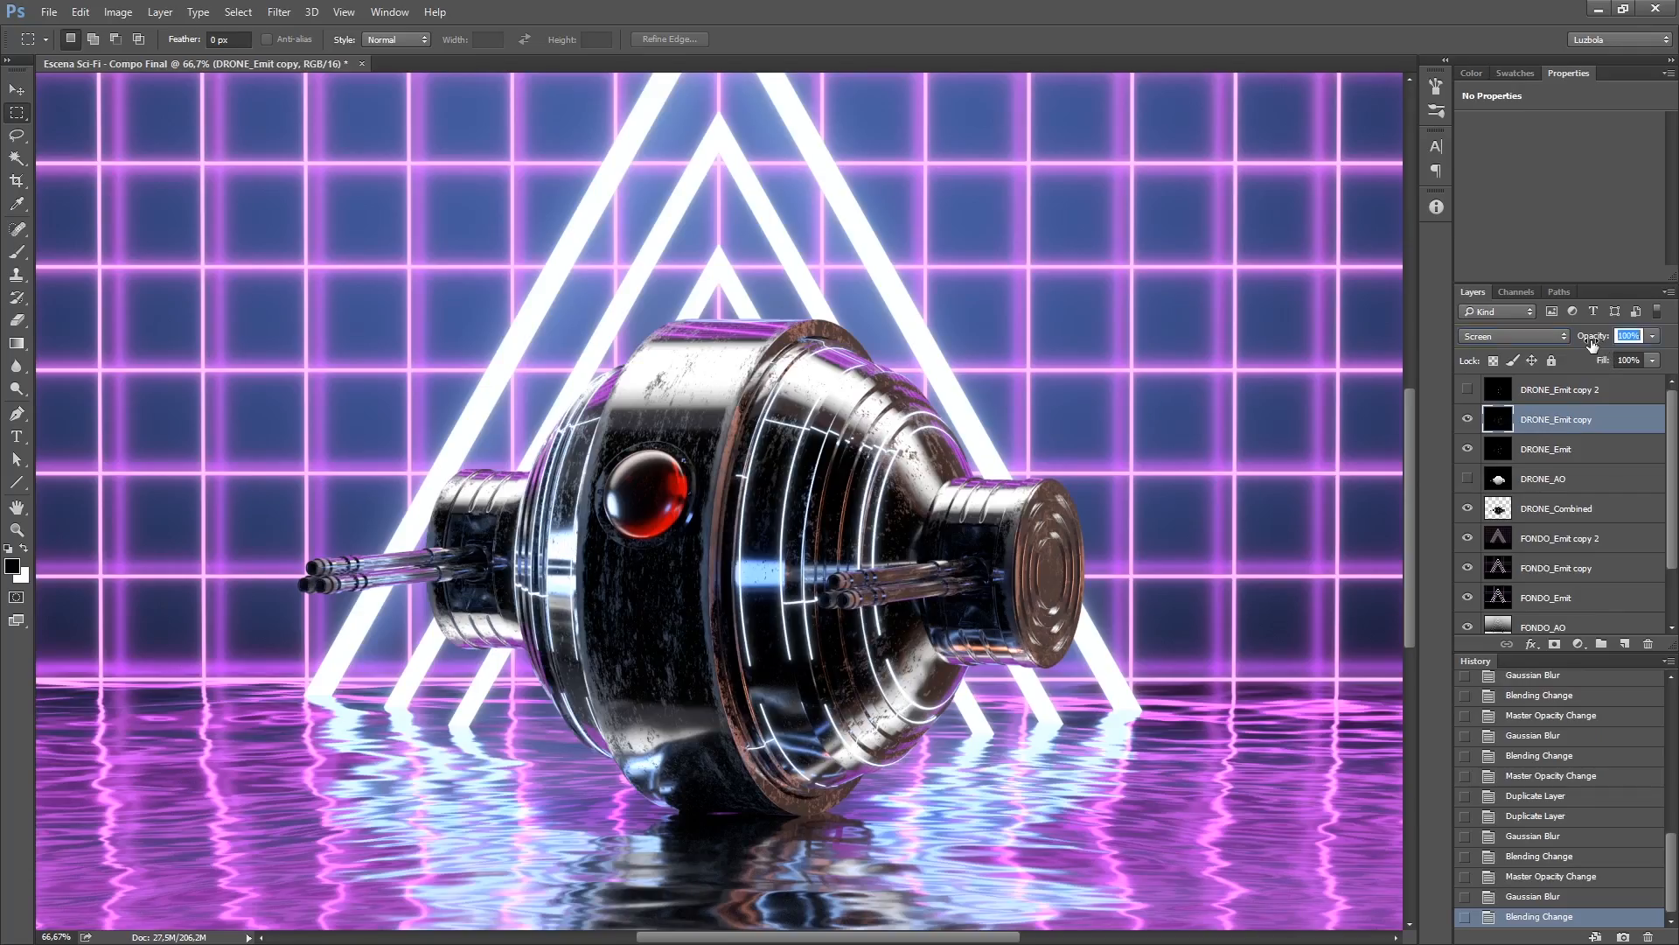
{"action": "type", "text": "60"}
{"action": "key", "text": "Return"}
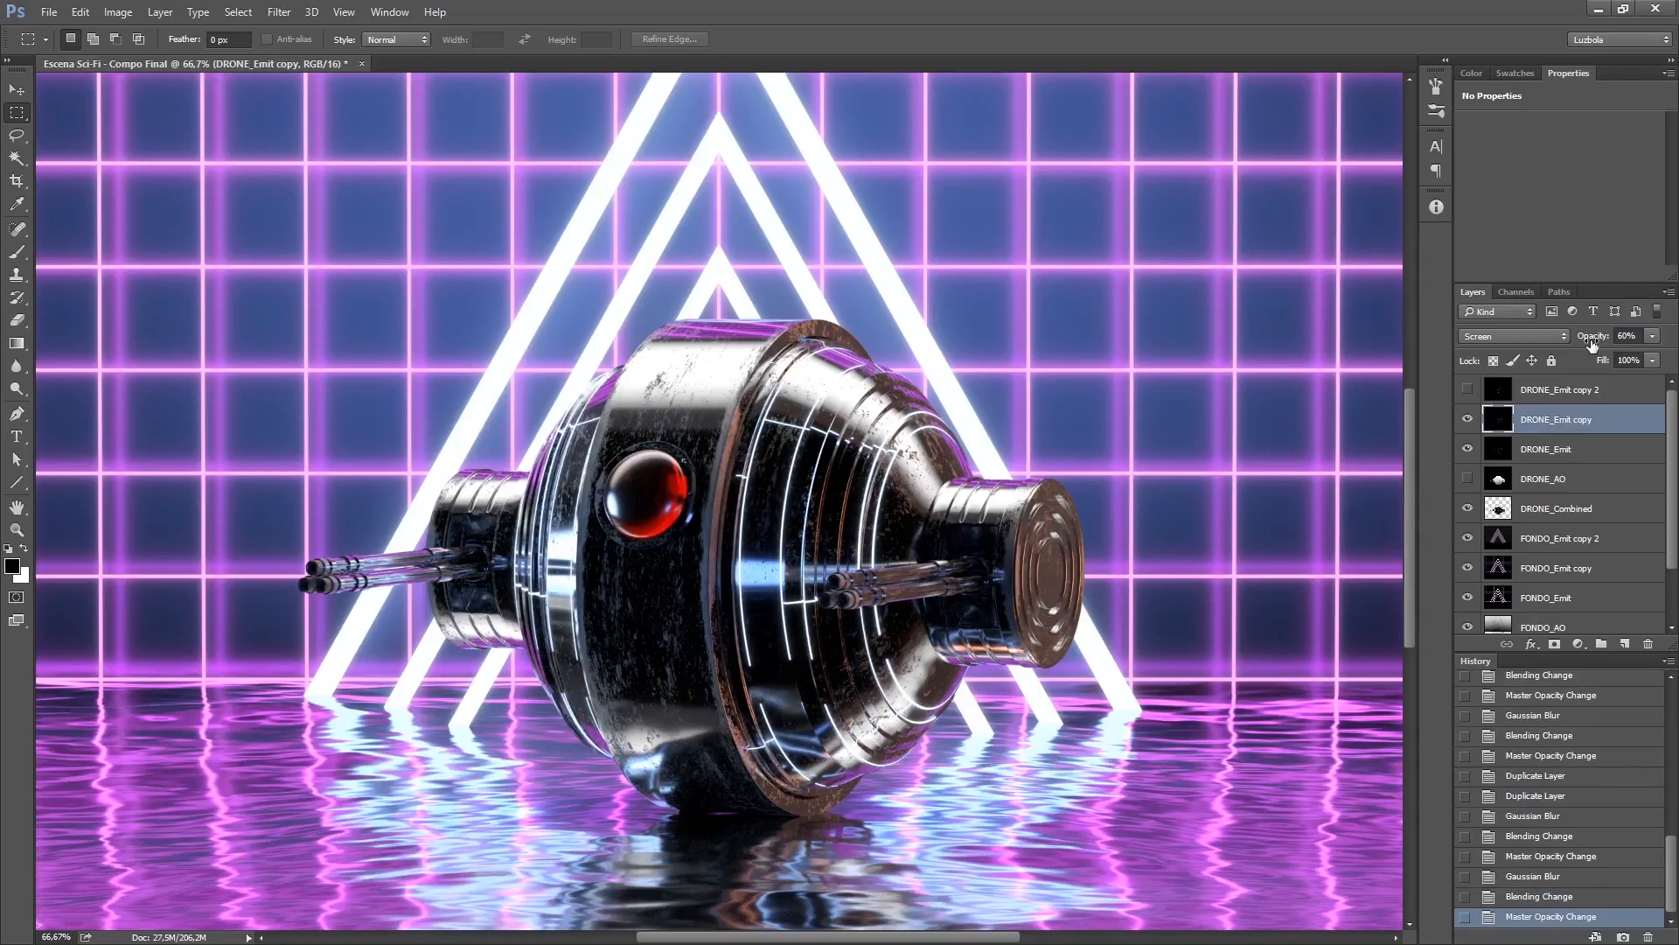
{"action": "left_click", "coordinate": [1467, 420]}
{"action": "left_click", "coordinate": [1468, 420]}
{"action": "left_click", "coordinate": [1468, 420]}
{"action": "left_click", "coordinate": [1468, 420]}
Step: Show the DRONE_Emit copy 2 layer and apply a Gaussian Blur with a 26.4-pixel radius to it
{"action": "left_click", "coordinate": [1468, 389]}
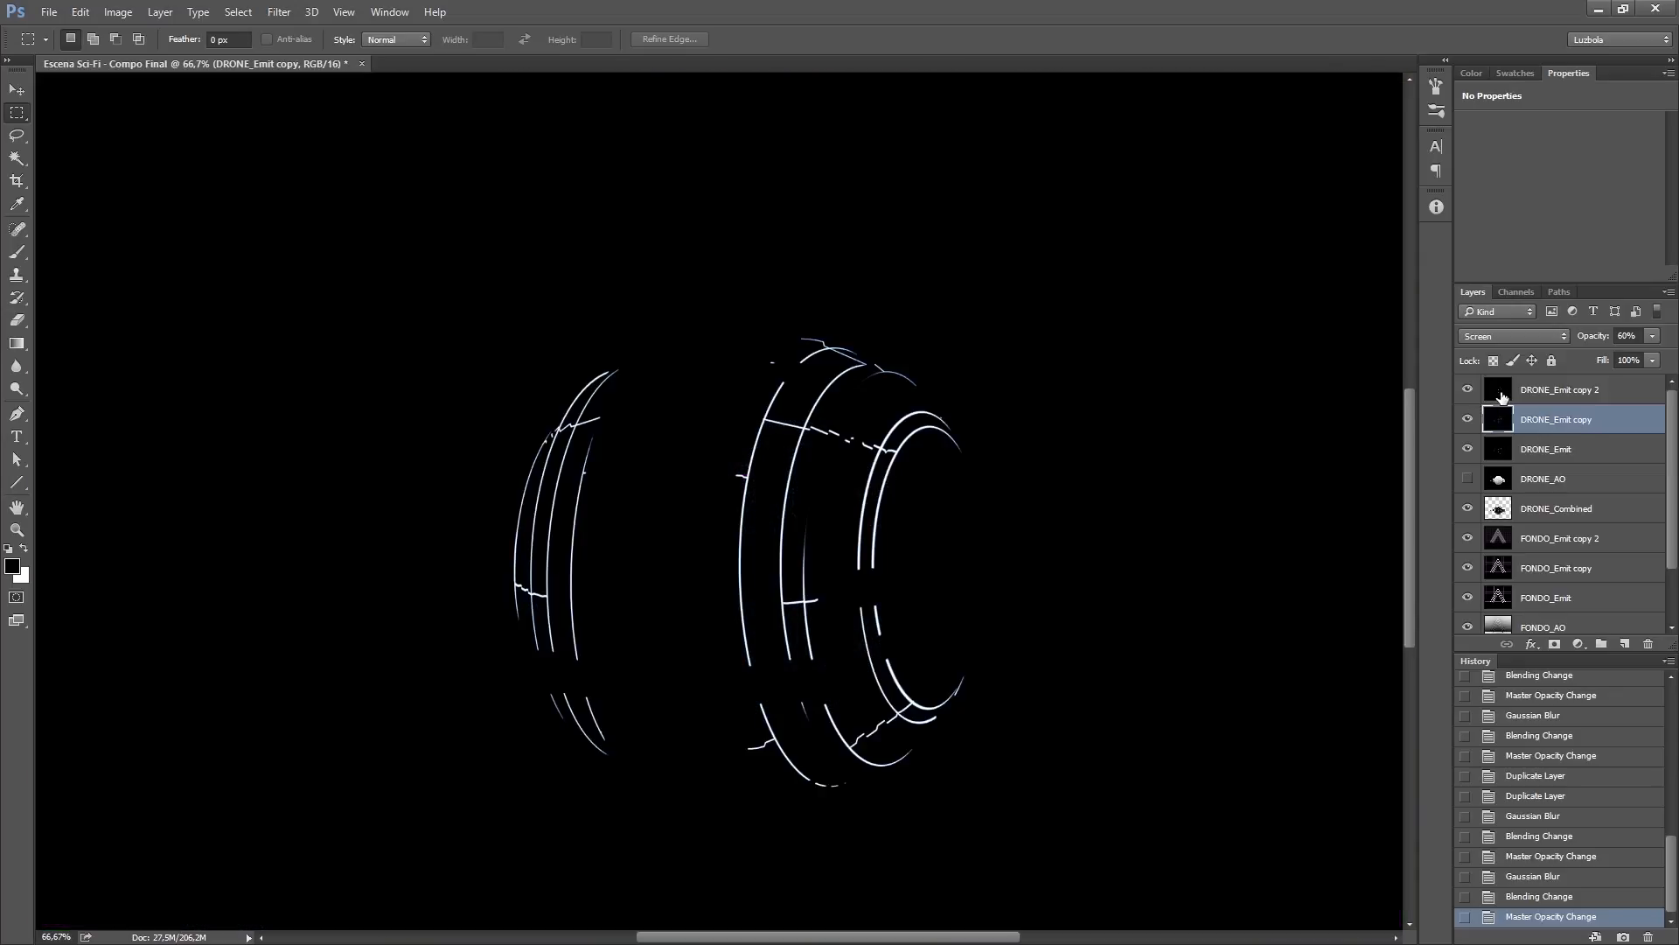
{"action": "left_click", "coordinate": [1478, 391]}
{"action": "left_click", "coordinate": [279, 11]}
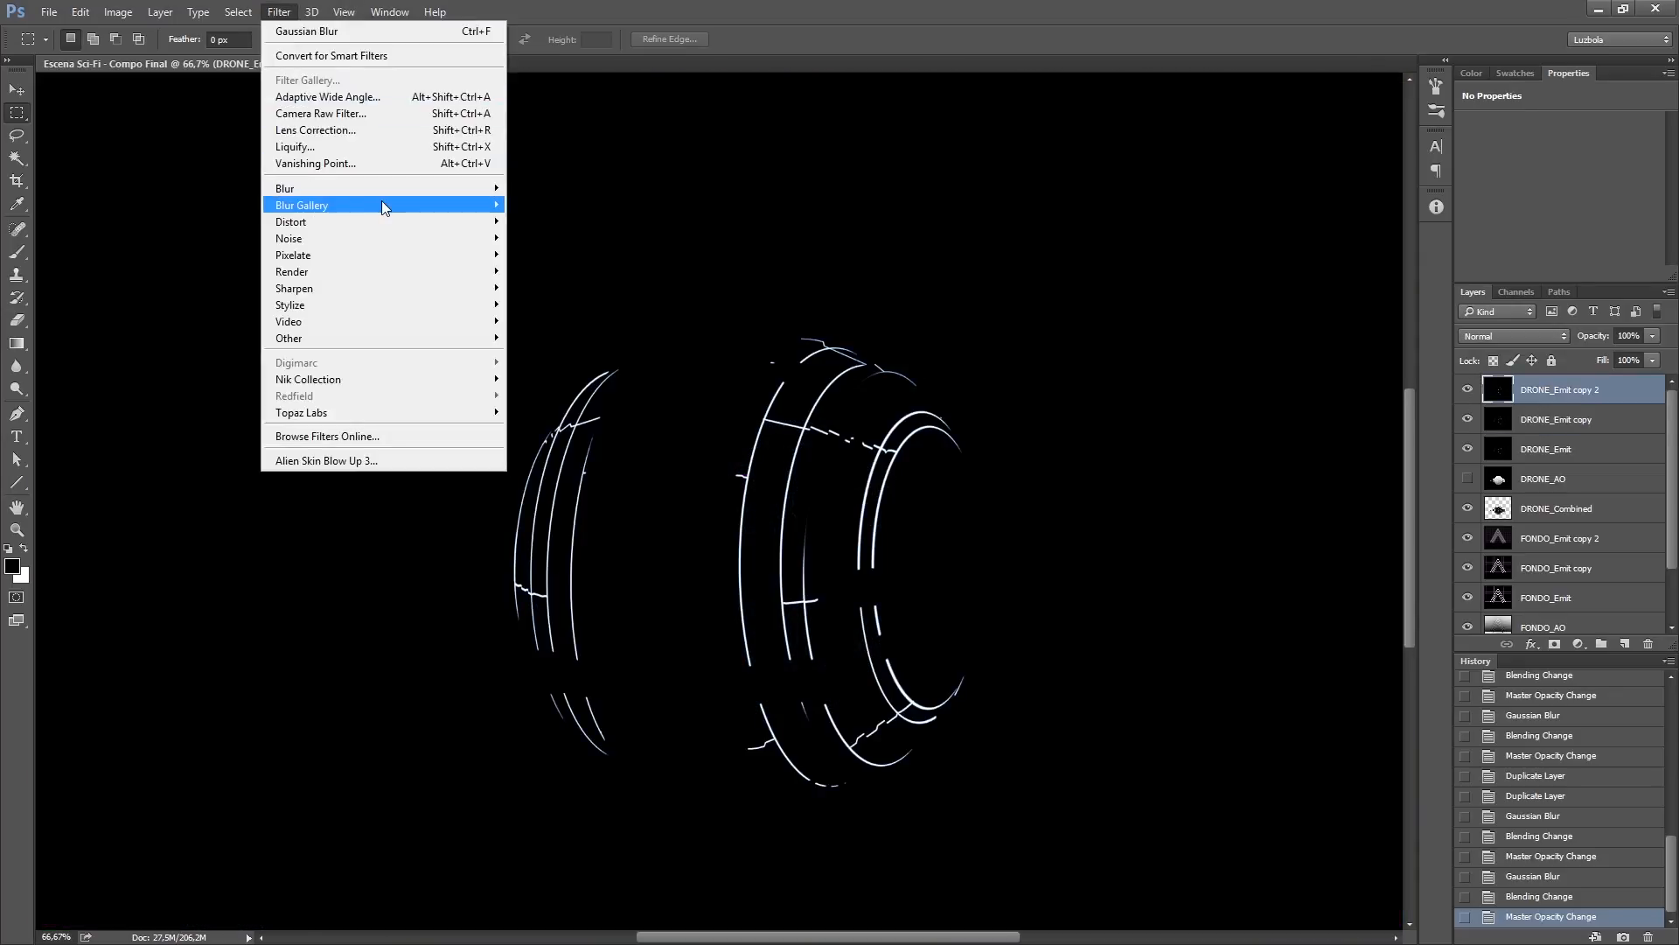
{"action": "mouse_move", "coordinate": [406, 189]}
{"action": "left_click", "coordinate": [536, 255]}
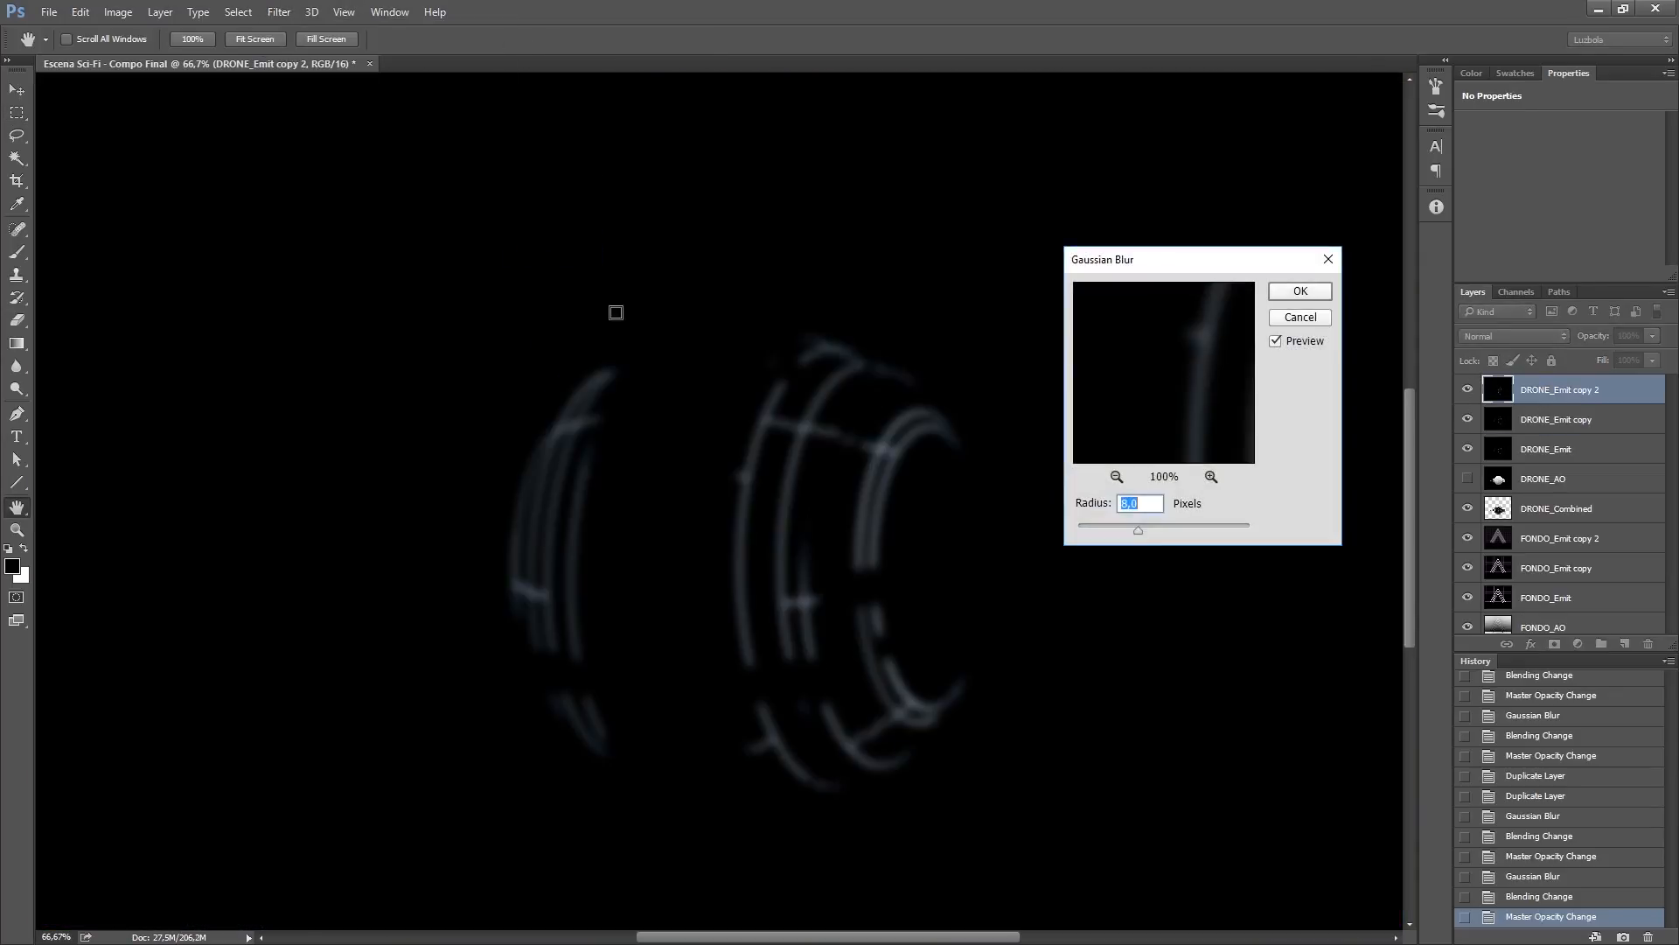
{"action": "left_click_drag", "start_coordinate": [1141, 525], "coordinate": [1155, 531]}
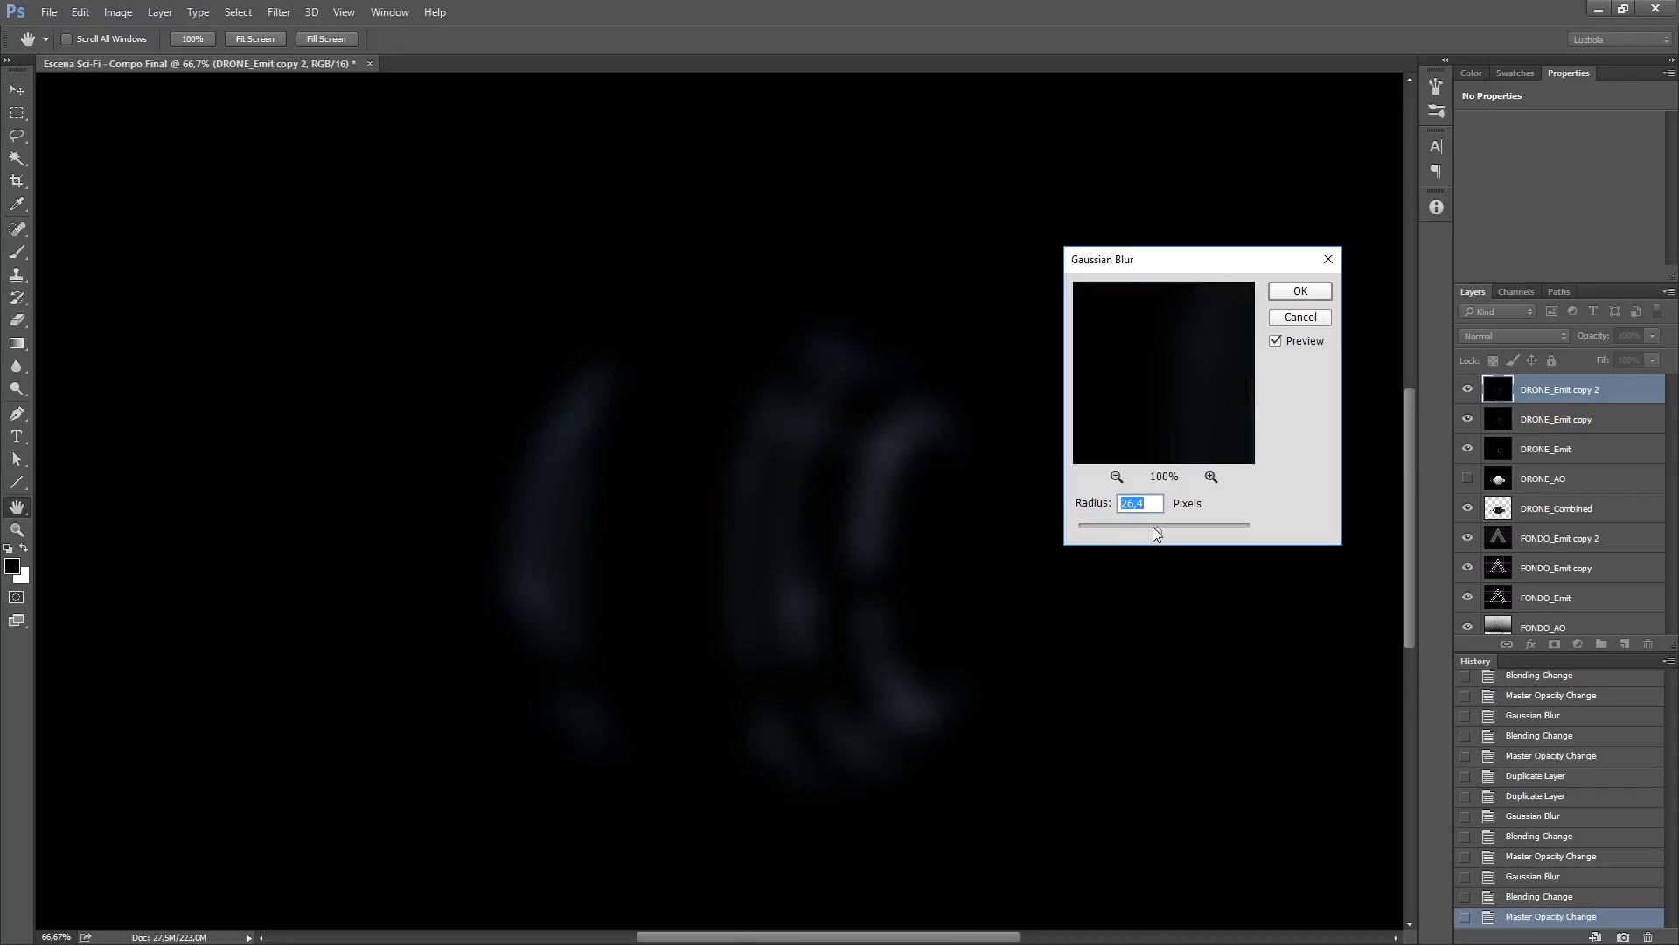
{"action": "left_click", "coordinate": [1287, 295]}
{"action": "key", "text": "m"}
Step: Set the DRONE_Emit copy 2 layer to Screen blending and compare the drone with and without it
{"action": "left_click", "coordinate": [1512, 336]}
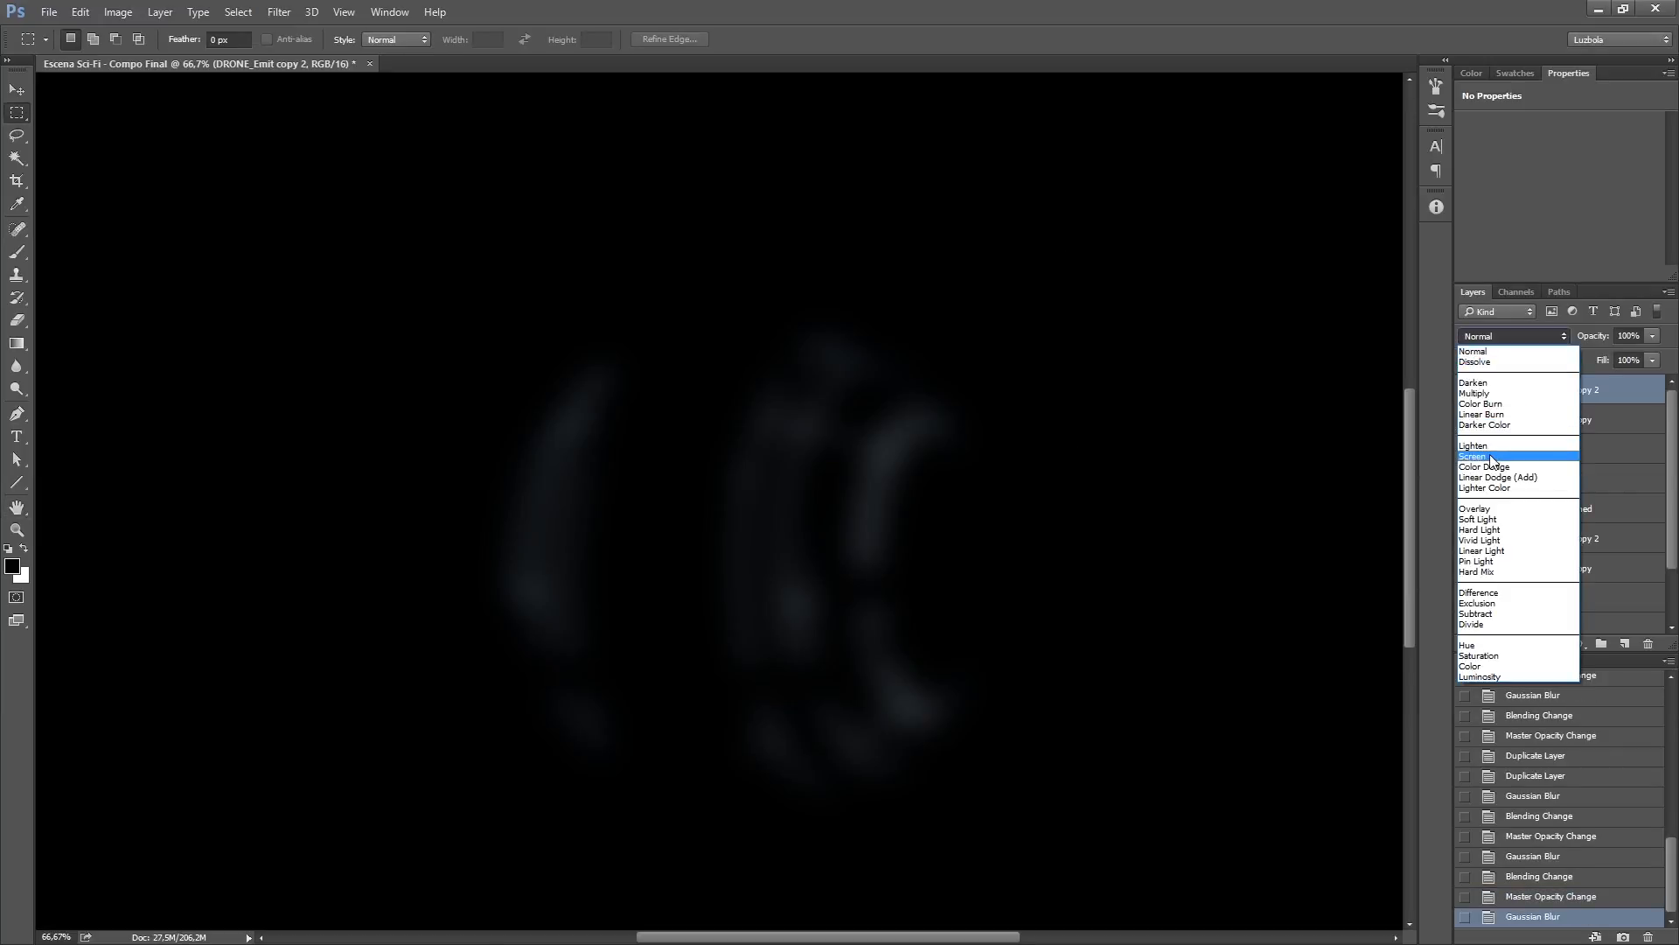
{"action": "left_click", "coordinate": [1492, 456]}
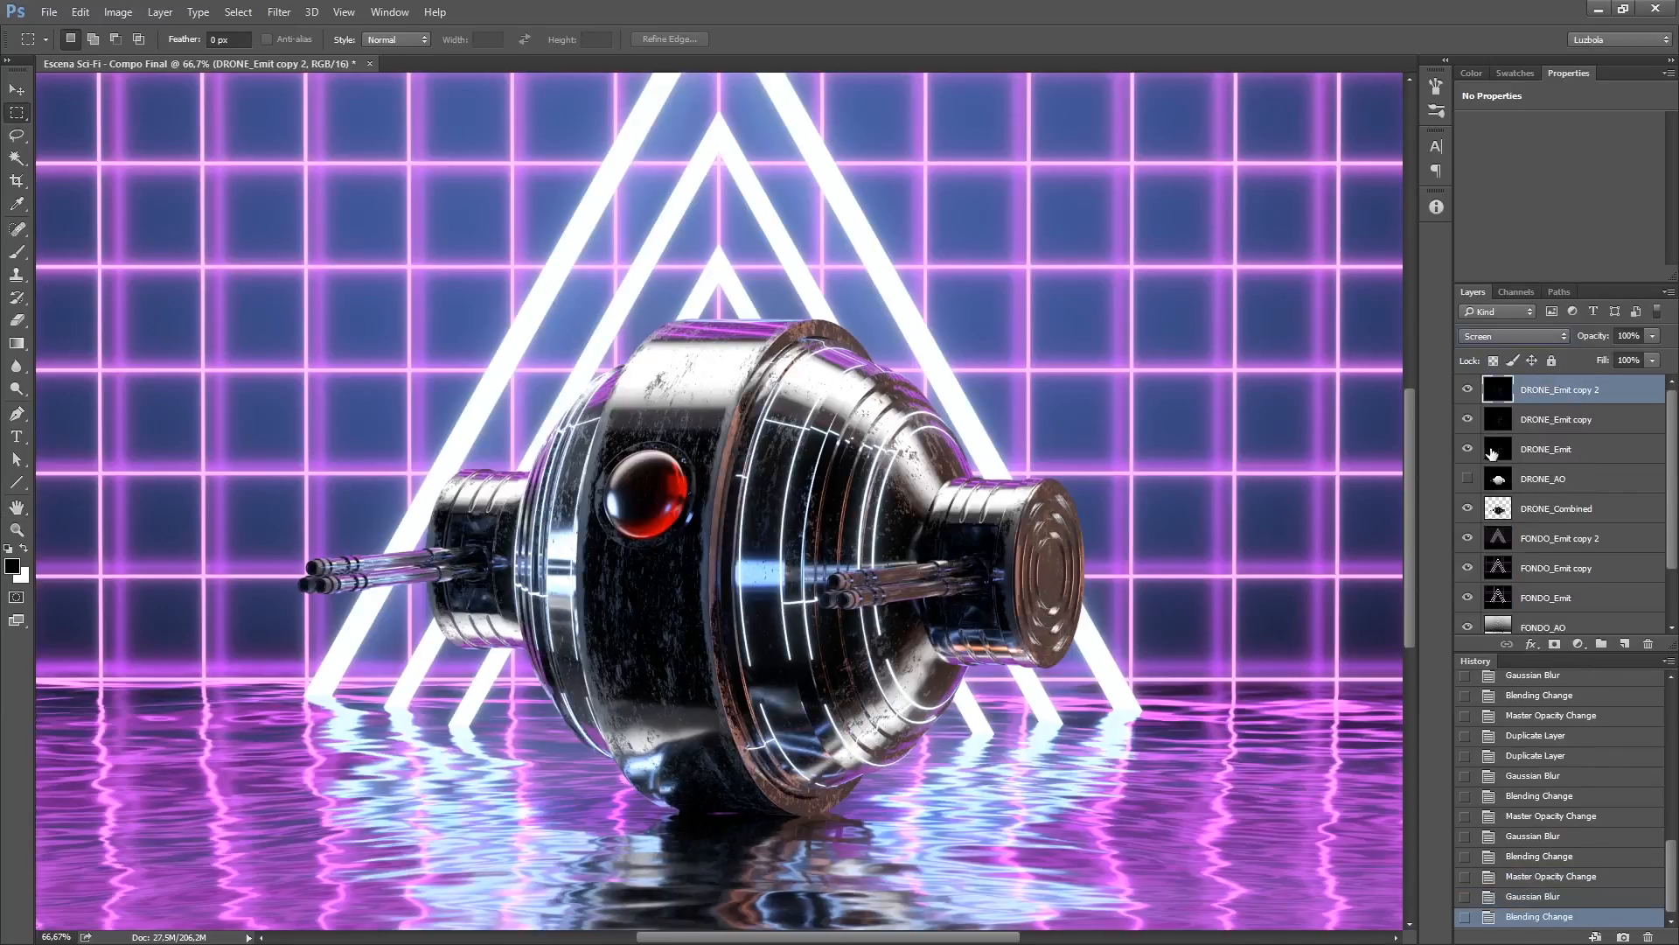
{"action": "left_click", "coordinate": [1468, 399]}
{"action": "left_click", "coordinate": [1467, 399]}
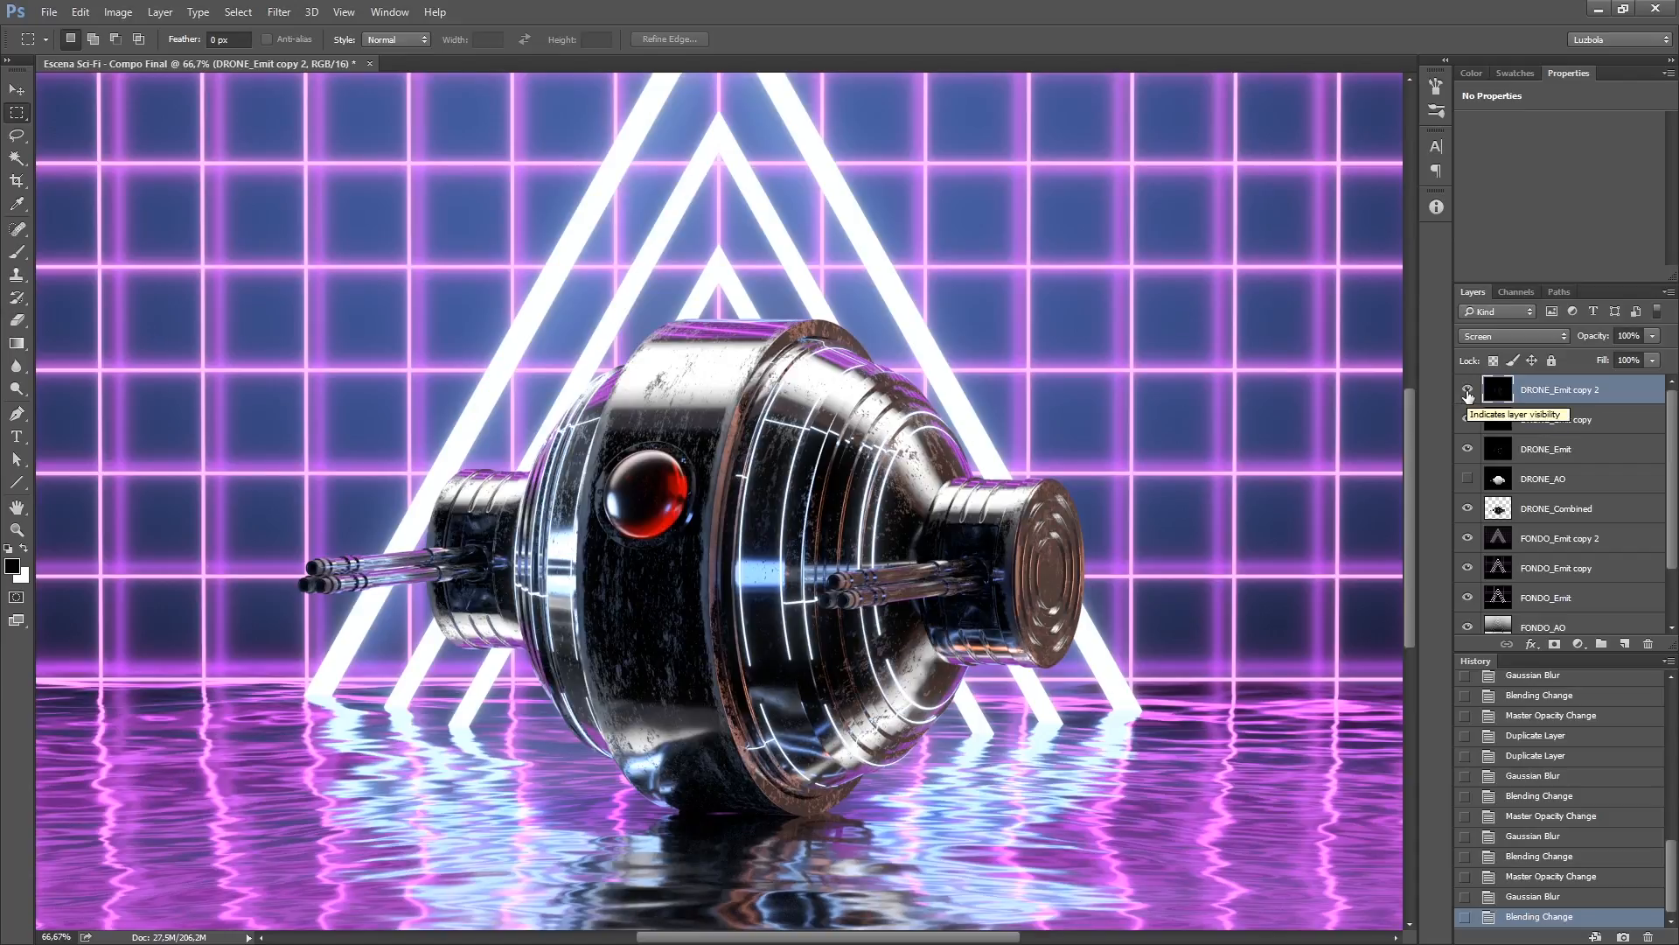
{"action": "mouse_move", "coordinate": [1468, 394]}
{"action": "left_mouse_down"}
{"action": "mouse_move", "coordinate": [1474, 448]}
{"action": "mouse_move", "coordinate": [1470, 389]}
{"action": "left_mouse_up"}
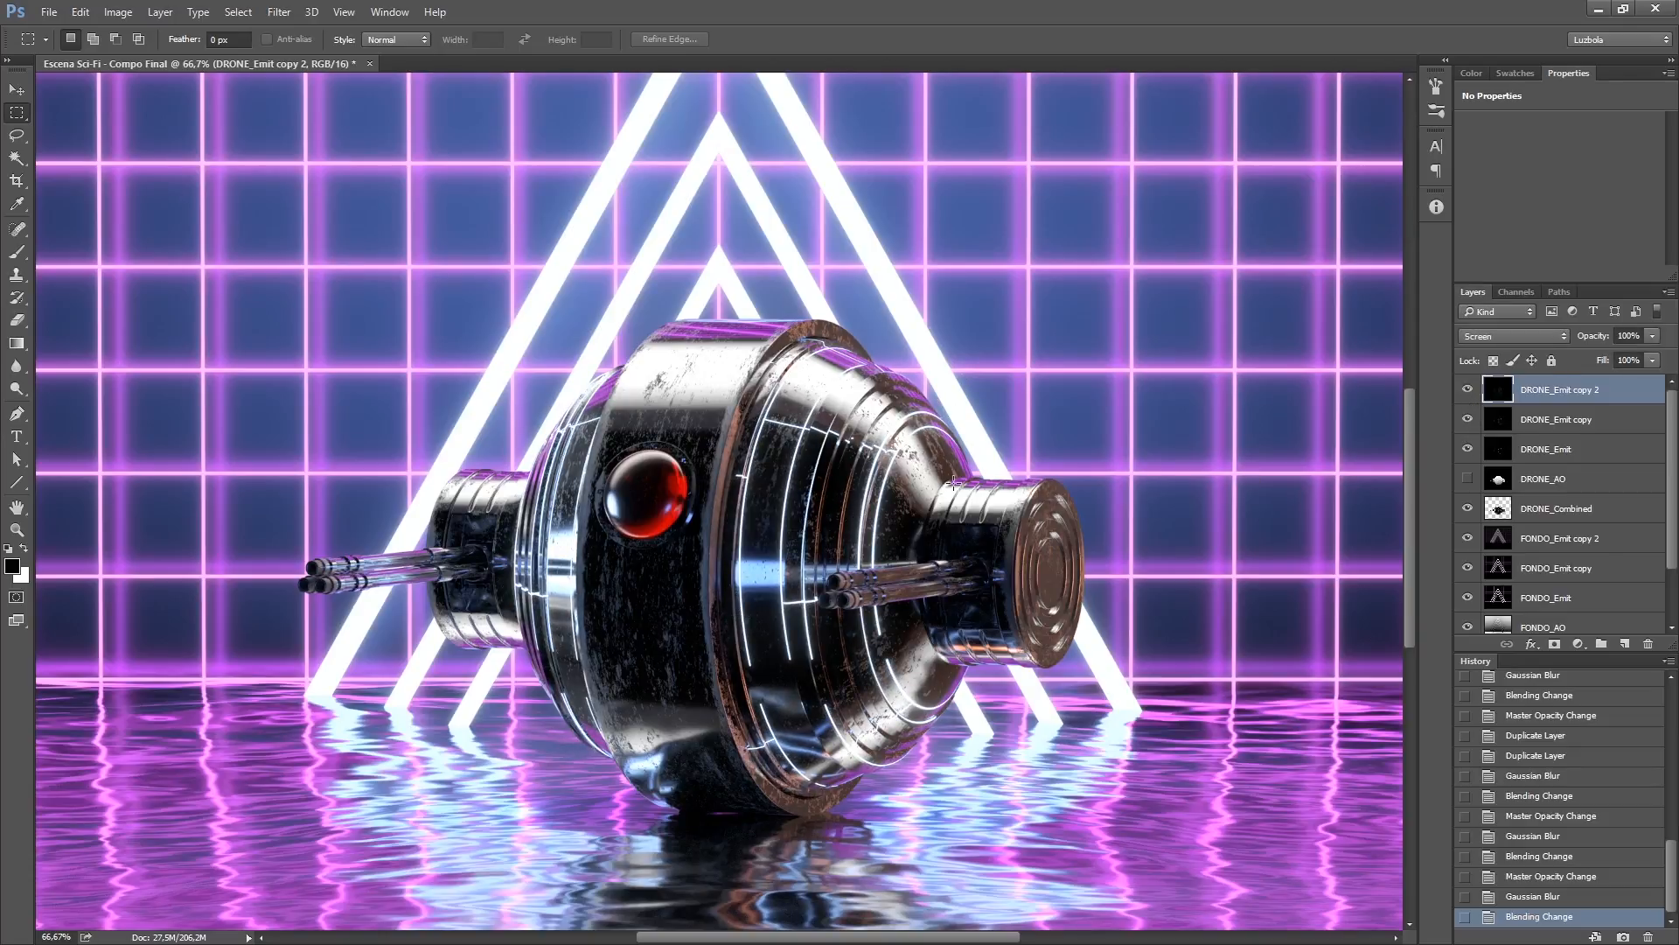
Step: Show the DRONE_AO layer and clip it to DRONE_Combined with Overlay blending at 20% opacity
{"action": "scroll", "coordinate": [953, 483], "scroll_direction": "down", "scroll_amount": 2}
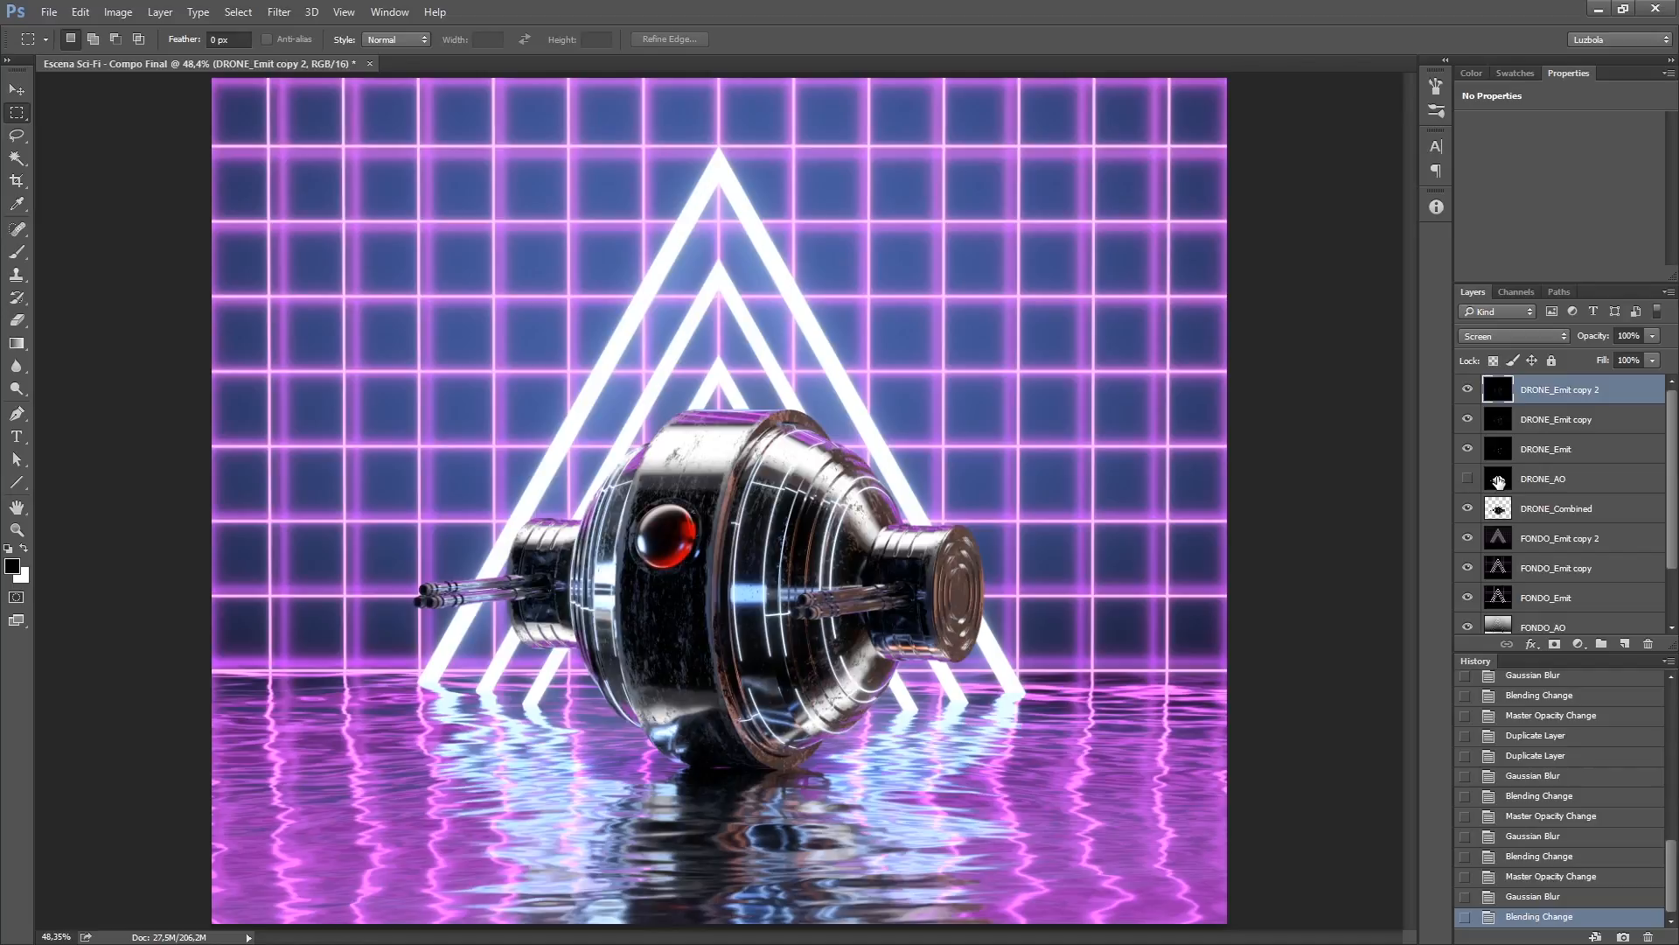
{"action": "left_click", "coordinate": [1498, 480]}
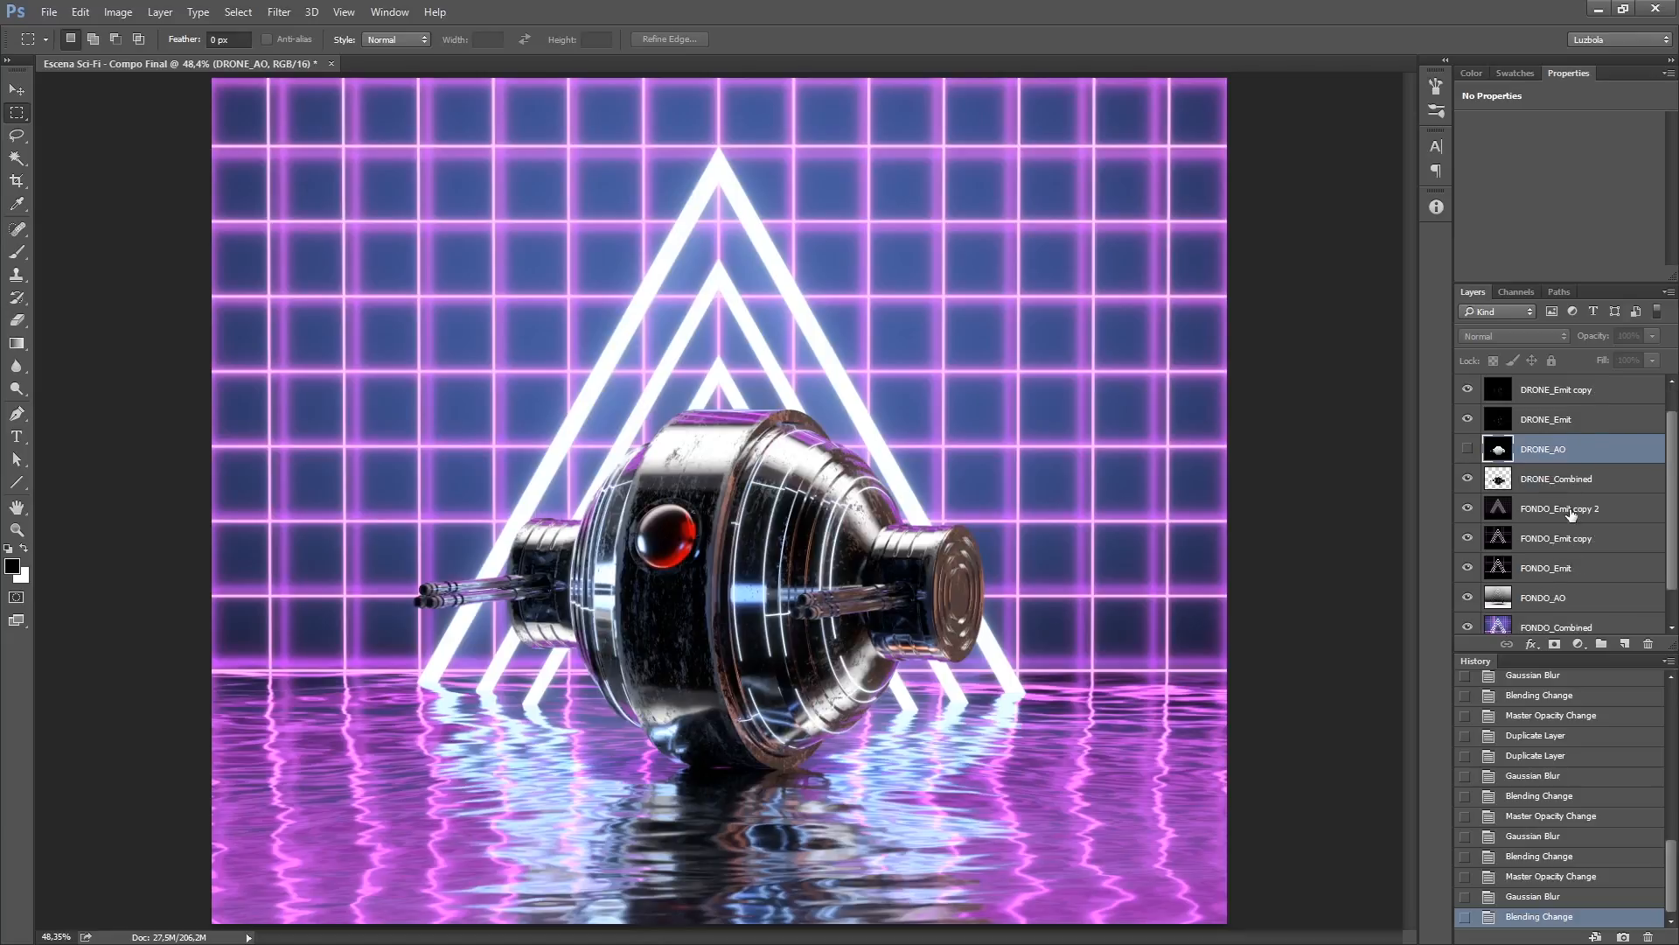
{"action": "left_click", "coordinate": [1468, 480]}
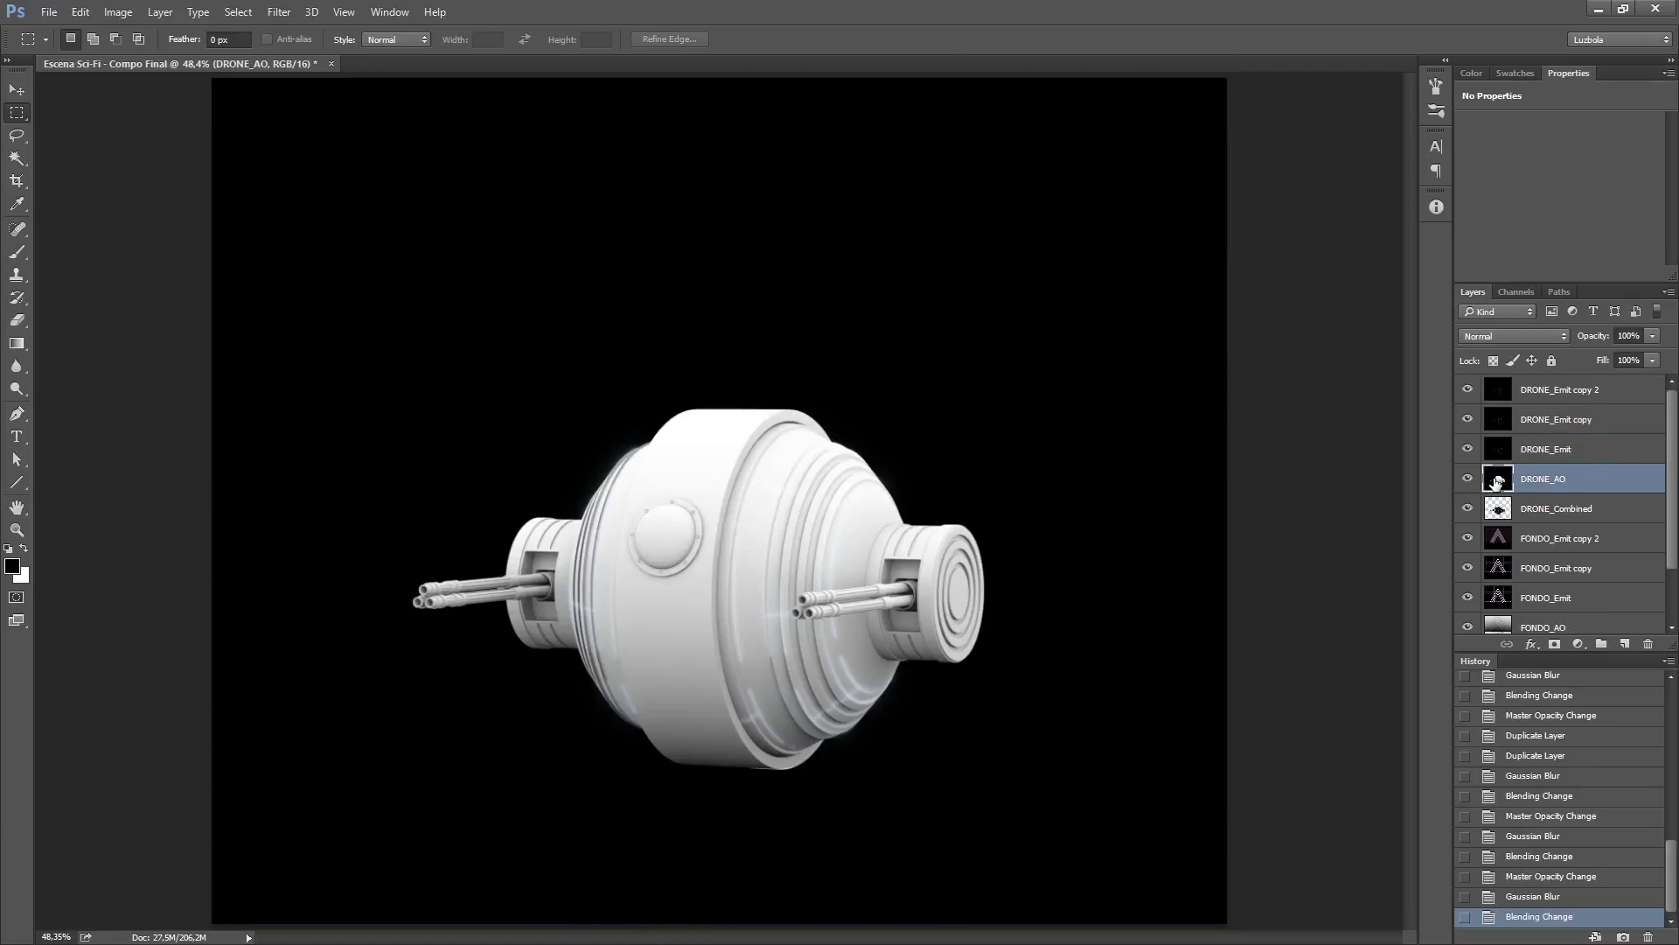
{"action": "left_click", "coordinate": [1507, 336]}
{"action": "left_click", "coordinate": [1497, 510]}
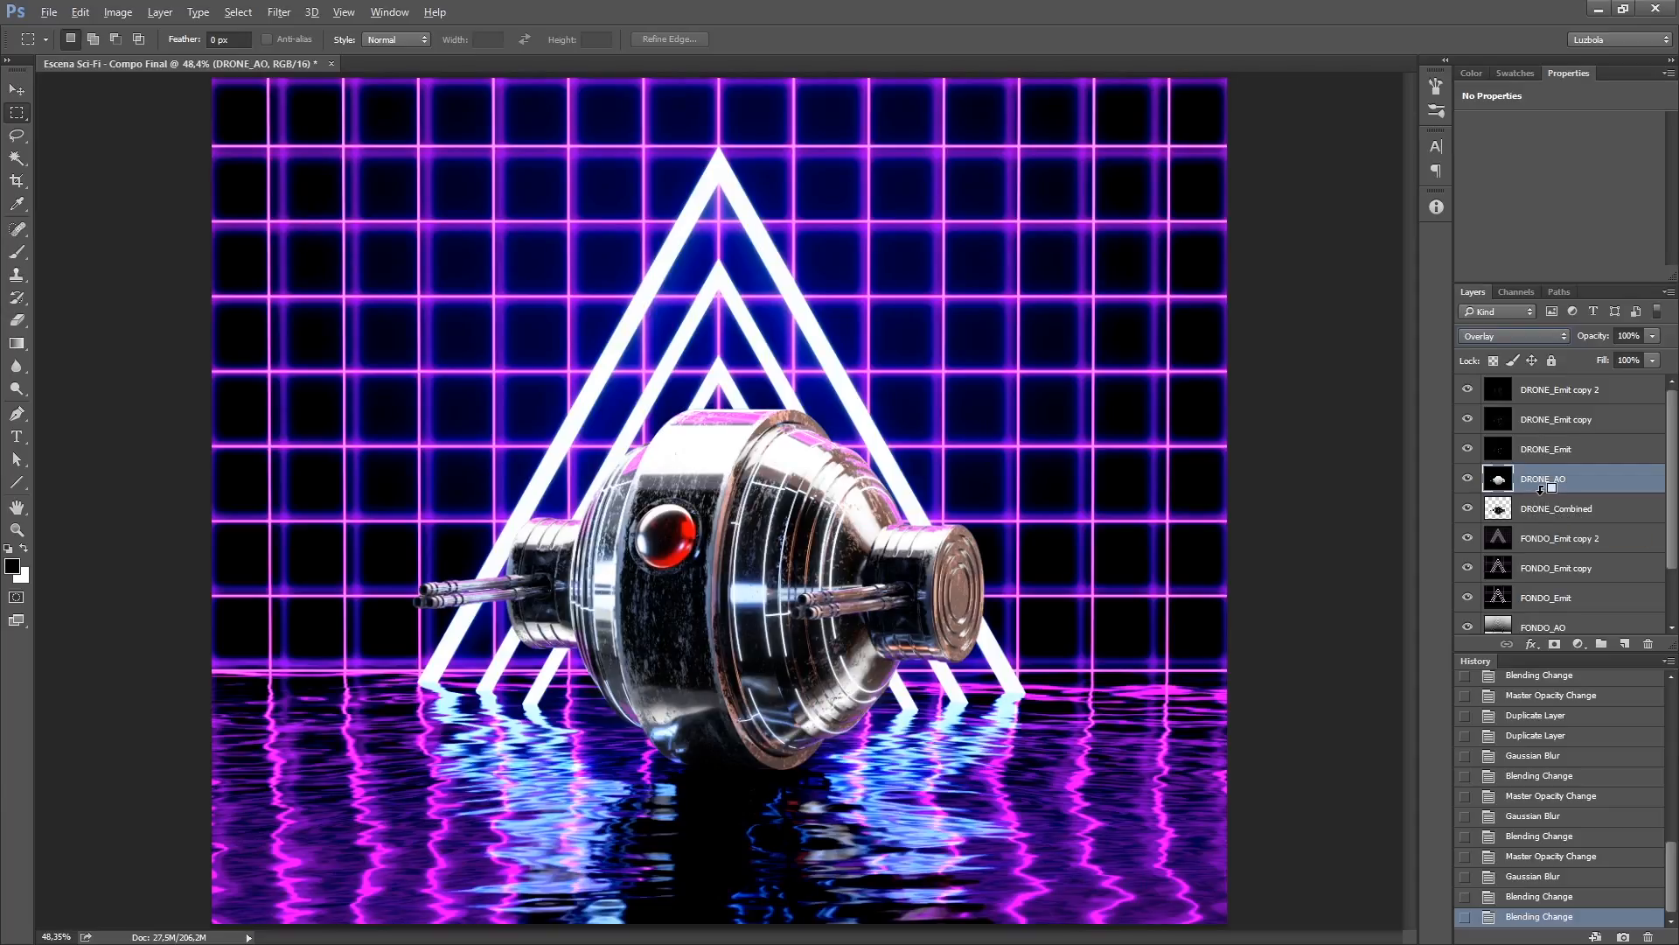
{"action": "left_click_drag", "start_coordinate": [1541, 488], "coordinate": [1537, 492]}
{"action": "left_click", "coordinate": [1537, 492], "text": "alt"}
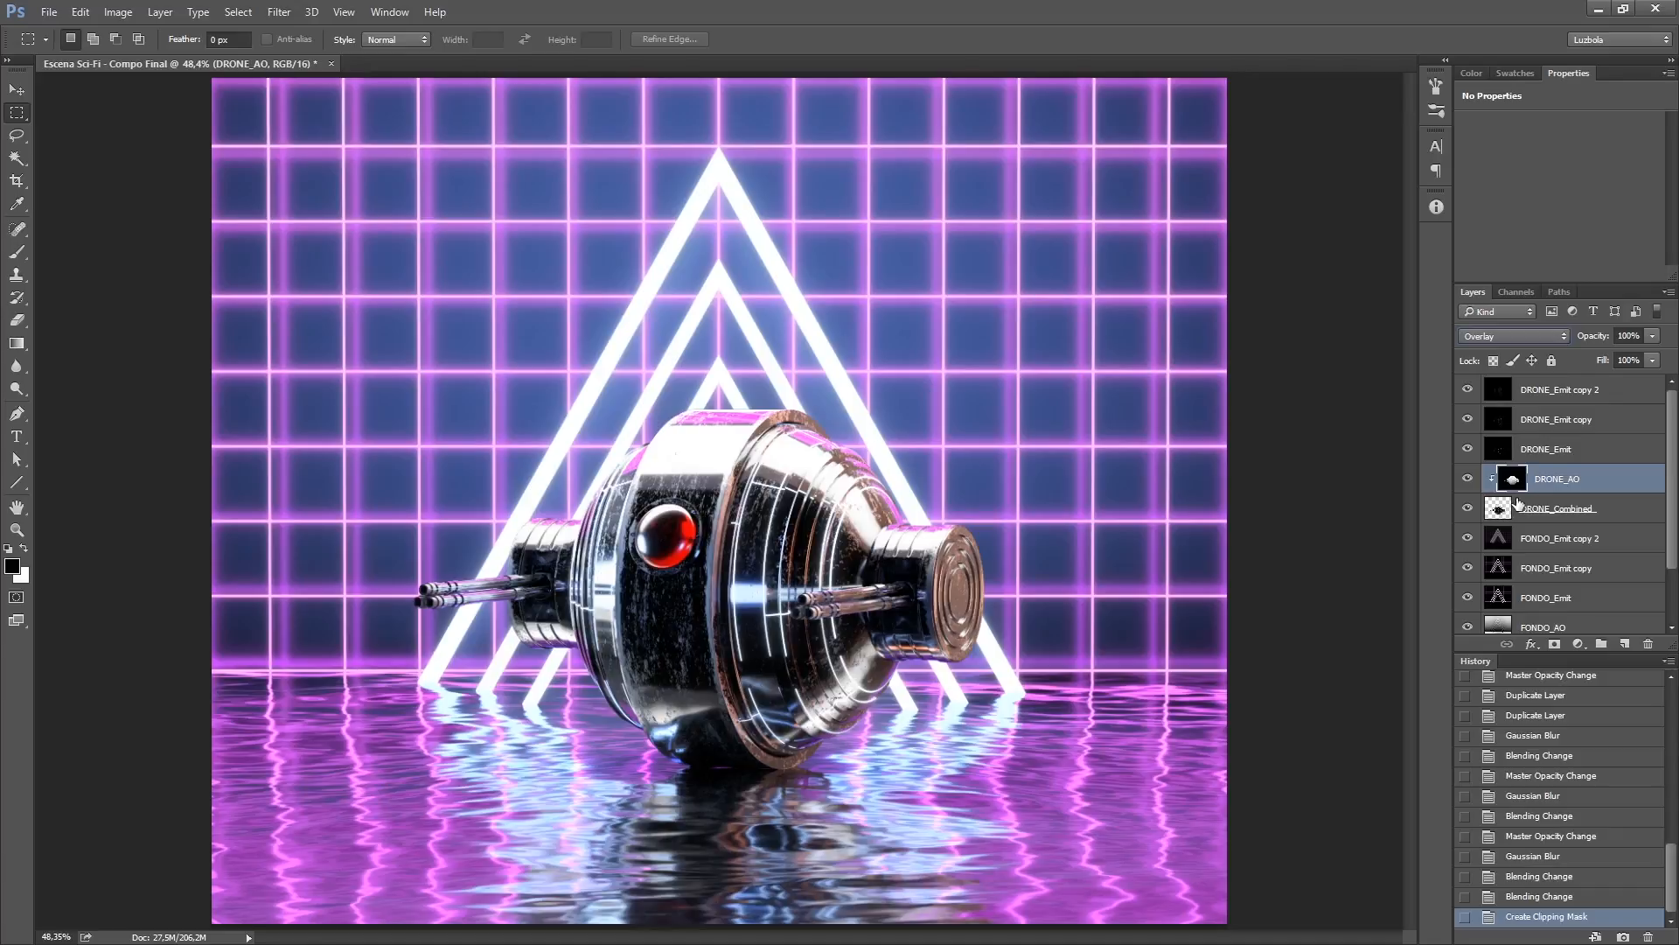
{"action": "left_click_drag", "start_coordinate": [1596, 342], "coordinate": [1497, 366]}
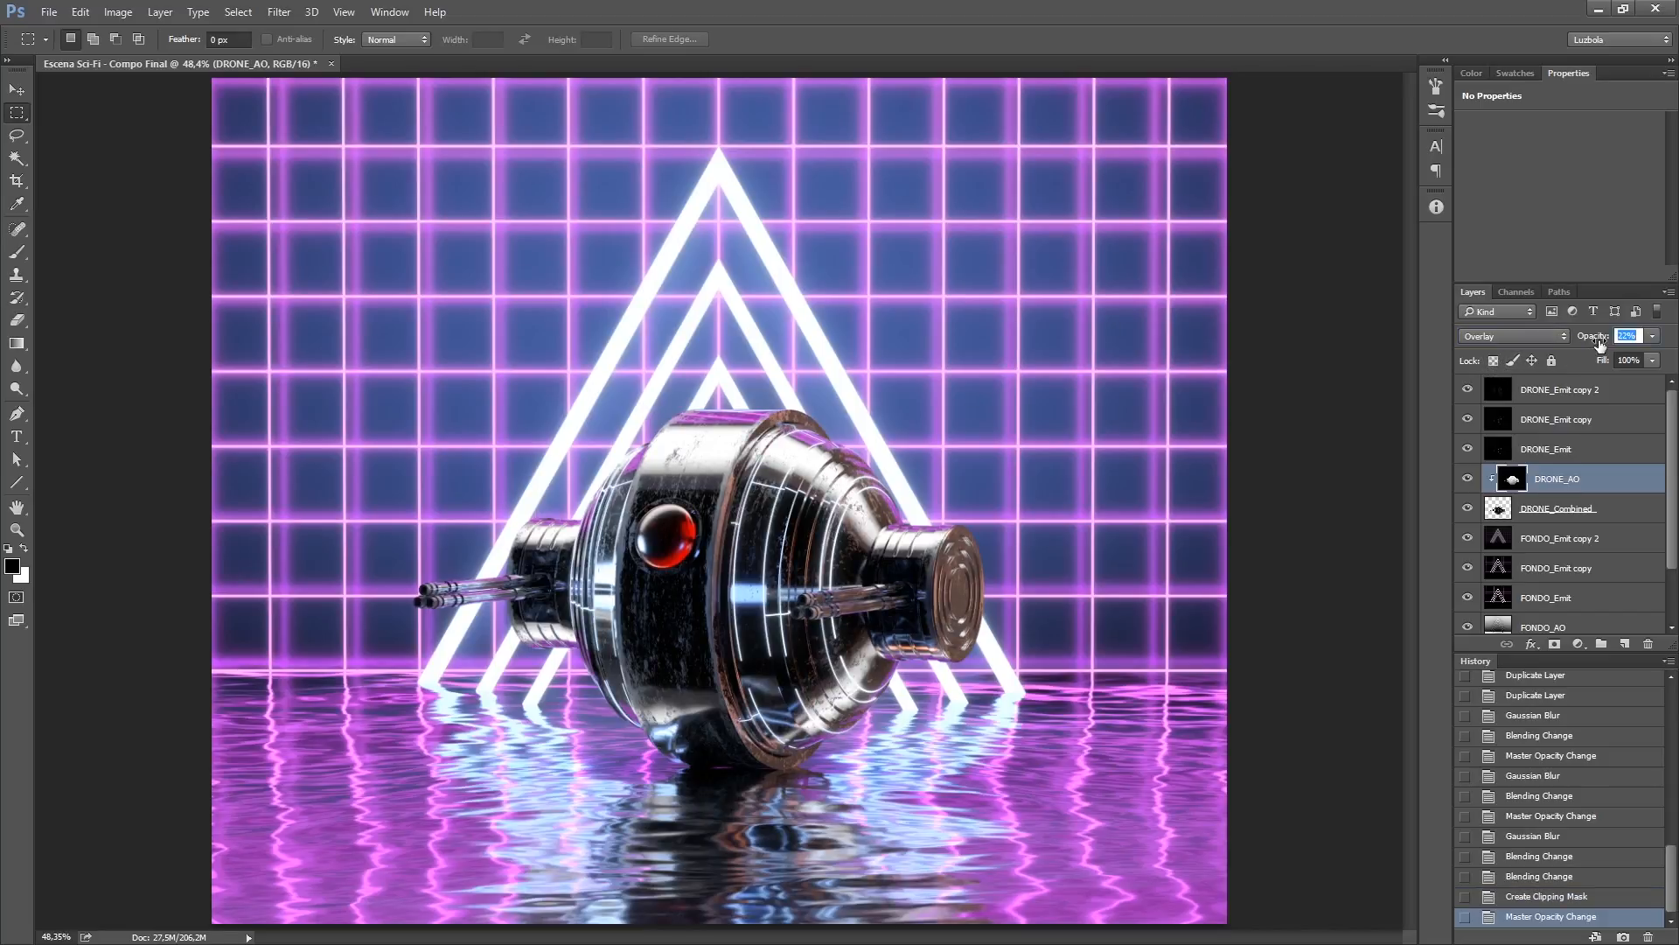
{"action": "type", "text": "20"}
{"action": "key", "text": "Return"}
Step: Compare the drone with and without the DRONE_AO layer, and delete that layer
{"action": "left_click", "coordinate": [1468, 479]}
{"action": "left_click", "coordinate": [1468, 479]}
{"action": "left_click", "coordinate": [1468, 480]}
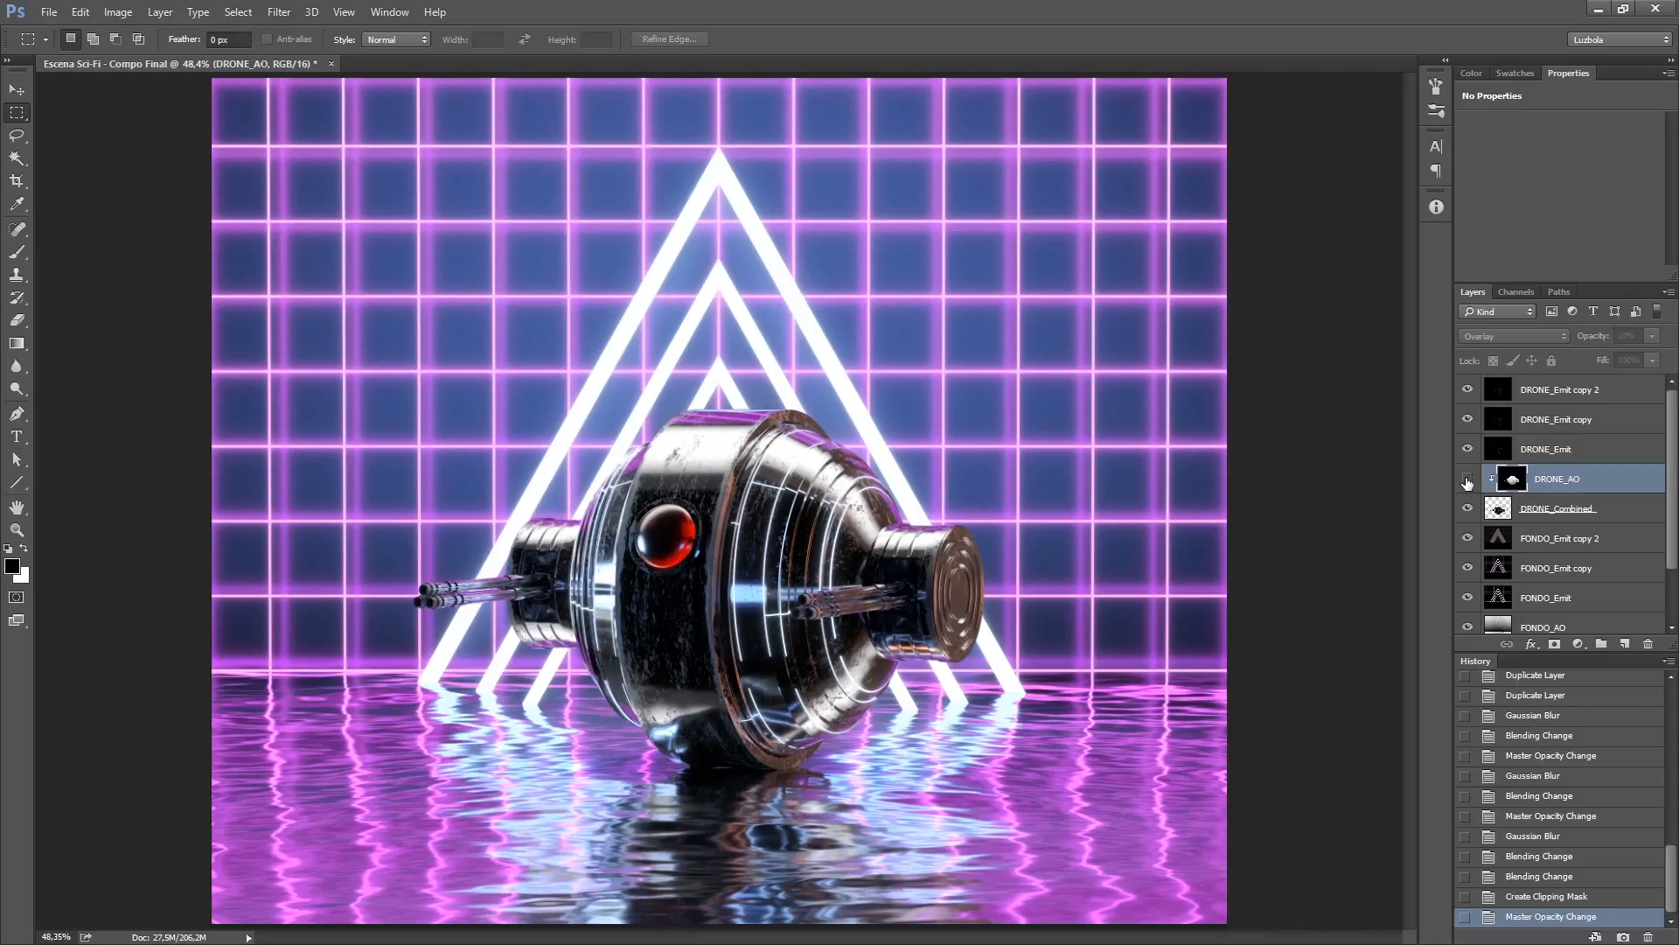
{"action": "left_click", "coordinate": [1468, 479]}
{"action": "left_click", "coordinate": [1468, 479]}
{"action": "left_click", "coordinate": [1468, 480]}
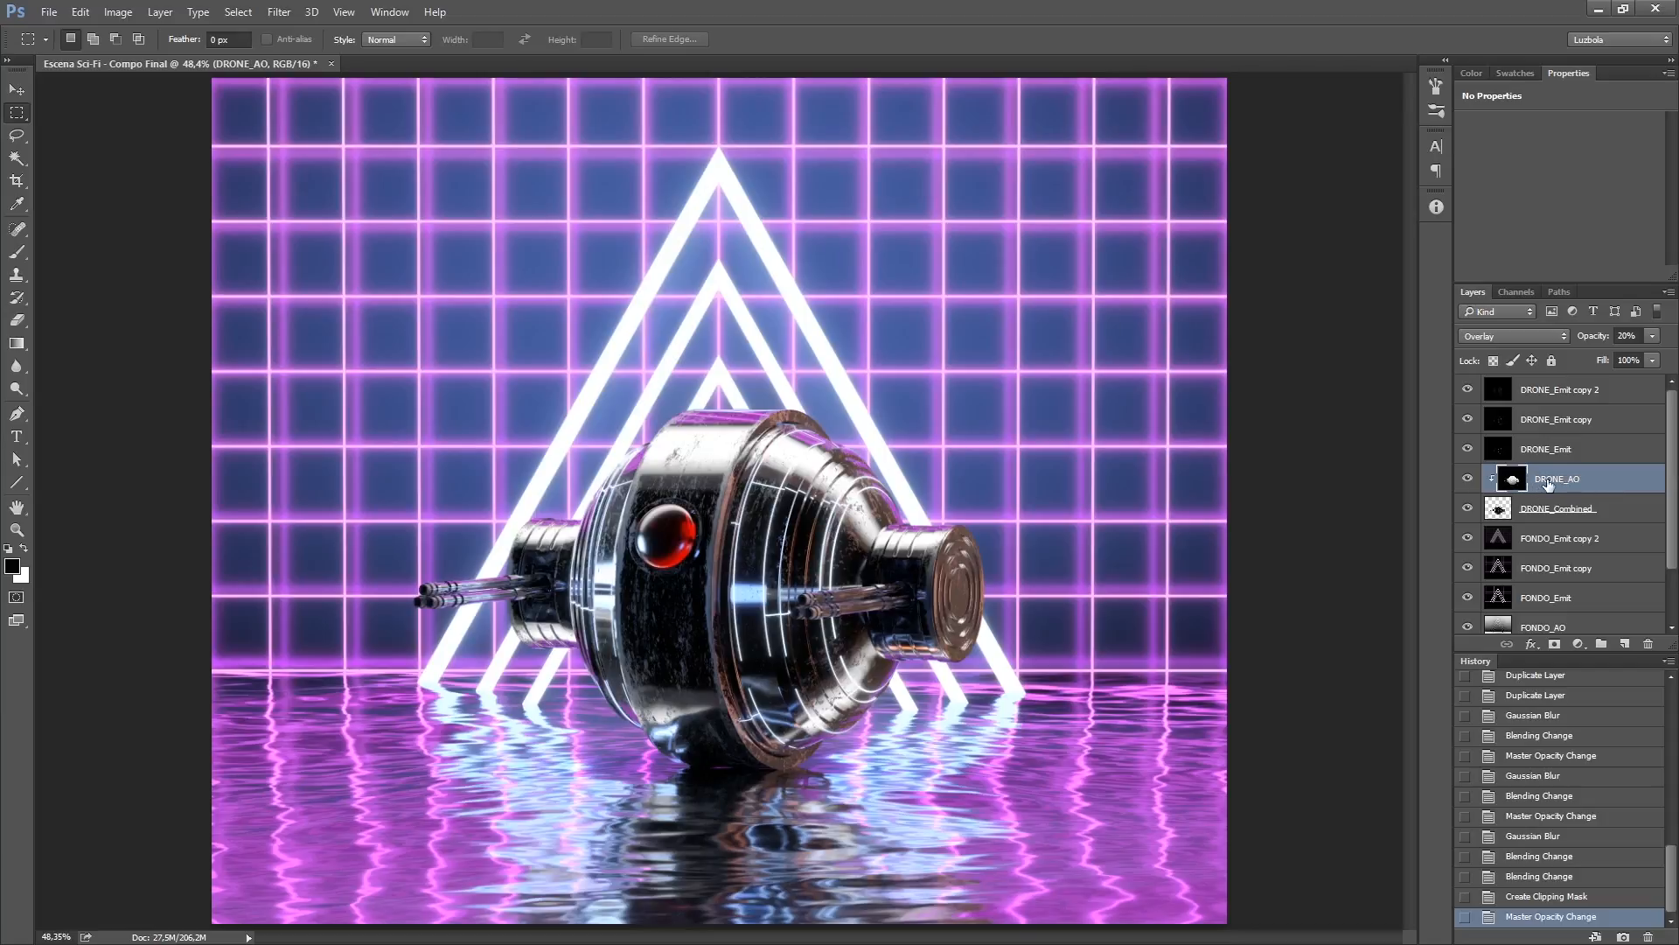
{"action": "left_click_drag", "start_coordinate": [1508, 483], "coordinate": [1648, 644]}
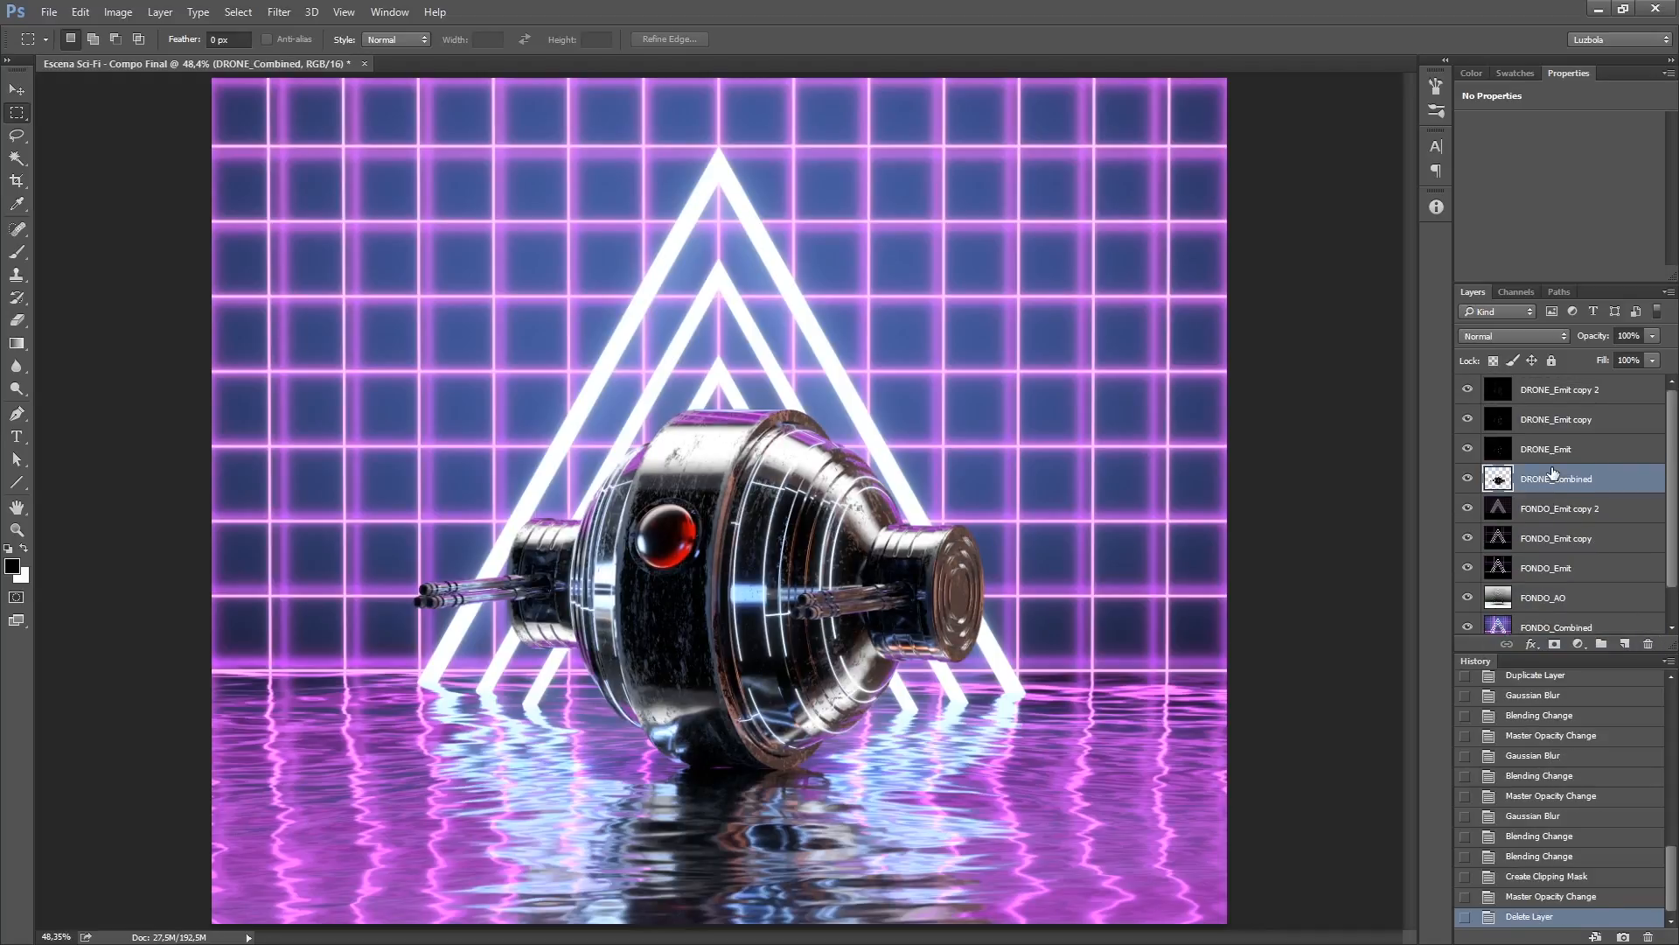
Step: Add an Exposure adjustment layer above DRONE_Emit copy 2 with gamma correction 0.80 and compare the image with and without it
{"action": "scroll", "coordinate": [1440, 443], "scroll_direction": "down", "scroll_amount": 1}
{"action": "left_click", "coordinate": [1500, 399]}
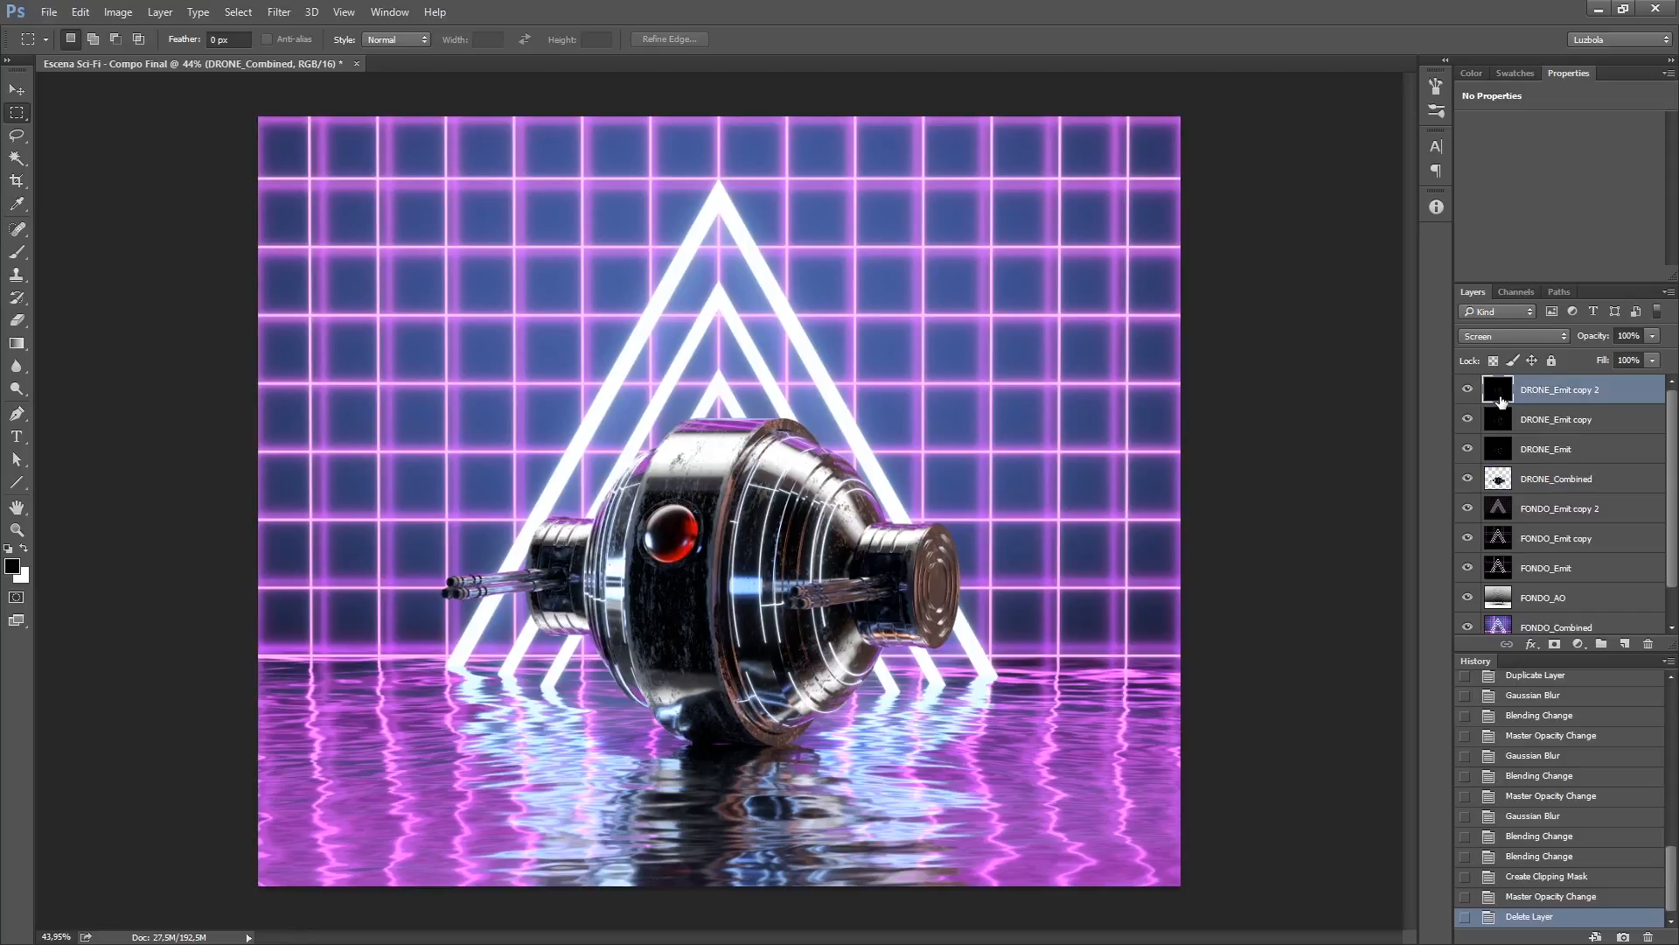
{"action": "left_click", "coordinate": [1578, 645]}
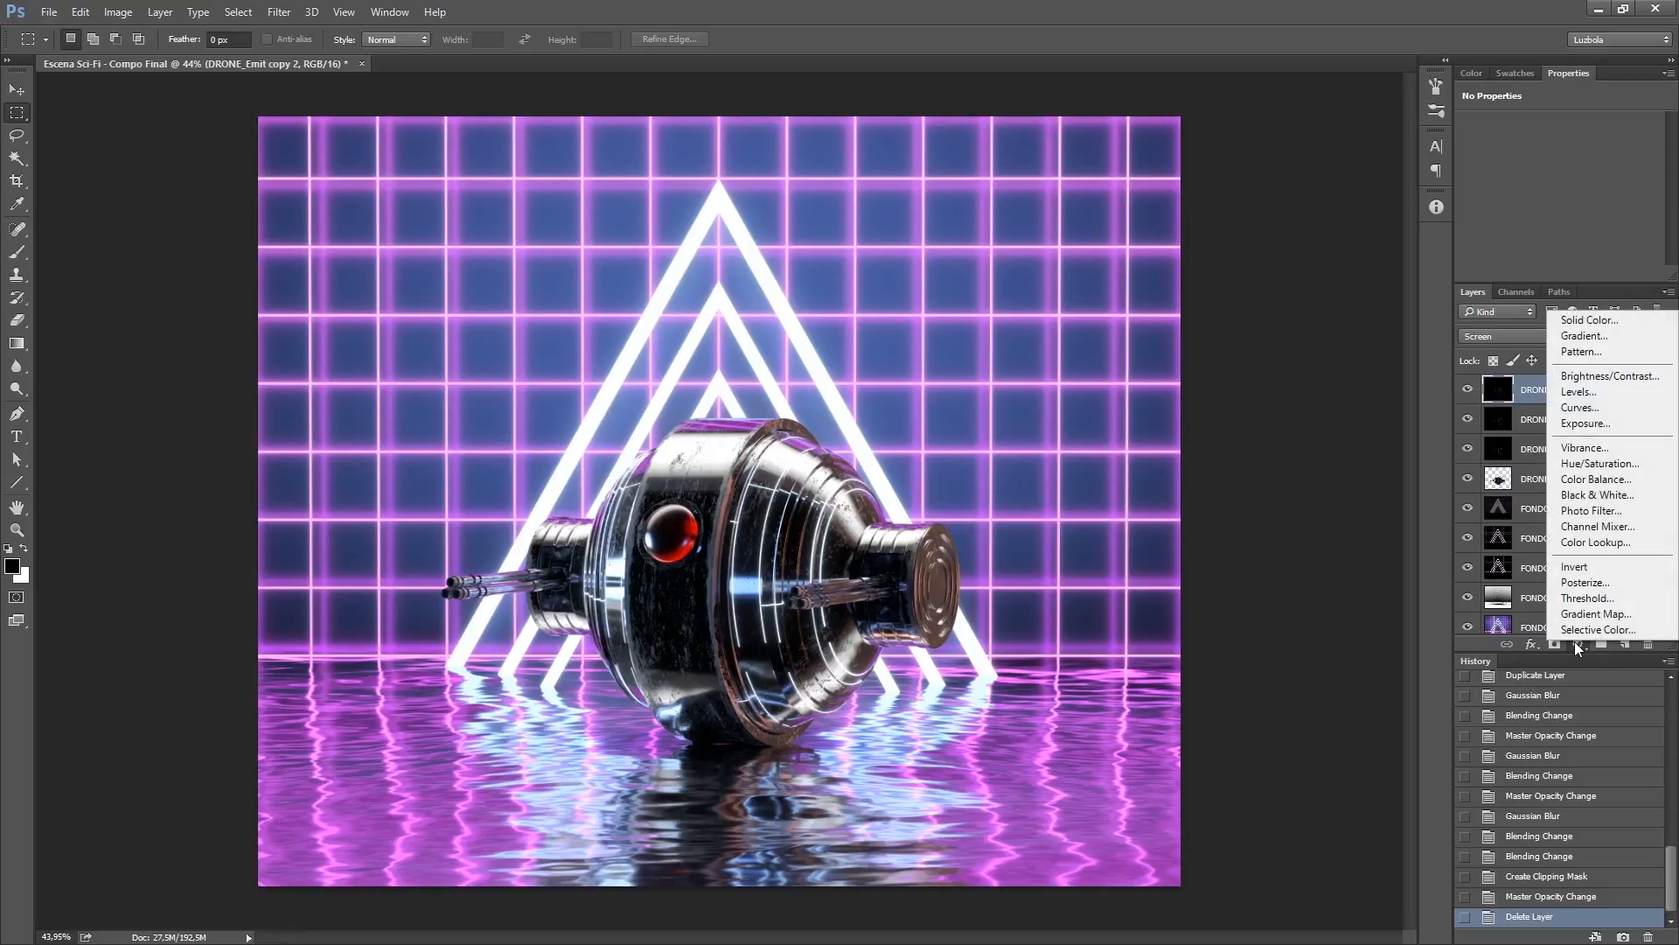
{"action": "left_click", "coordinate": [1577, 424]}
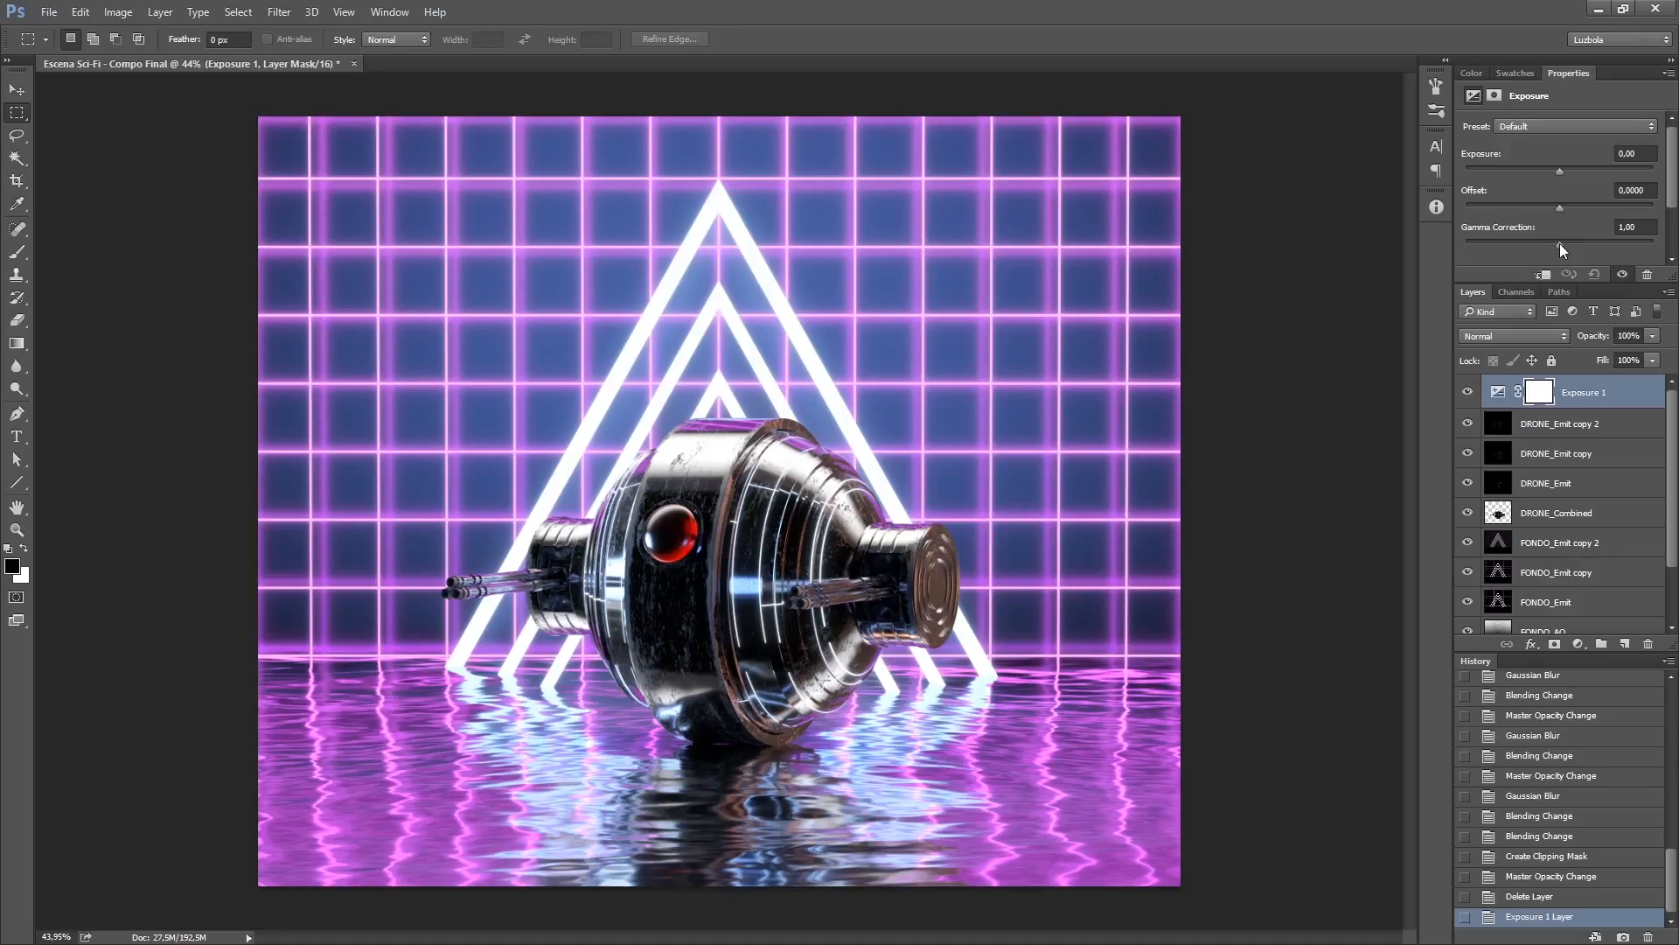
{"action": "left_click_drag", "start_coordinate": [1560, 244], "coordinate": [1562, 244]}
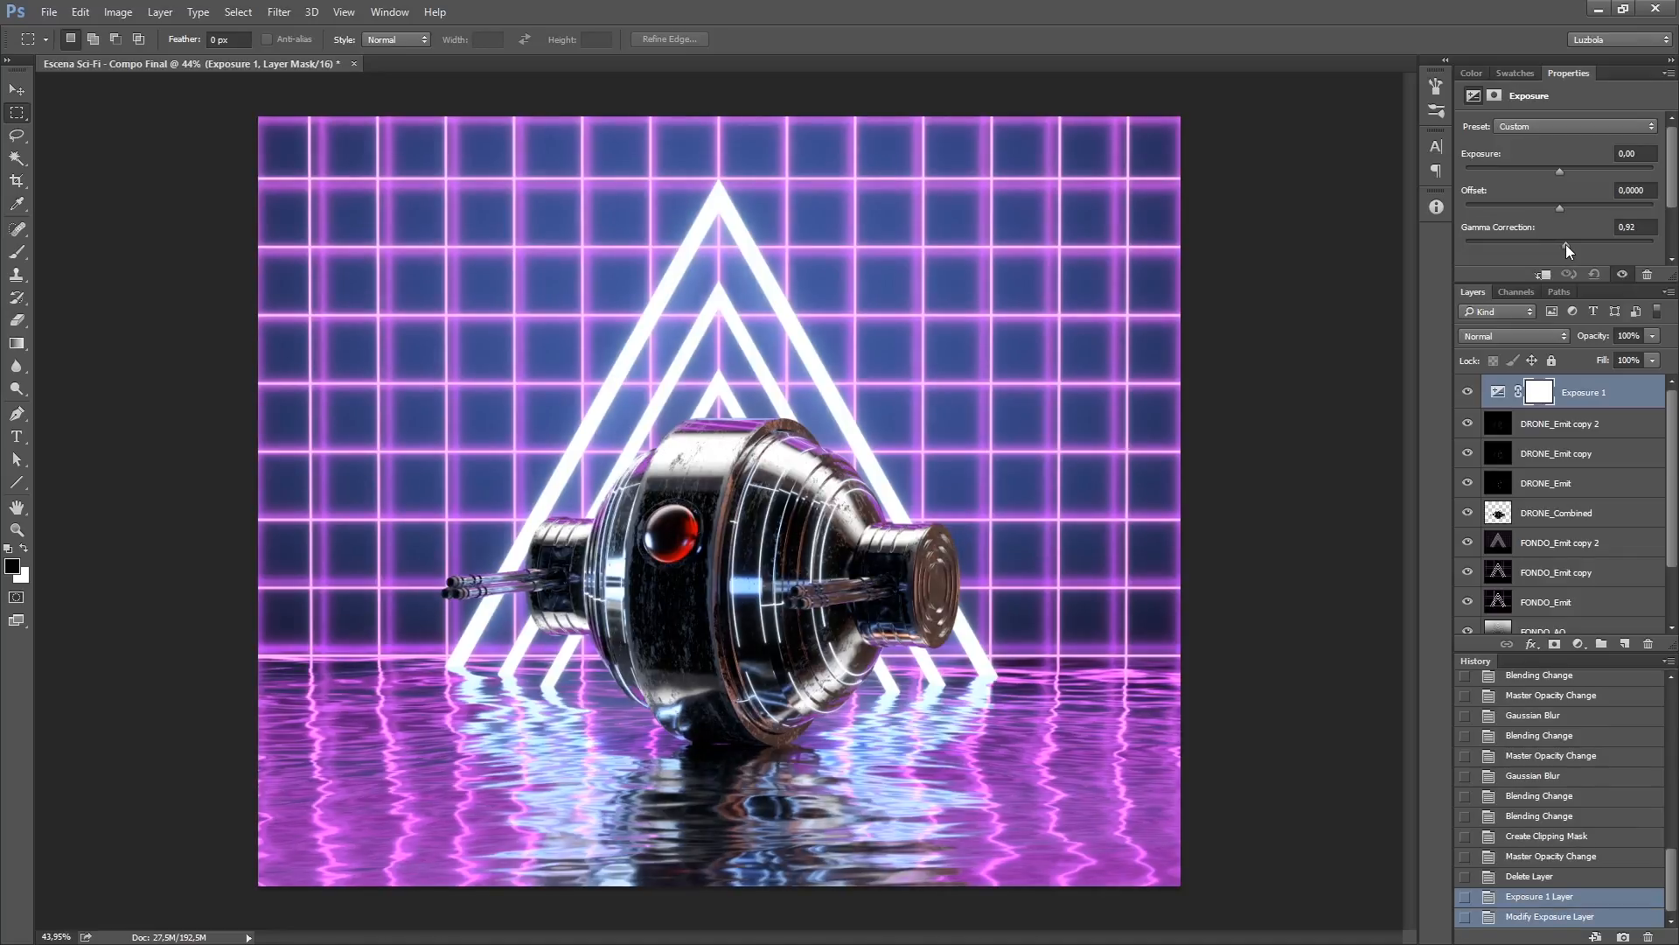
{"action": "left_click_drag", "start_coordinate": [1571, 244], "coordinate": [1572, 245]}
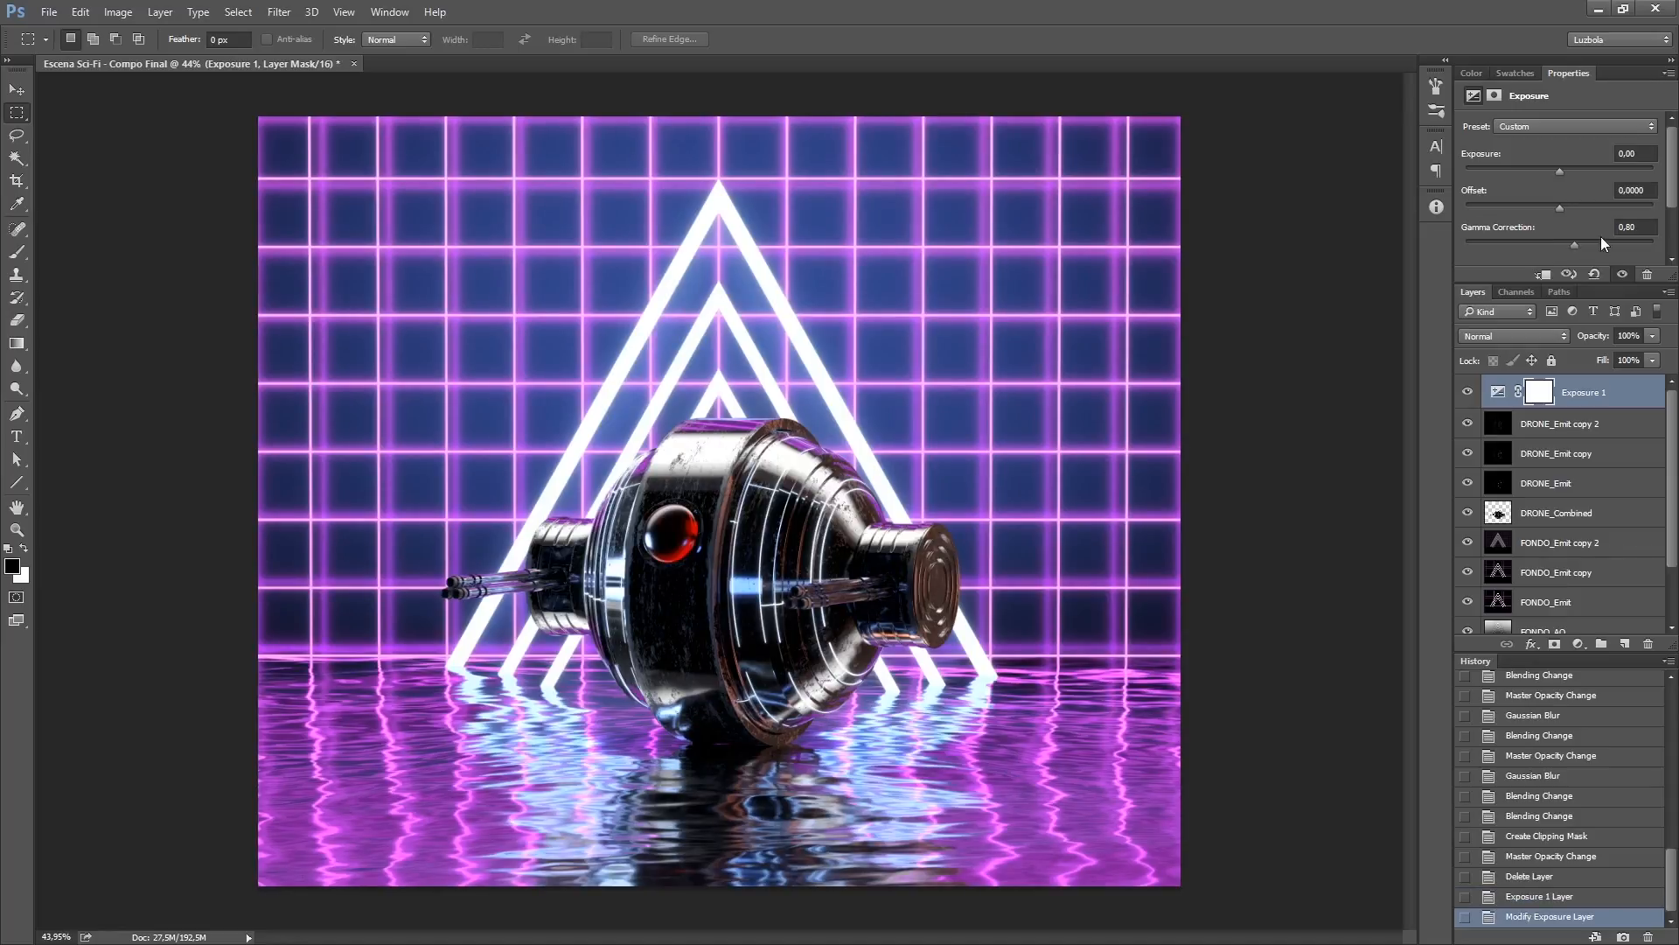
{"action": "left_click", "coordinate": [1468, 392]}
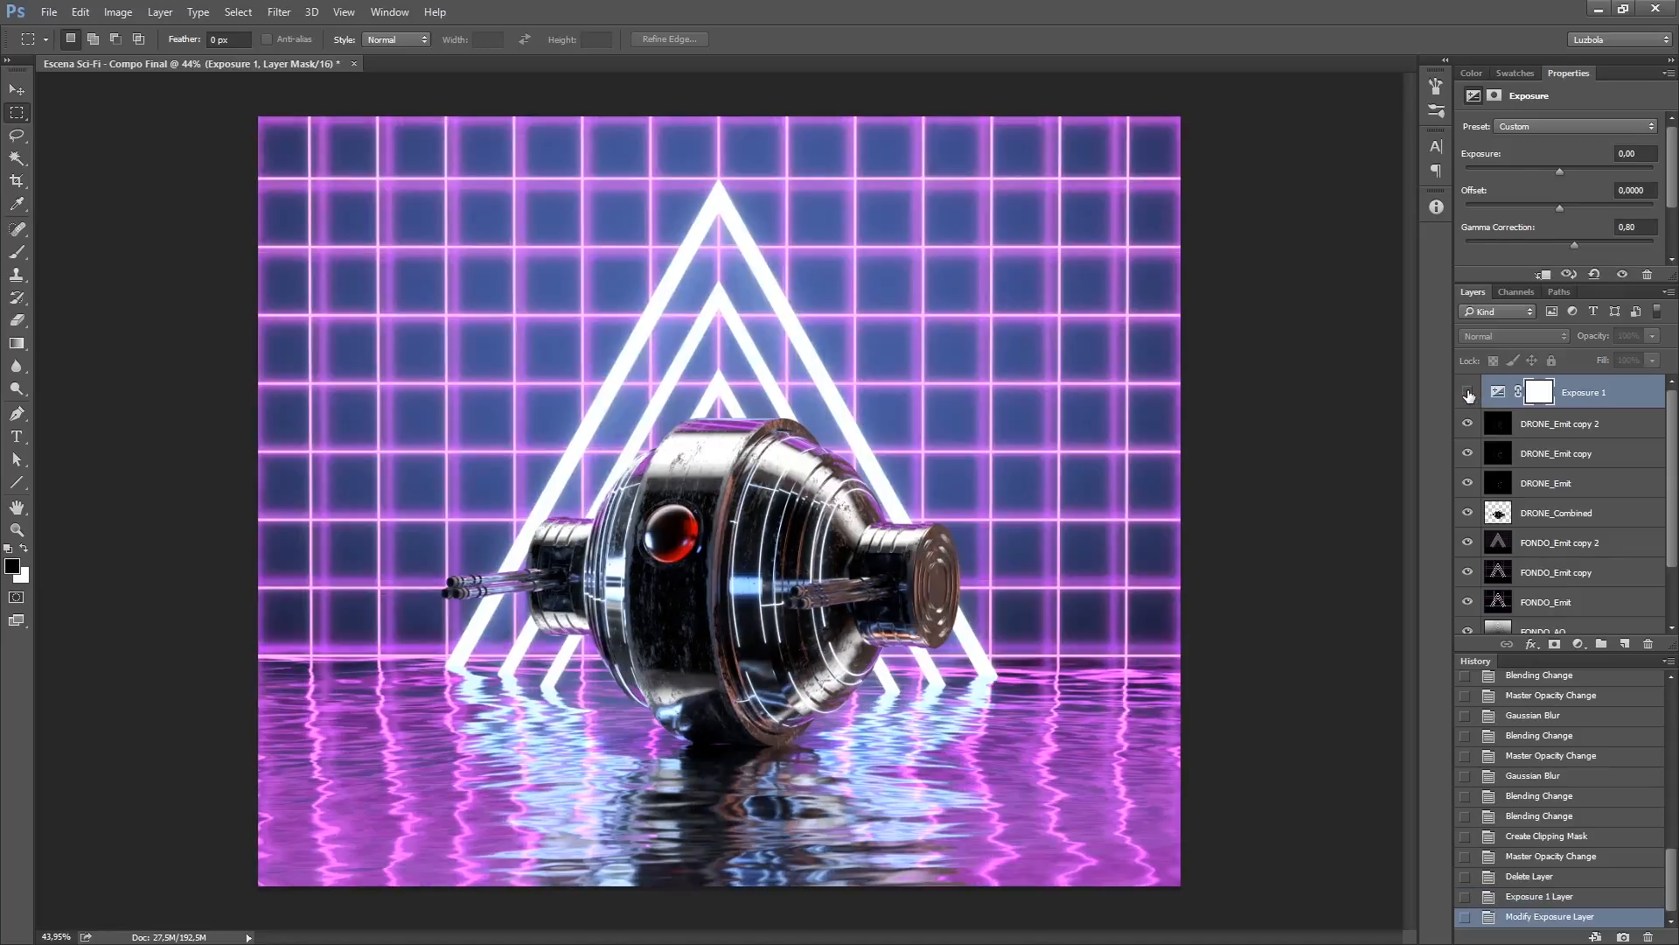
{"action": "left_click", "coordinate": [1468, 392]}
{"action": "left_click", "coordinate": [1468, 392]}
{"action": "left_click", "coordinate": [1468, 391]}
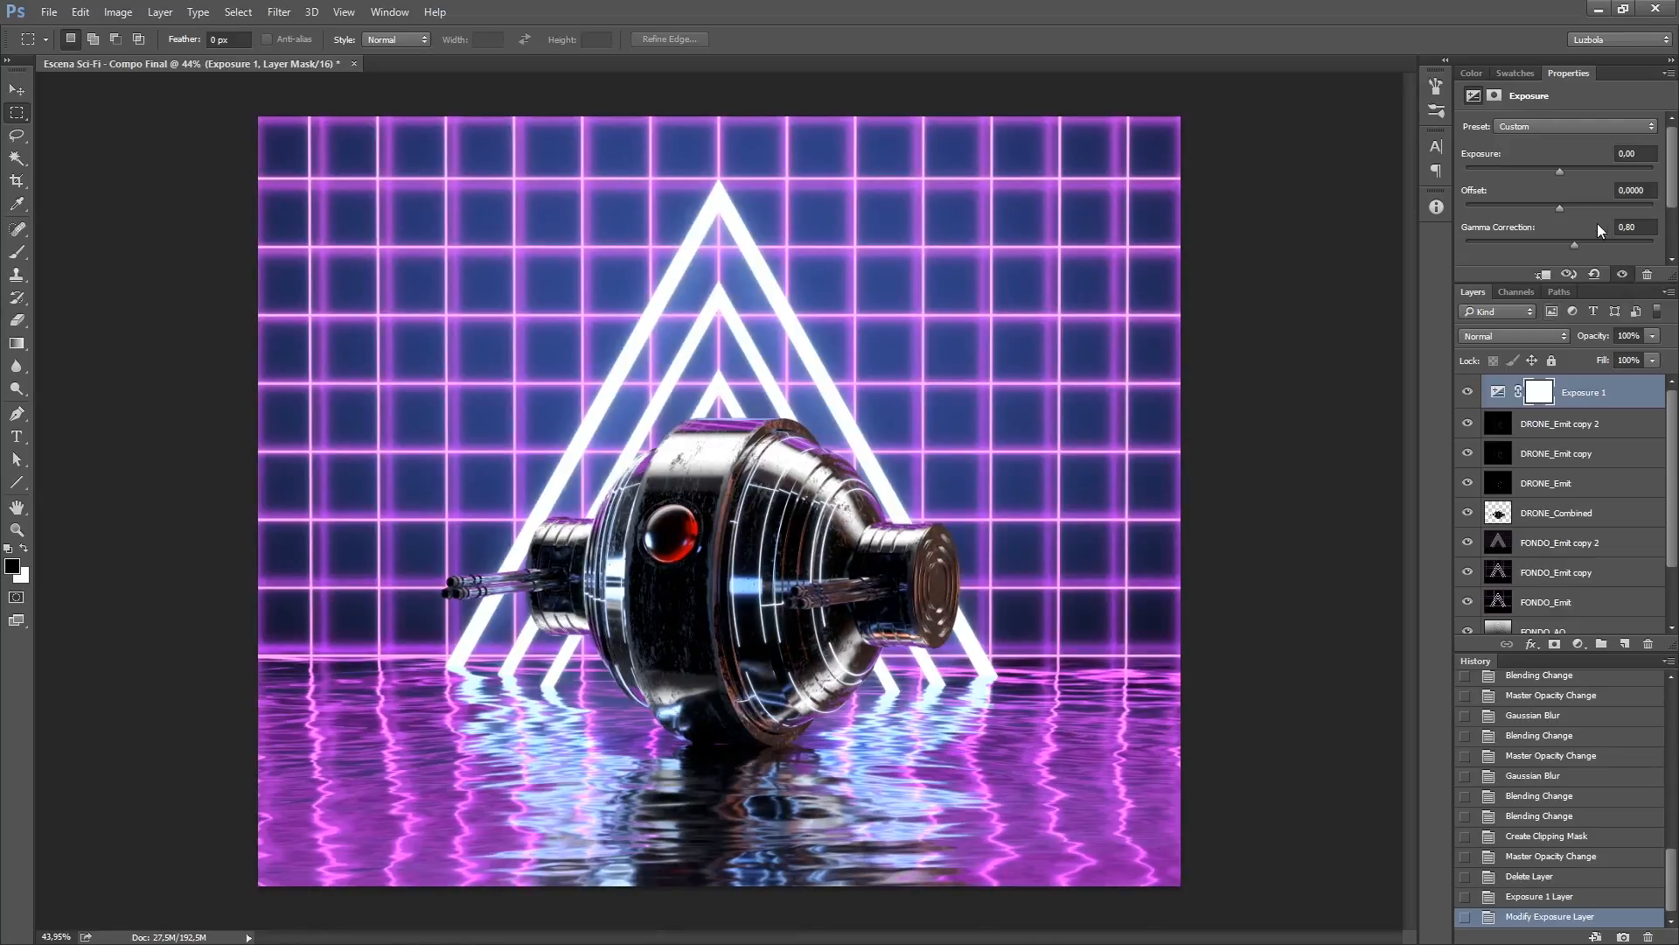
Step: Set the Exposure adjustment's gamma correction to 0.90 and compare the image with and without it
{"action": "left_click", "coordinate": [1631, 227]}
{"action": "type", "text": "0,9"}
{"action": "key", "text": "Return"}
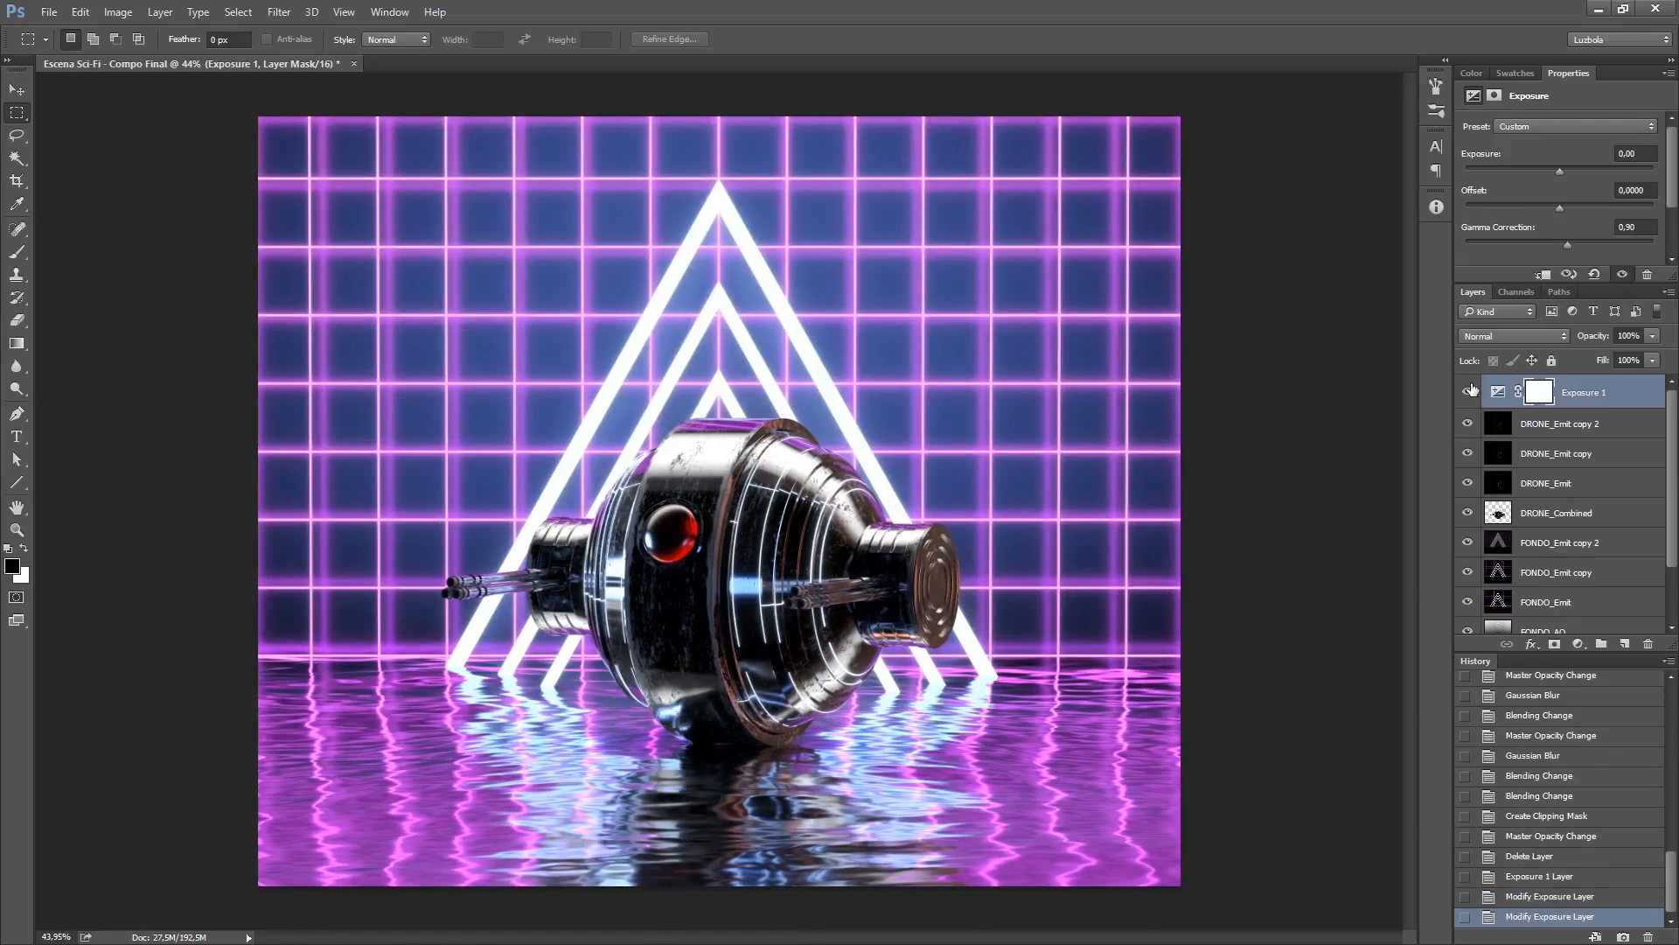
{"action": "left_click", "coordinate": [1470, 392]}
{"action": "left_click", "coordinate": [1469, 392]}
{"action": "left_click", "coordinate": [1470, 392]}
{"action": "left_click", "coordinate": [1469, 392]}
Step: Add a Color Lookup adjustment layer using the Fuji F125 Kodak 2395 3D LUT, with BGR data order and RGB table order
{"action": "left_click", "coordinate": [1579, 644]}
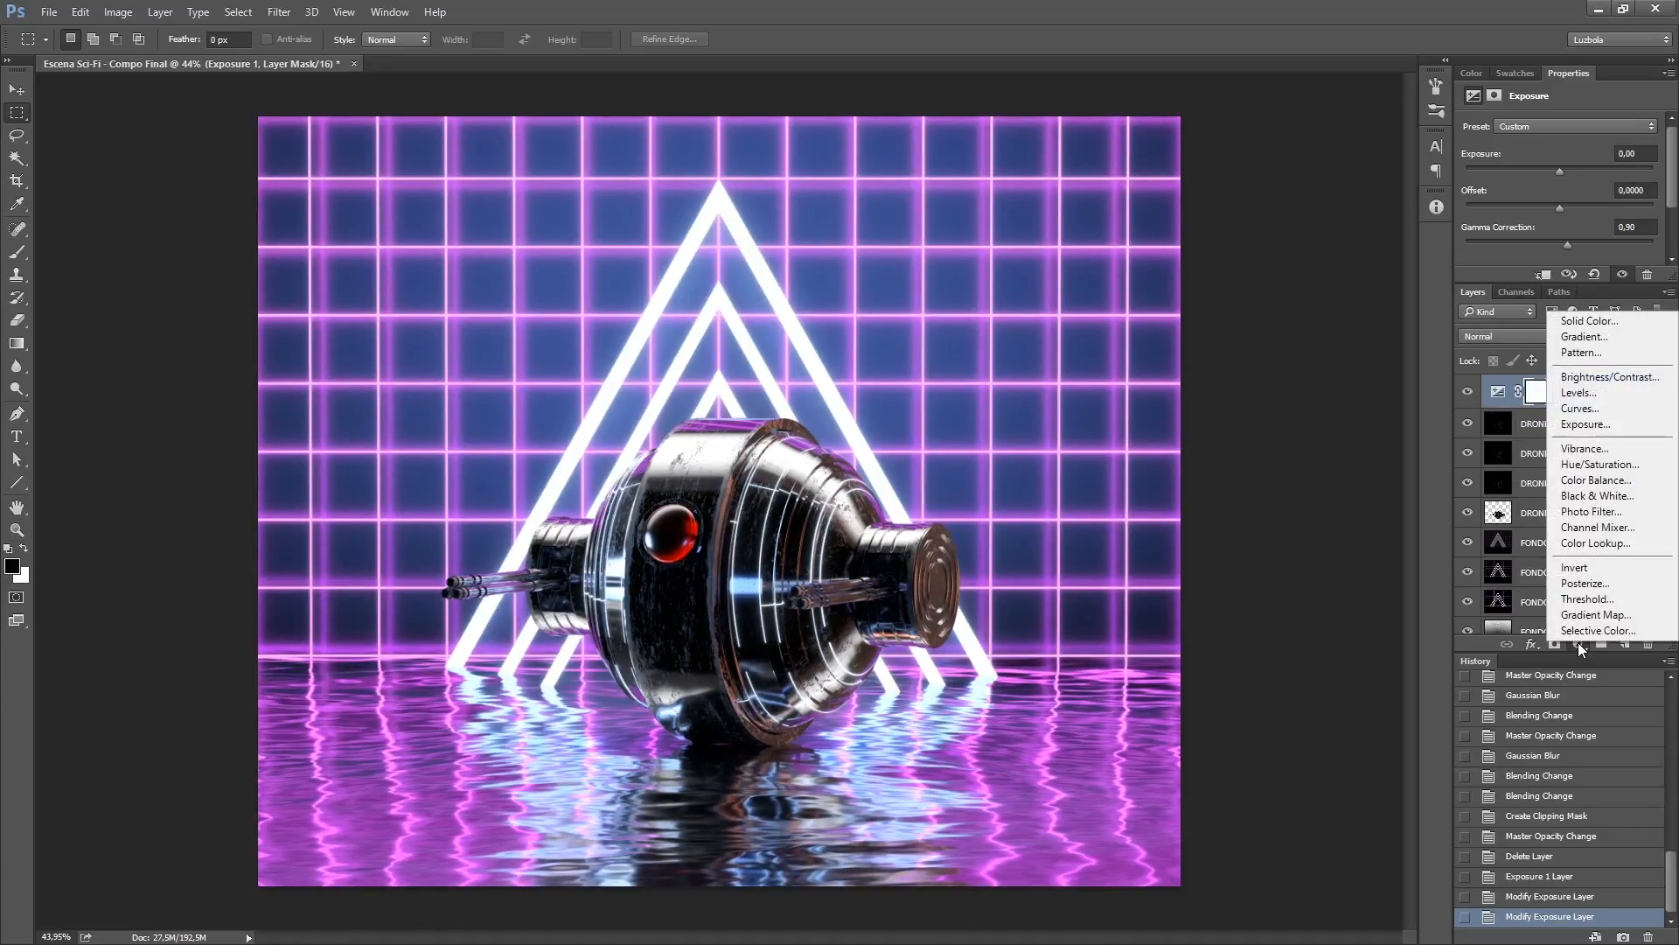
{"action": "left_click", "coordinate": [1585, 544]}
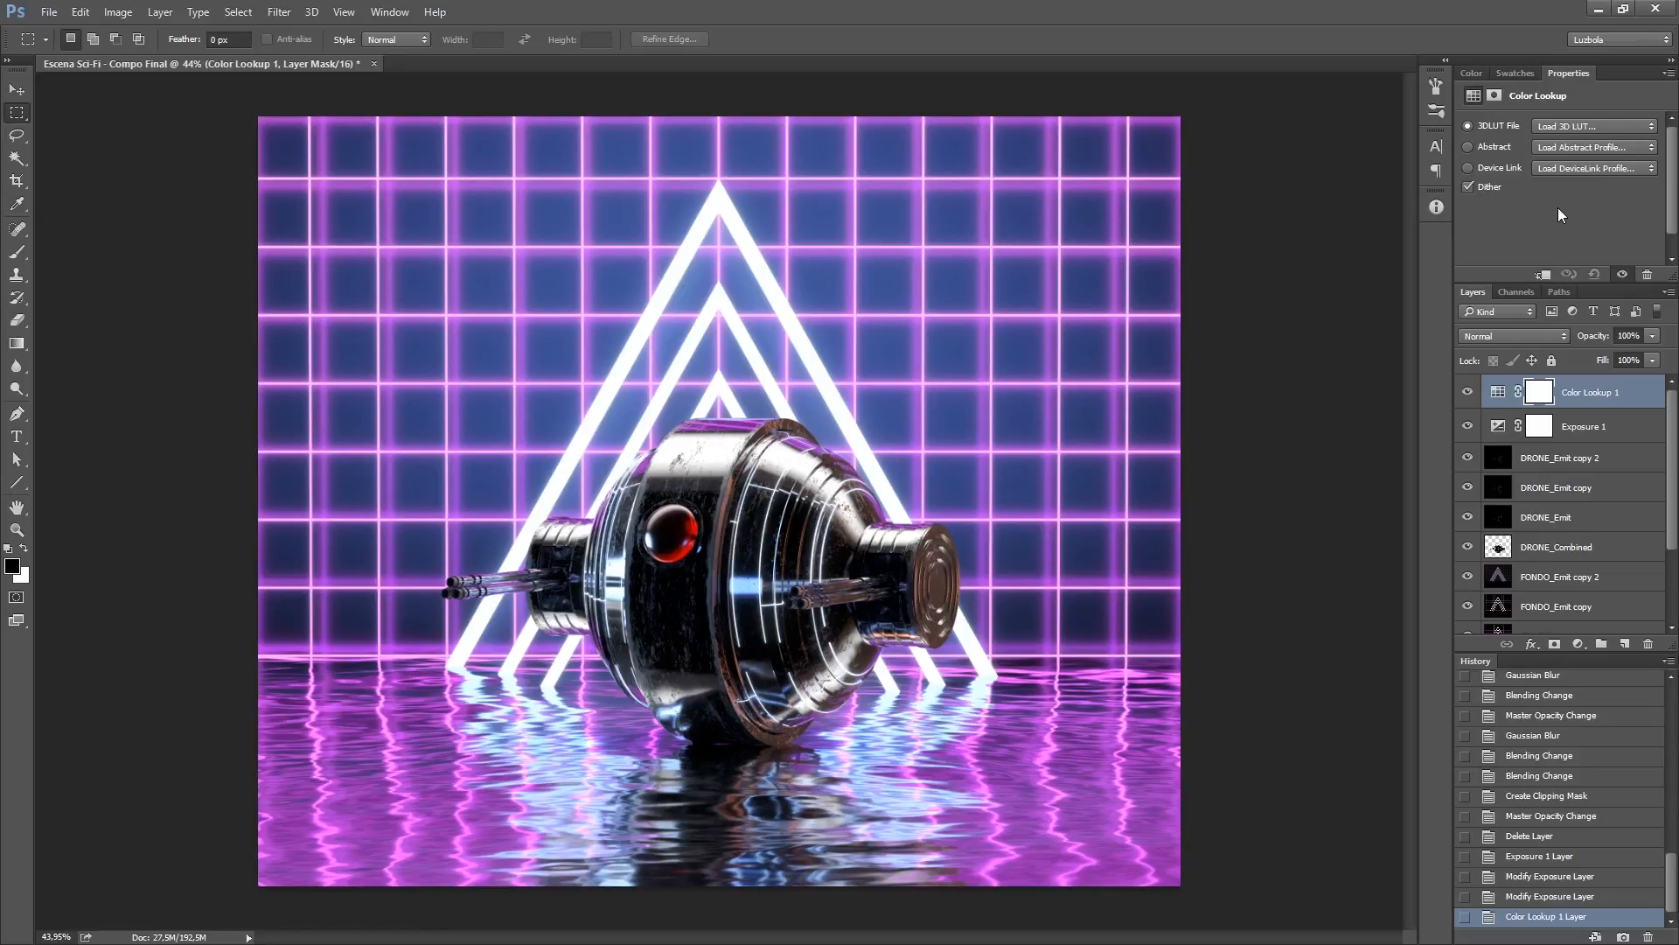
{"action": "left_click", "coordinate": [1576, 124]}
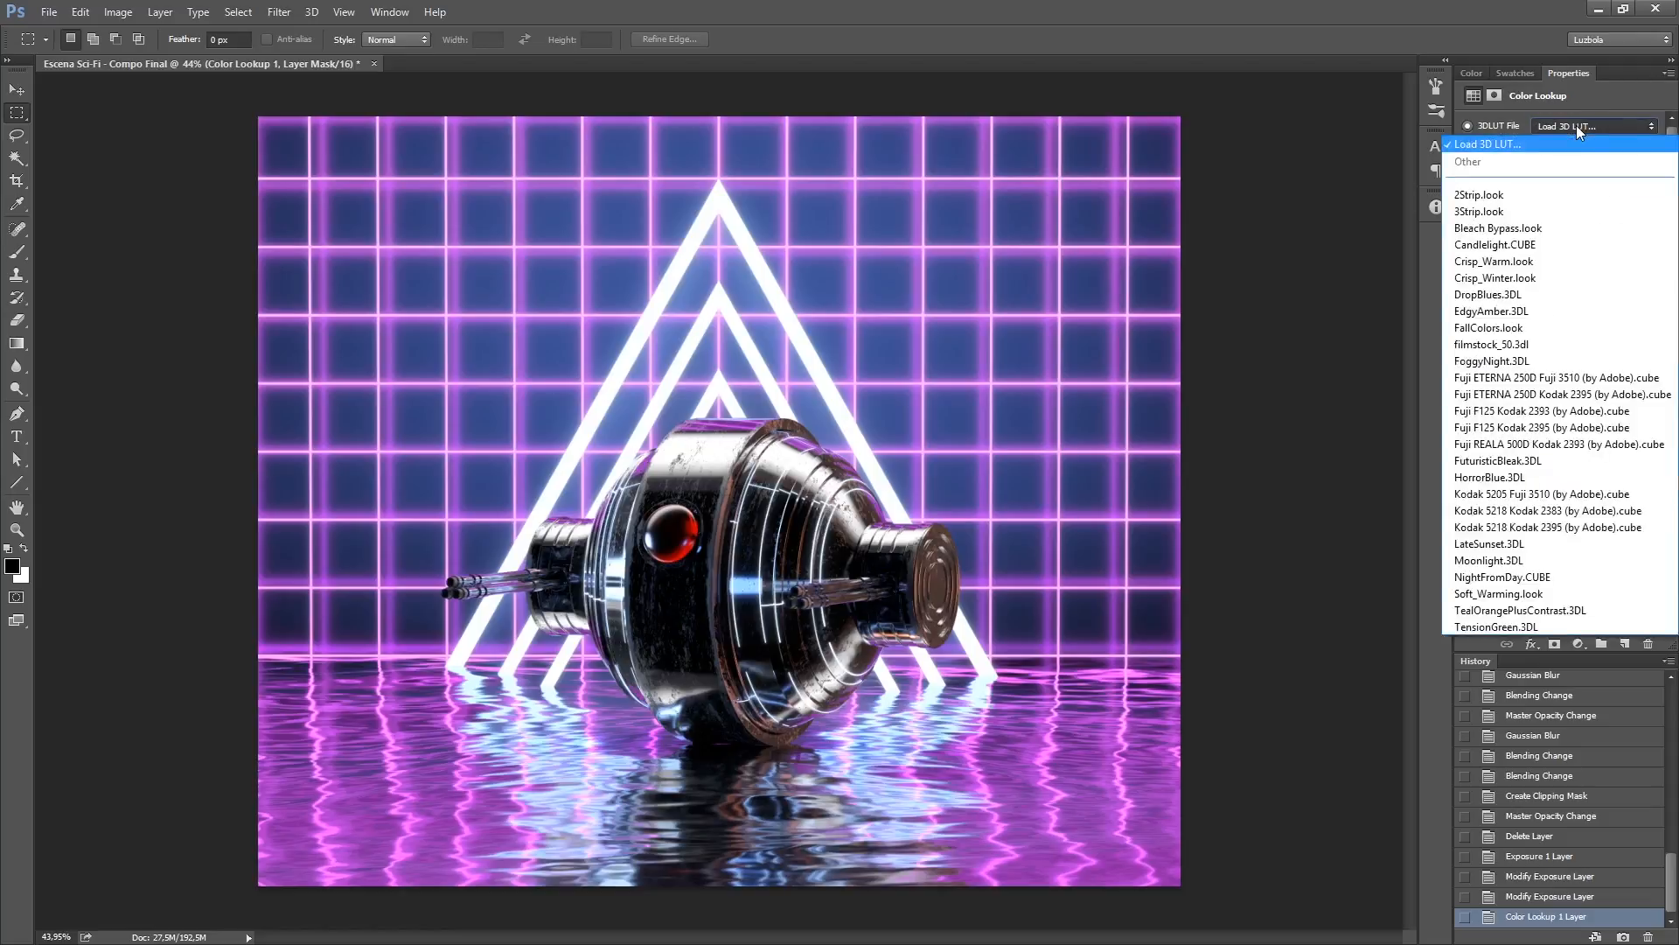
{"action": "left_click", "coordinate": [1532, 432]}
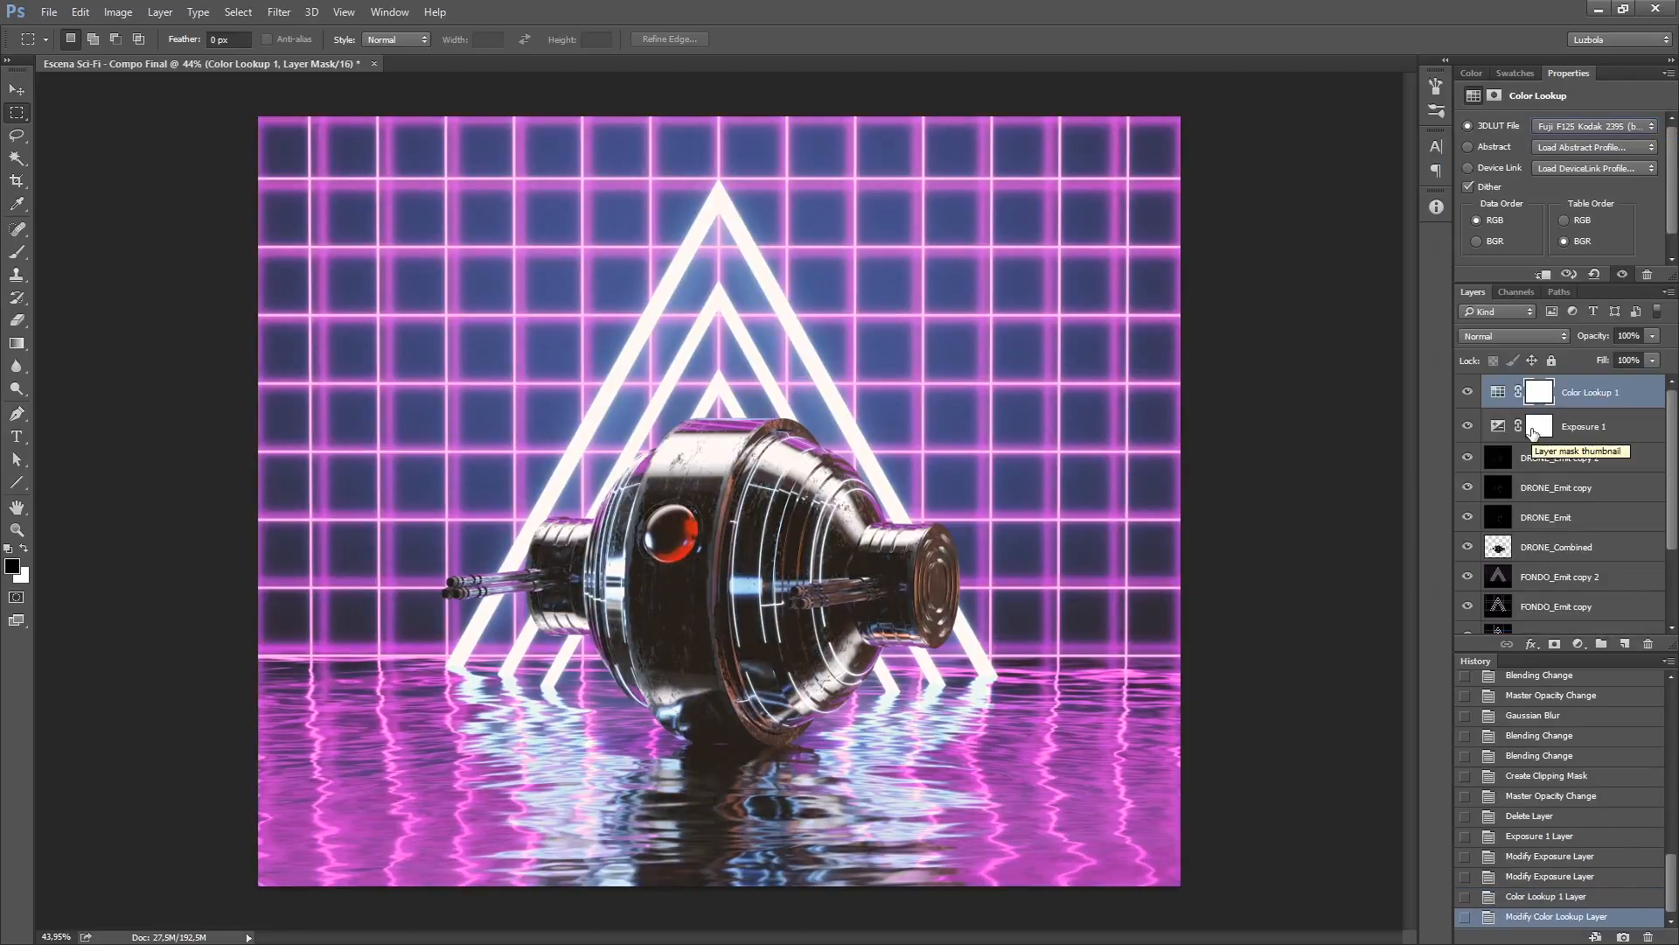
{"action": "left_click", "coordinate": [1496, 243]}
{"action": "left_click", "coordinate": [1578, 221]}
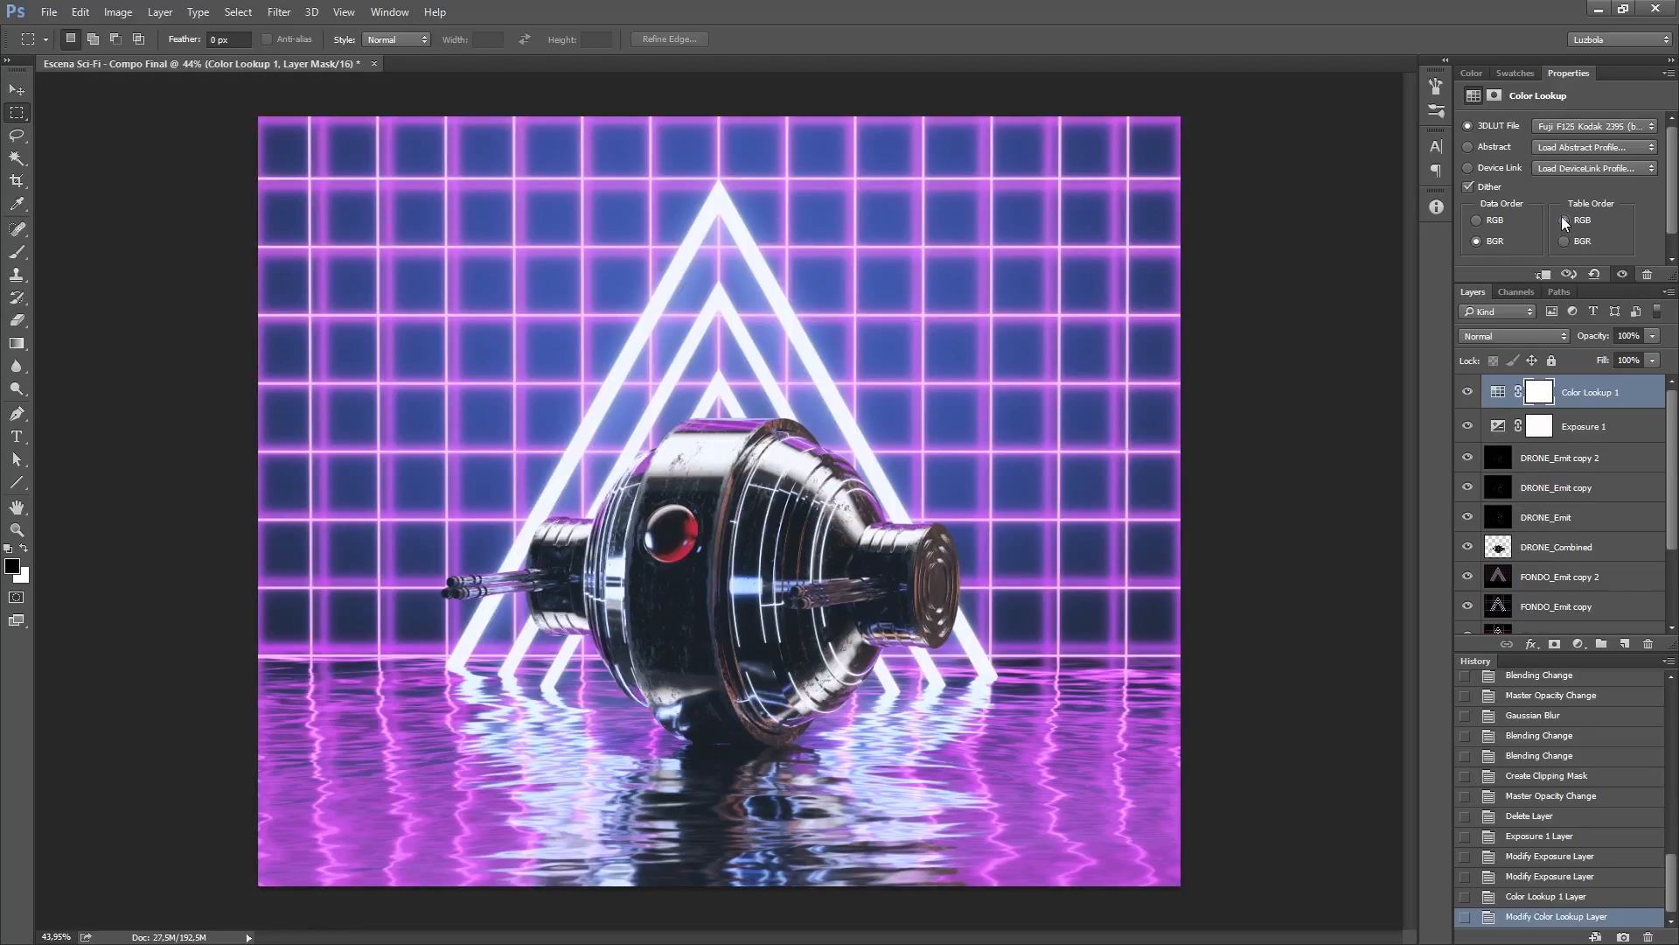
Step: Set the Color Lookup layer's opacity to 60% and compare the image with and without the colour grade
{"action": "left_click", "coordinate": [1595, 342]}
{"action": "type", "text": "60"}
{"action": "key", "text": "Return"}
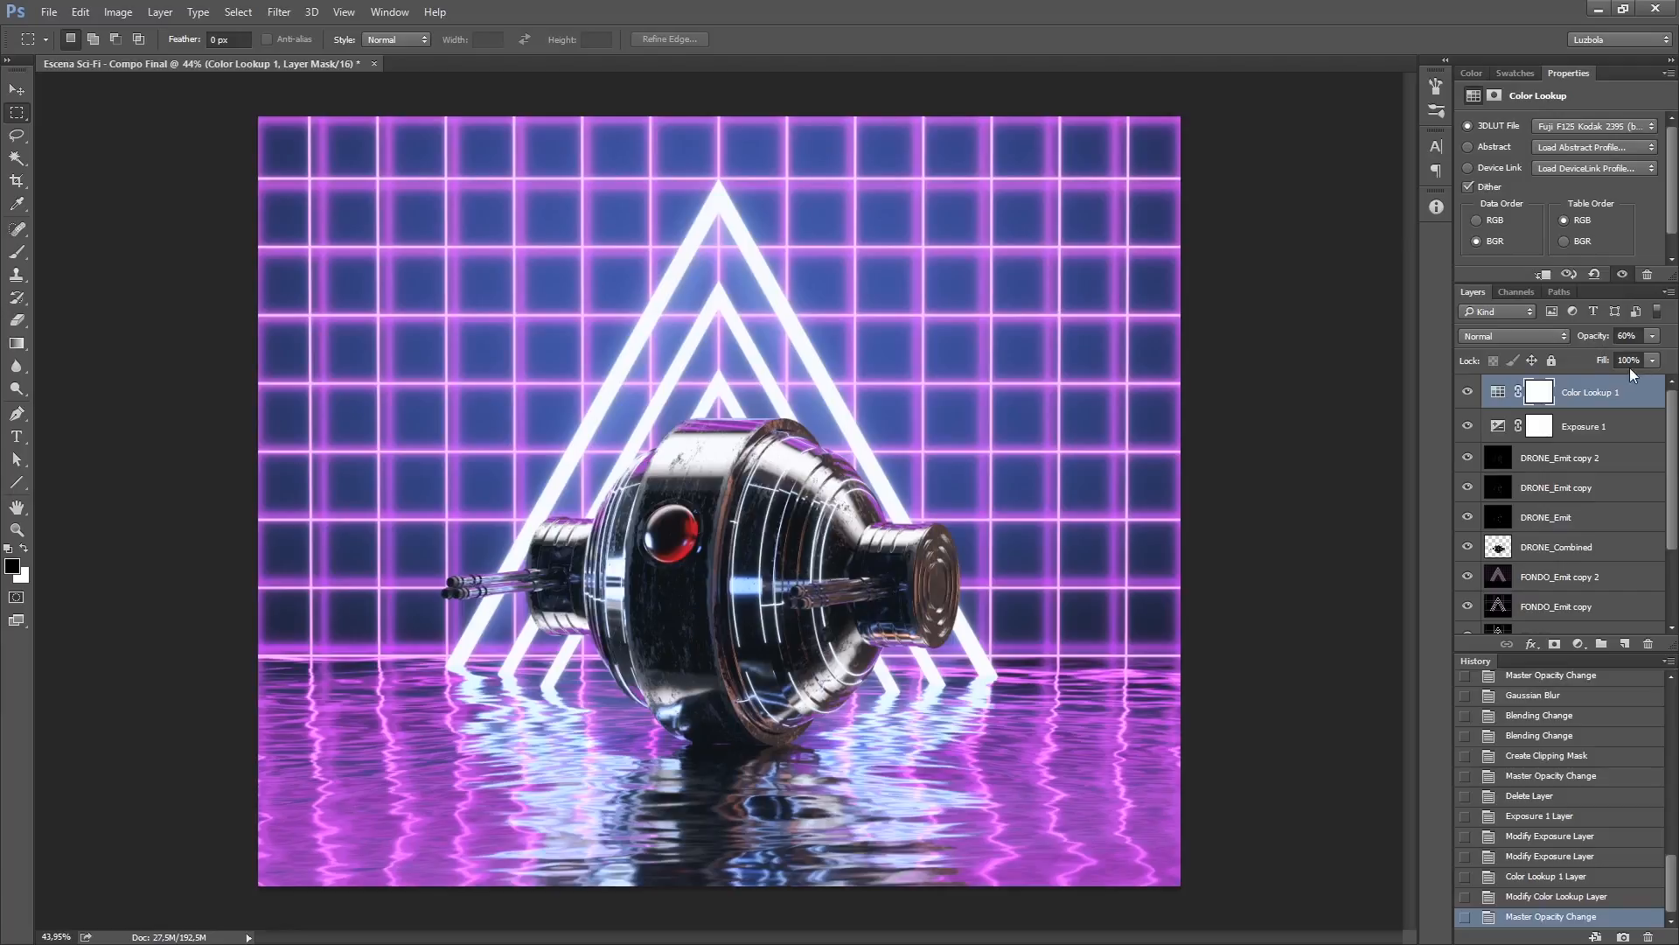
{"action": "left_click", "coordinate": [1469, 394]}
{"action": "left_click", "coordinate": [1470, 394]}
{"action": "left_click", "coordinate": [1470, 395]}
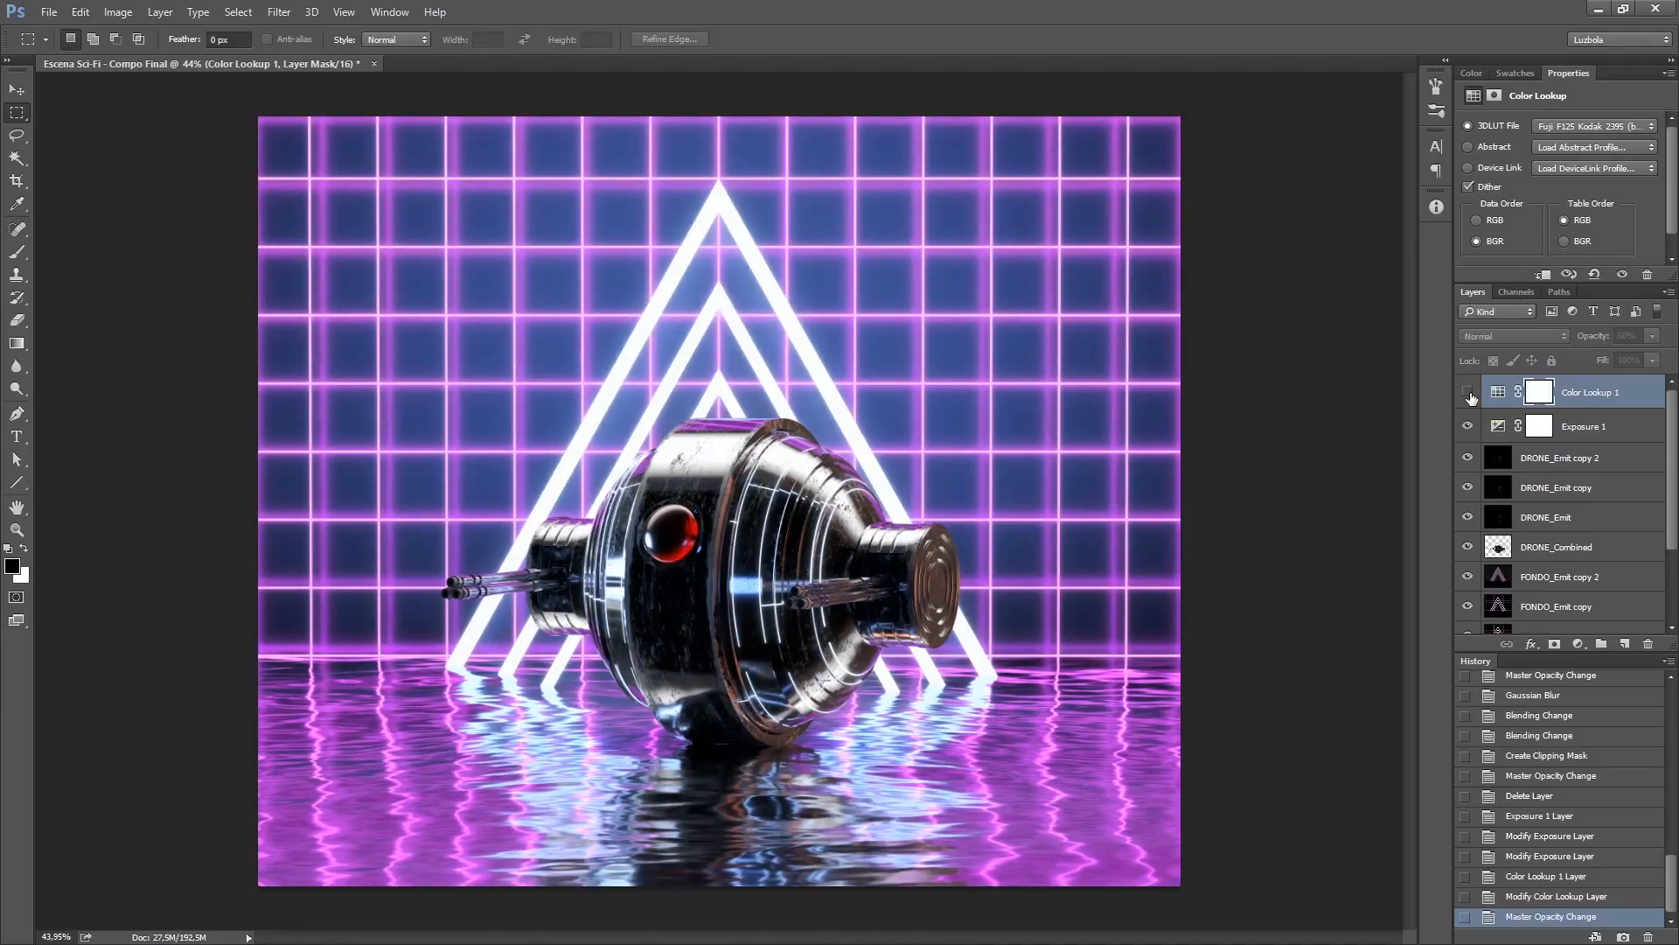
{"action": "left_click", "coordinate": [1470, 396]}
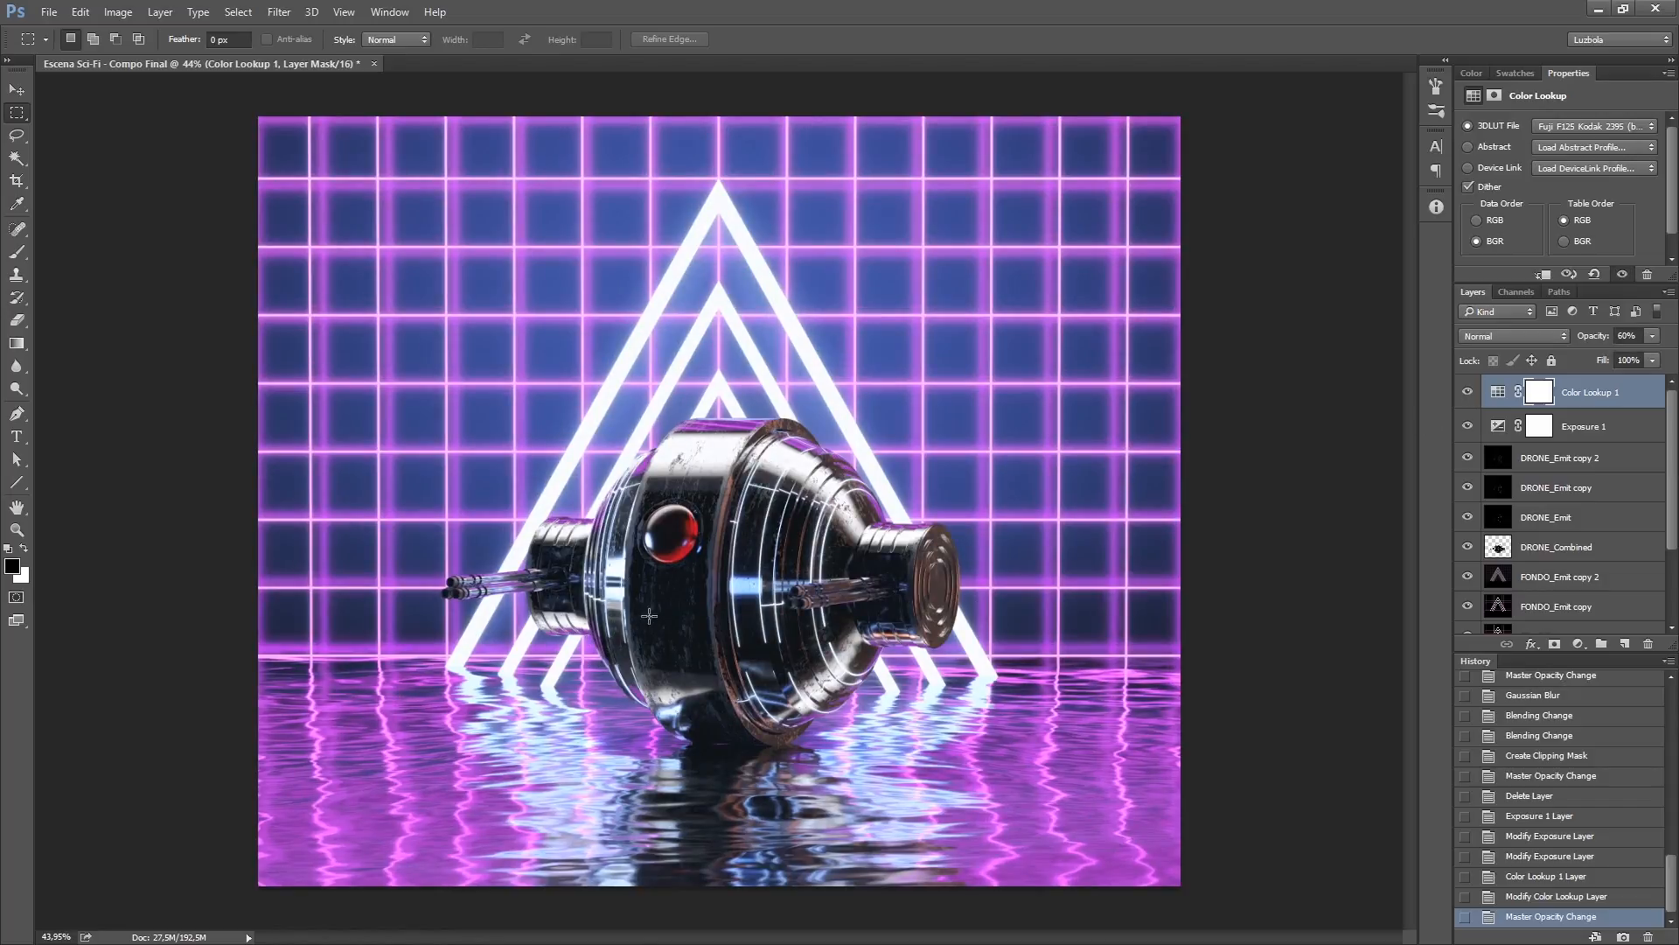
{"action": "left_click", "coordinate": [1468, 394]}
{"action": "left_click", "coordinate": [1467, 395]}
Step: Add a Levels adjustment layer above Color Lookup and raise its black output level to 8
{"action": "left_click", "coordinate": [1579, 644]}
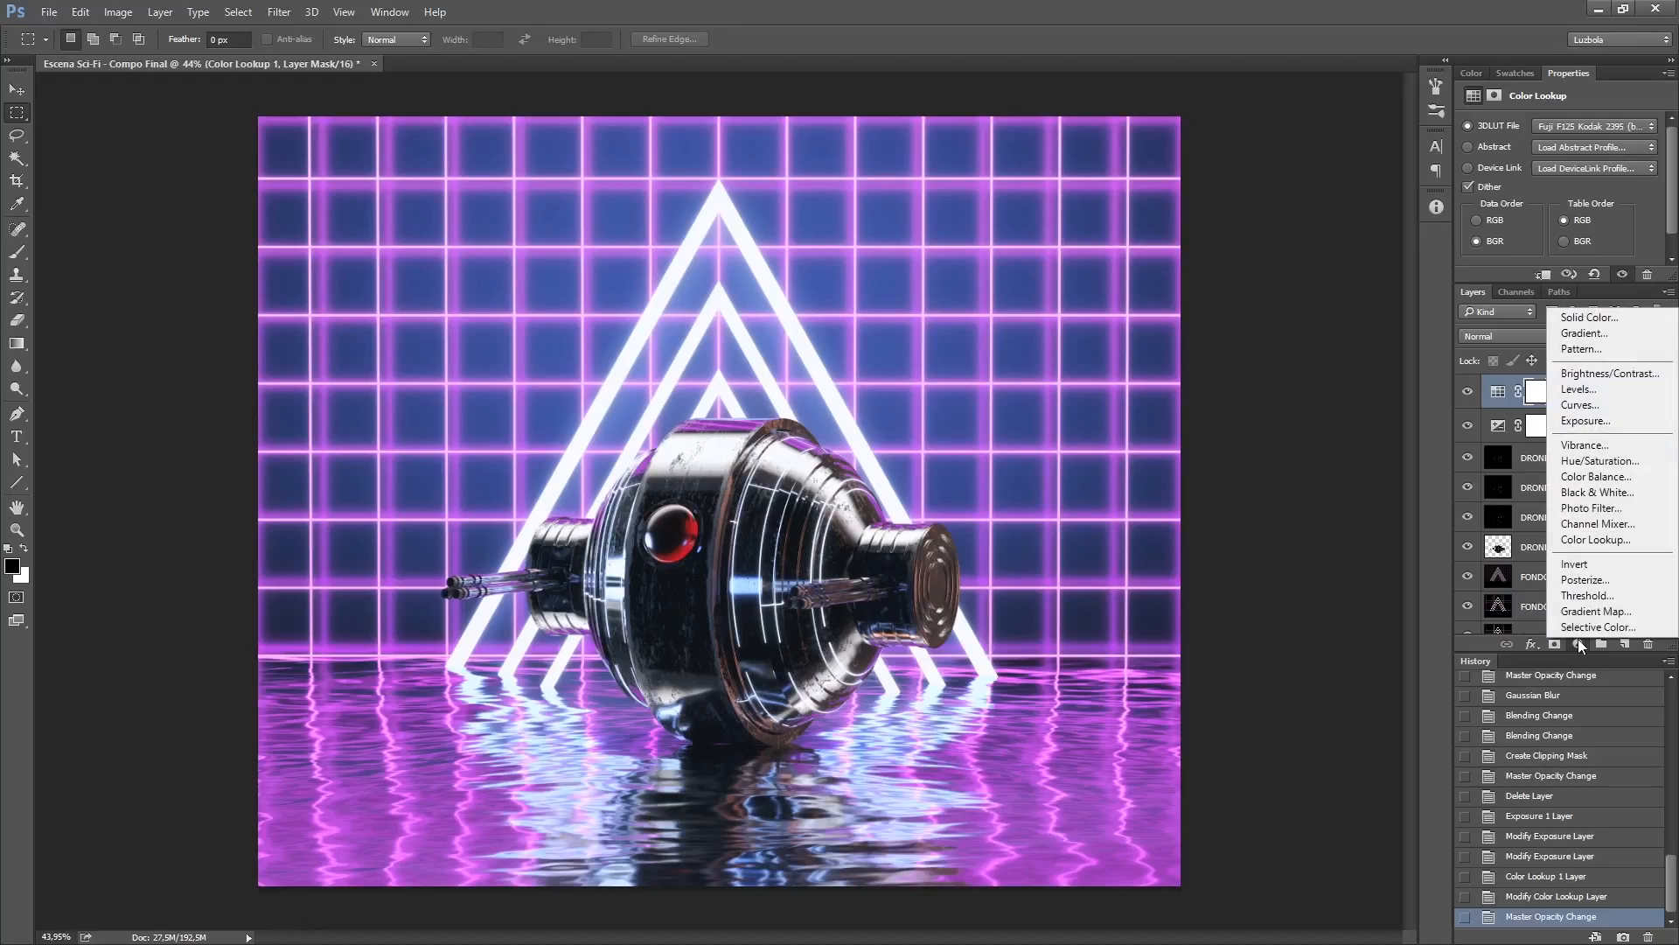
{"action": "left_click", "coordinate": [1580, 390]}
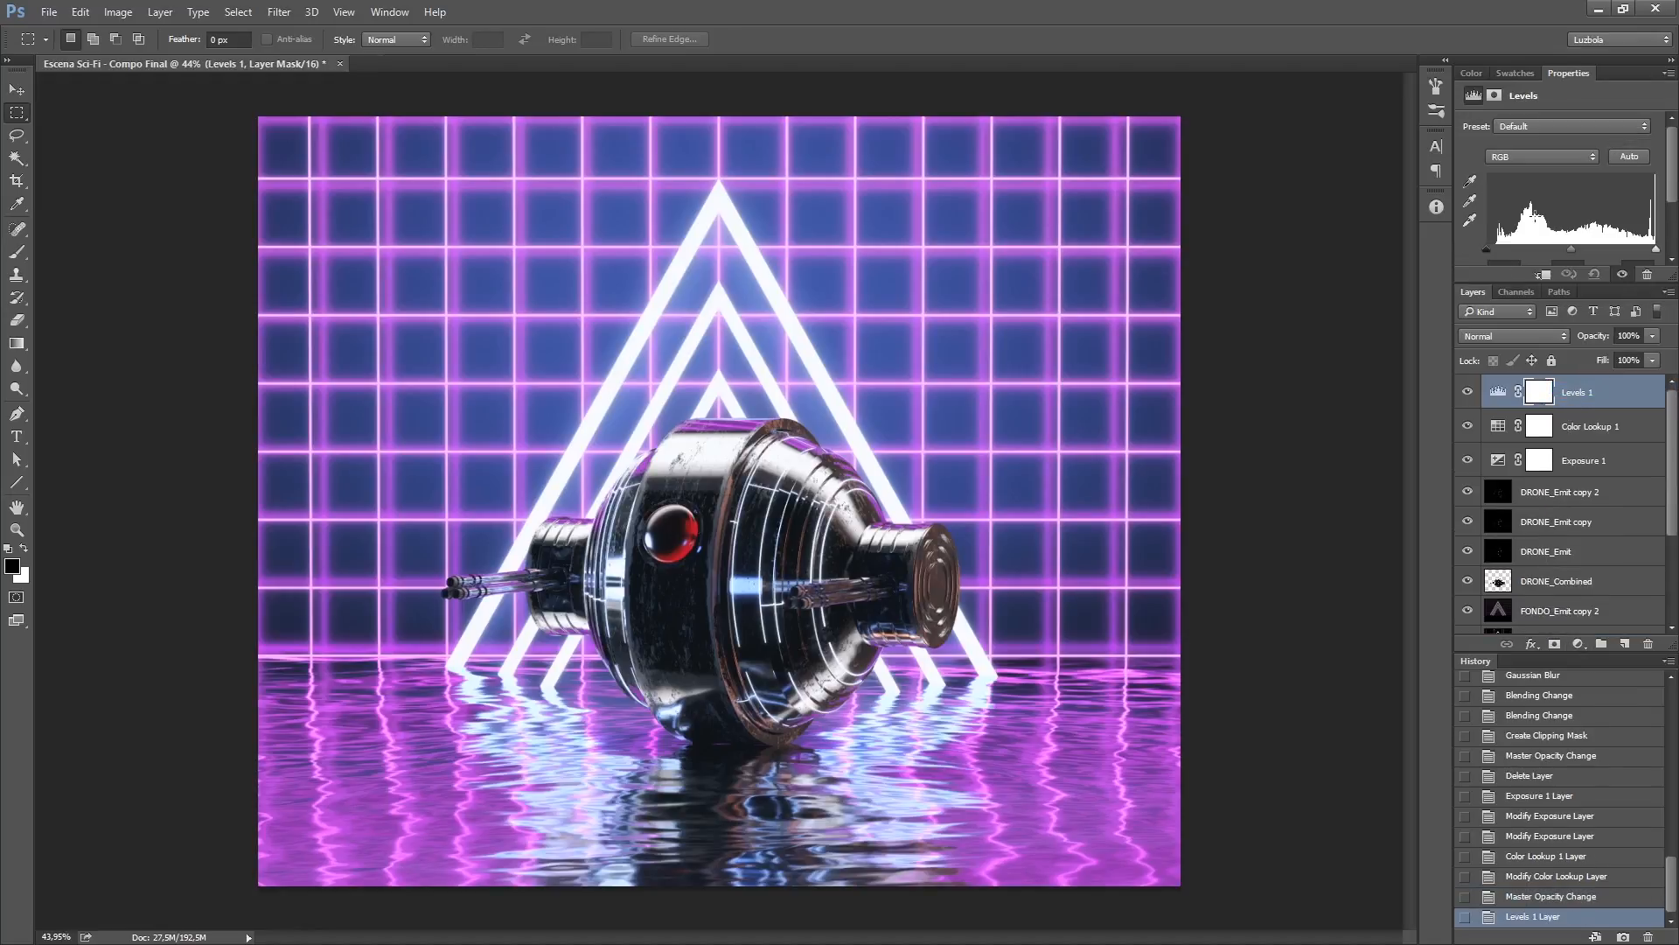
{"action": "left_click_drag", "start_coordinate": [1674, 180], "coordinate": [1676, 220]}
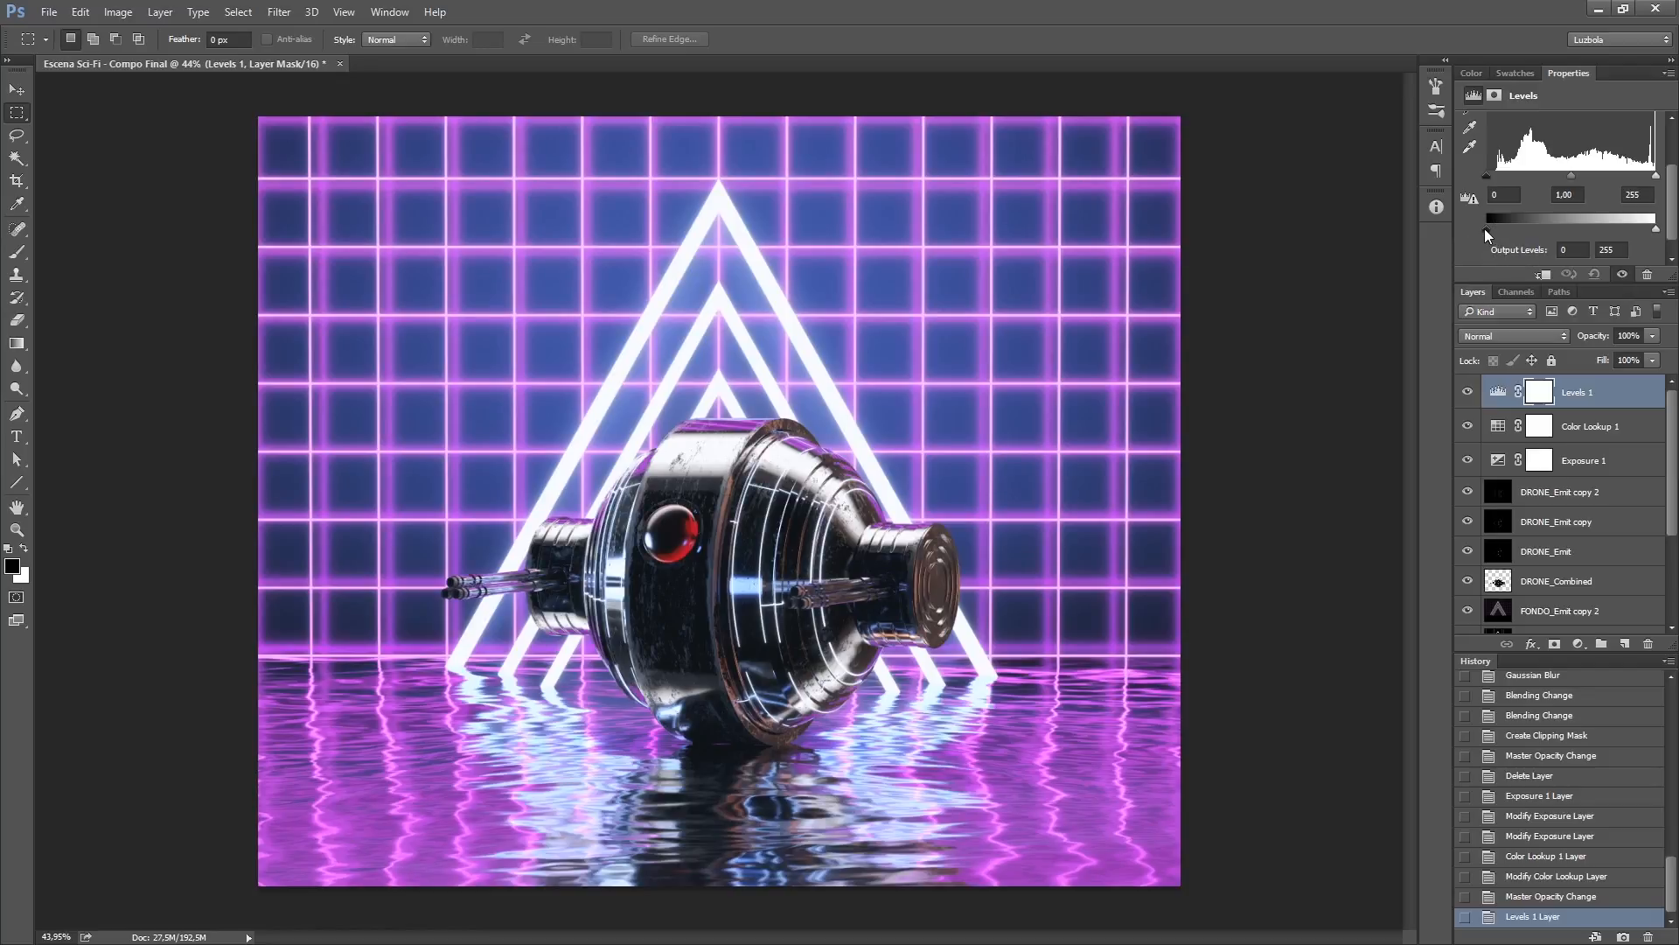
{"action": "left_click_drag", "start_coordinate": [1485, 229], "coordinate": [1488, 230]}
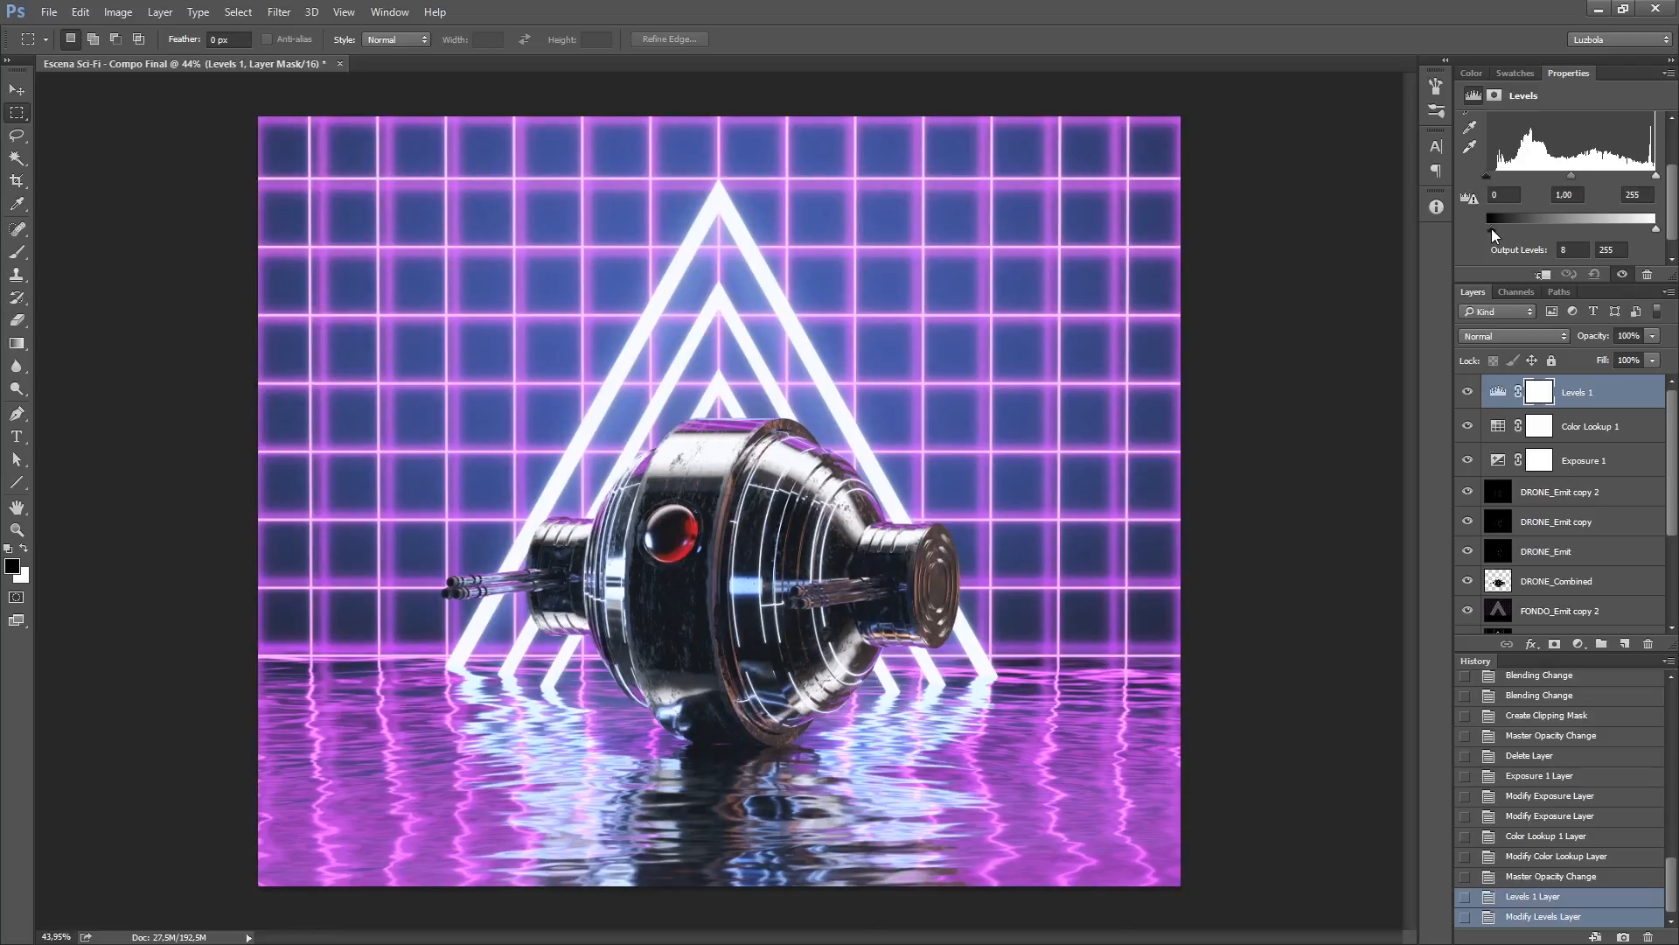